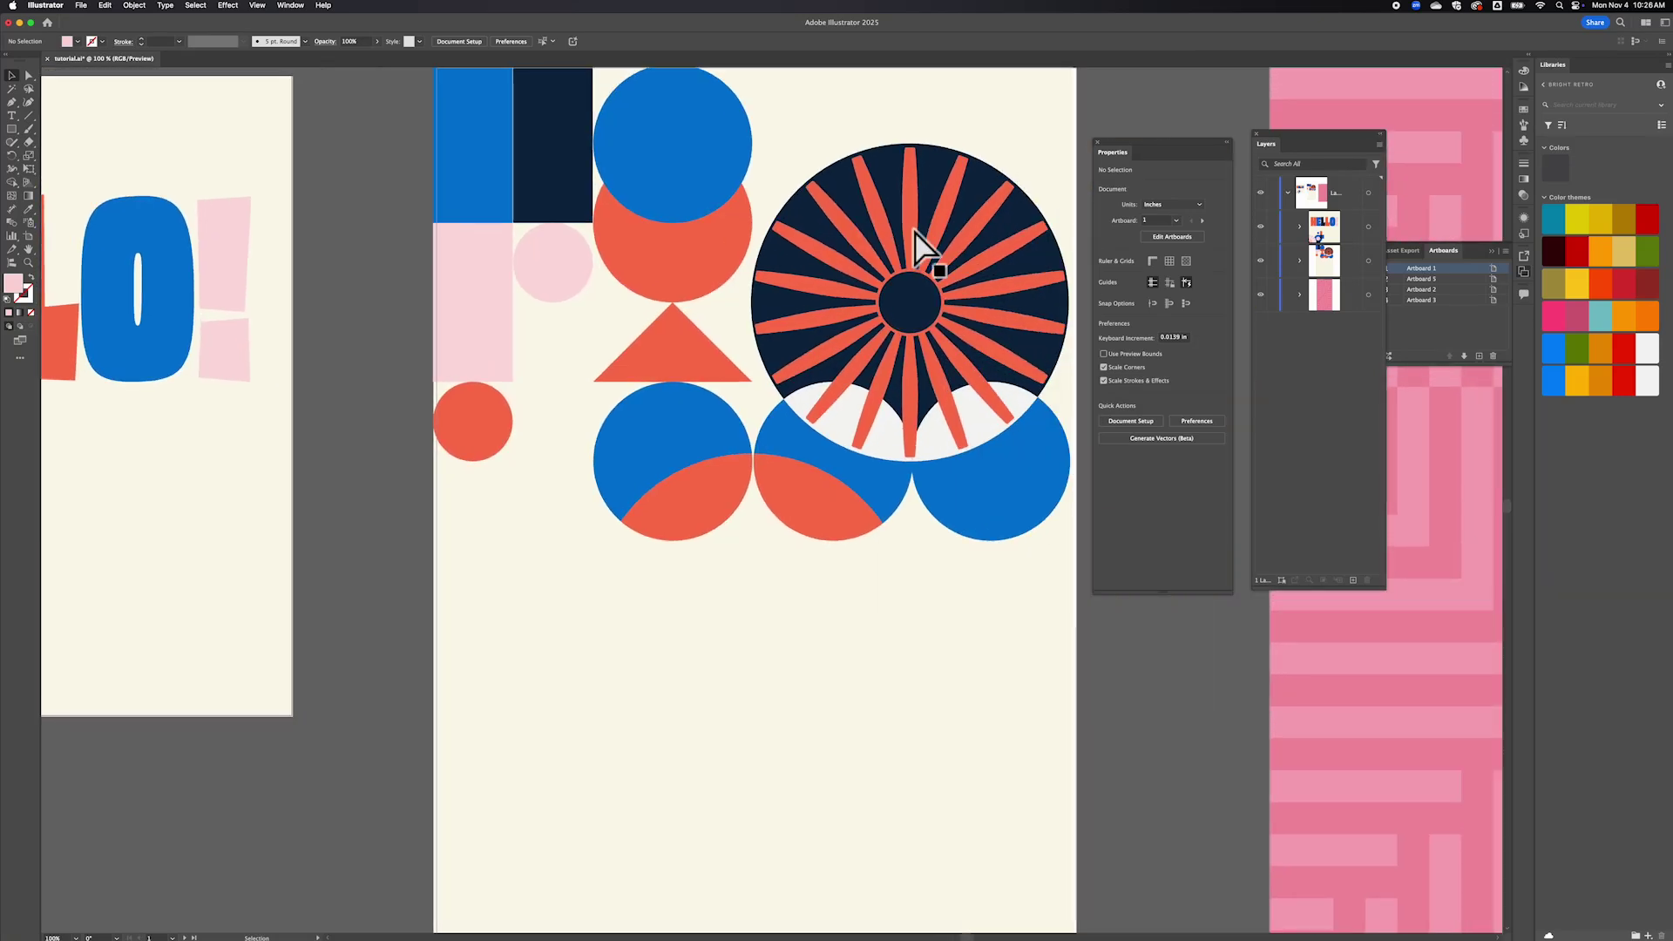
# Zoom out and pan across the artboards to bring the geometric poster artboard into view.
pyautogui.press('super+minus')
pyautogui.press('super+minus')
pyautogui.hscroll(1, 815, 423)
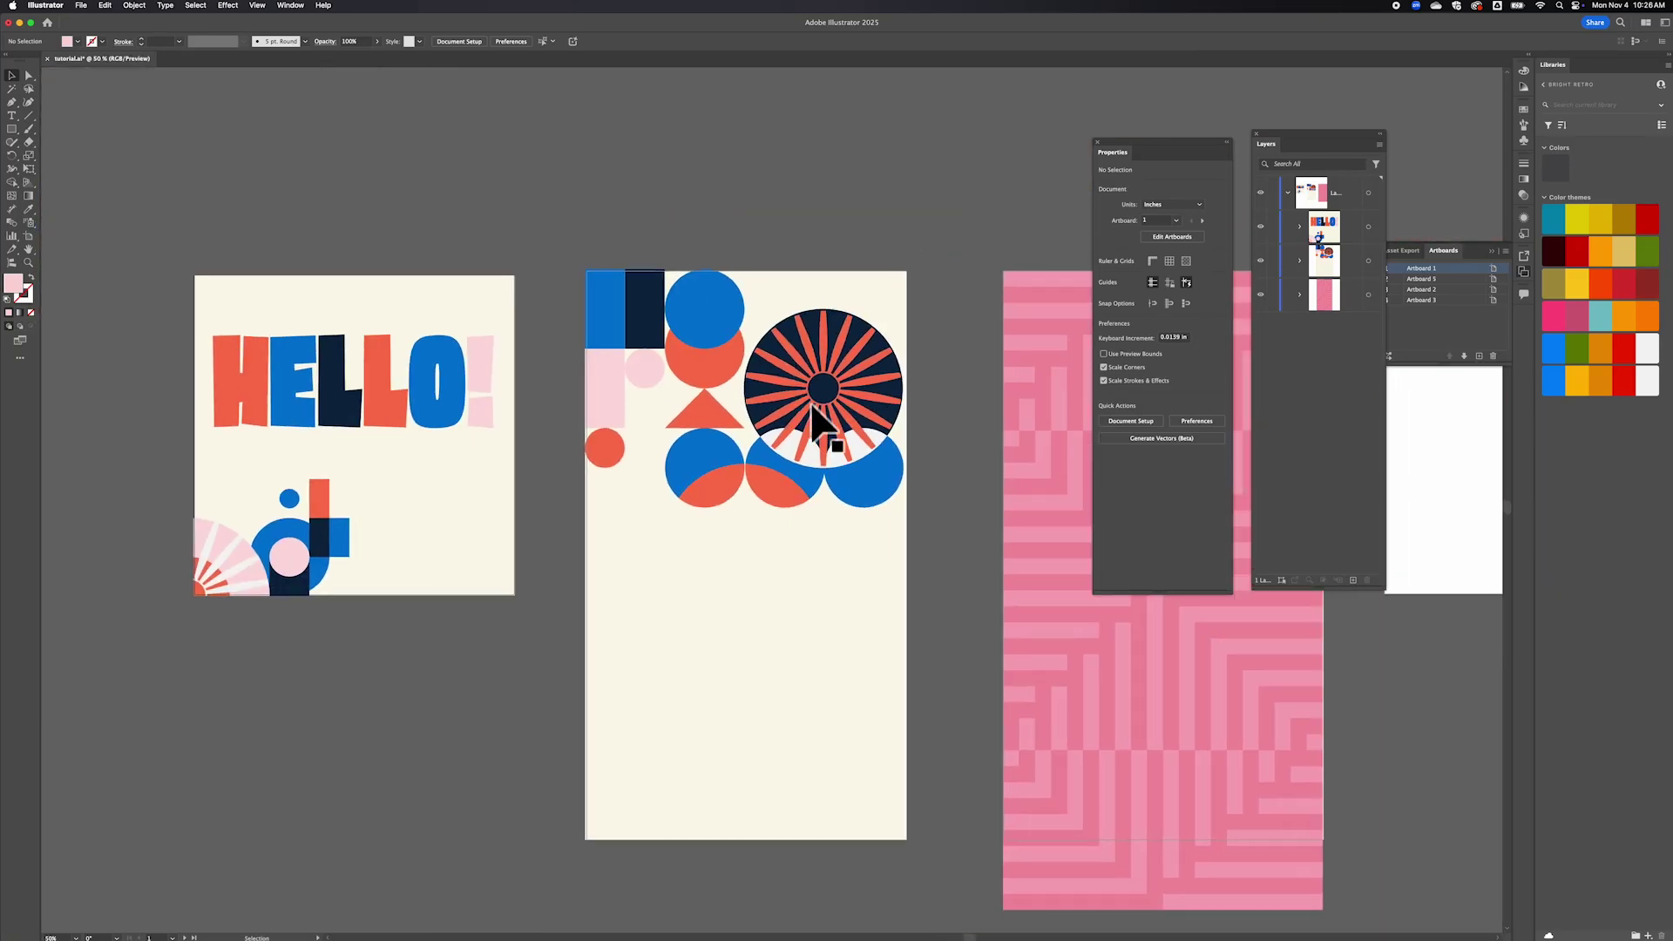
pyautogui.hscroll(2, 812, 409)
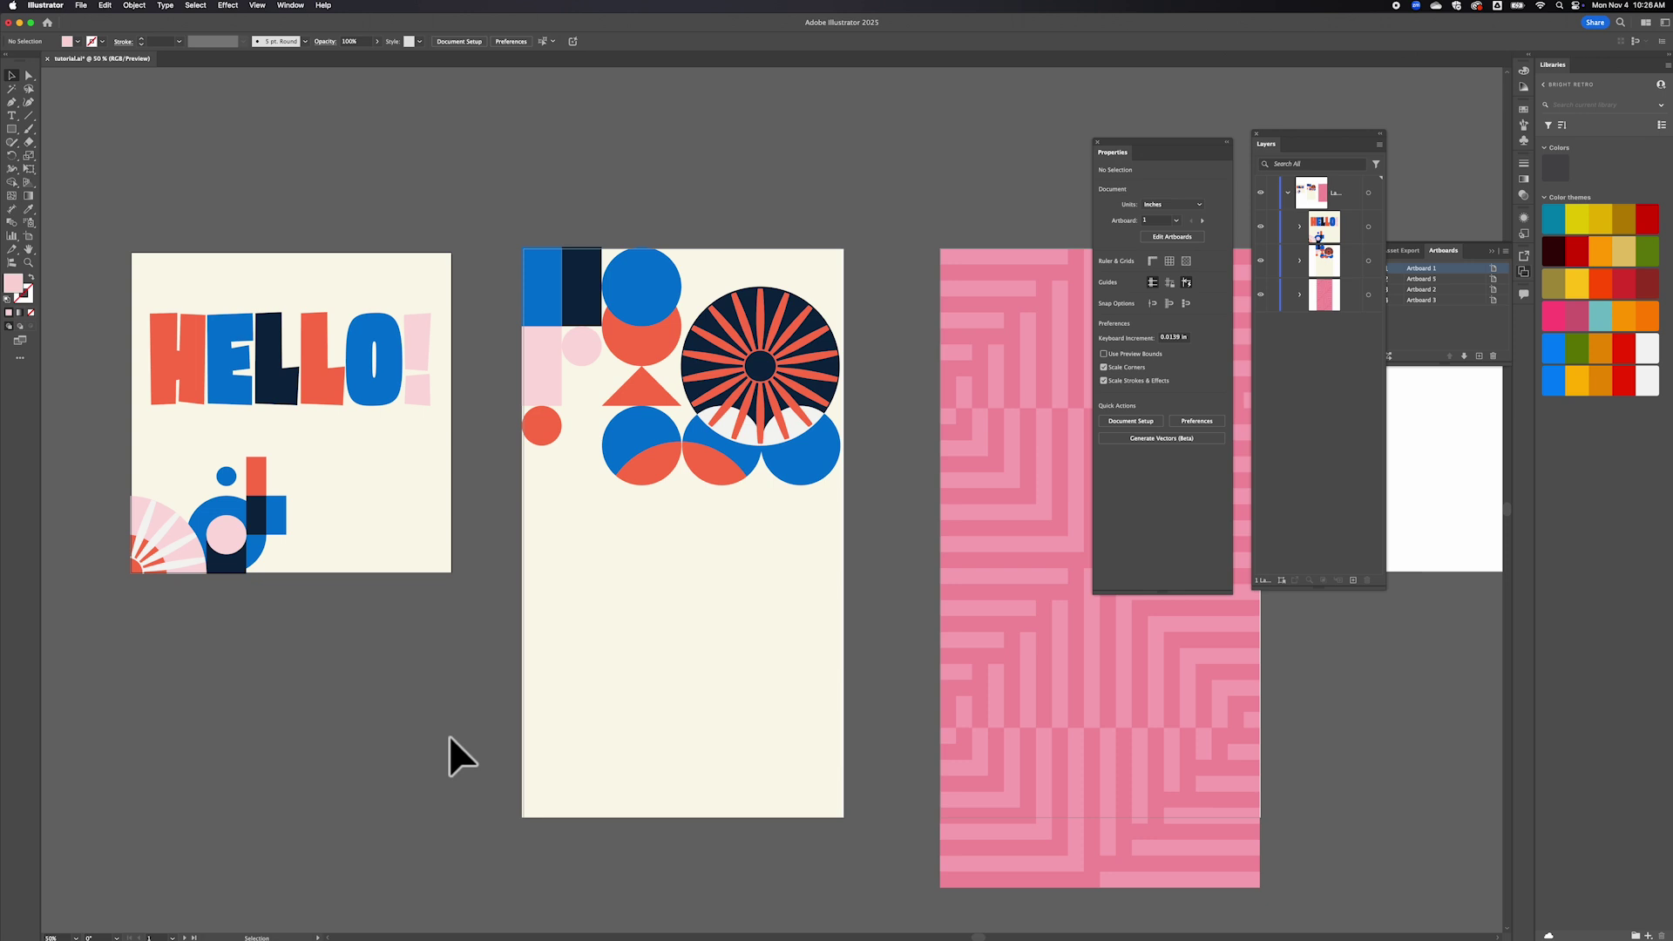
pyautogui.hscroll(3, 758, 584)
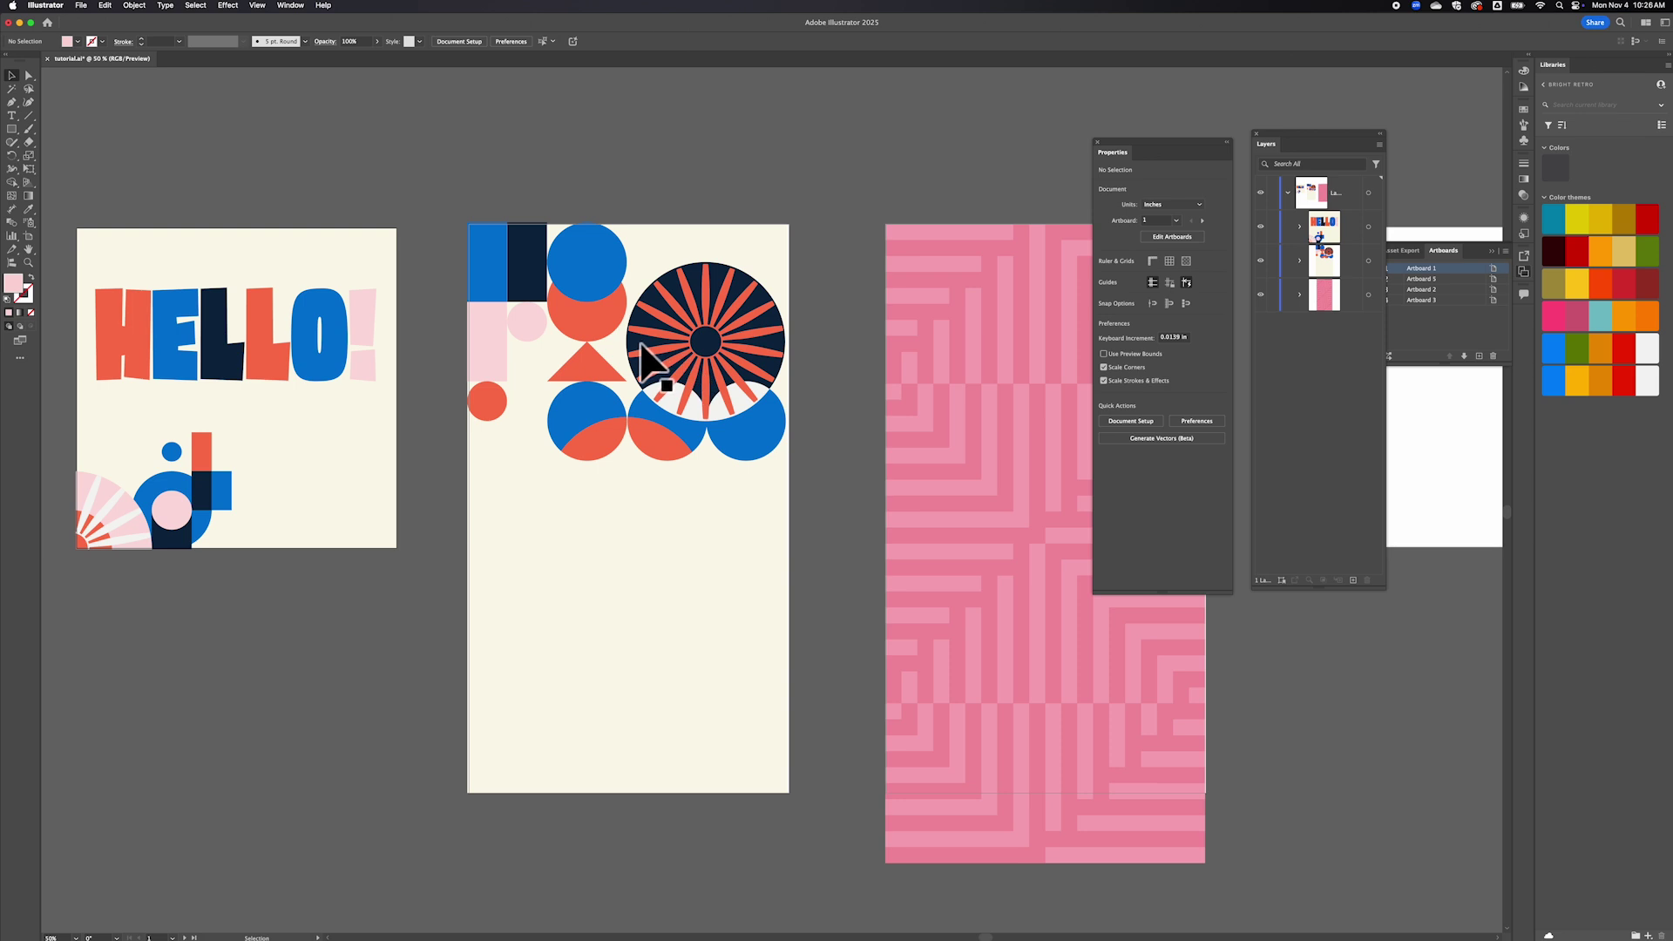
pyautogui.scroll(-2, 645, 632)
pyautogui.hscroll(-2, 645, 631)
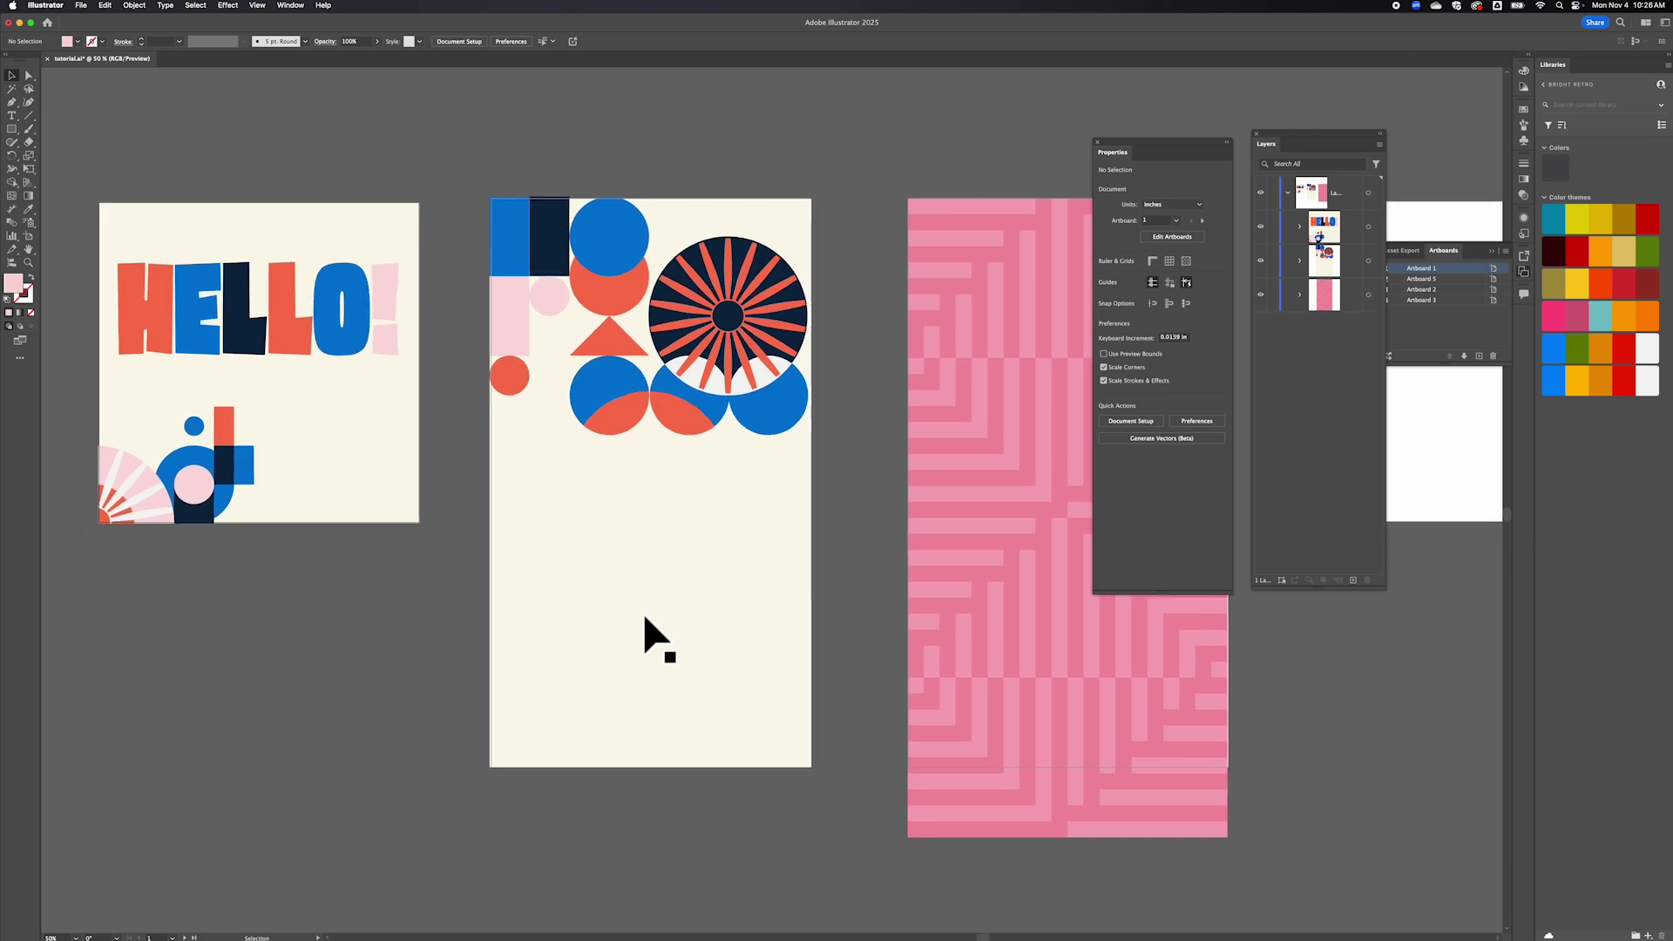
pyautogui.hscroll(-1, 646, 631)
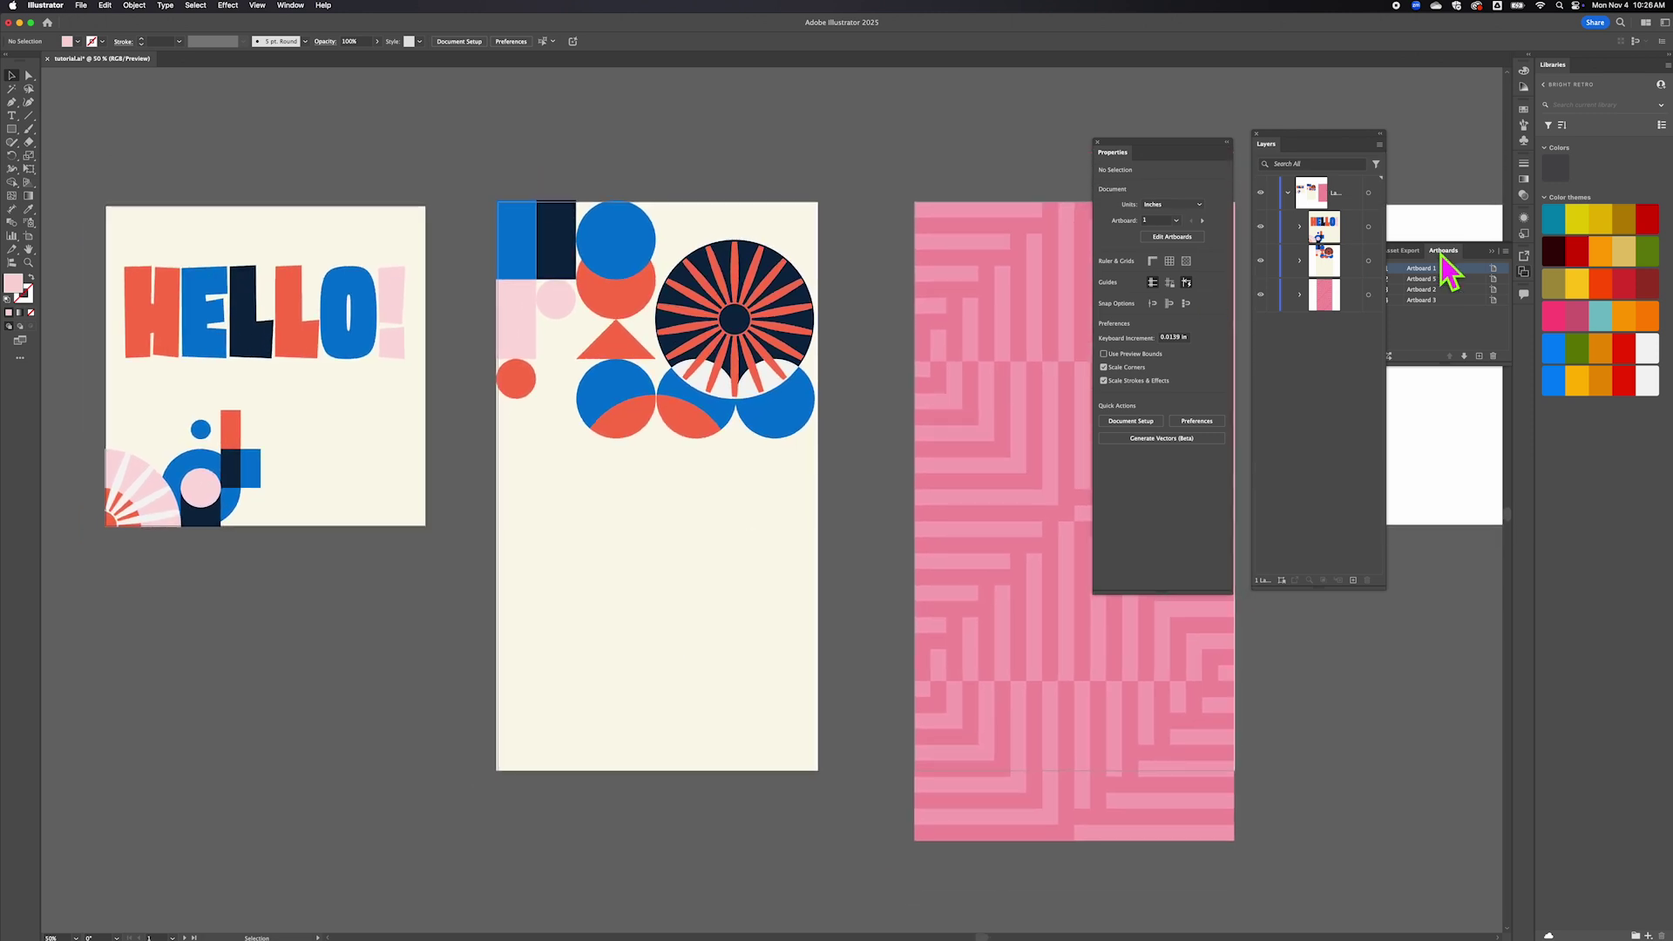
pyautogui.scroll(-2, 793, 344)
pyautogui.hscroll(-1, 793, 344)
pyautogui.press('a')
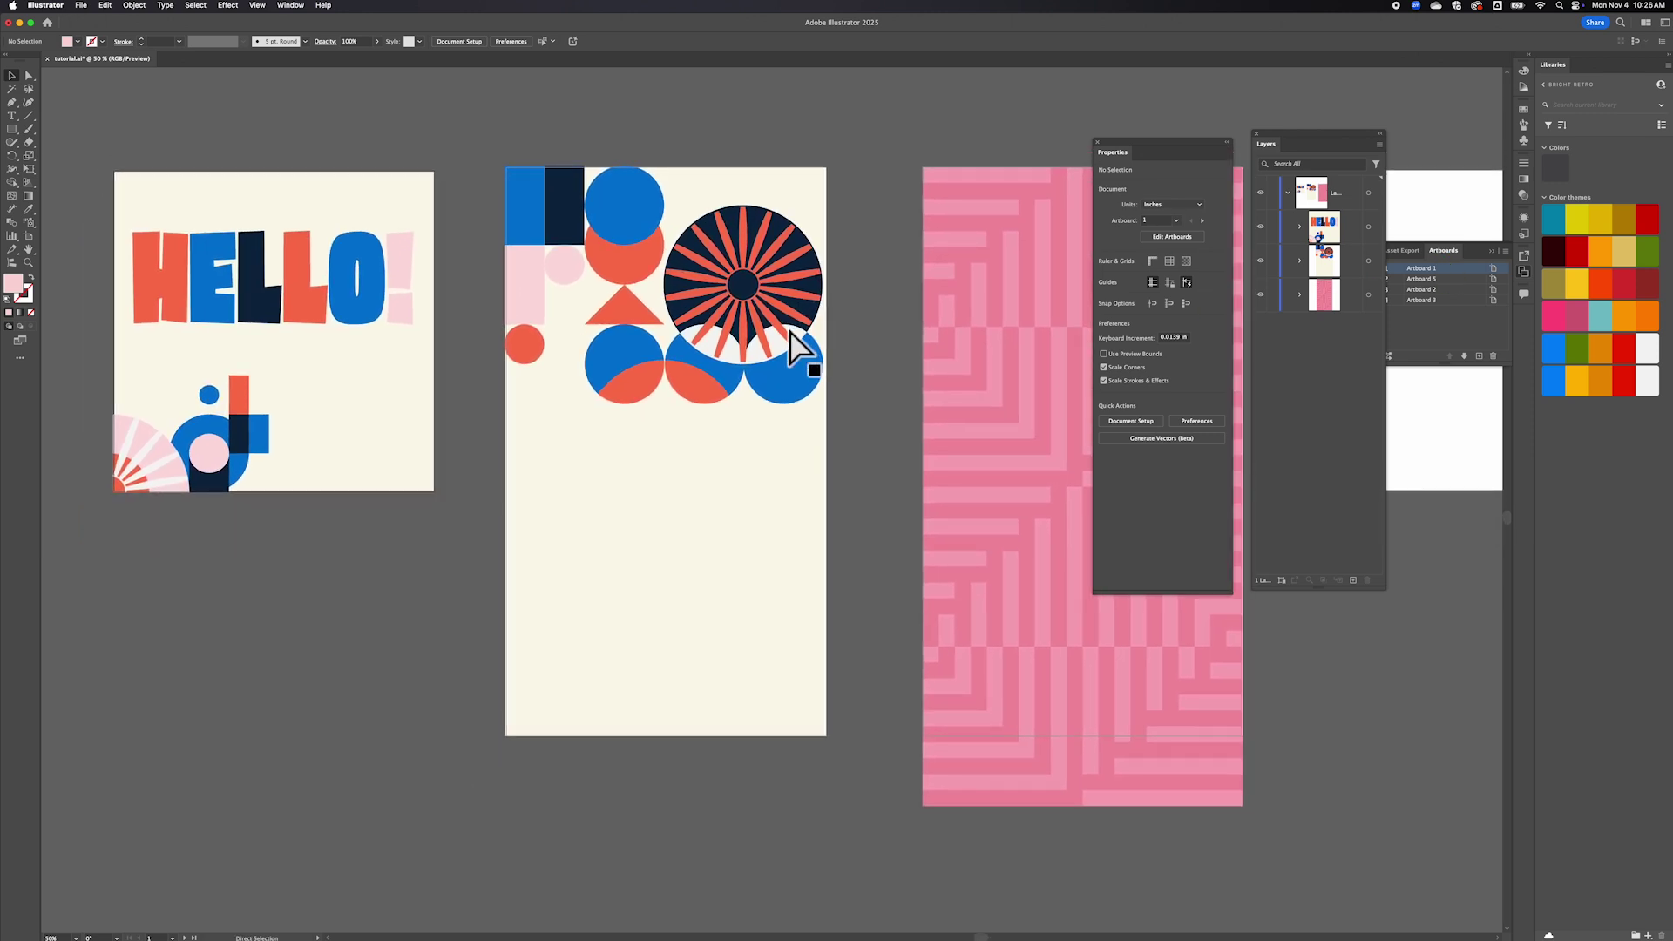
pyautogui.press('super+minus')
pyautogui.press('super+equal')
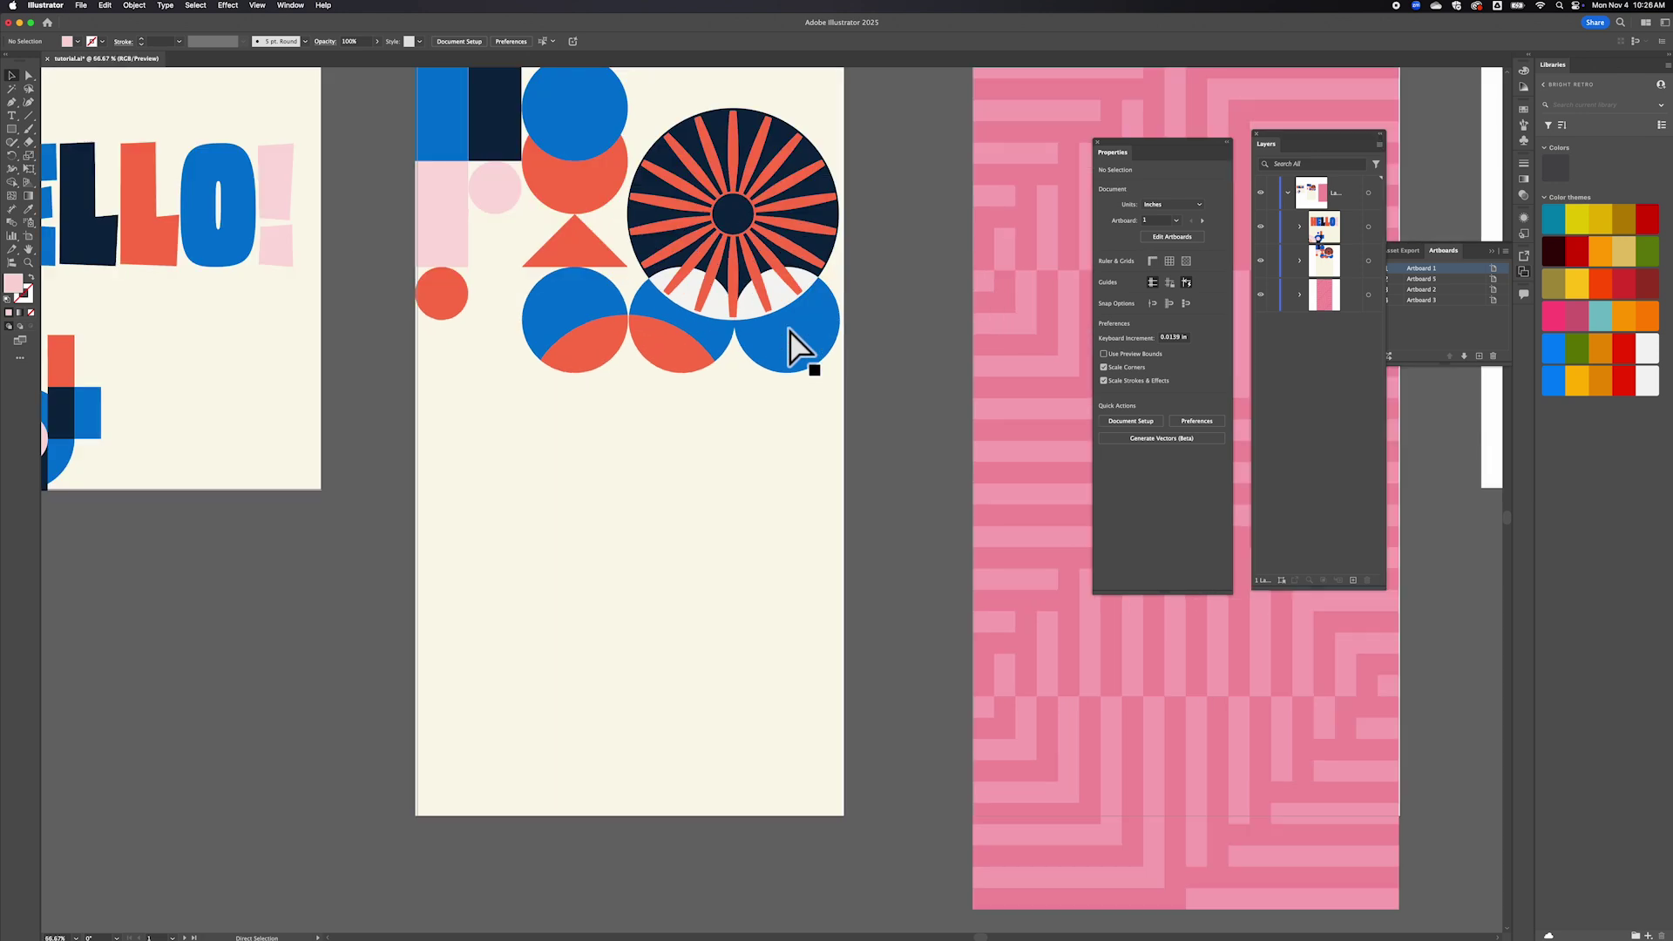
pyautogui.press('v')
pyautogui.scroll(3, 946, 473)
pyautogui.hscroll(-2, 946, 473)
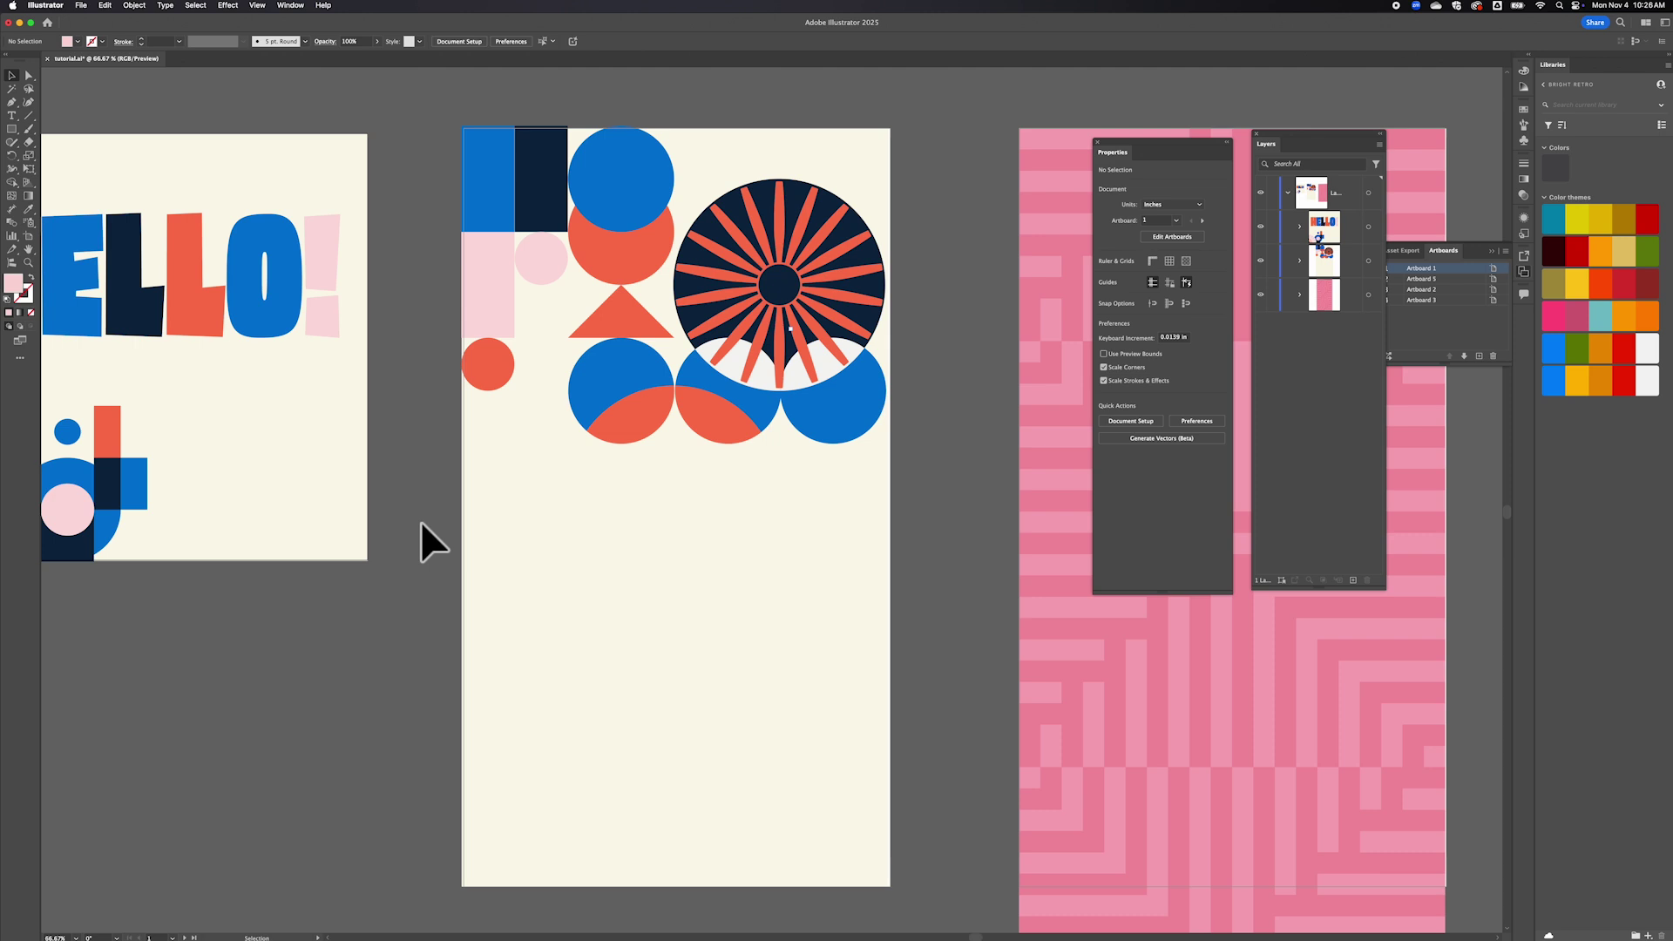
pyautogui.scroll(-1, 421, 523)
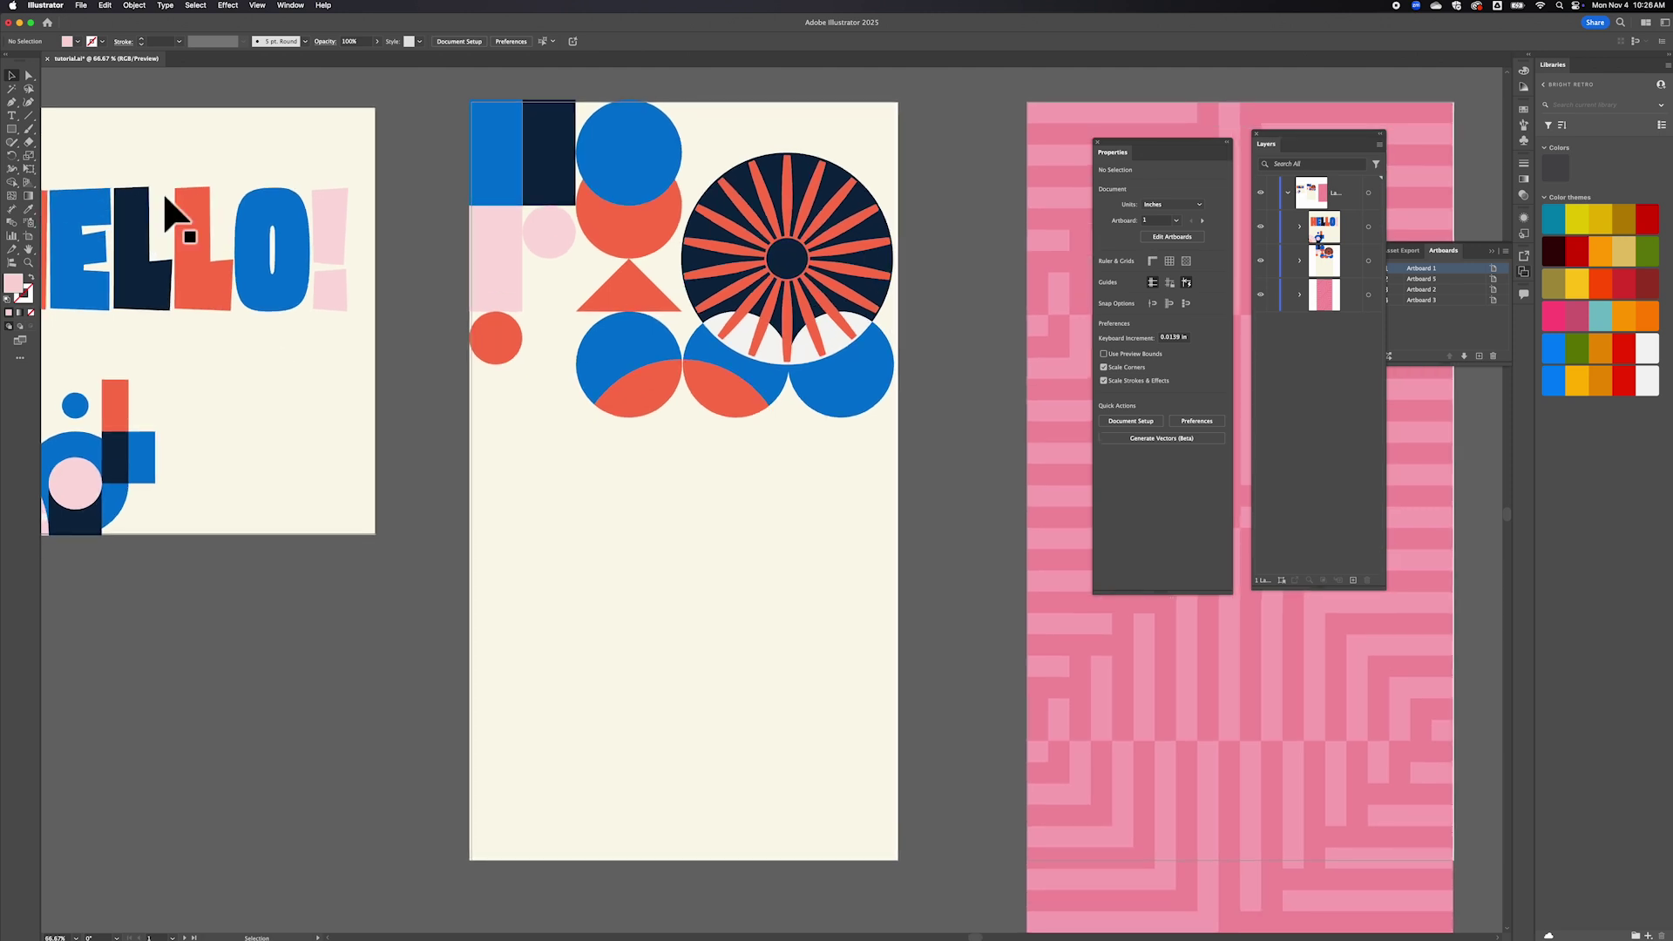
# Place giraffe final.png from the Final folder.
pyautogui.click(81, 9)
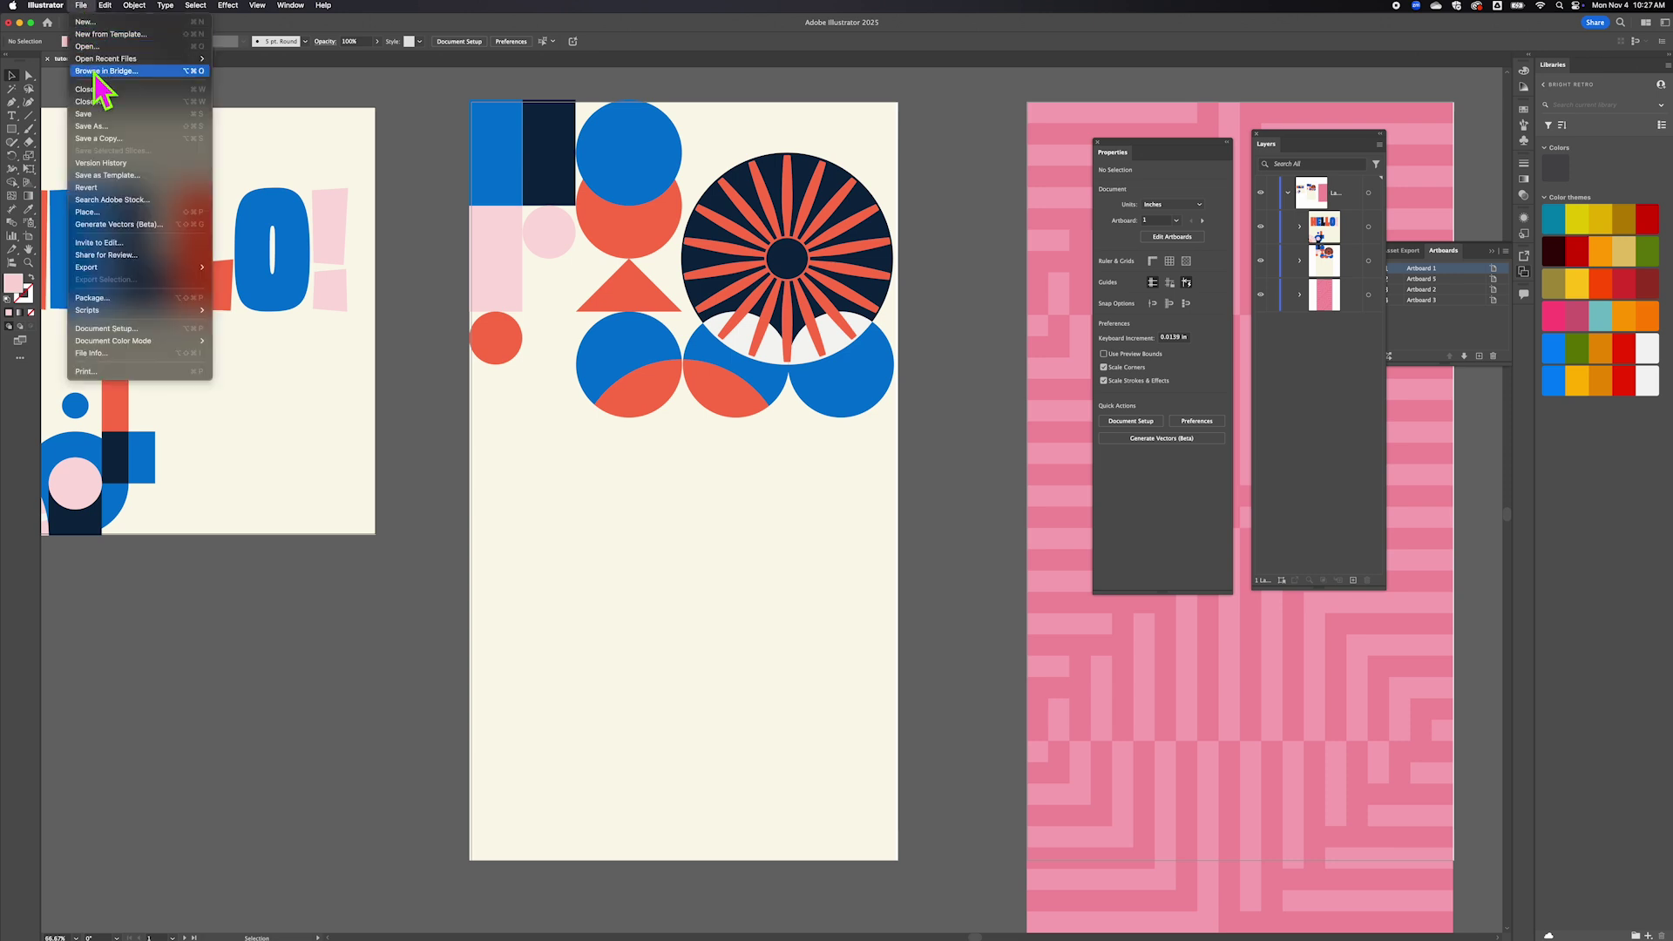
pyautogui.click(122, 216)
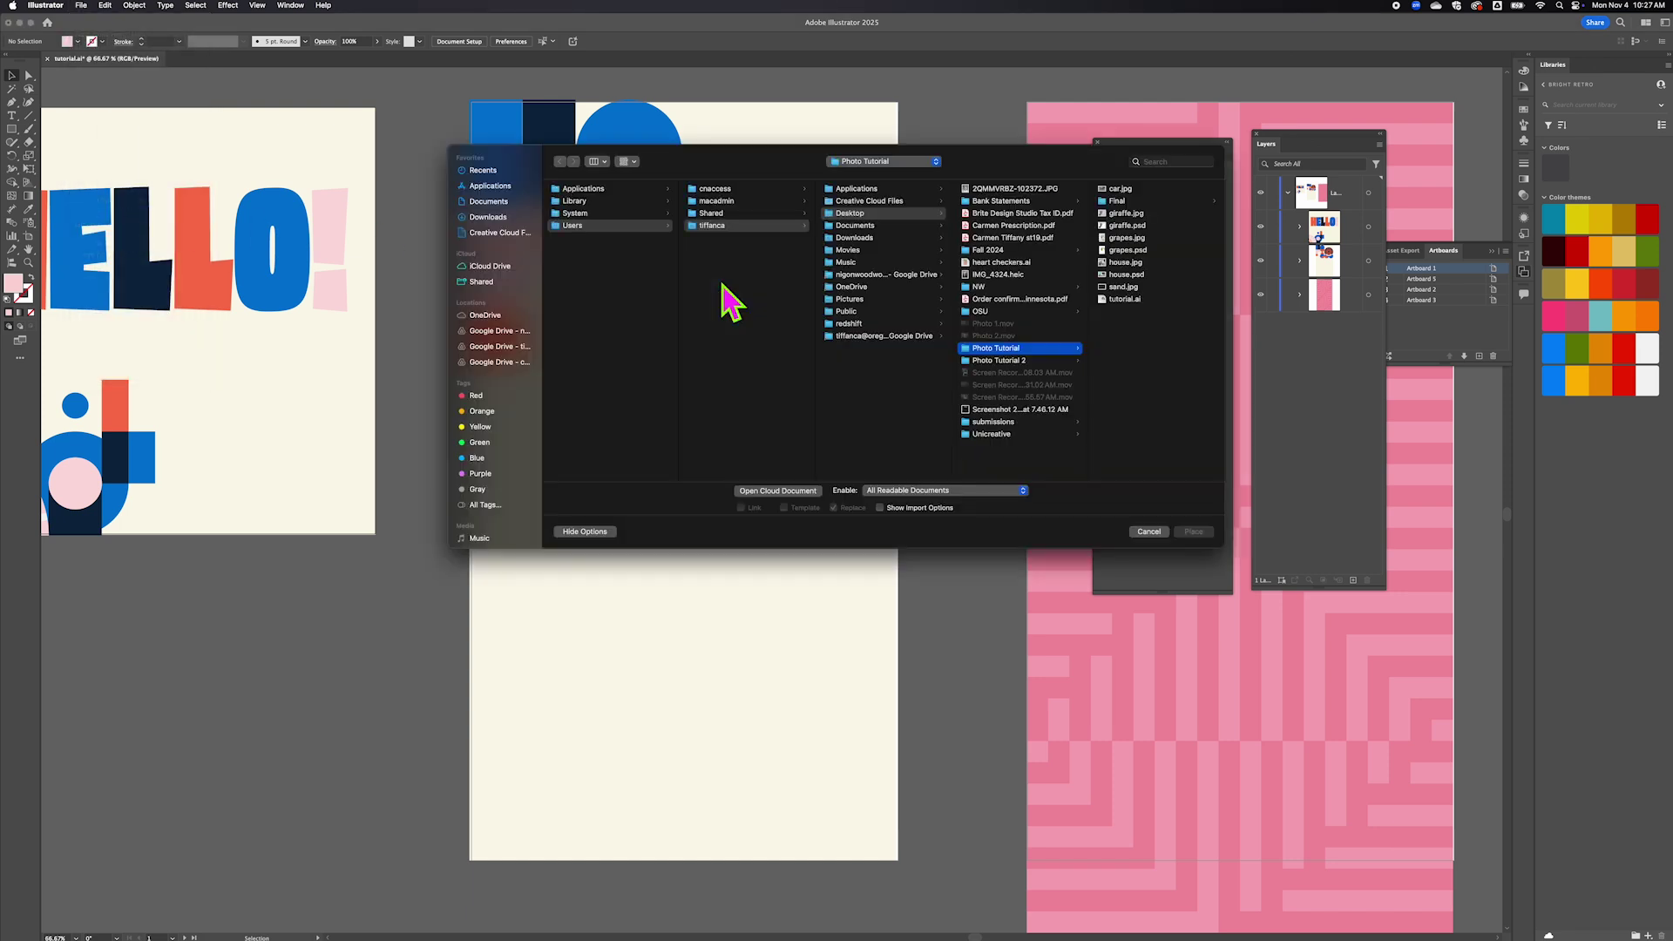
pyautogui.hscroll(1, 827, 284)
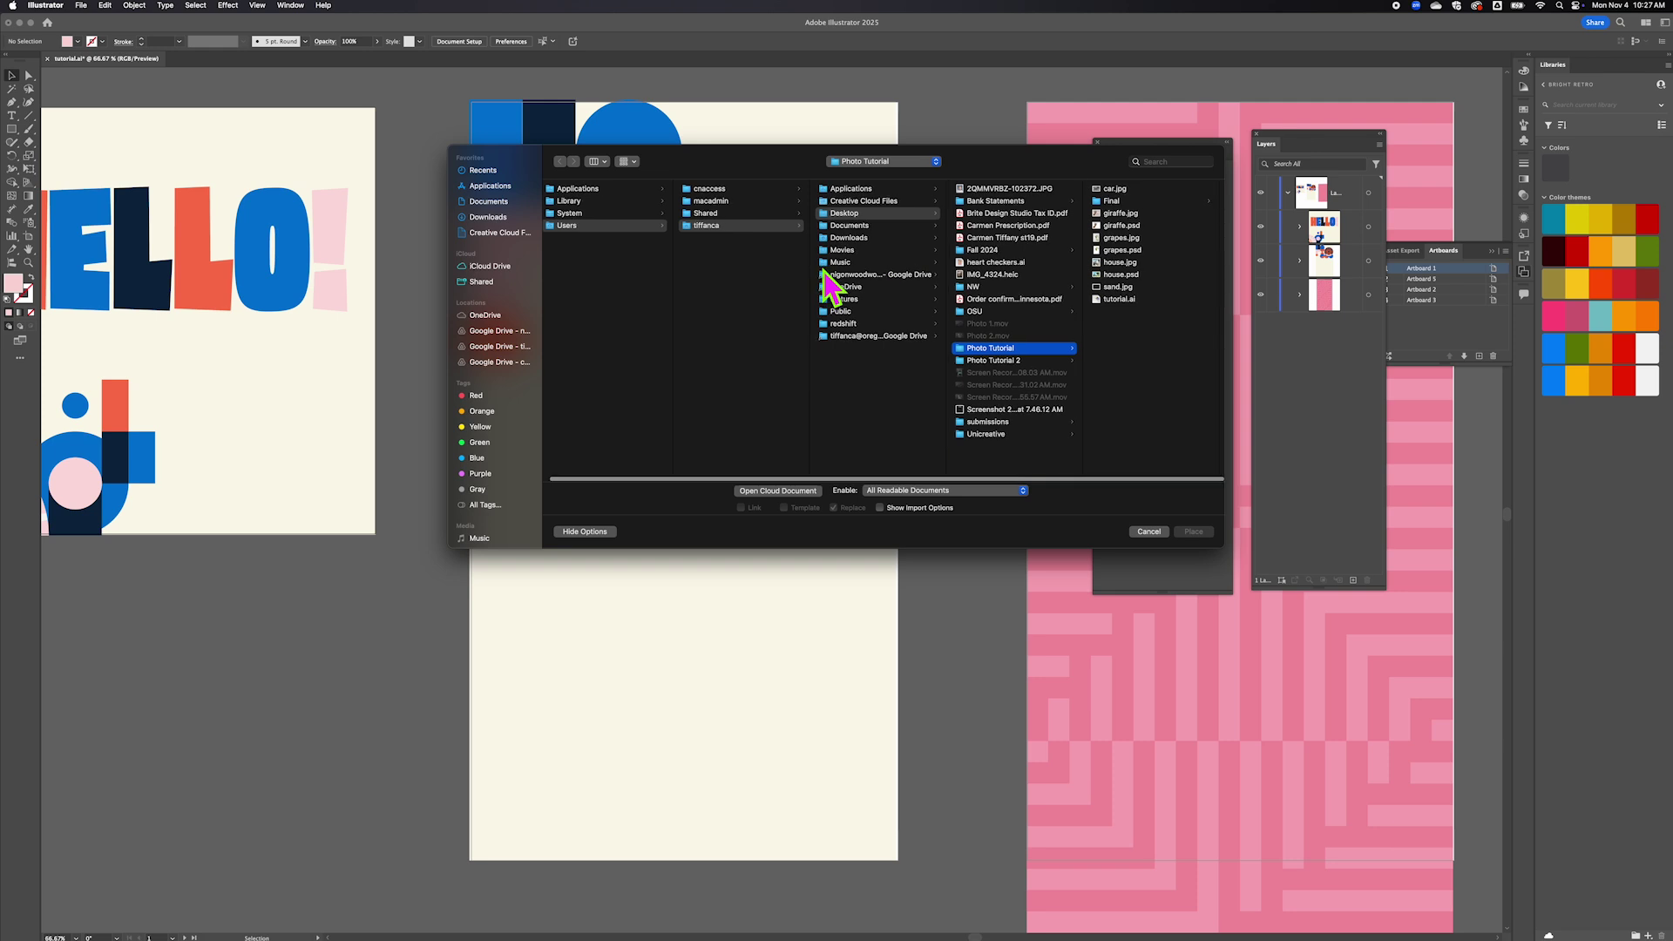
pyautogui.click(1119, 201)
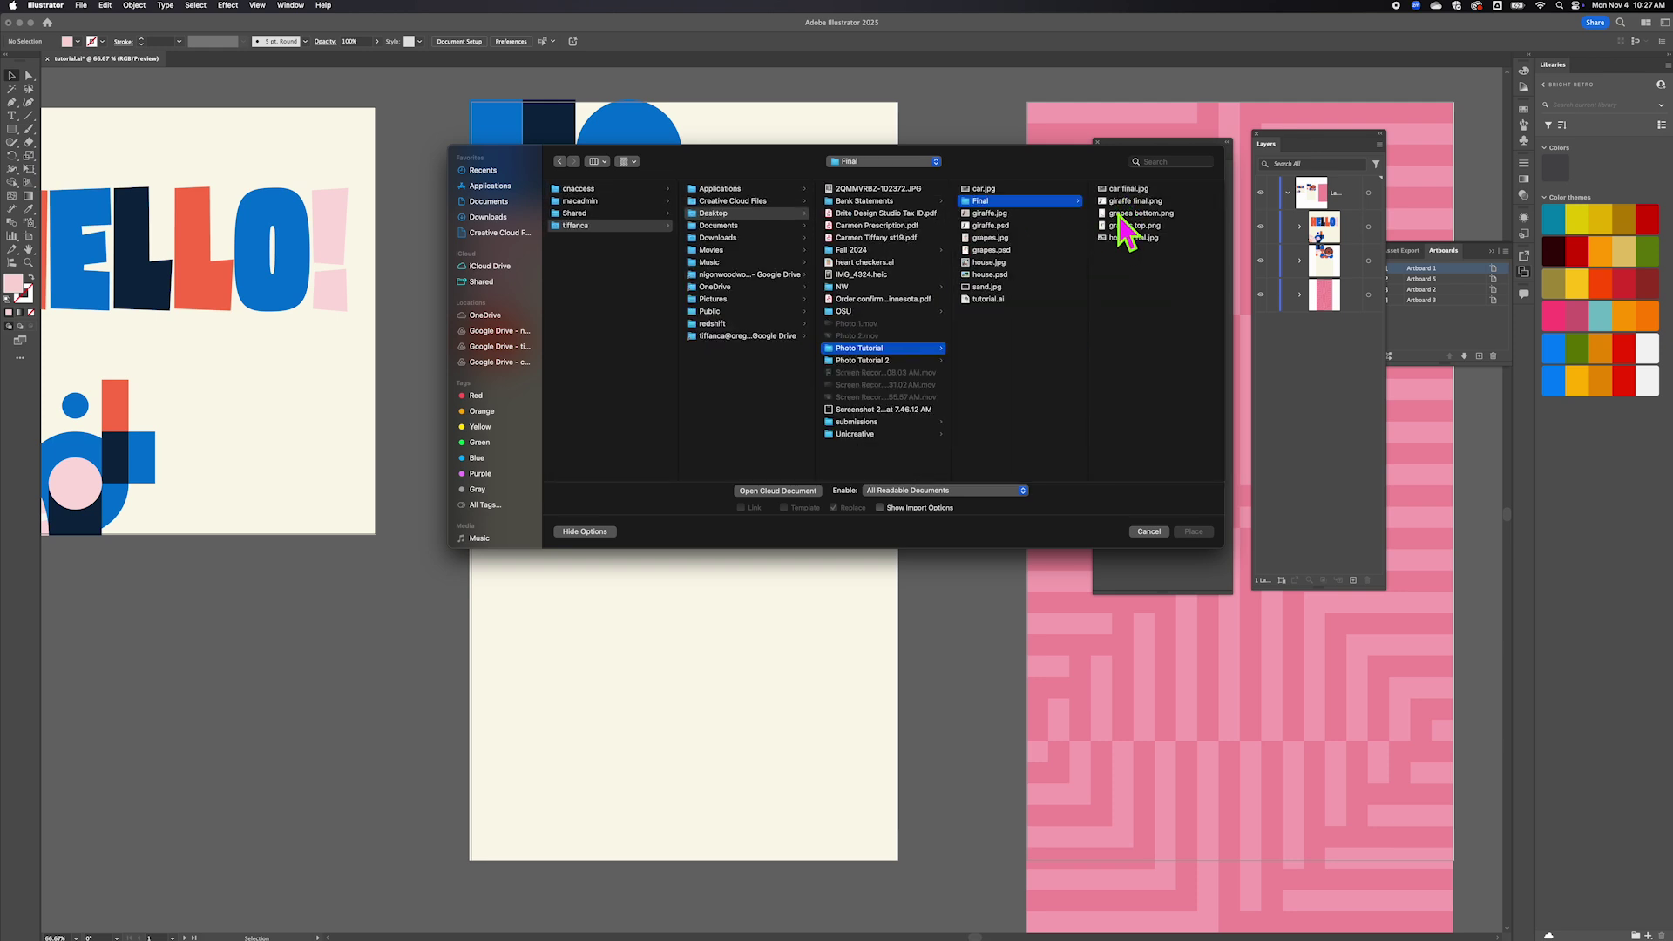
pyautogui.click(1135, 201)
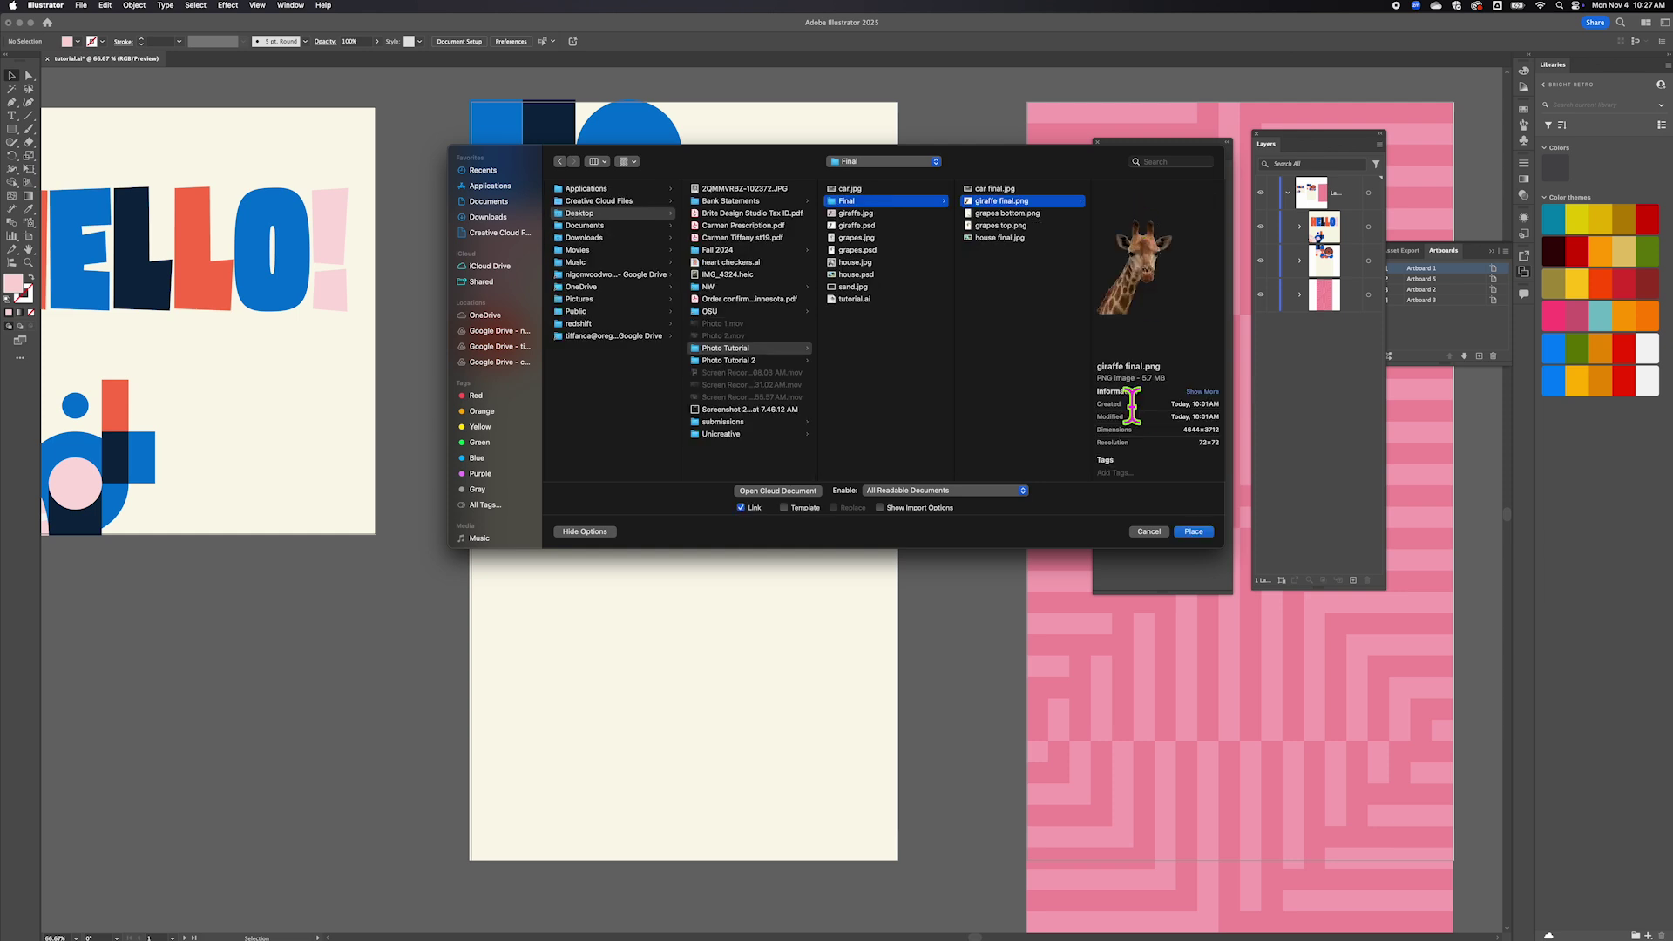
pyautogui.click(1193, 531)
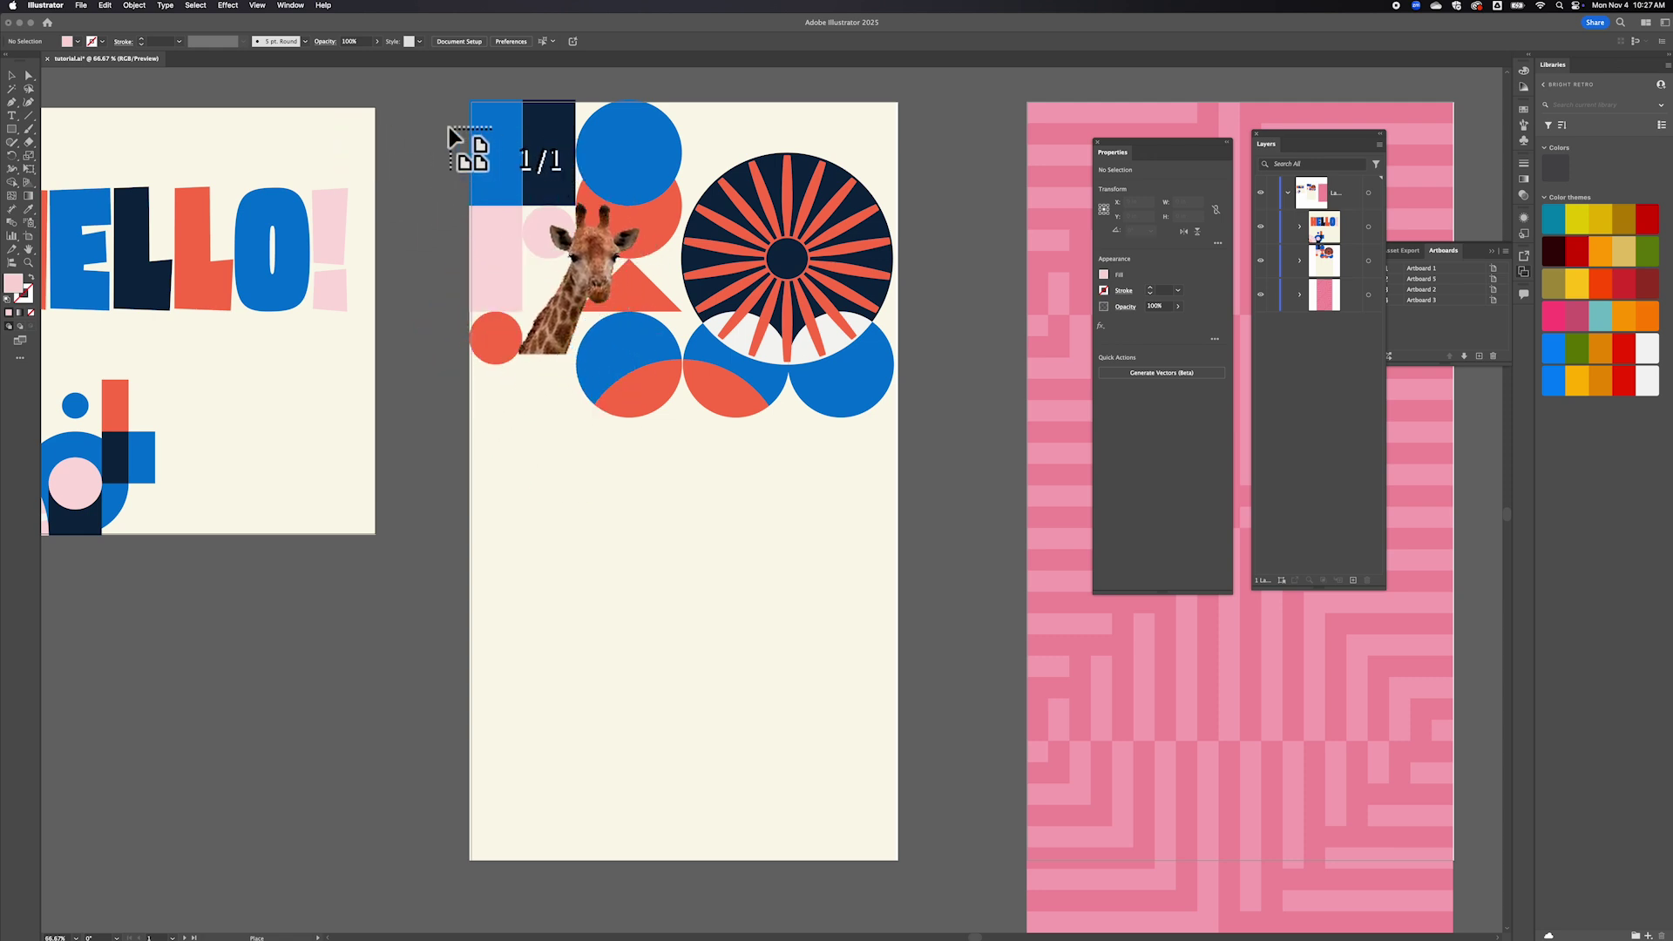
# Drop the giraffe large on the poster, enlarge it, and position its neck off the bottom-left edge.
pyautogui.moveTo(460, 203); pyautogui.dragTo(1133, 928)
pyautogui.scroll(5, 728, 549)
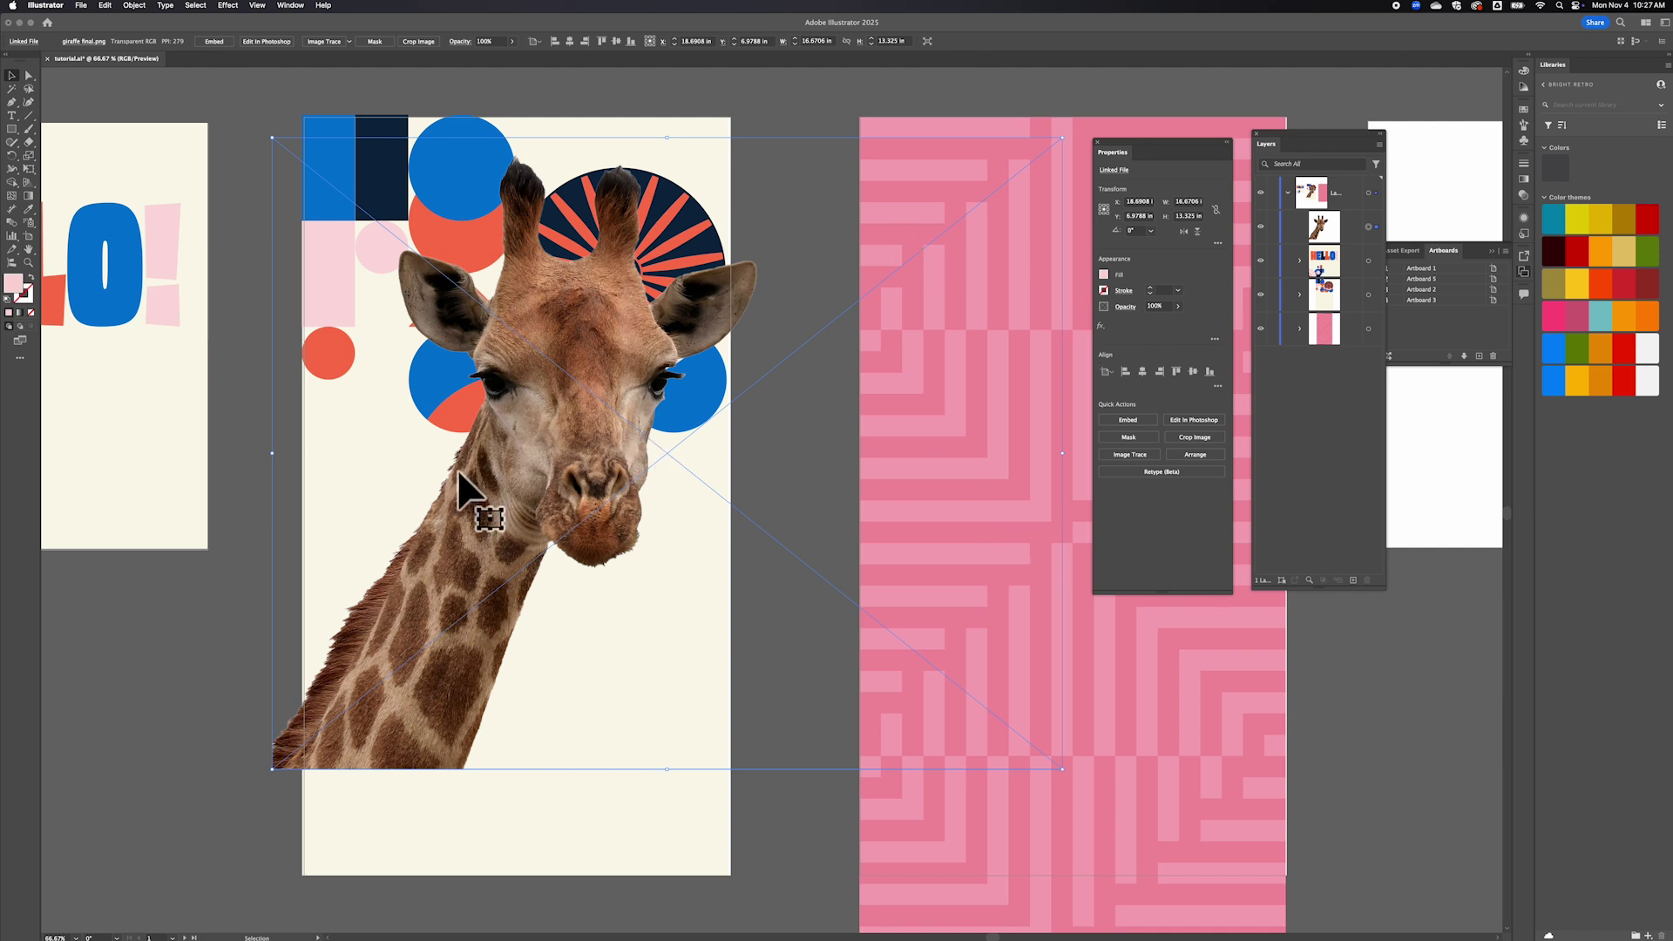
pyautogui.moveTo(571, 471); pyautogui.dragTo(458, 521)
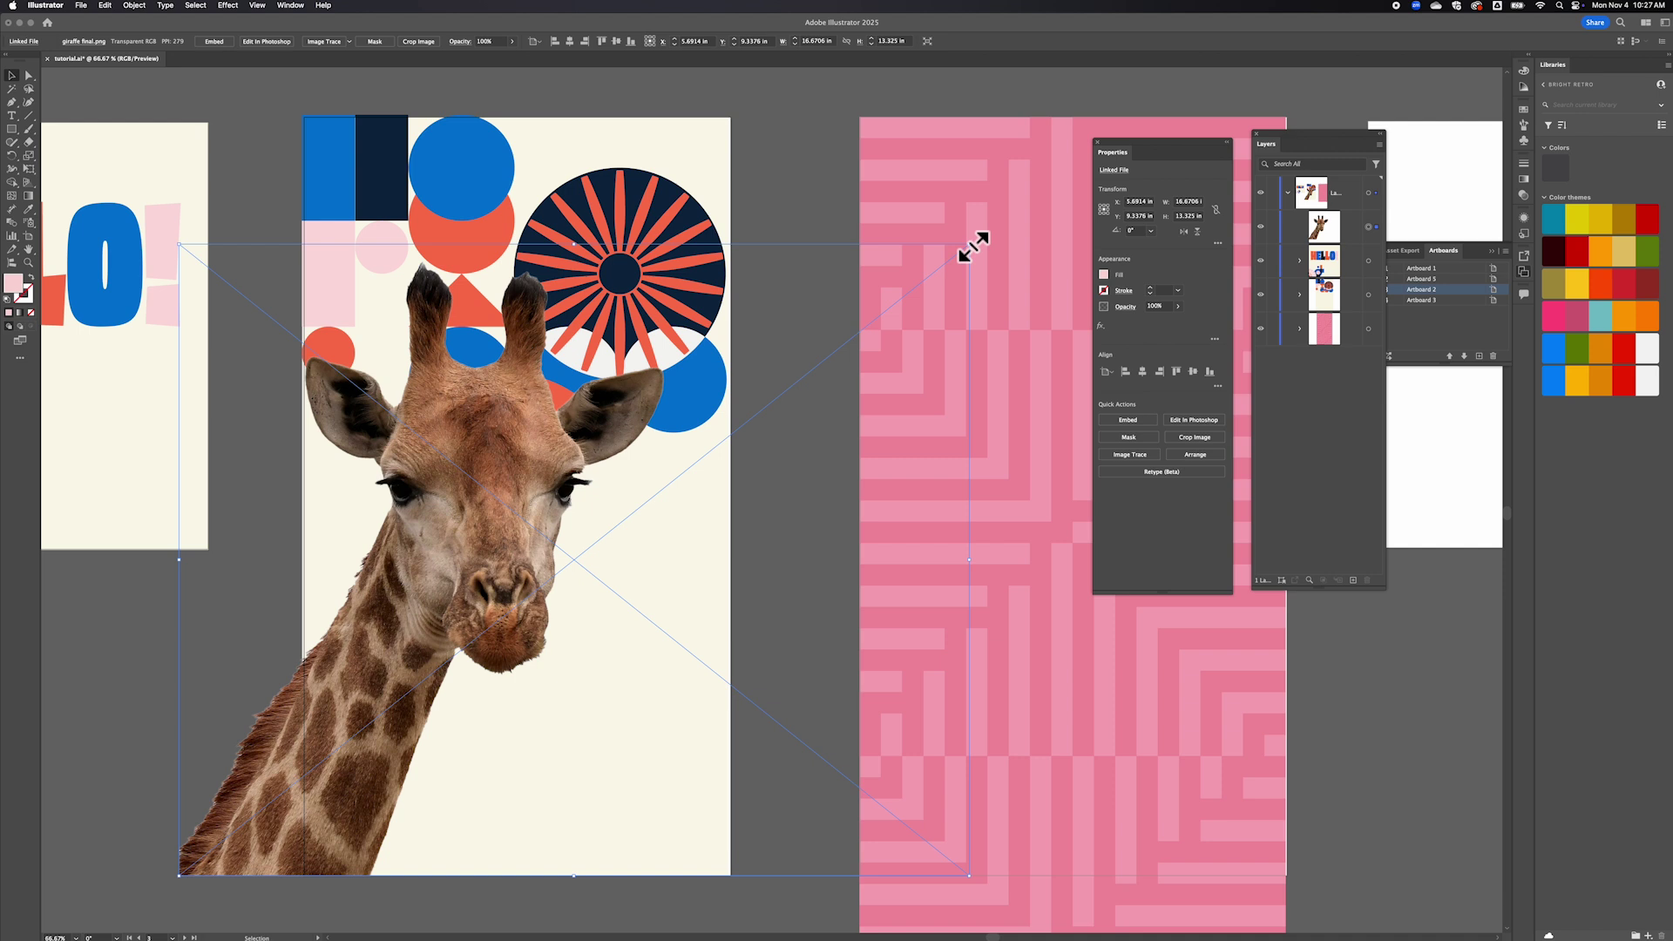
pyautogui.moveTo(973, 246); pyautogui.dragTo(1043, 181)
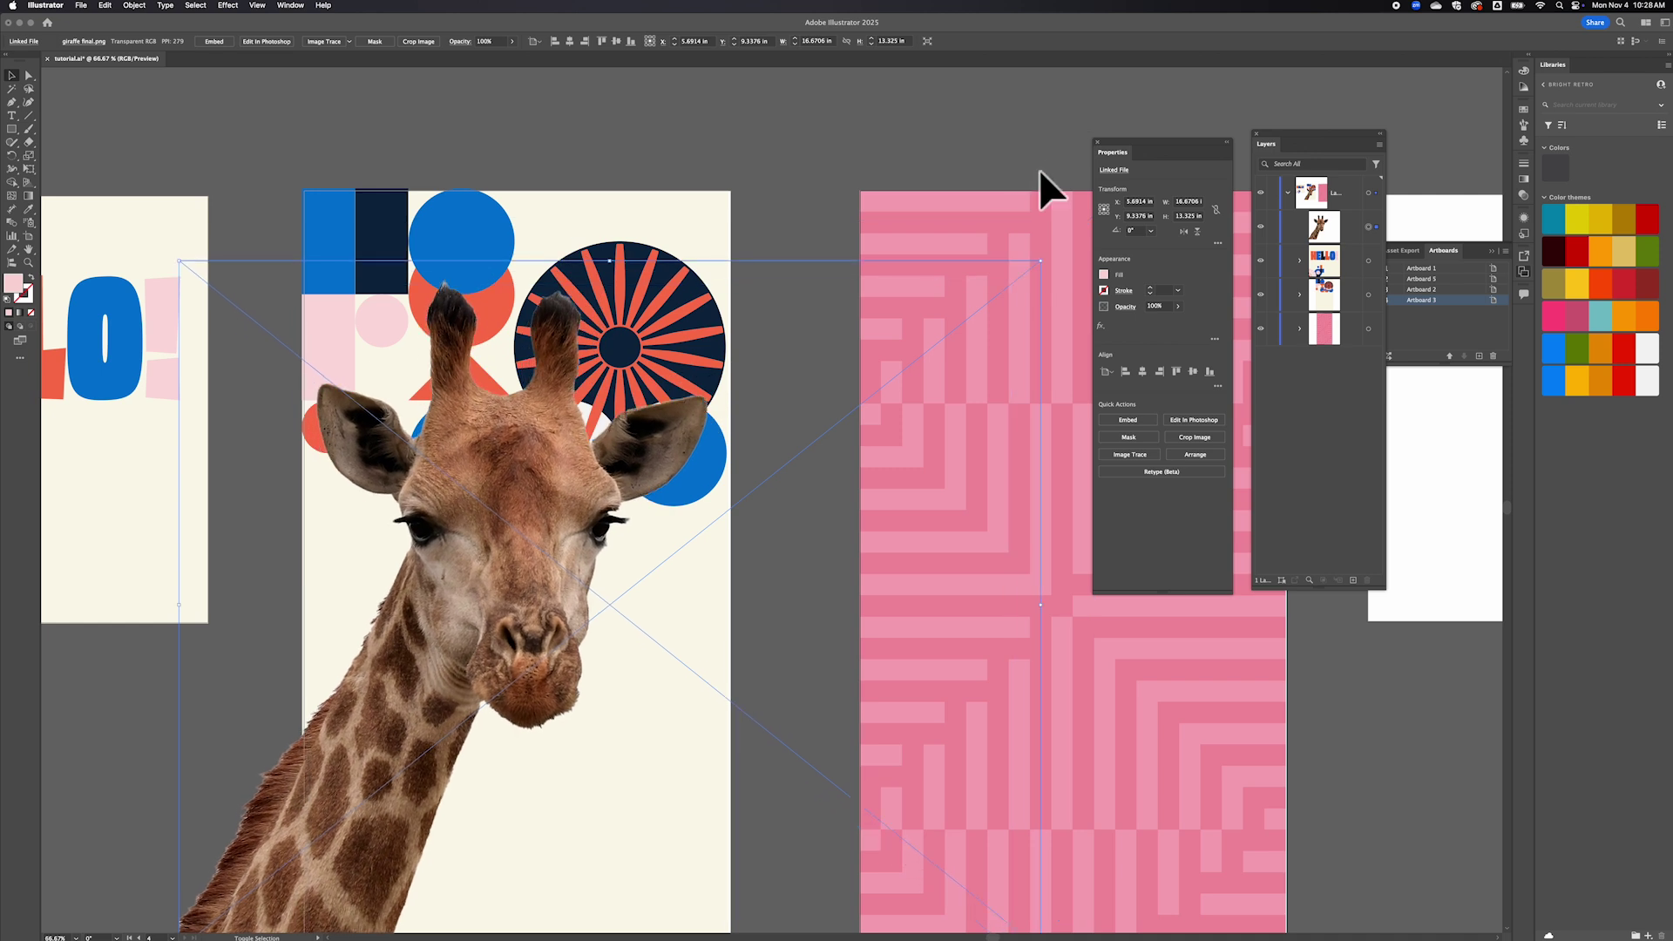
pyautogui.press('super+minus')
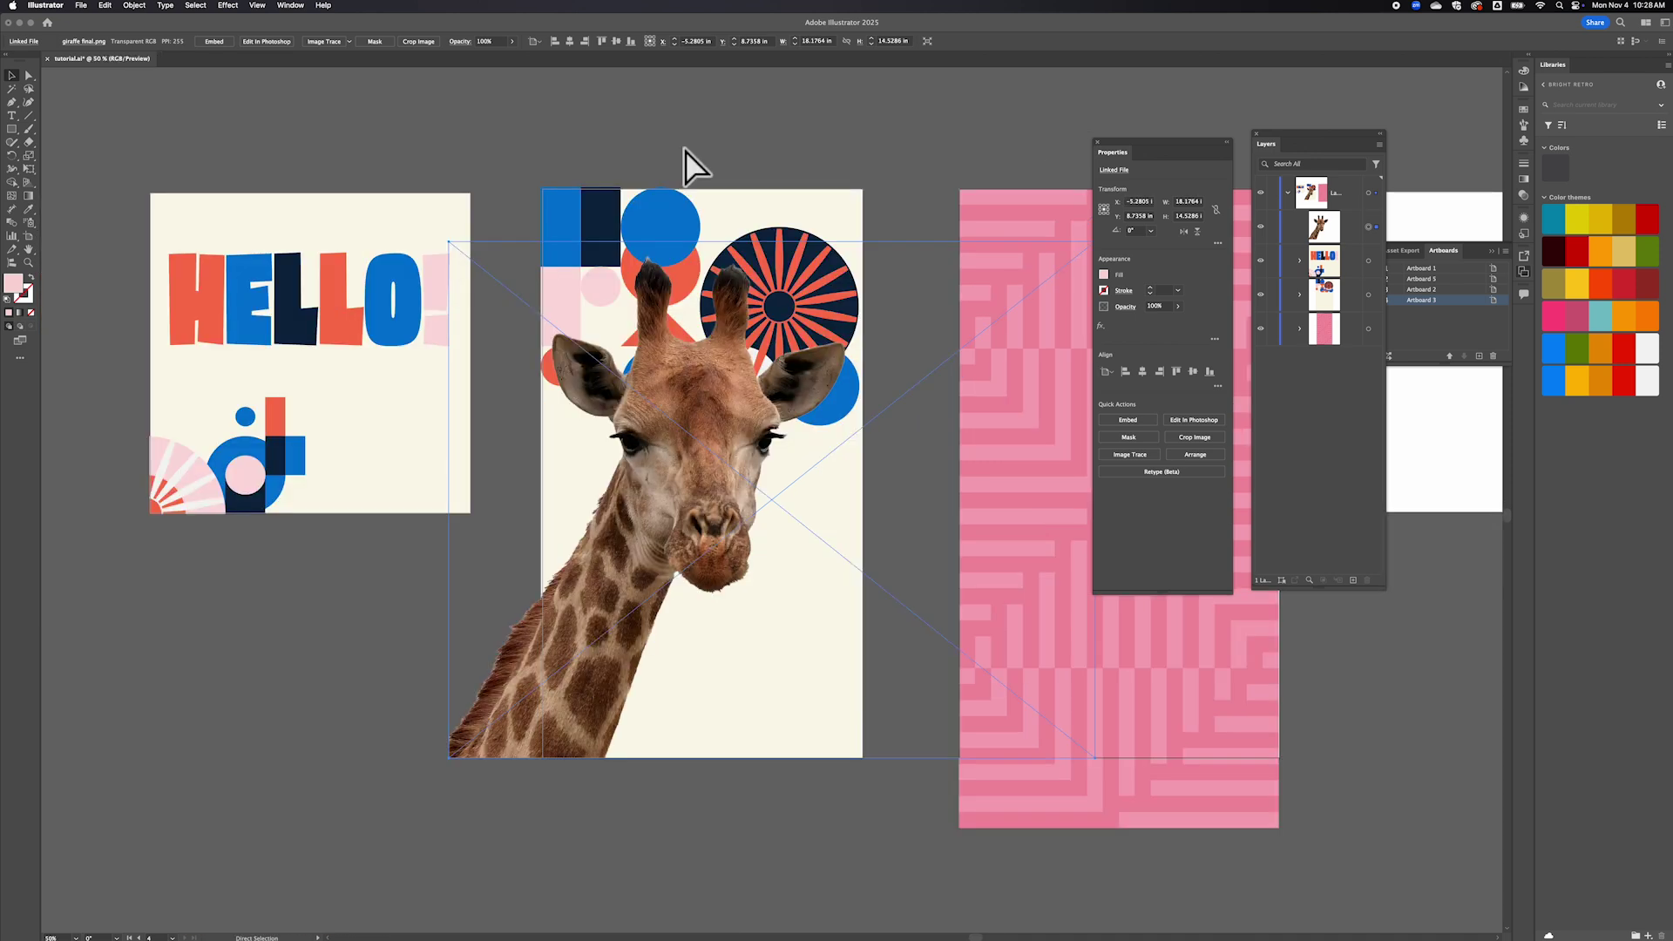
pyautogui.hscroll(3, 685, 153)
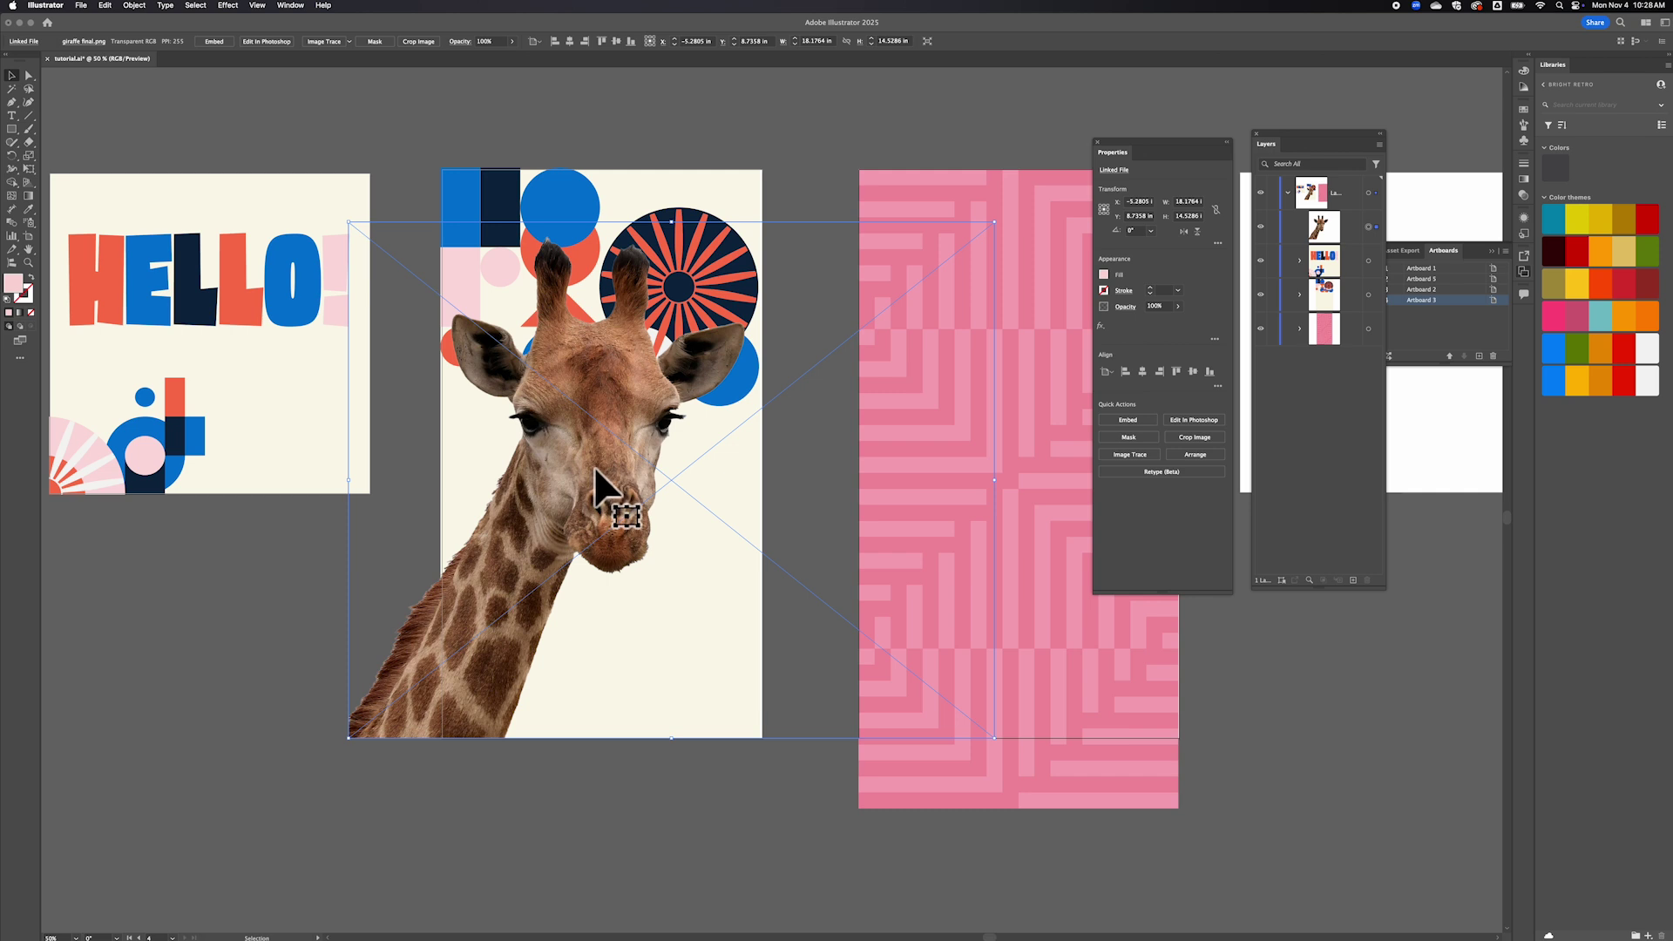
pyautogui.moveTo(609, 485)
pyautogui.mouseDown()
pyautogui.moveTo(581, 421)
pyautogui.moveTo(536, 475)
pyautogui.moveTo(601, 432)
pyautogui.moveTo(601, 474)
pyautogui.moveTo(591, 460)
pyautogui.mouseUp()
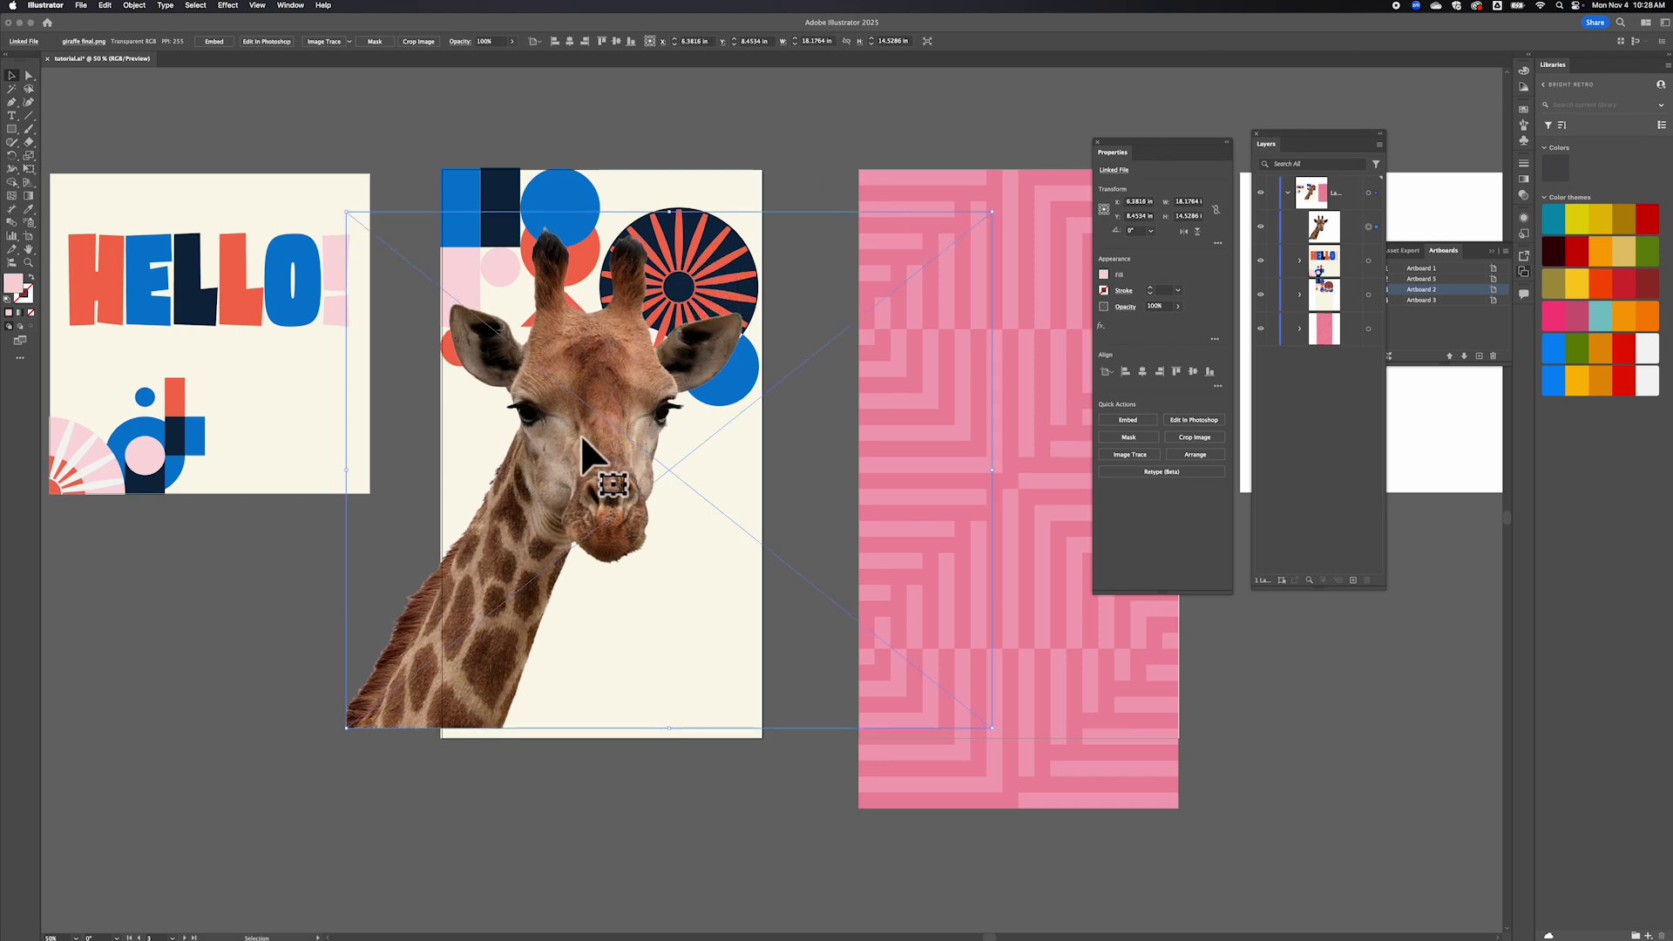
pyautogui.moveTo(583, 440); pyautogui.dragTo(578, 449)
pyautogui.click(793, 155)
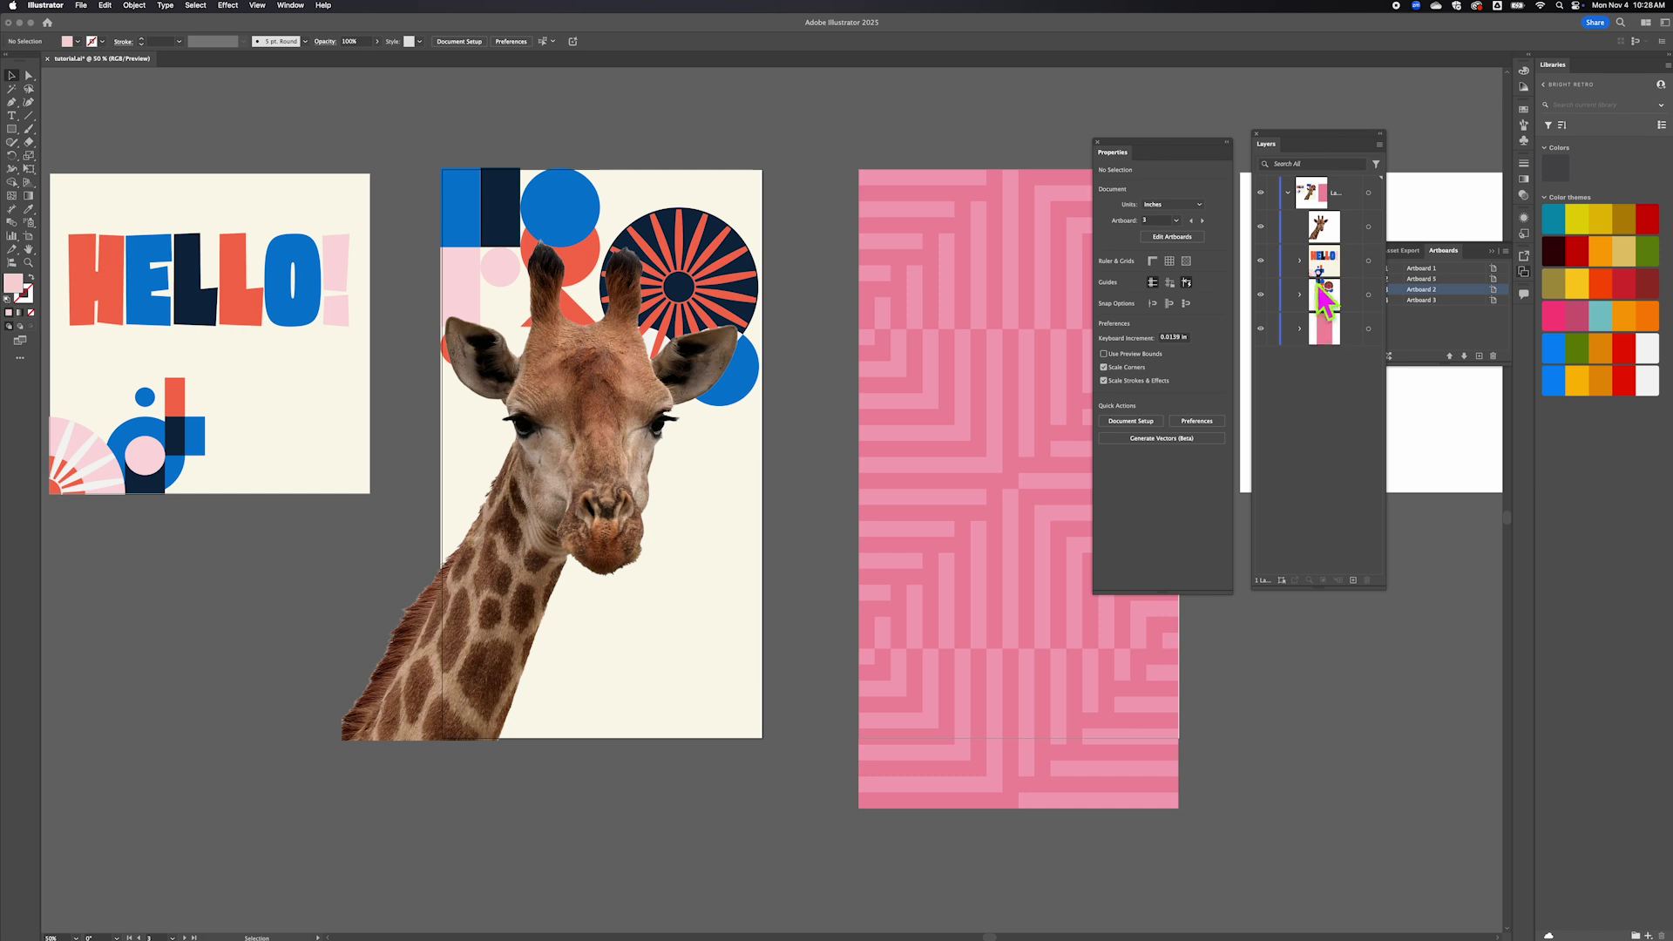
# Select the cream background rectangle through the poster layer in the Layers panel.
pyautogui.click(1353, 301)
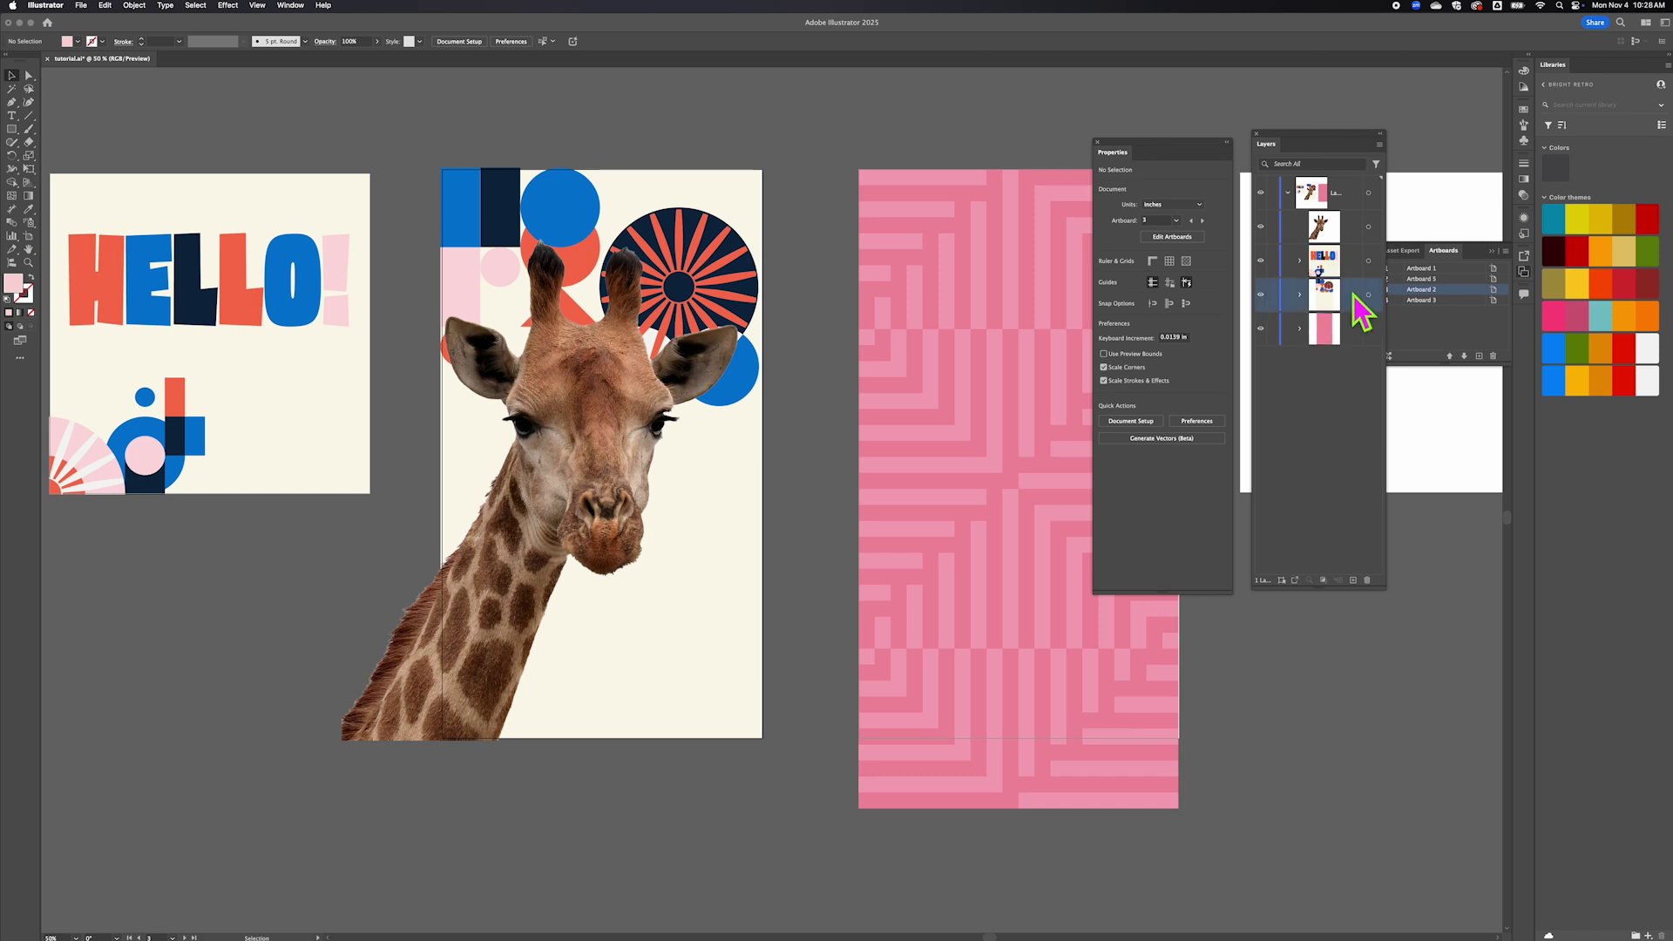
pyautogui.click(1367, 294)
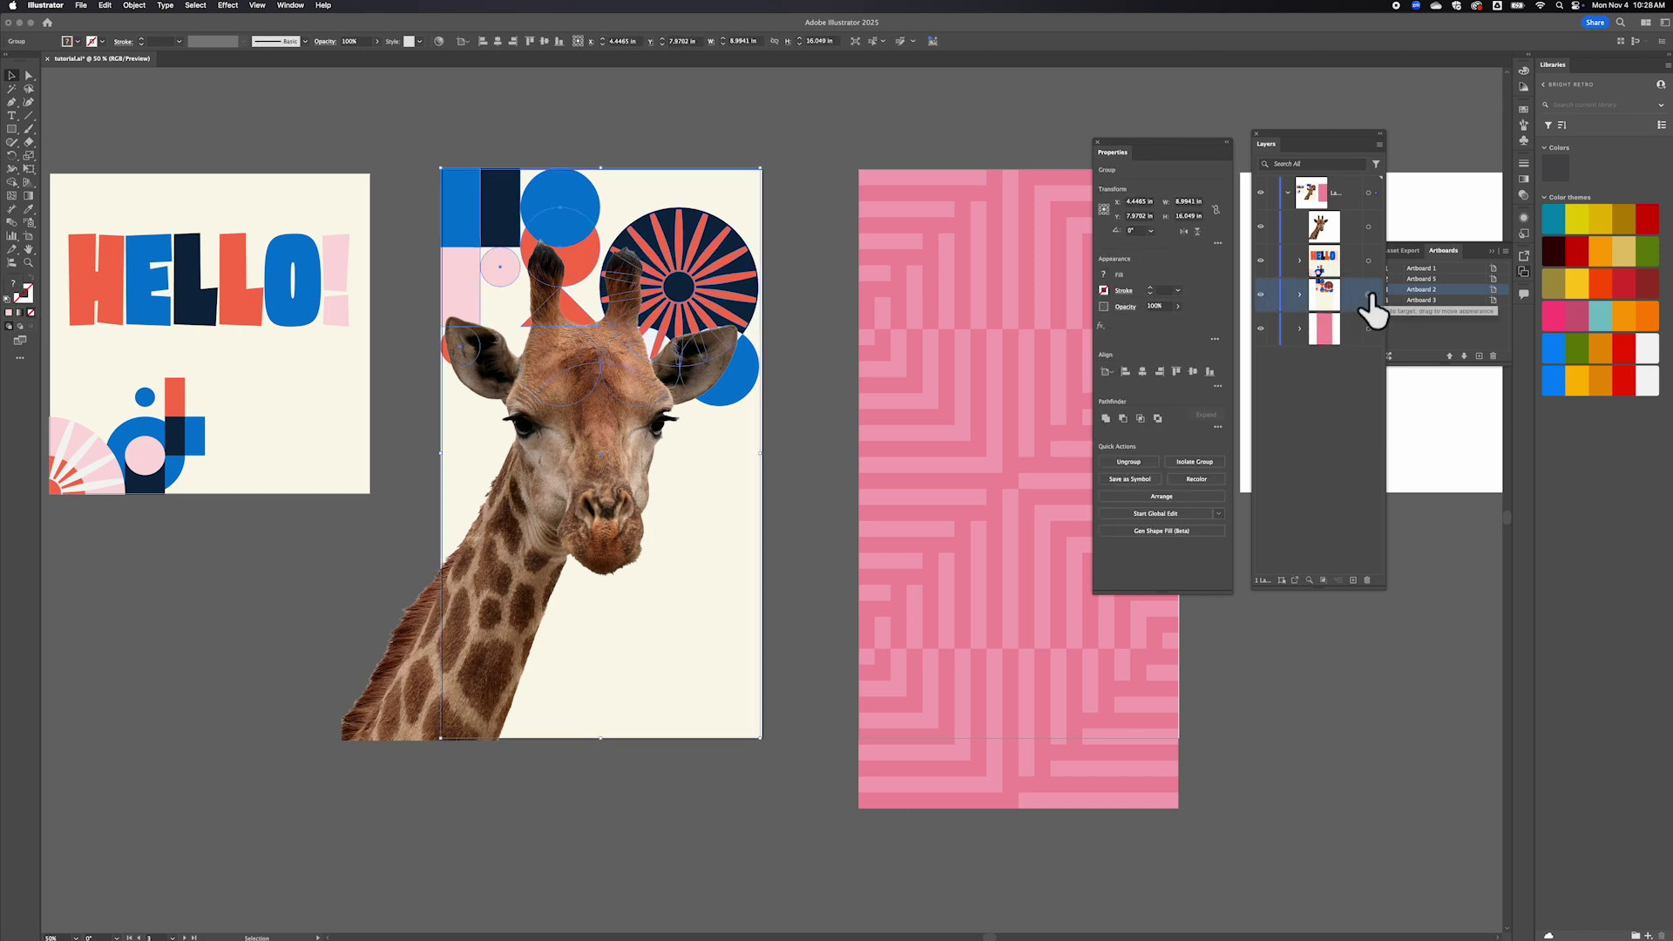
pyautogui.click(1300, 295)
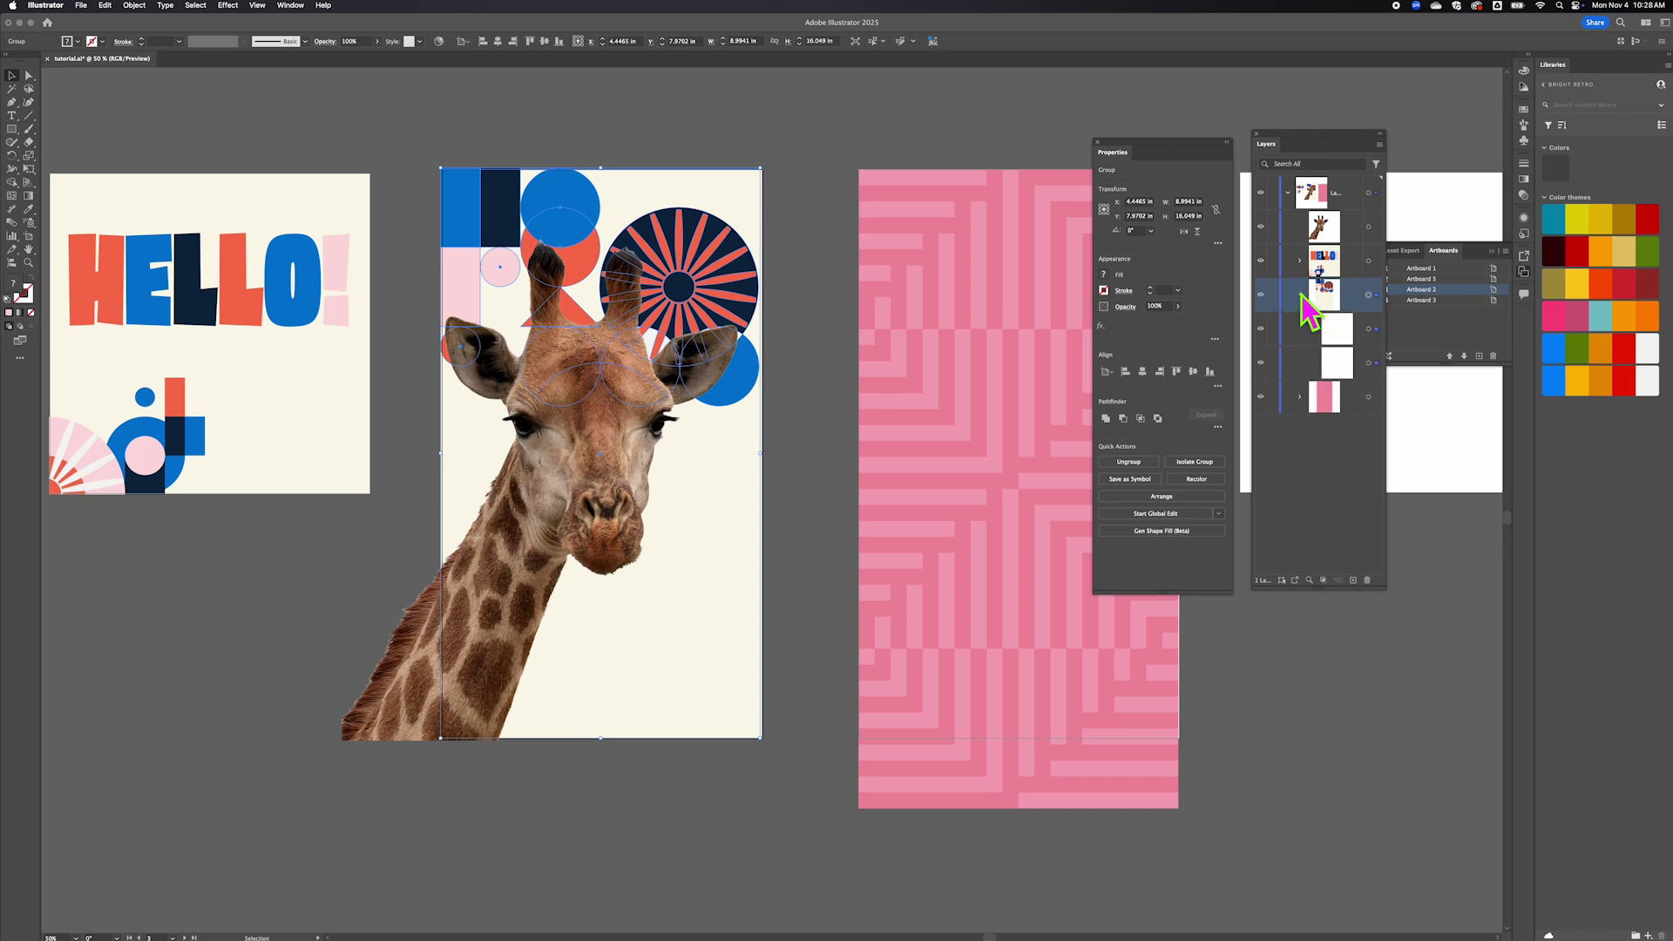
pyautogui.click(1368, 329)
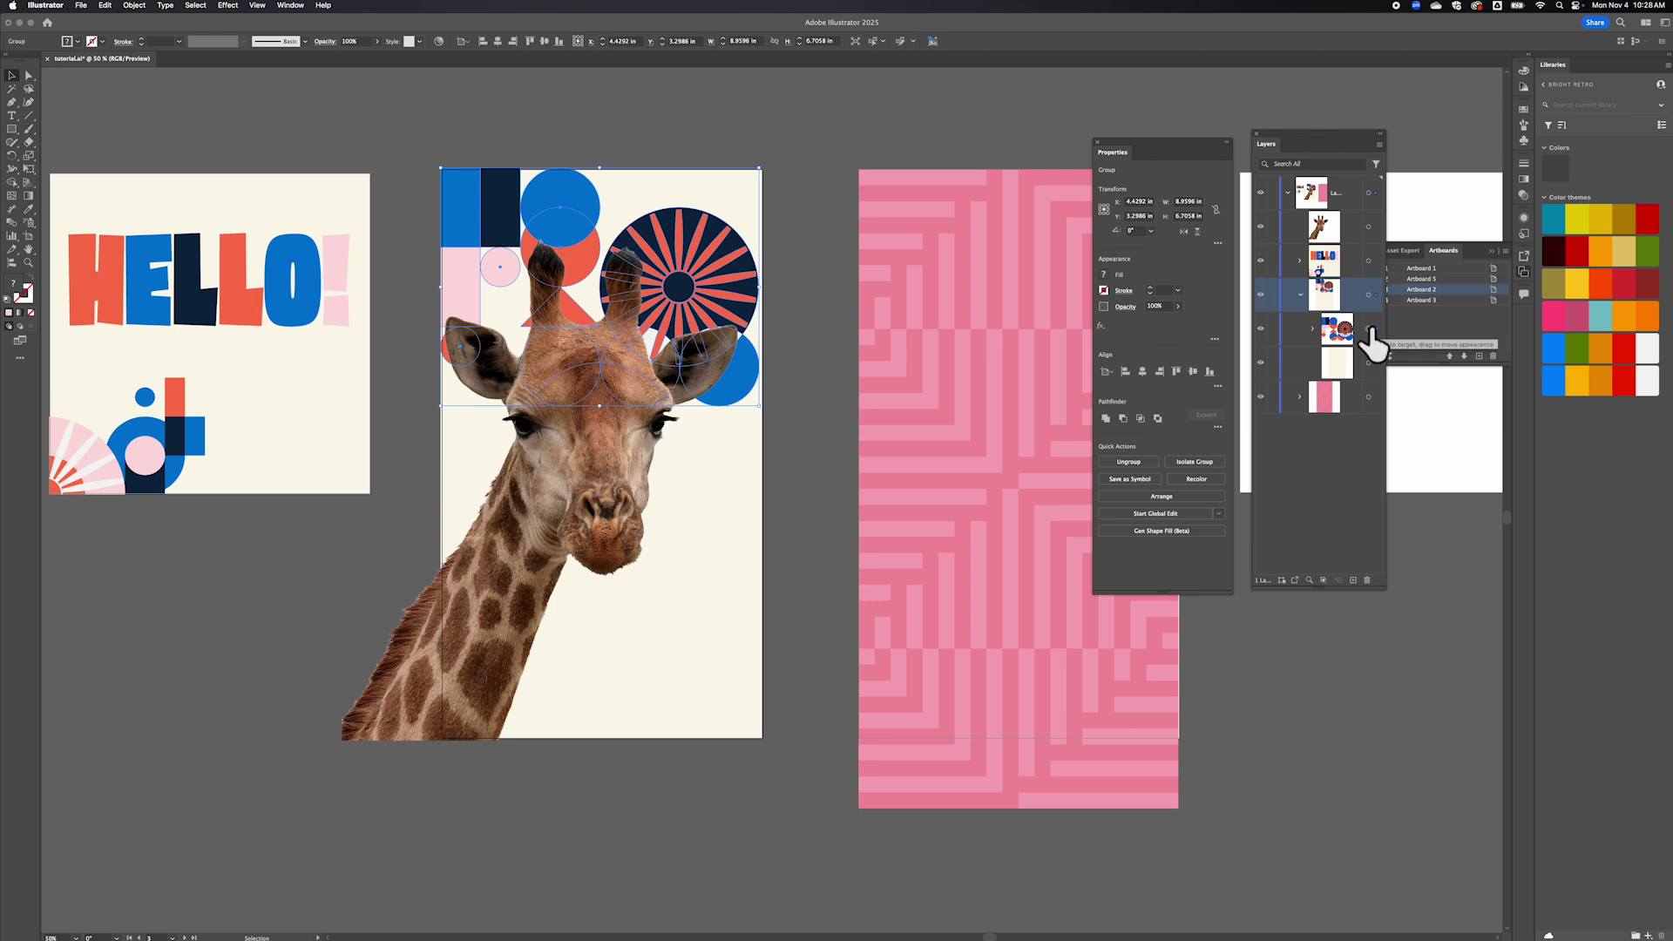
pyautogui.click(1369, 363)
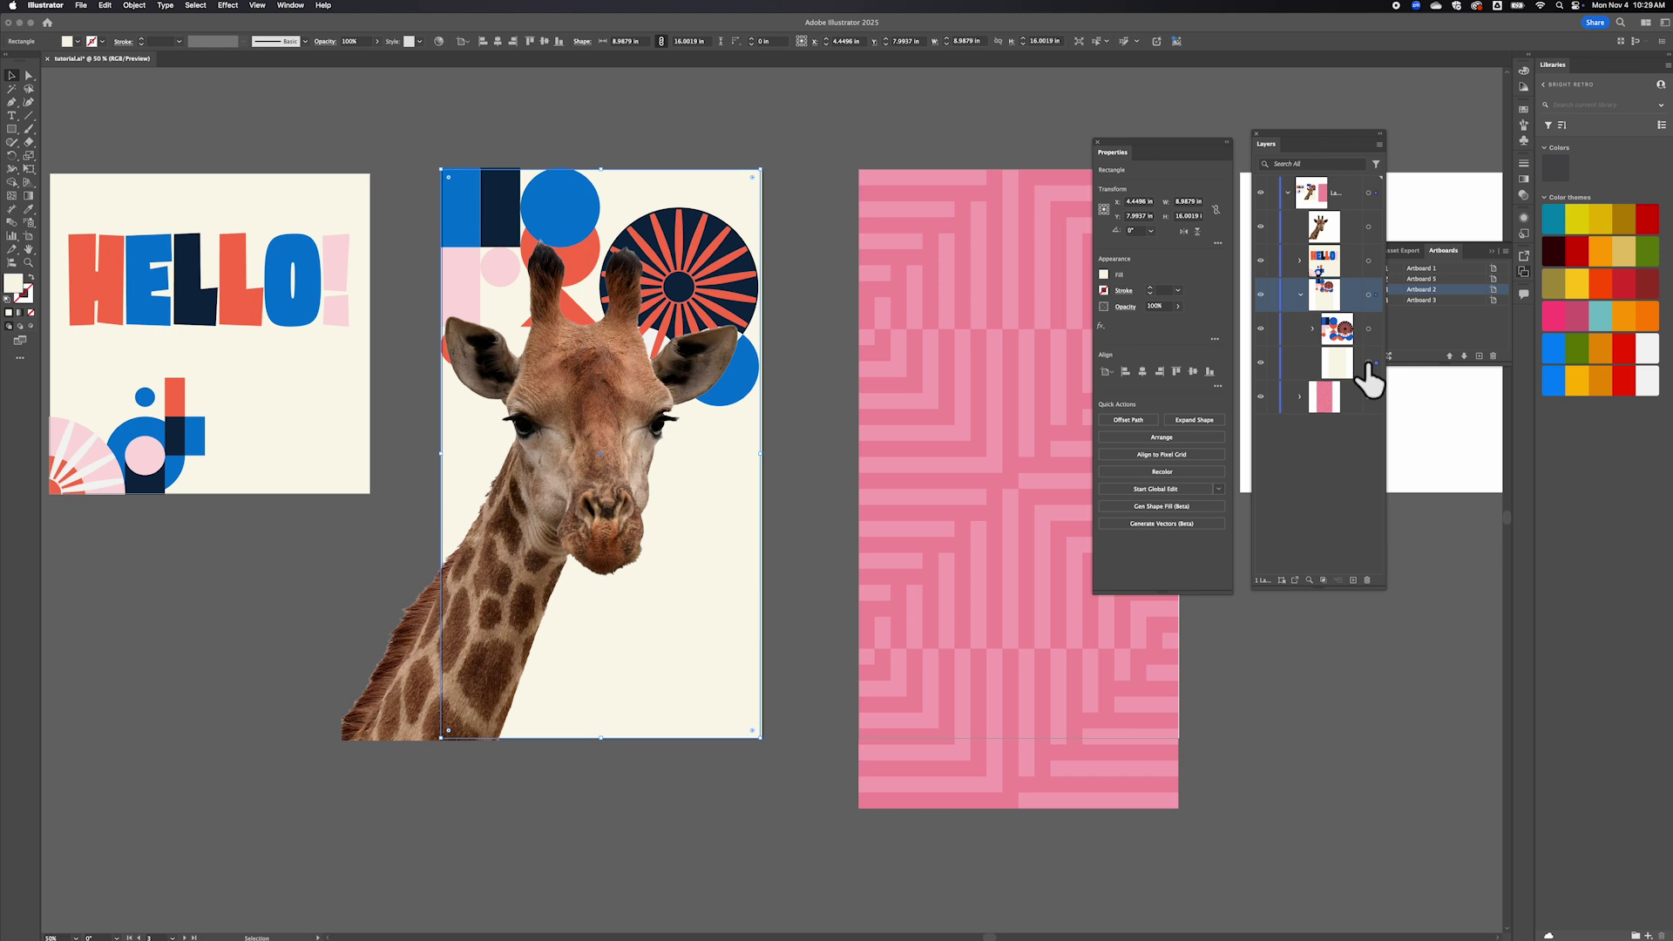
# At 100% zoom, stretch the rectangle to the artboard edges, 9.072 in wide.
pyautogui.press('super+1')
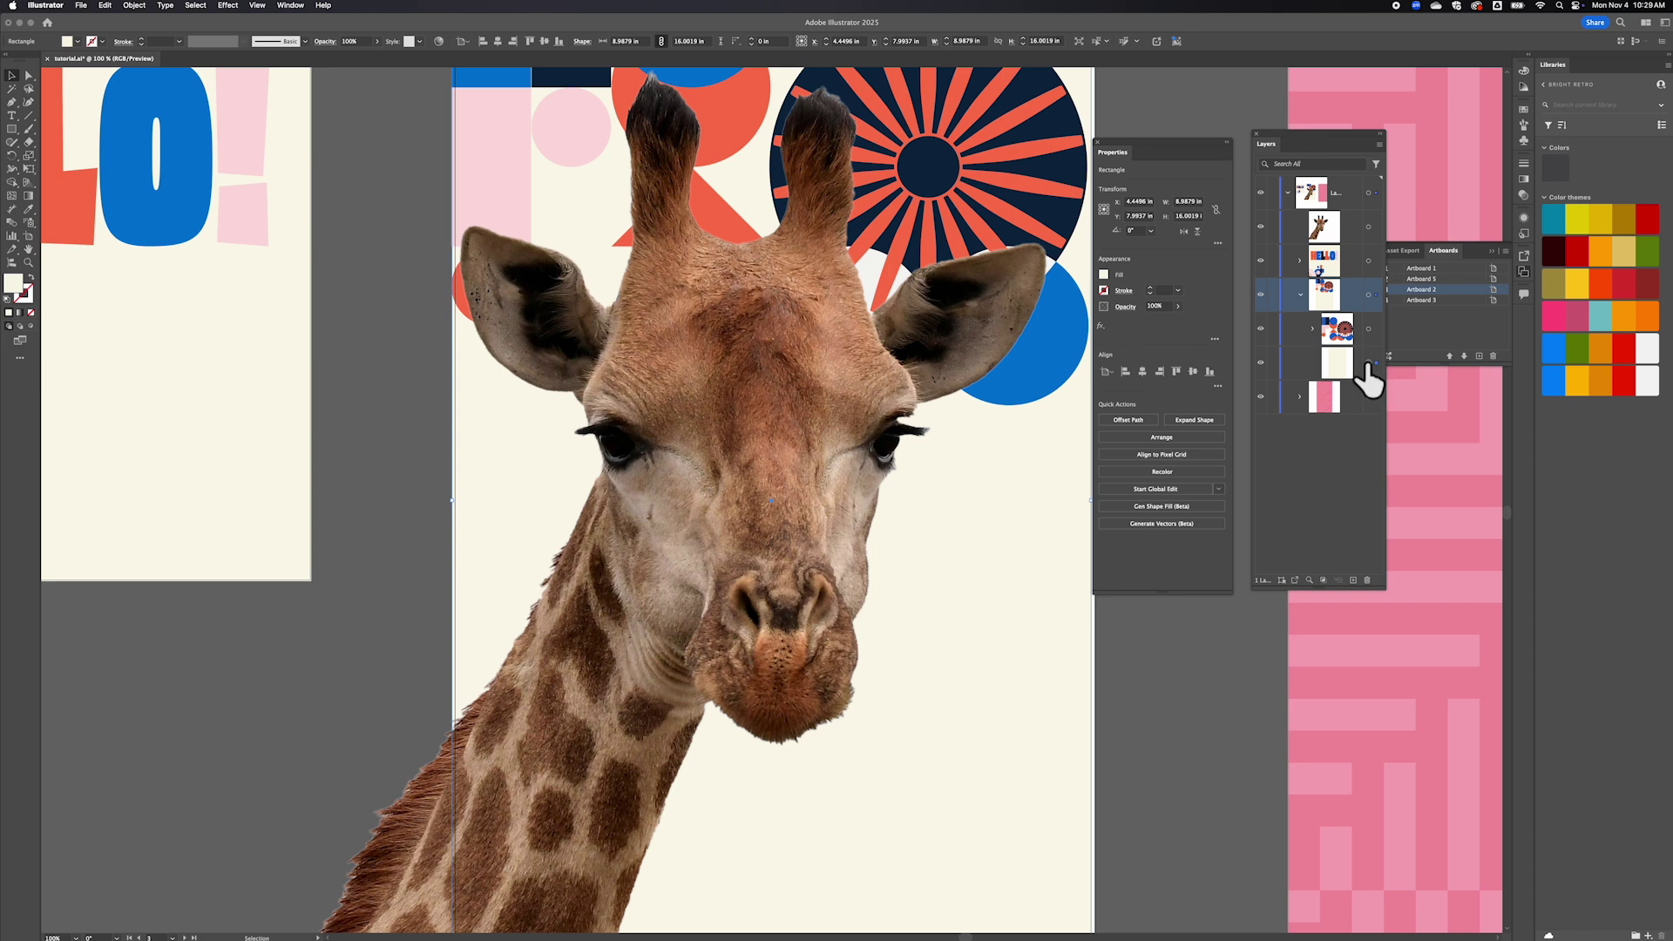
pyautogui.press('Right')
pyautogui.press('Right')
pyautogui.press('Right')
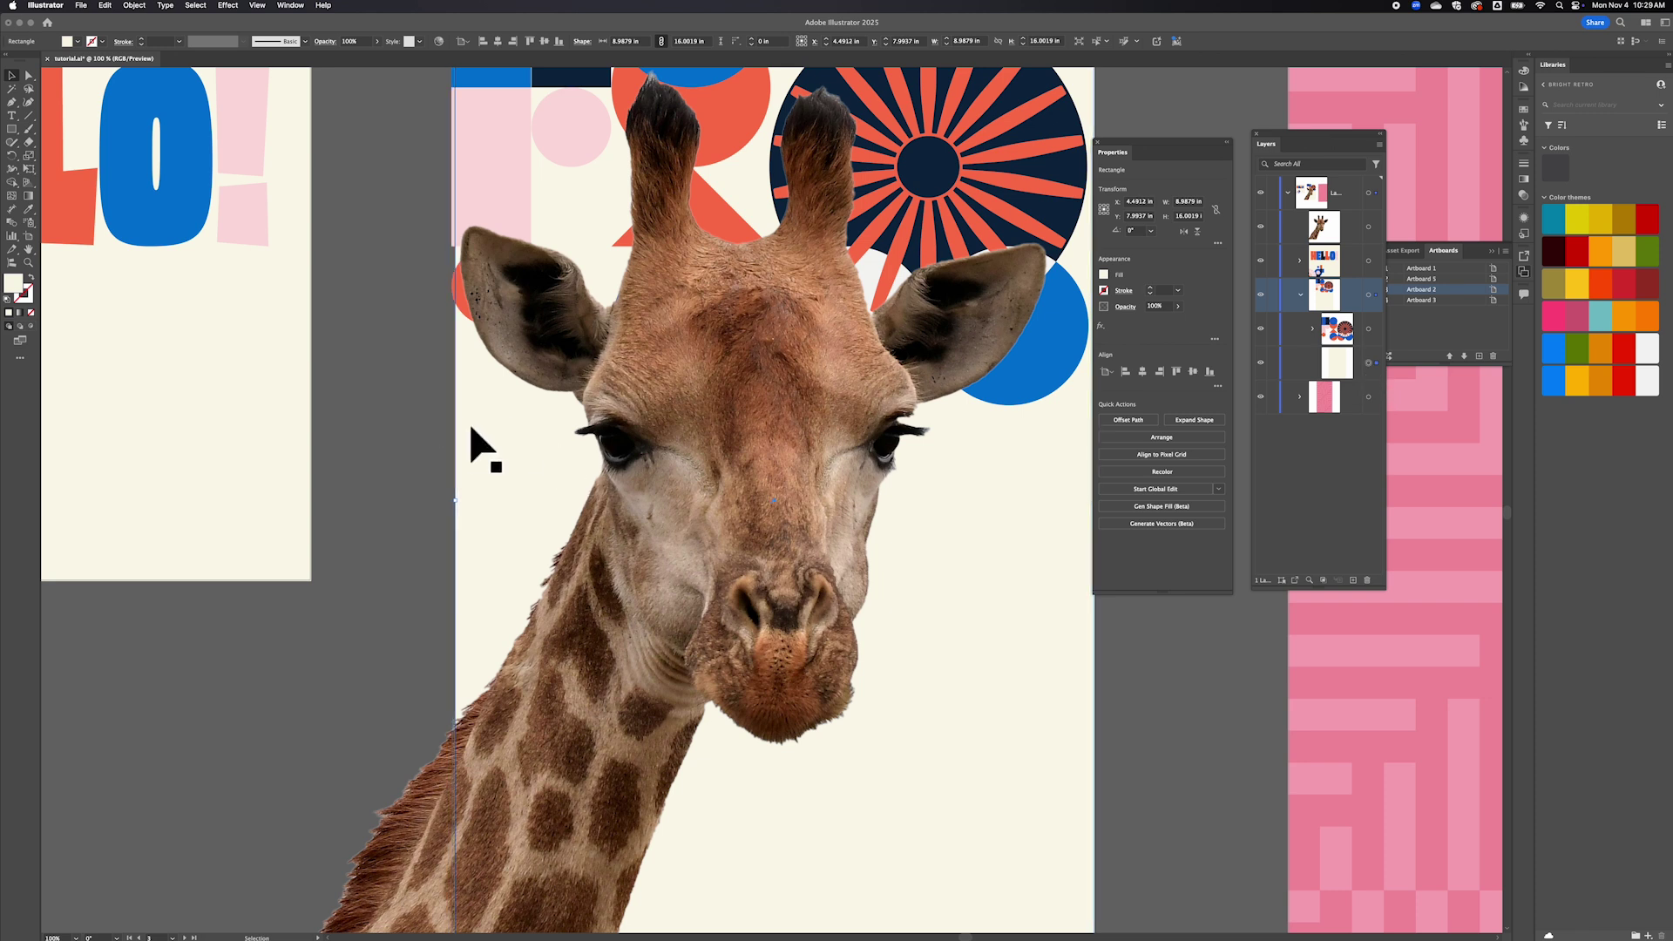
pyautogui.press('Left')
pyautogui.hscroll(5, 470, 441)
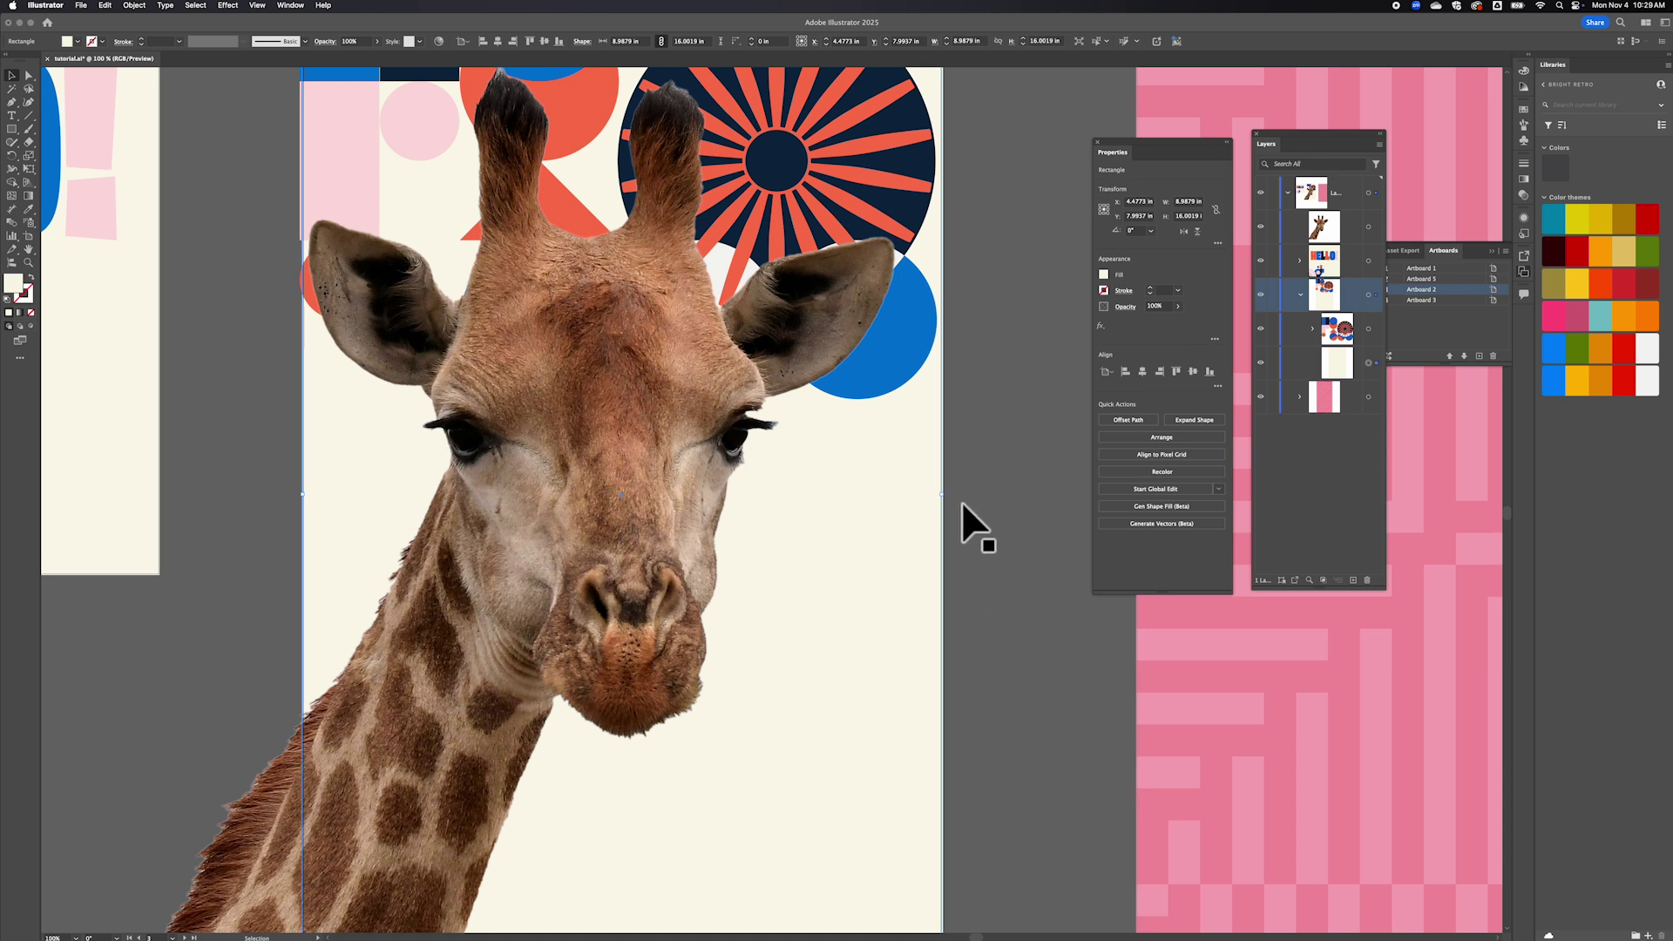
pyautogui.moveTo(943, 495); pyautogui.dragTo(947, 495)
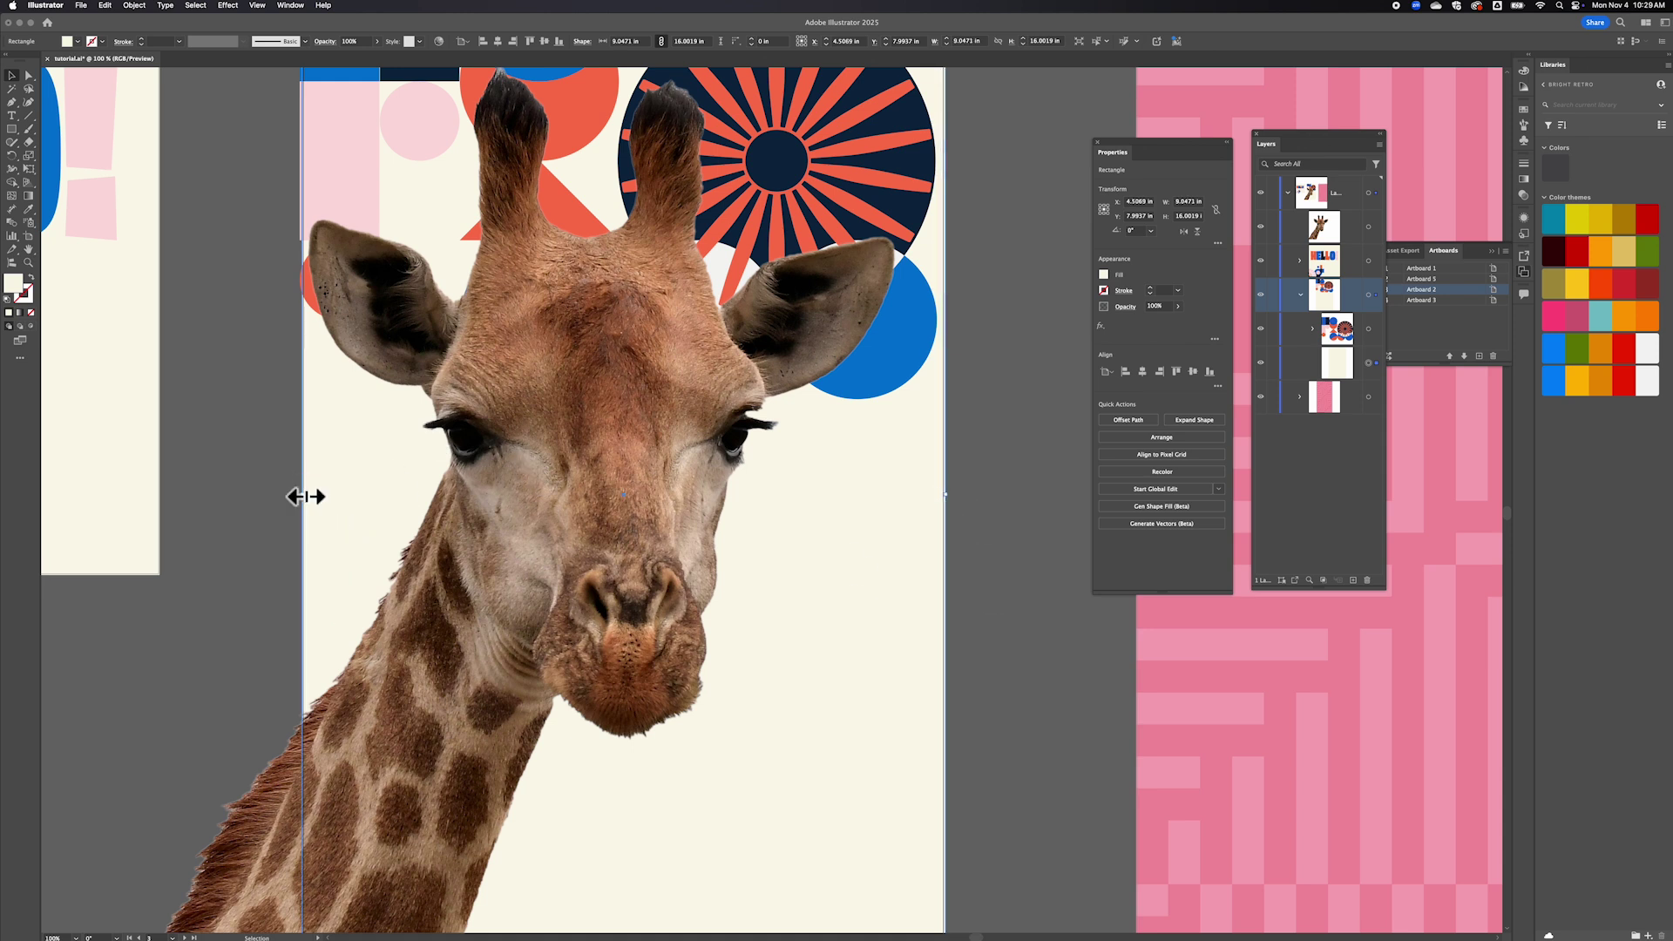
pyautogui.moveTo(305, 496); pyautogui.dragTo(303, 497)
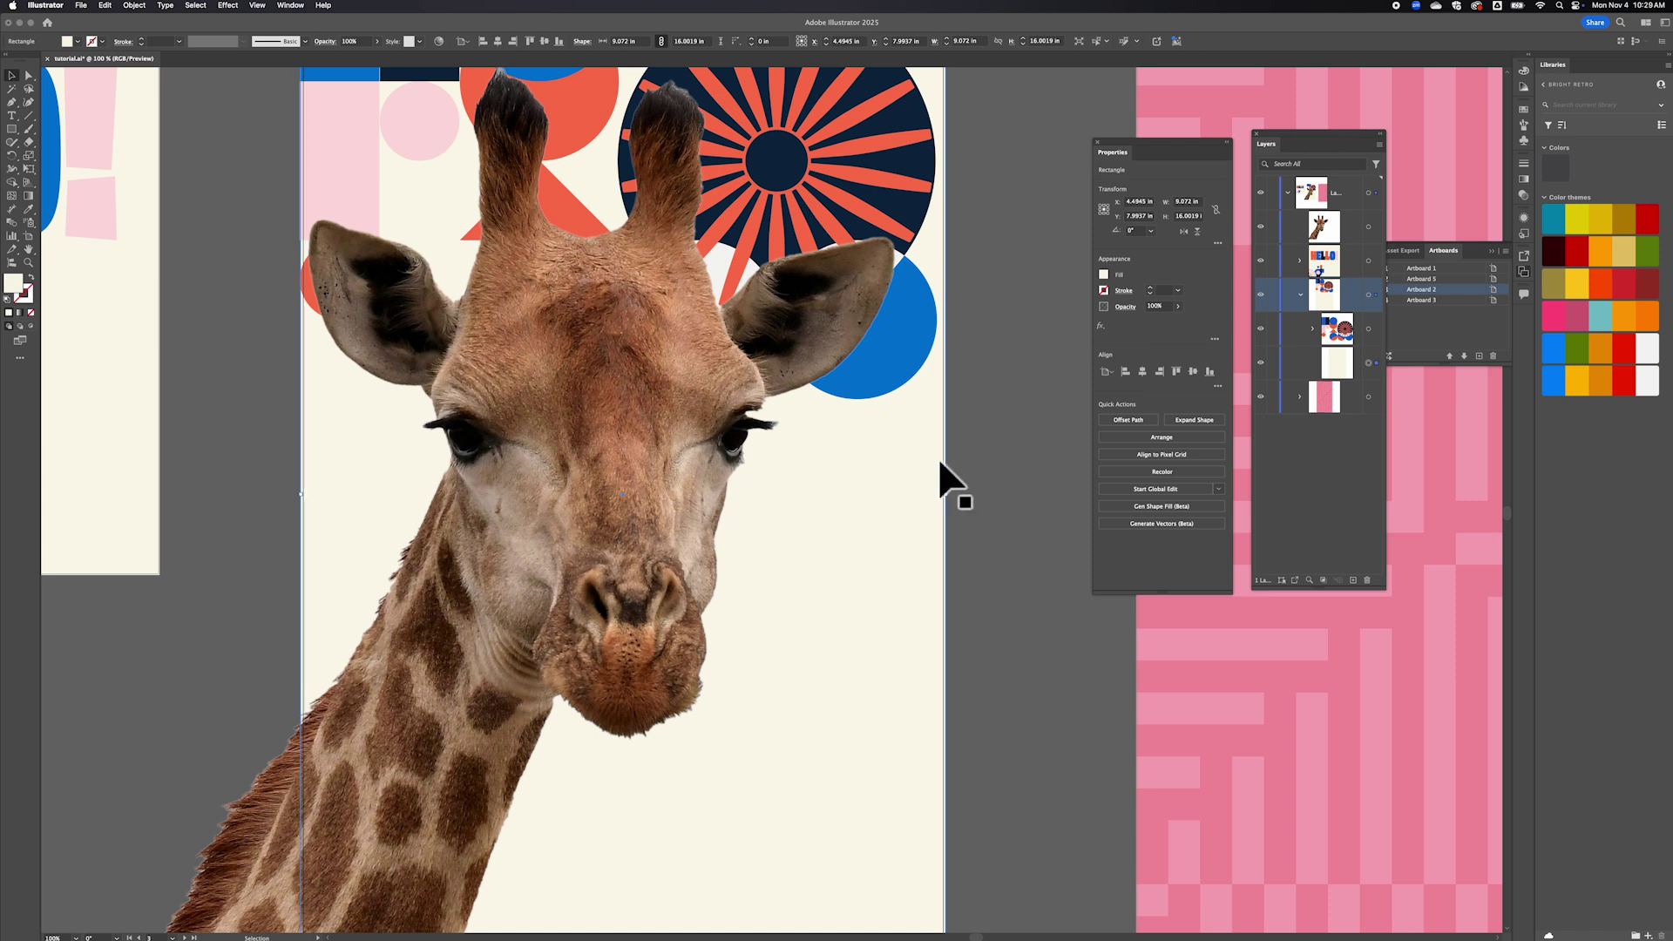
pyautogui.scroll(5, 972, 492)
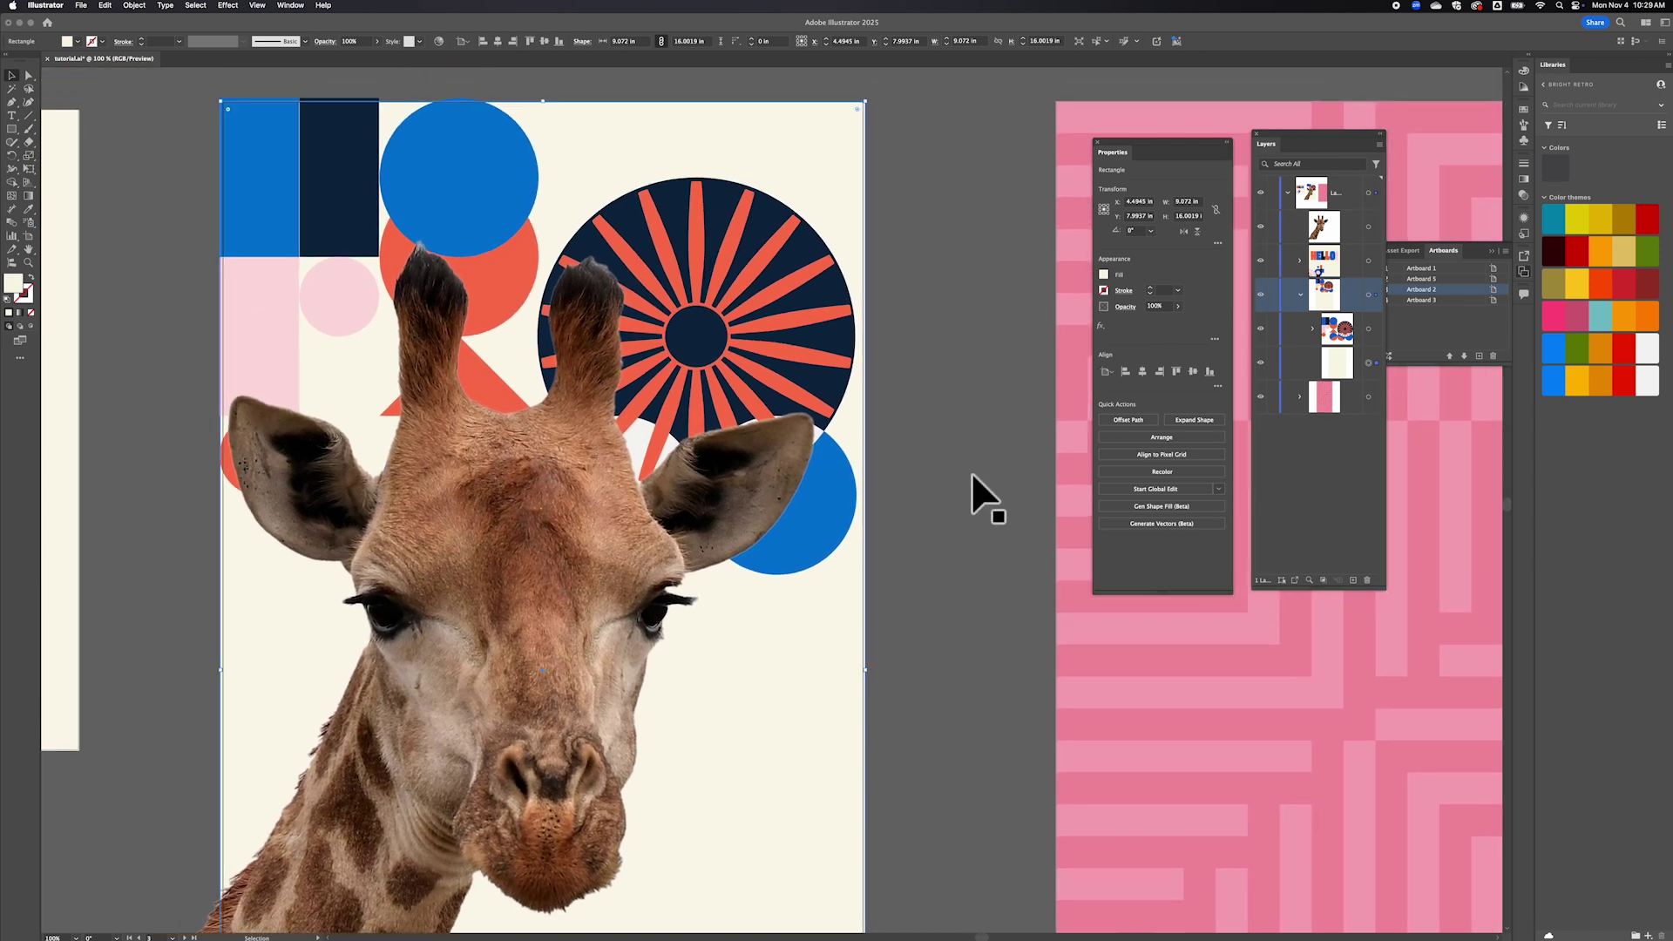
pyautogui.scroll(-5, 973, 478)
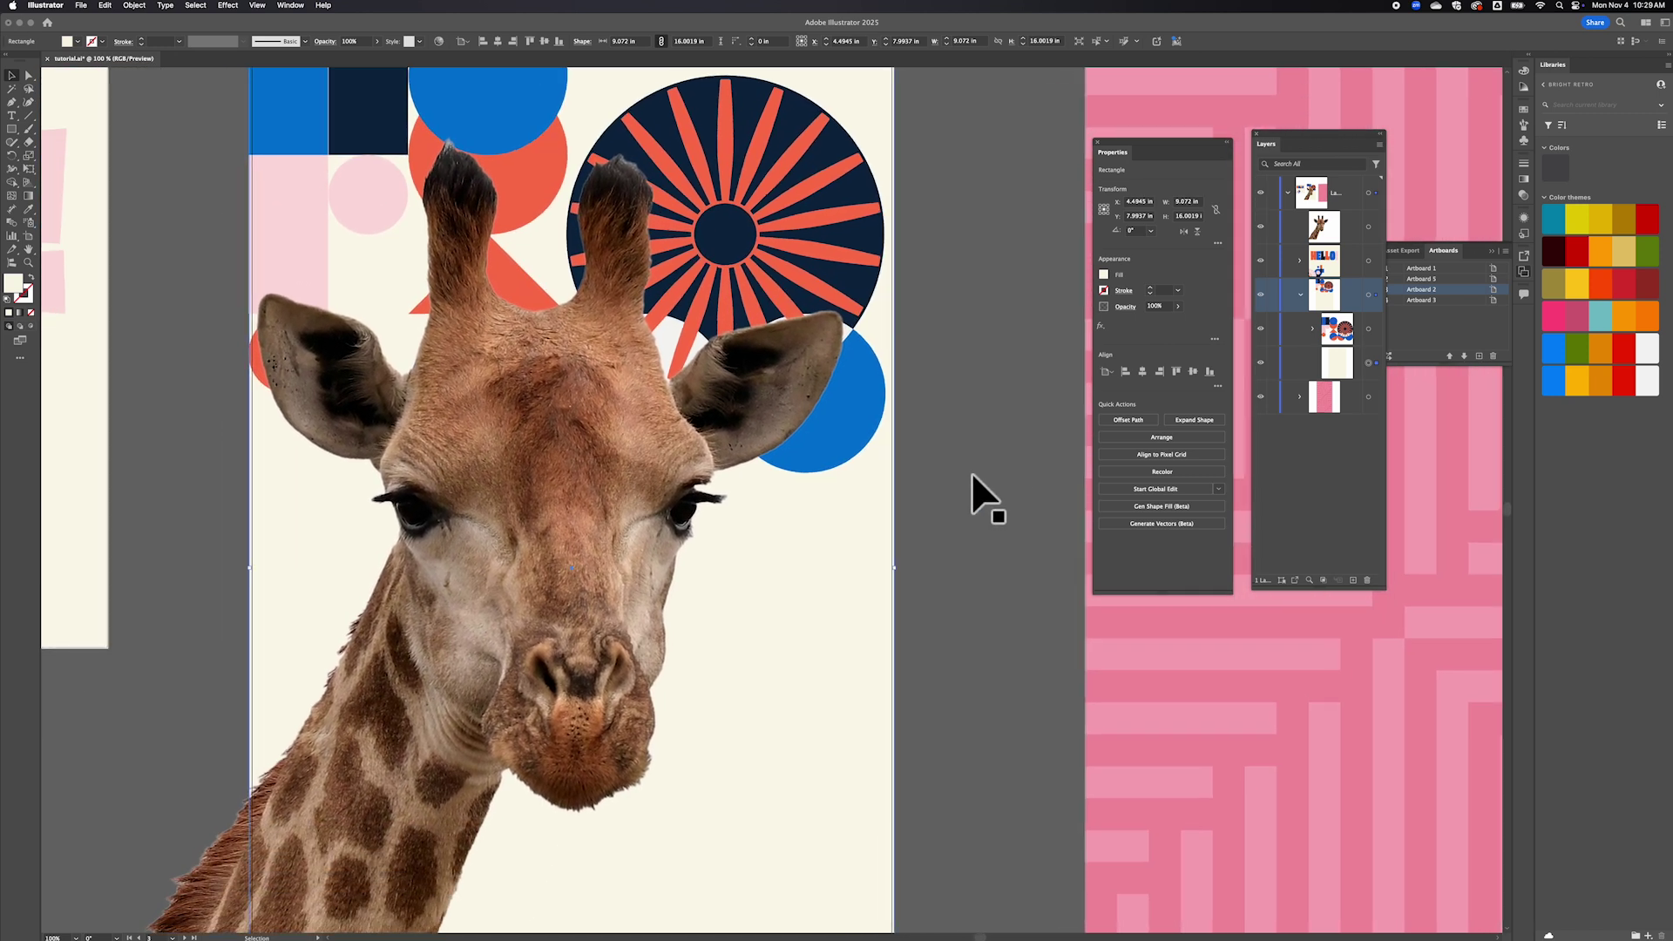
# Expand the sublayer and target the geometric shapes group in the Layers panel.
pyautogui.click(1313, 327)
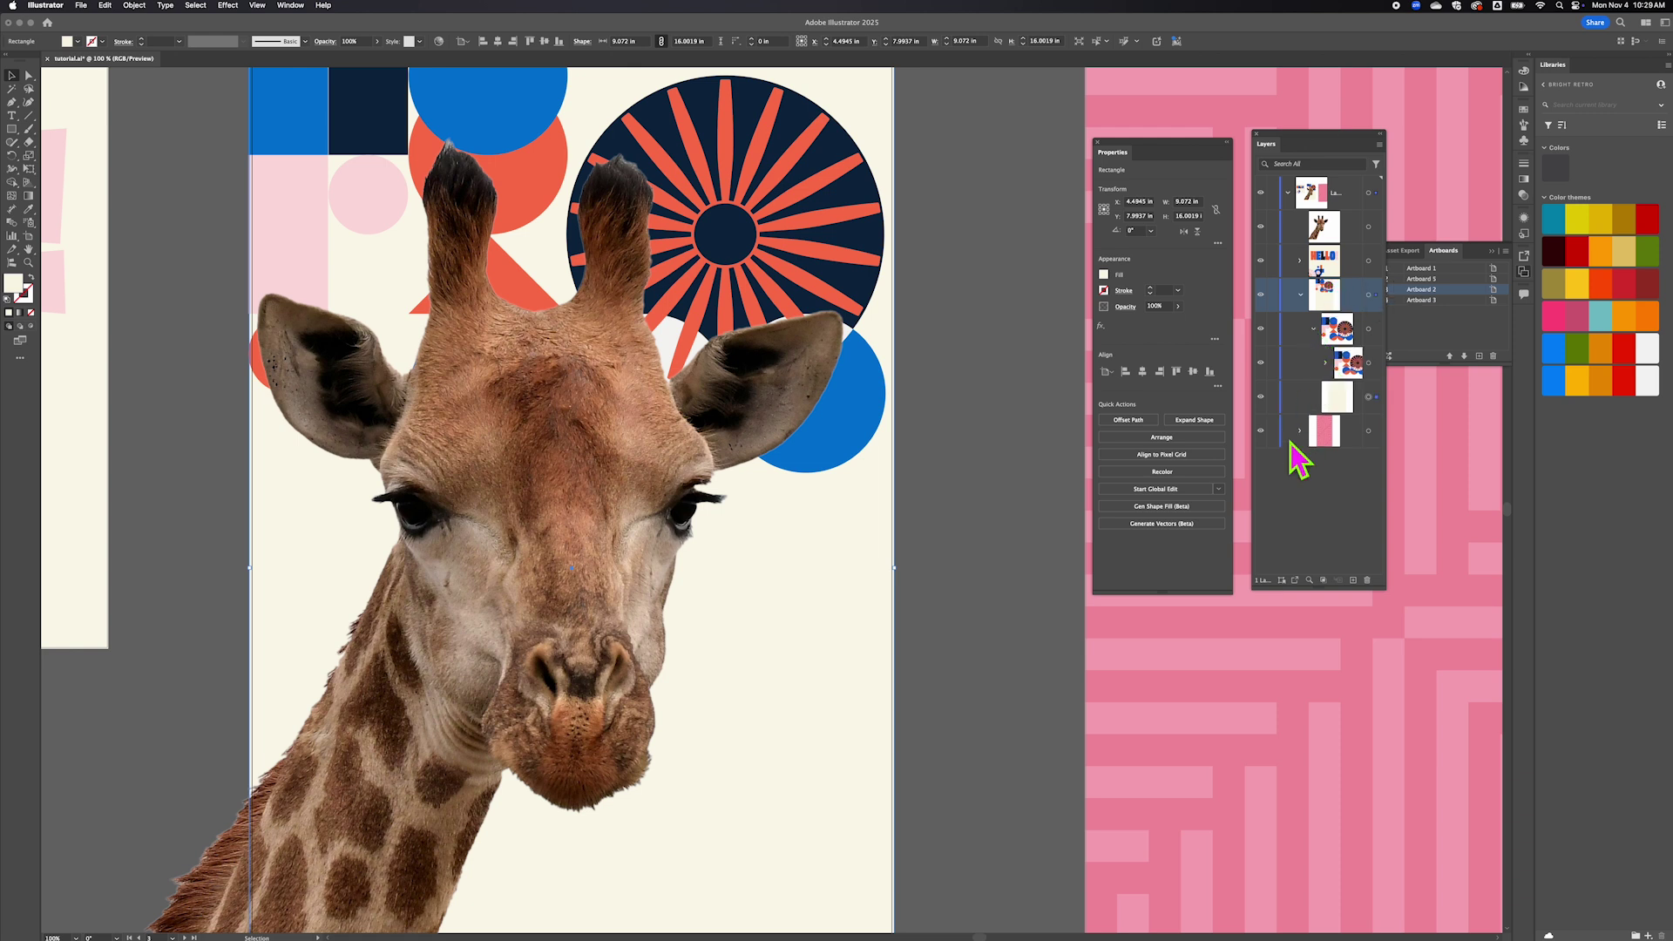
pyautogui.click(1368, 362)
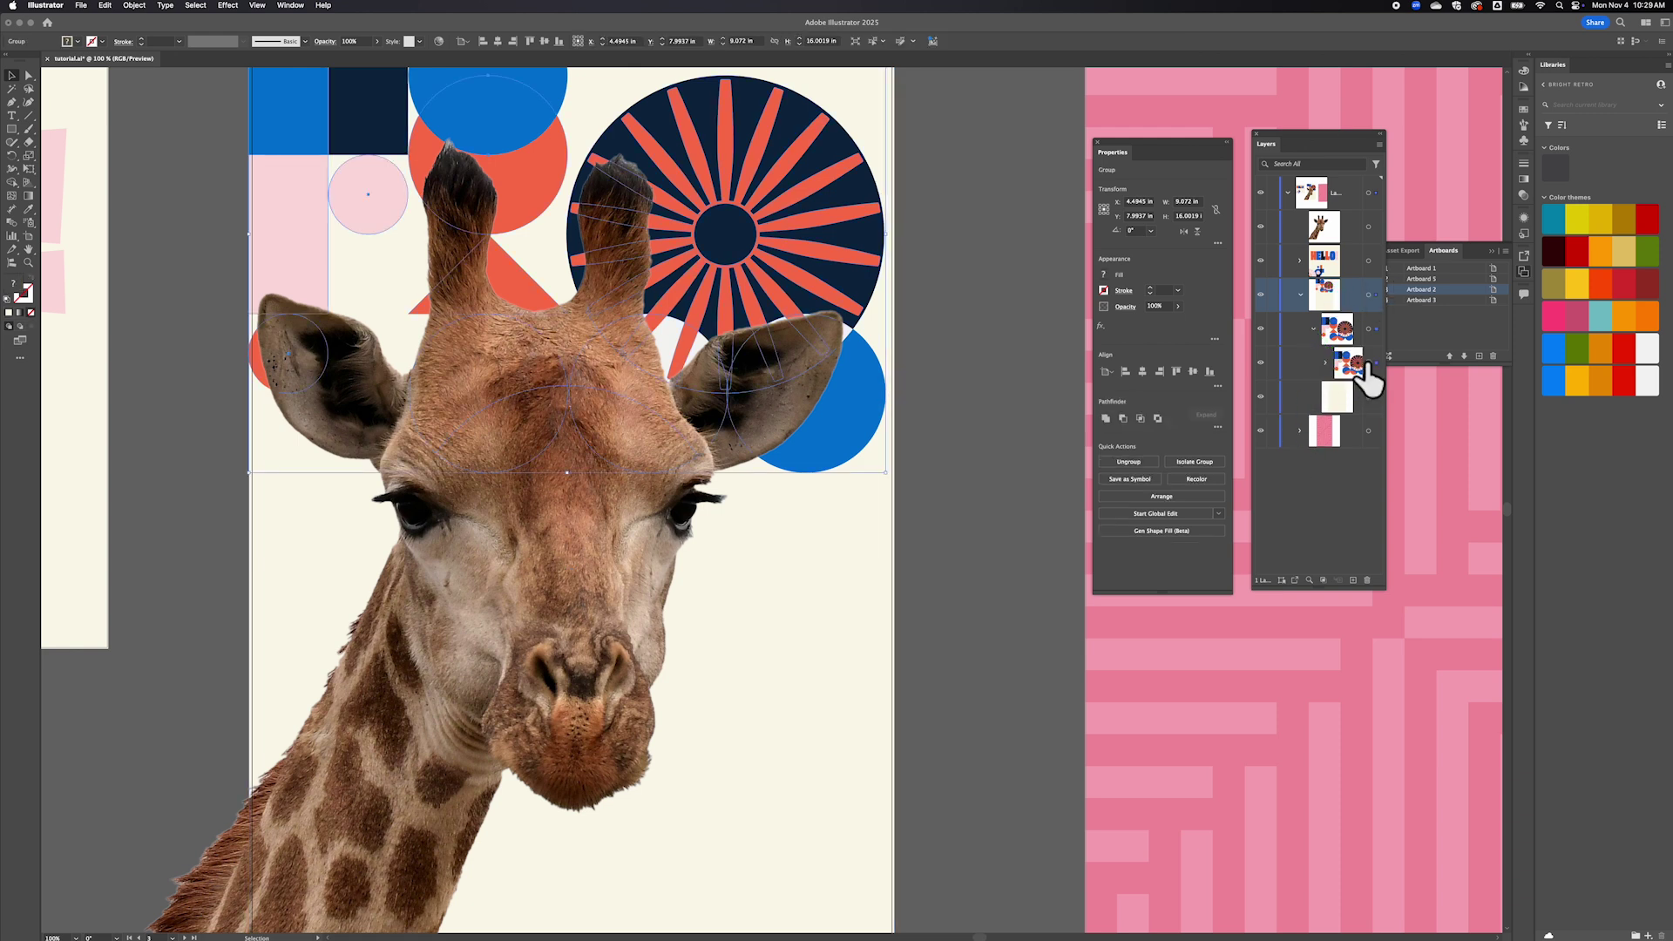
pyautogui.click(135, 6)
pyautogui.moveTo(257, 5)
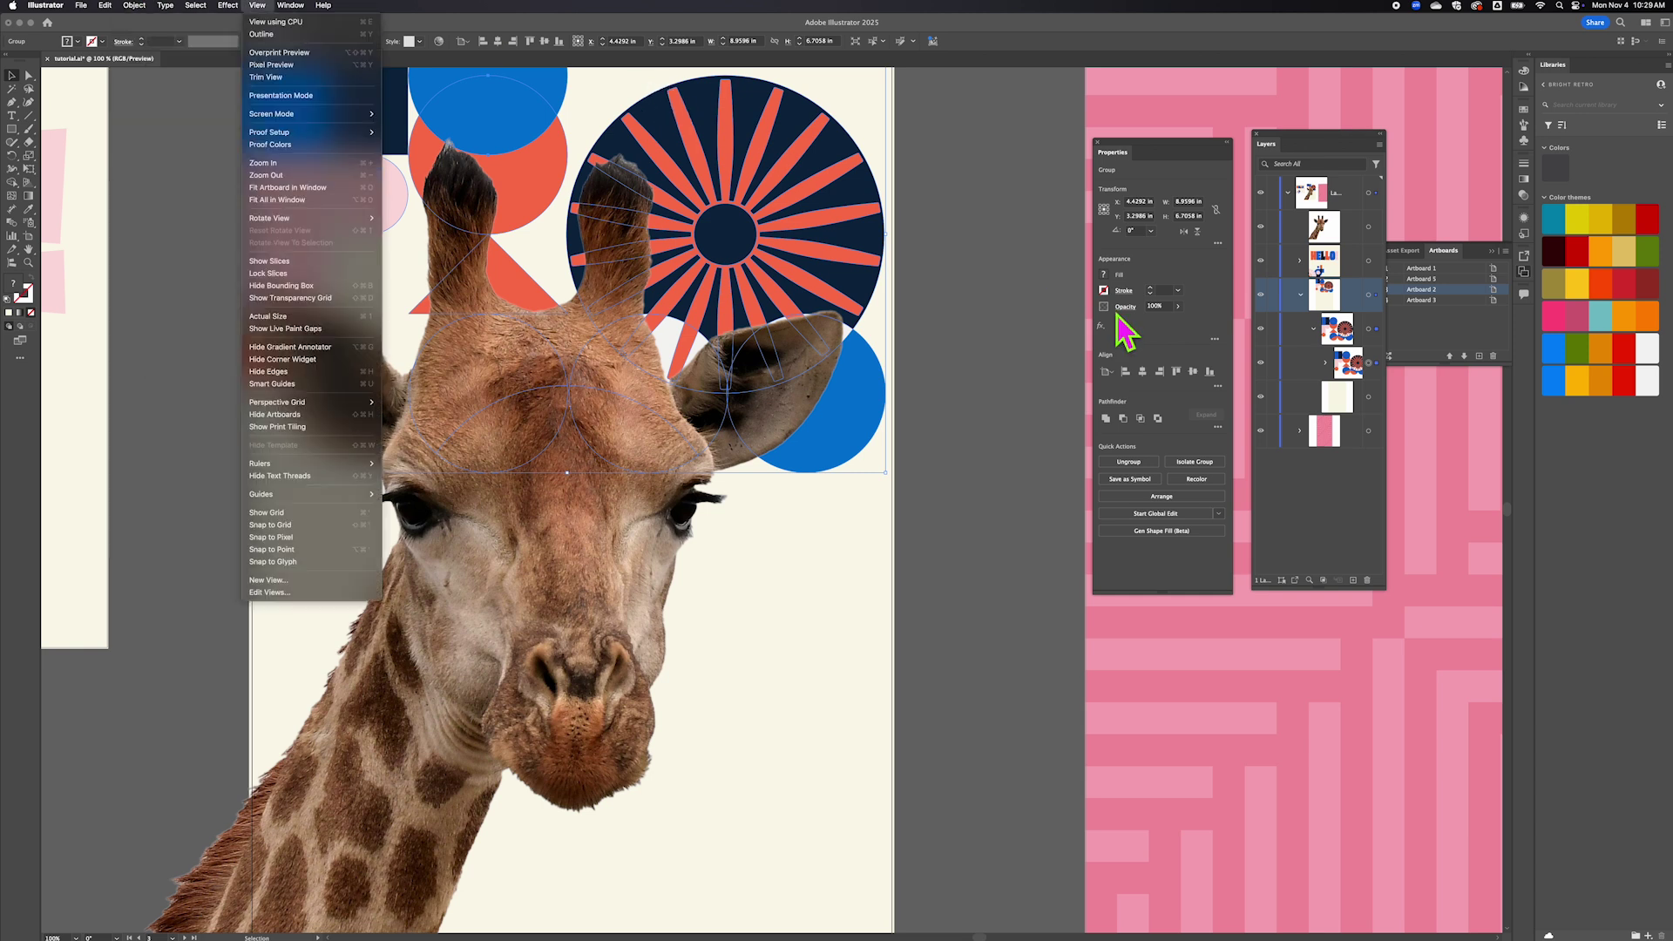
pyautogui.click(1363, 371)
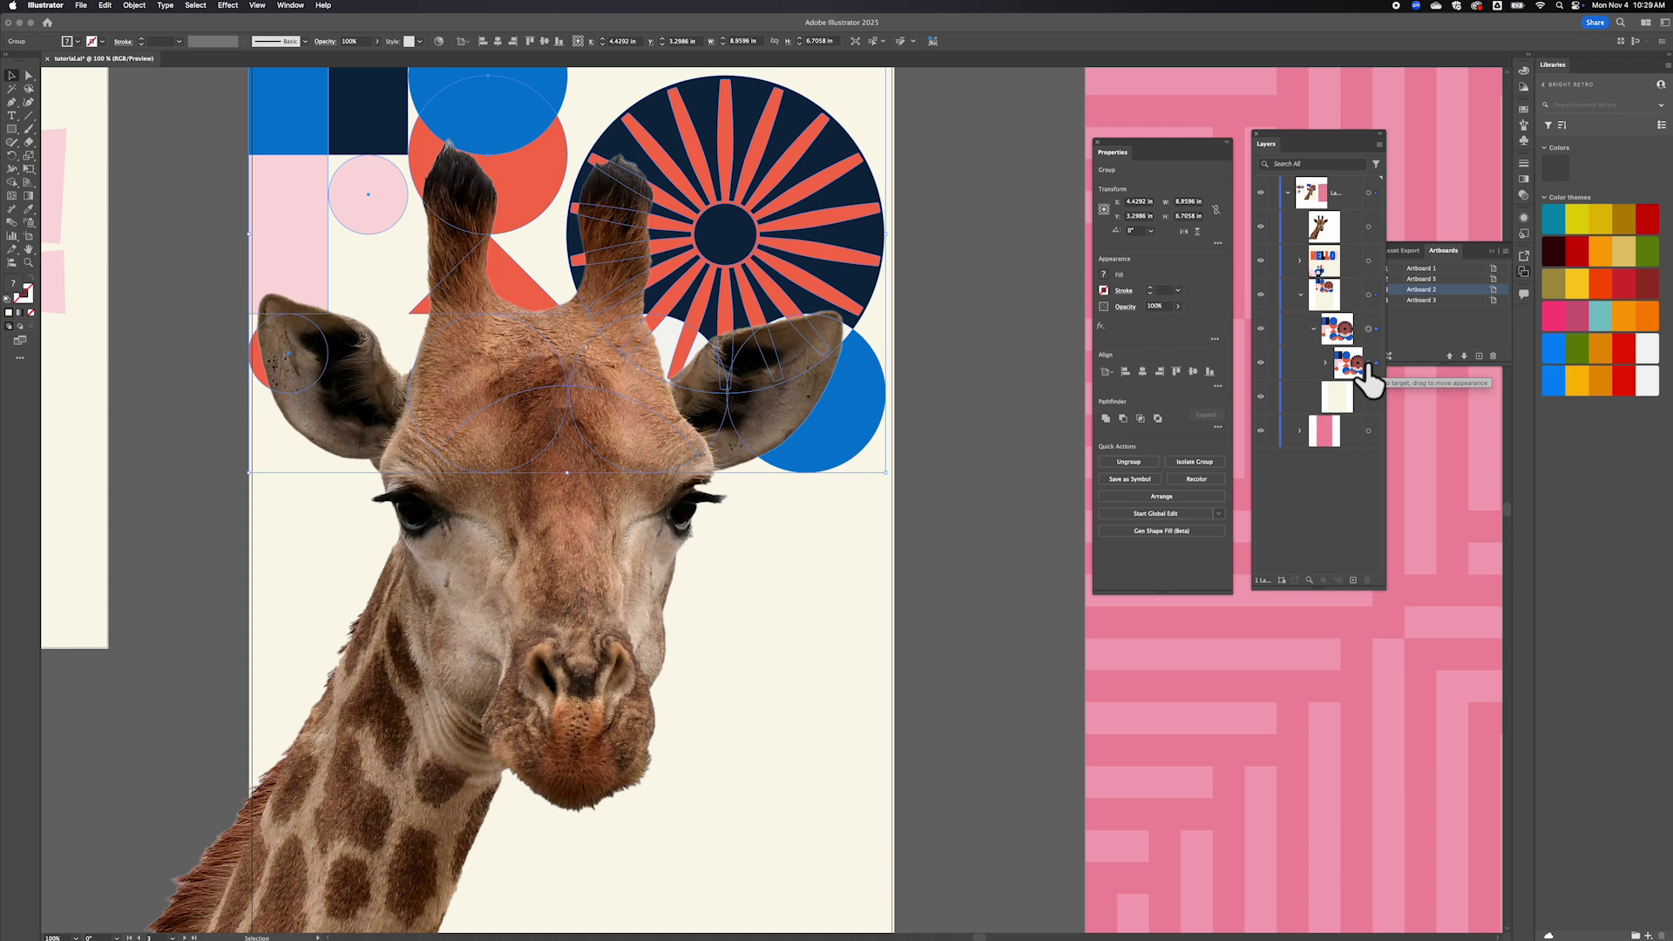
pyautogui.moveTo(1366, 367)
pyautogui.mouseDown()
pyautogui.moveTo(1330, 335)
pyautogui.moveTo(1369, 374)
pyautogui.mouseUp()
pyautogui.moveTo(1368, 365); pyautogui.dragTo(1345, 365)
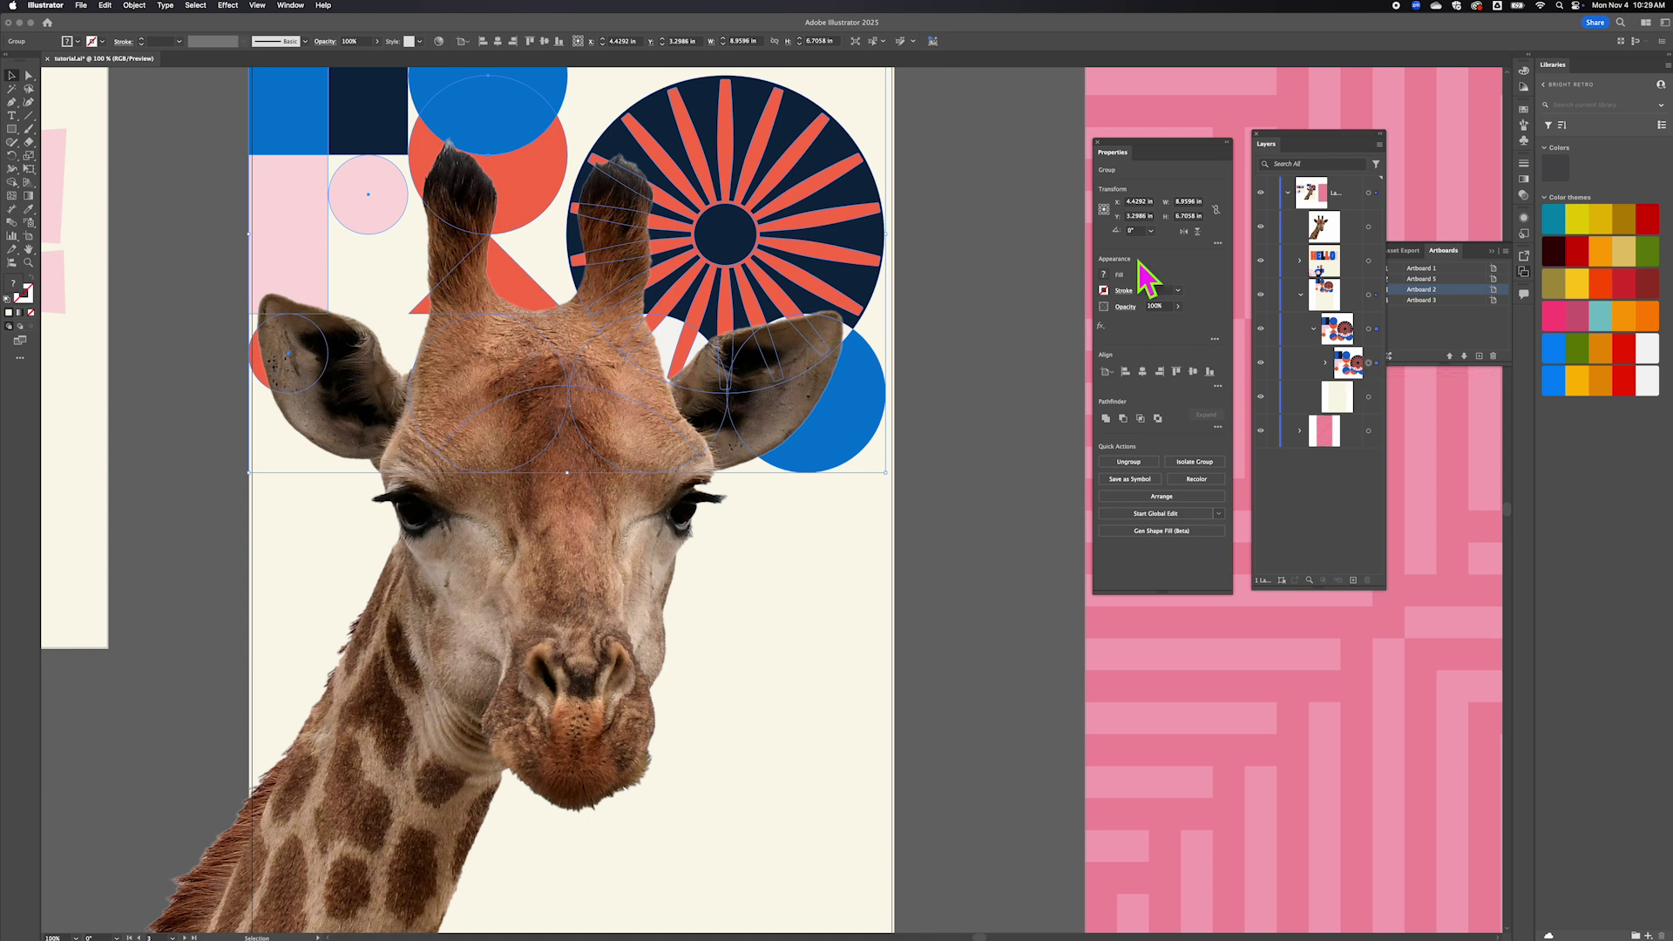
# Ungroup the shapes and expand the group to list the triangle, circles and rectangles.
pyautogui.click(135, 6)
pyautogui.click(137, 89)
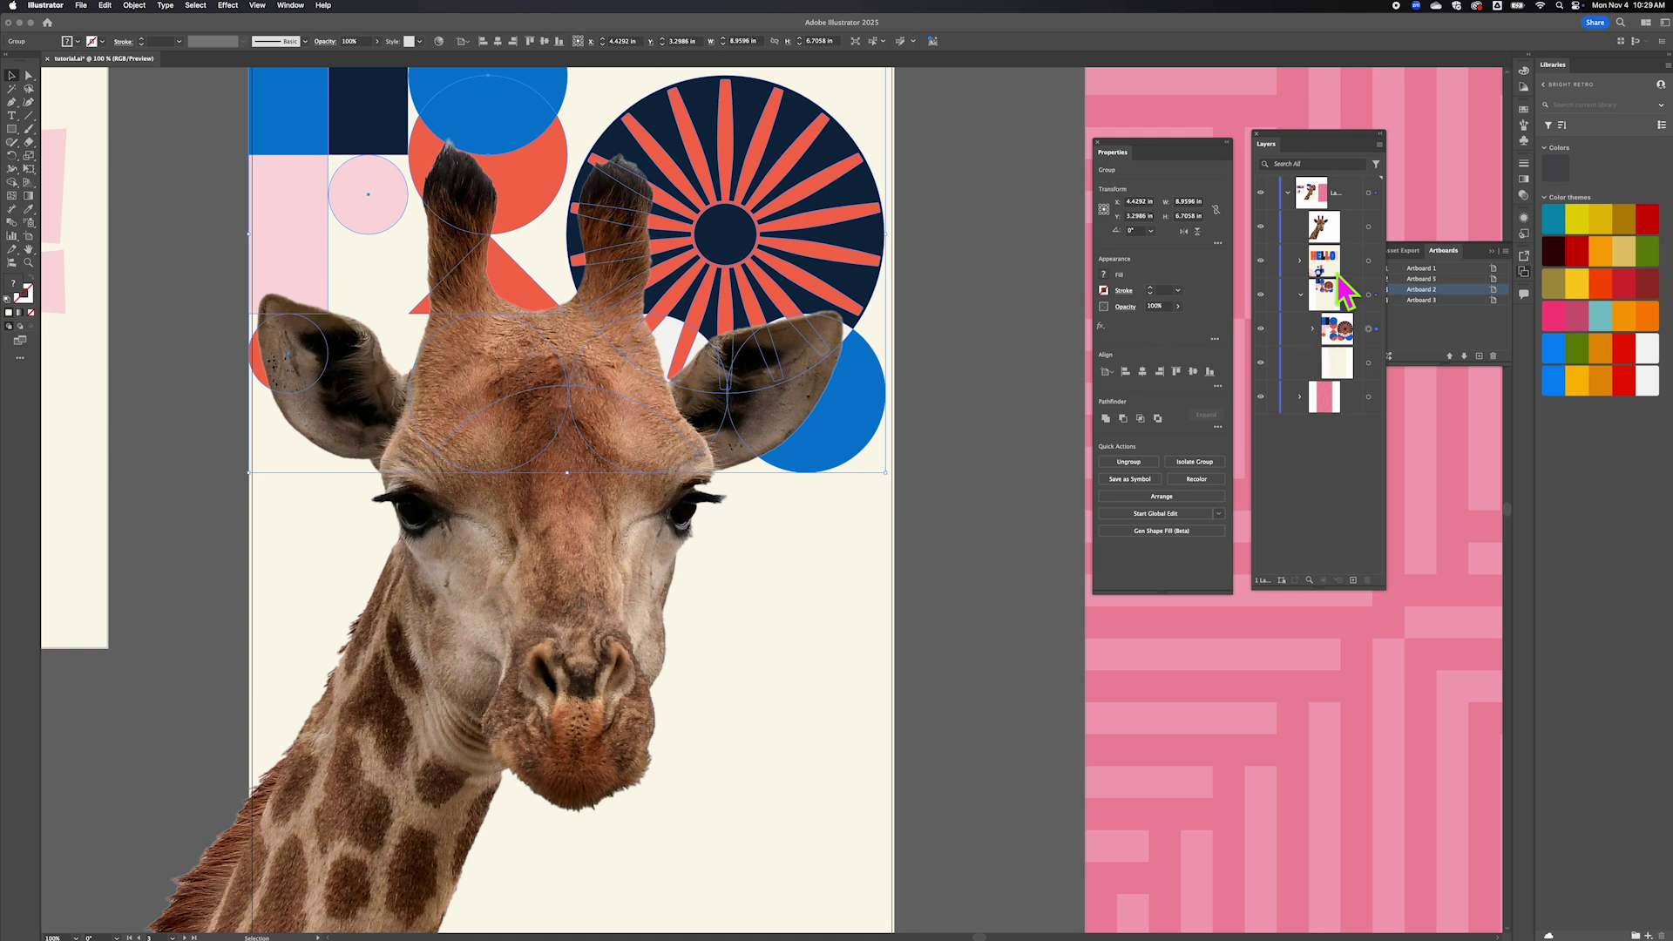
pyautogui.click(1312, 328)
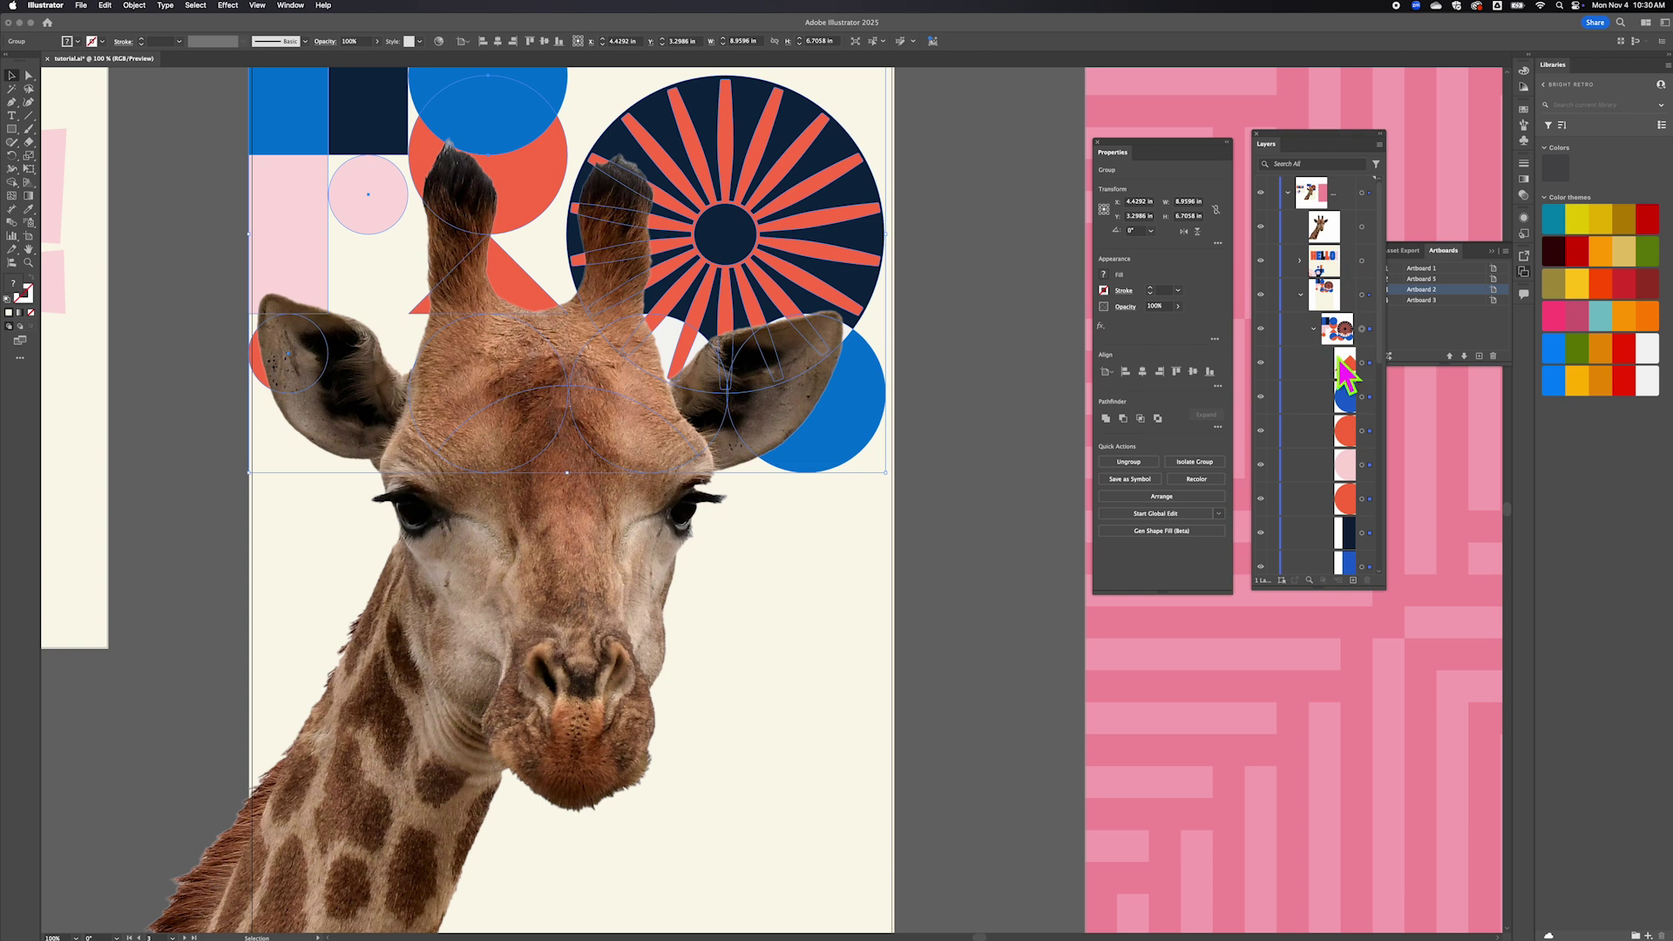
# Drag the giraffe layer into the shapes group above the geometric shapes, then deselect.
pyautogui.click(1347, 223)
pyautogui.moveTo(1346, 223); pyautogui.dragTo(1329, 350)
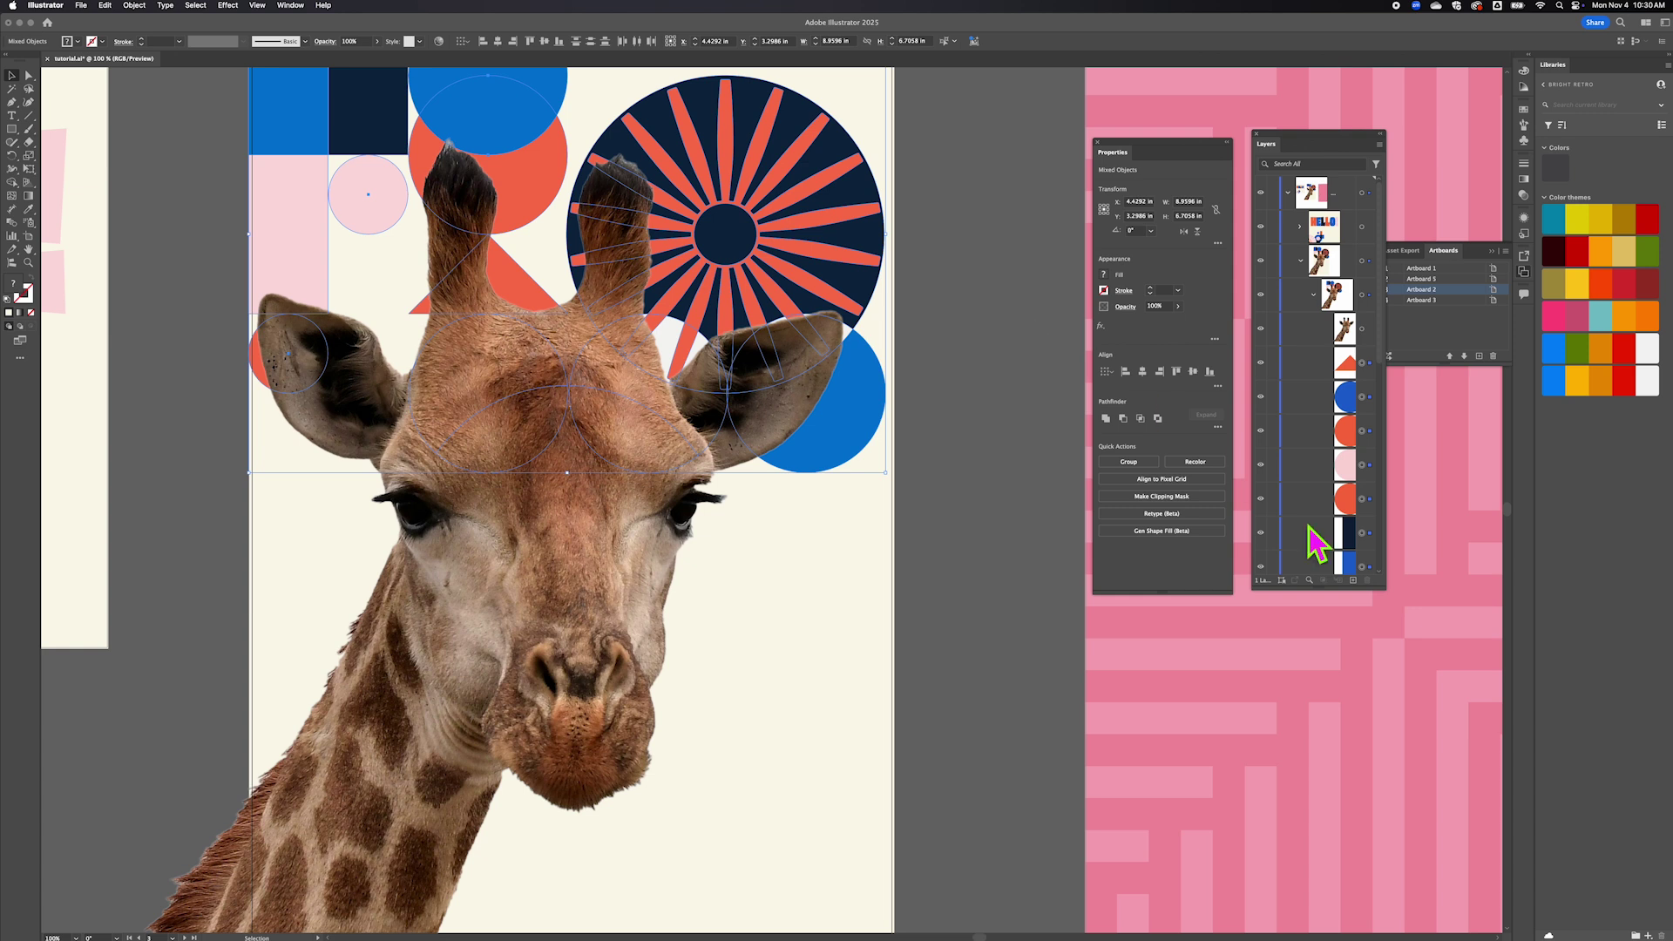
pyautogui.scroll(-5, 1335, 460)
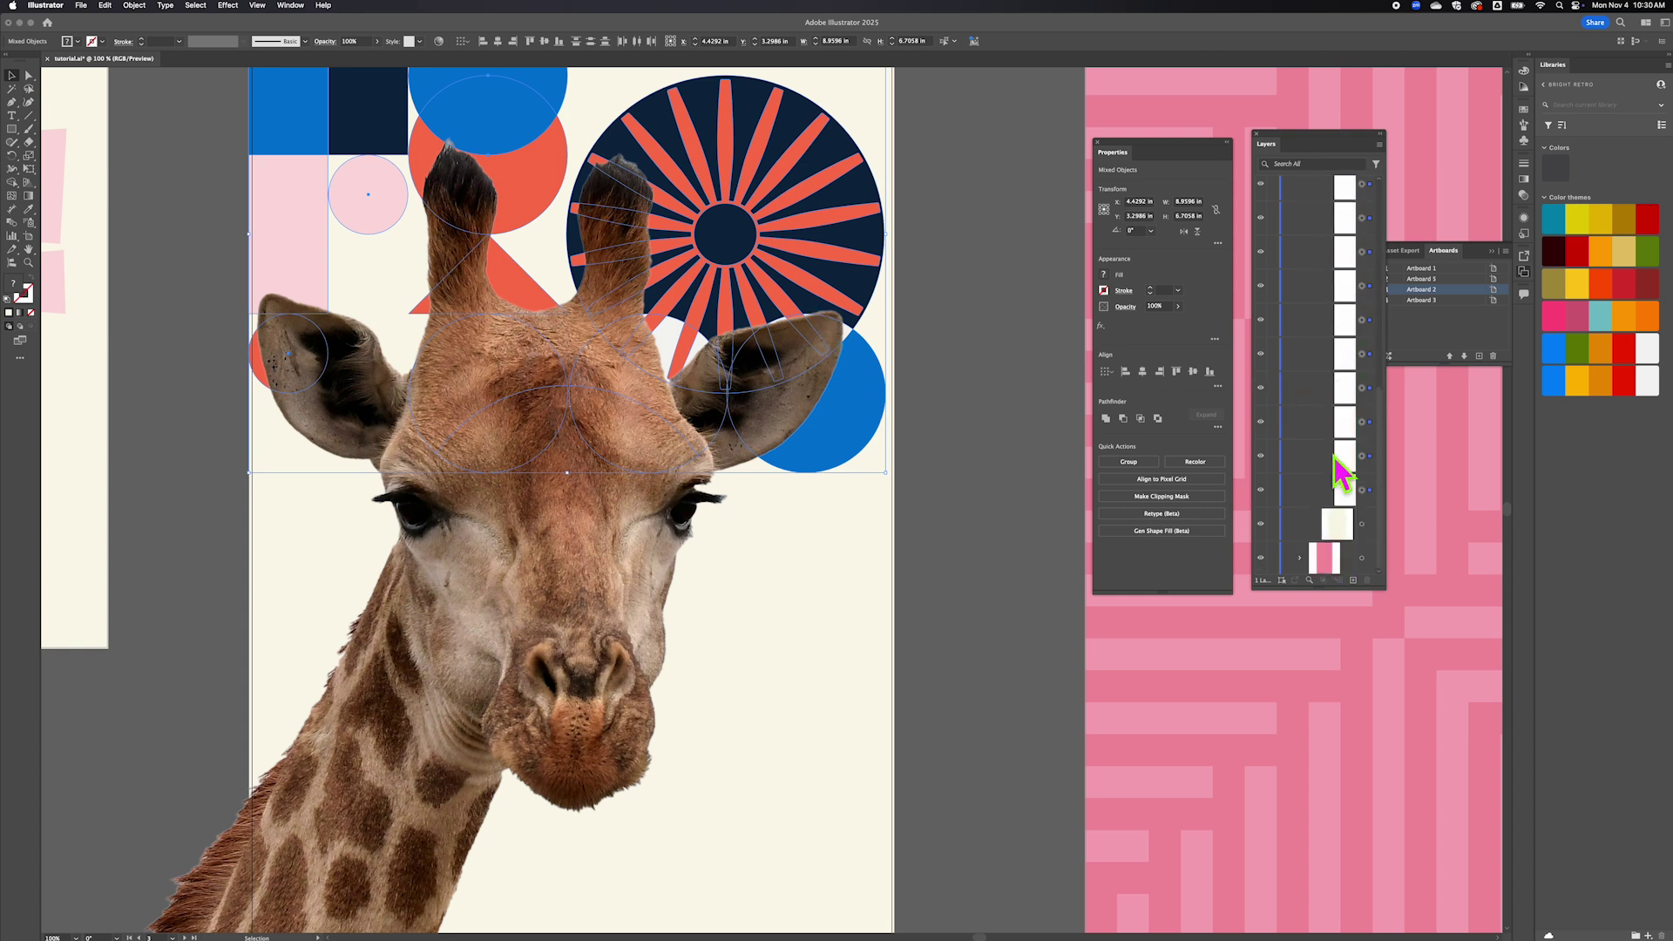
pyautogui.scroll(5, 1342, 475)
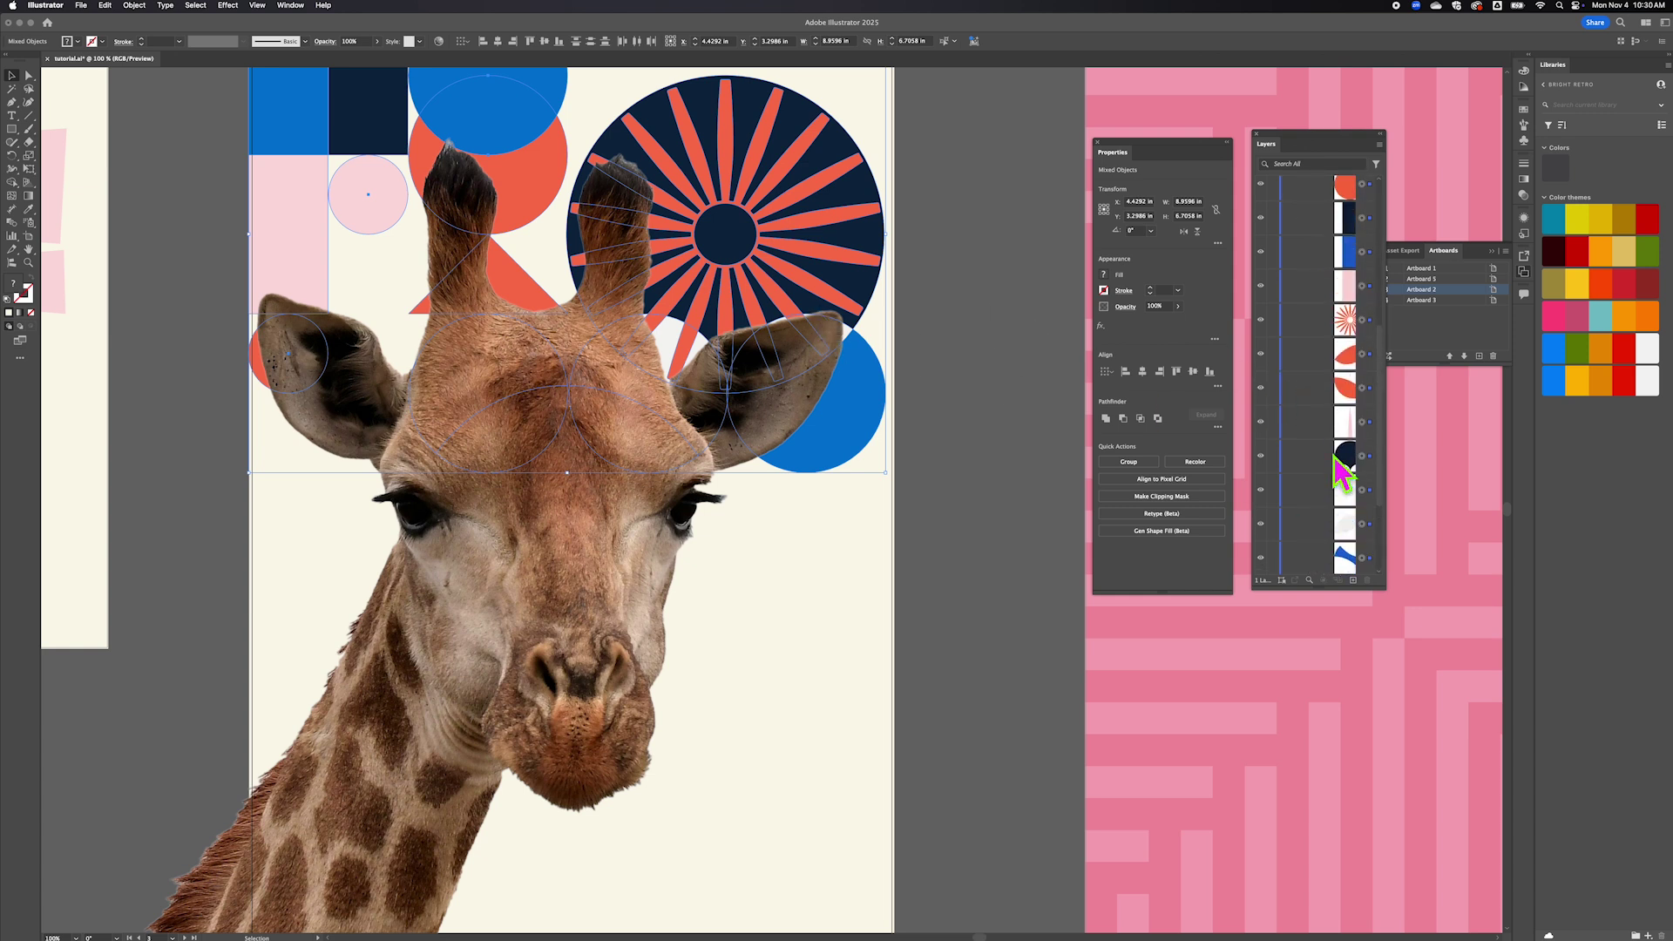
pyautogui.scroll(3, 1342, 475)
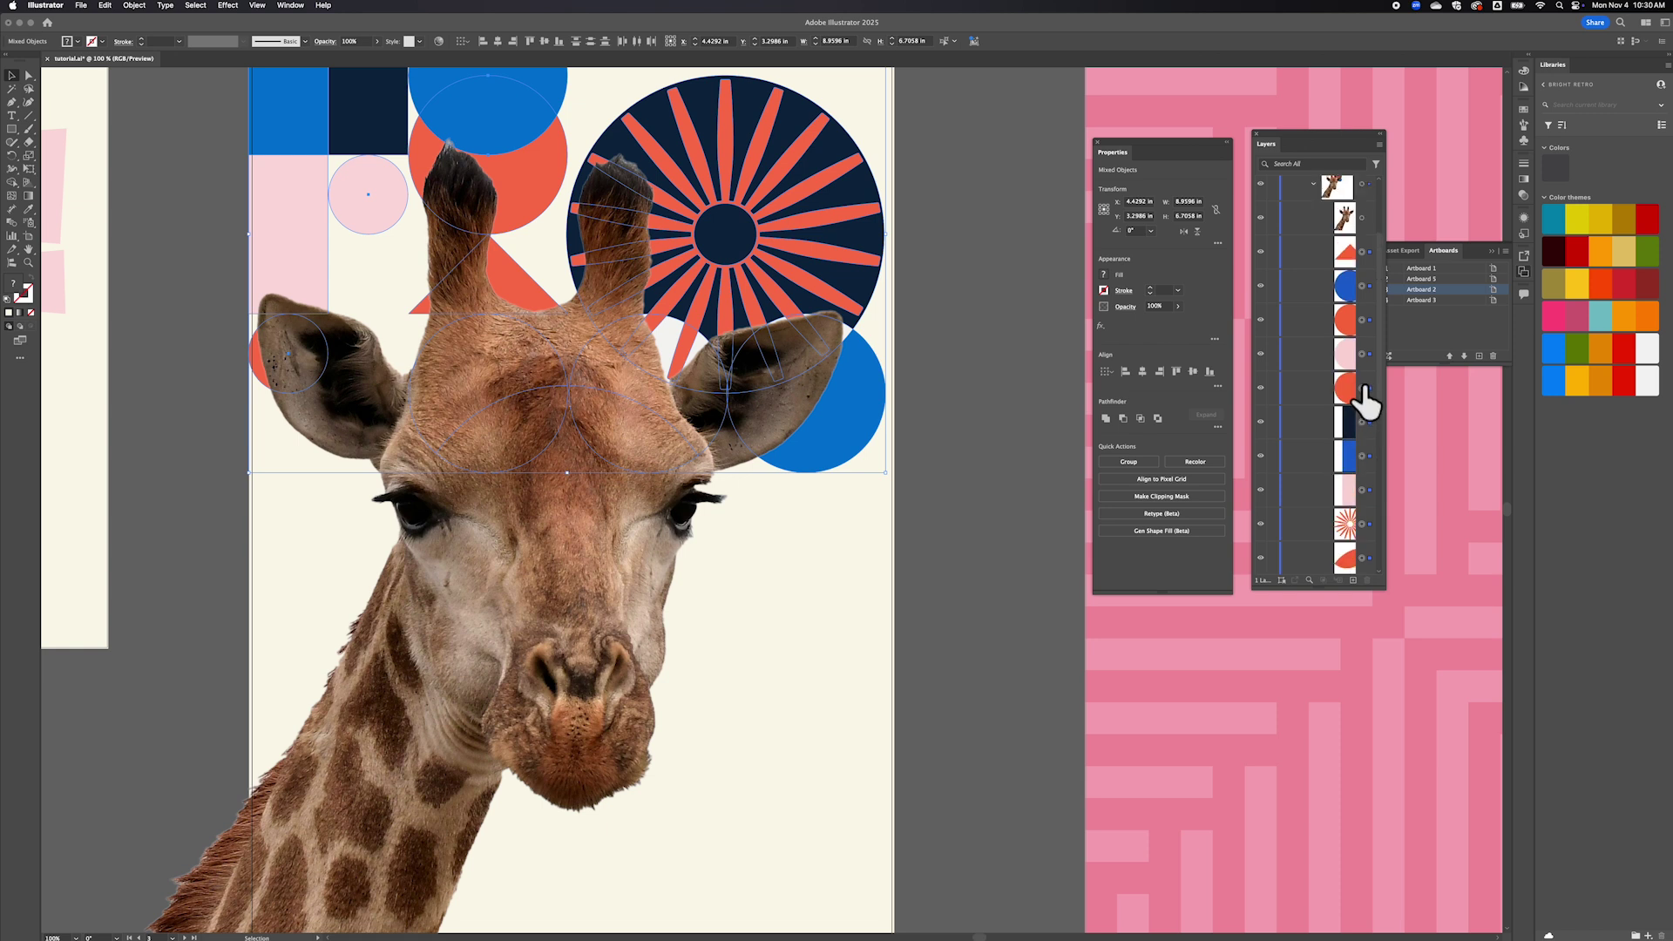
pyautogui.click(941, 305)
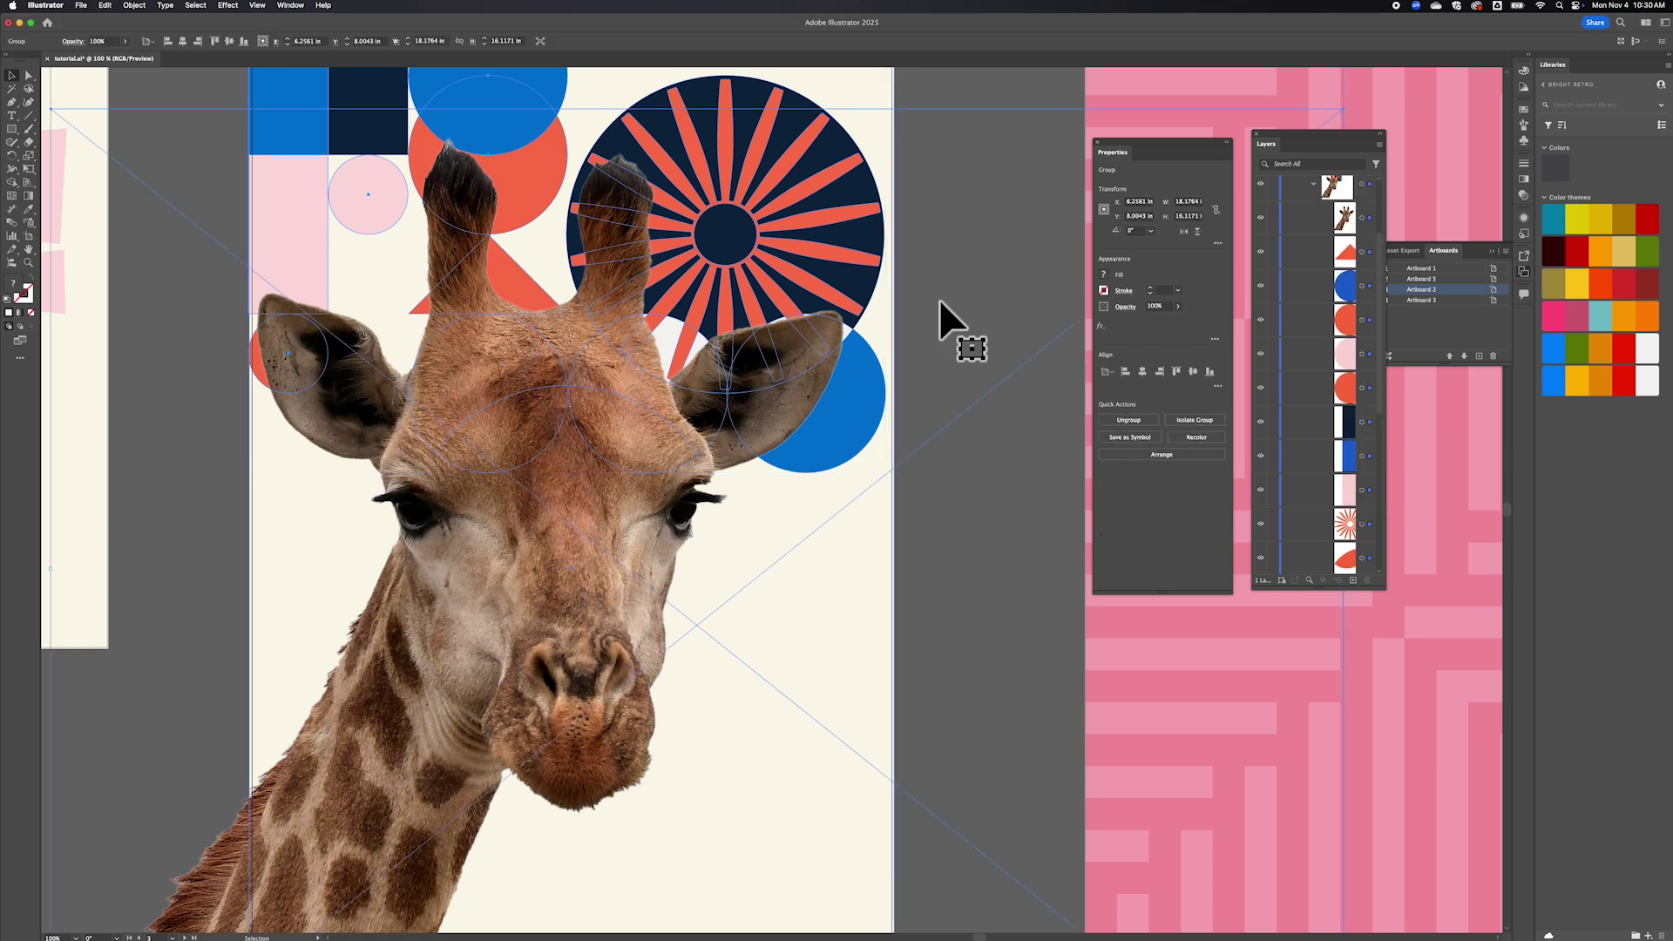
pyautogui.click(963, 91)
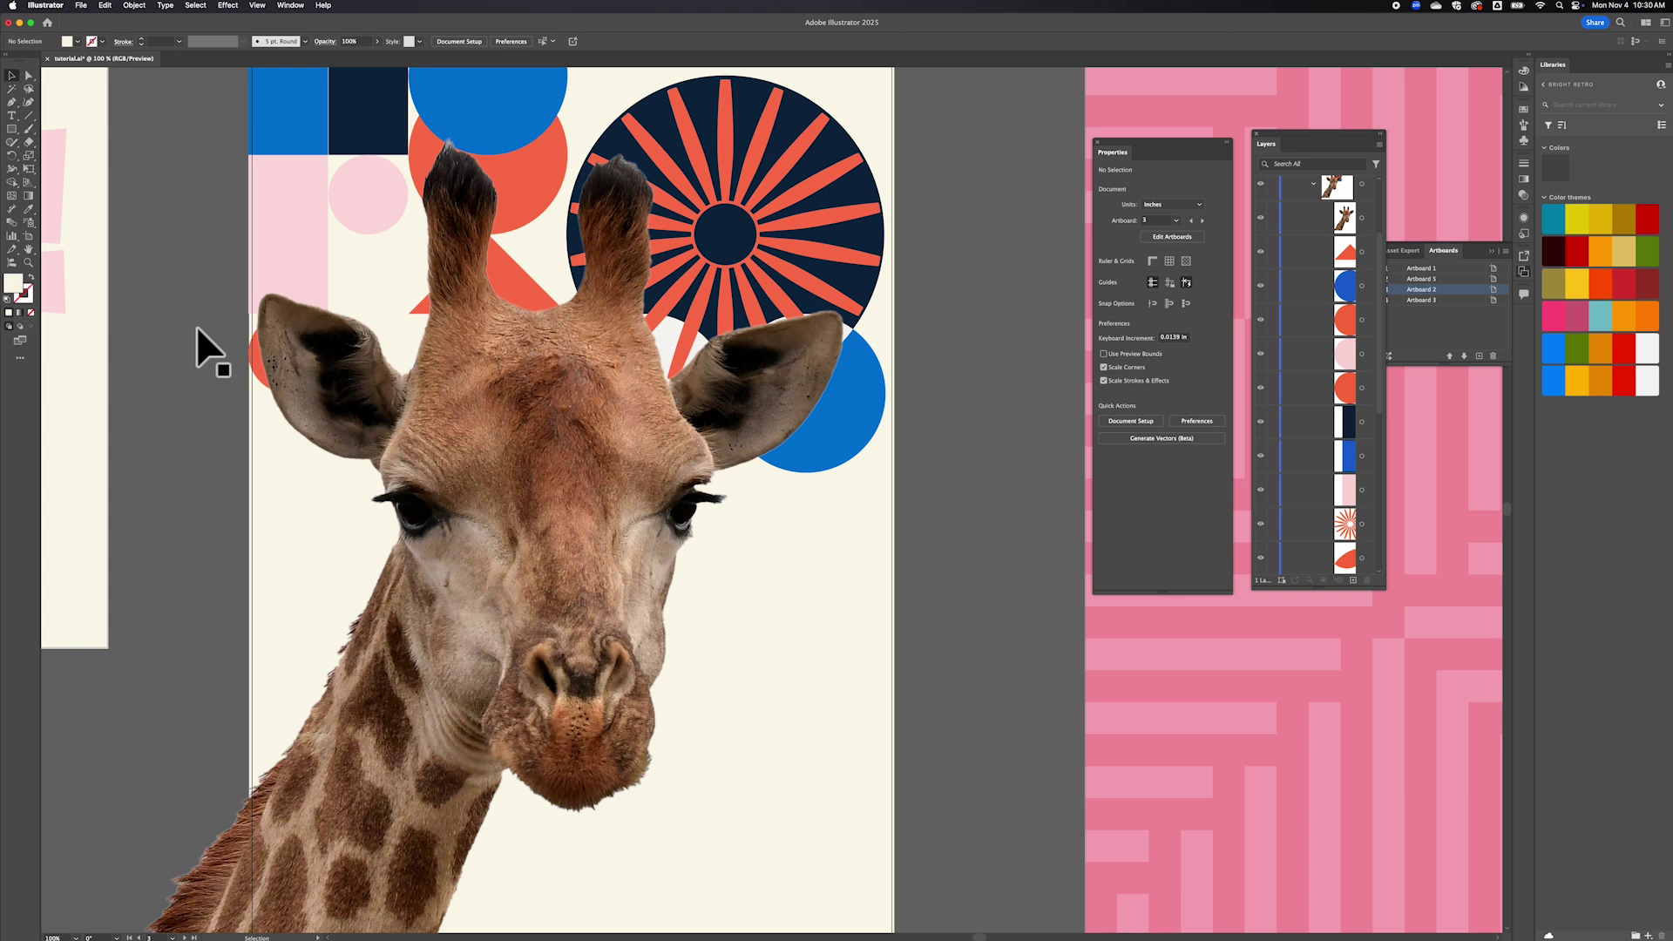
# With Direct Selection, lock the giraffe image and select the red ellipse behind its left ear.
pyautogui.click(28, 76)
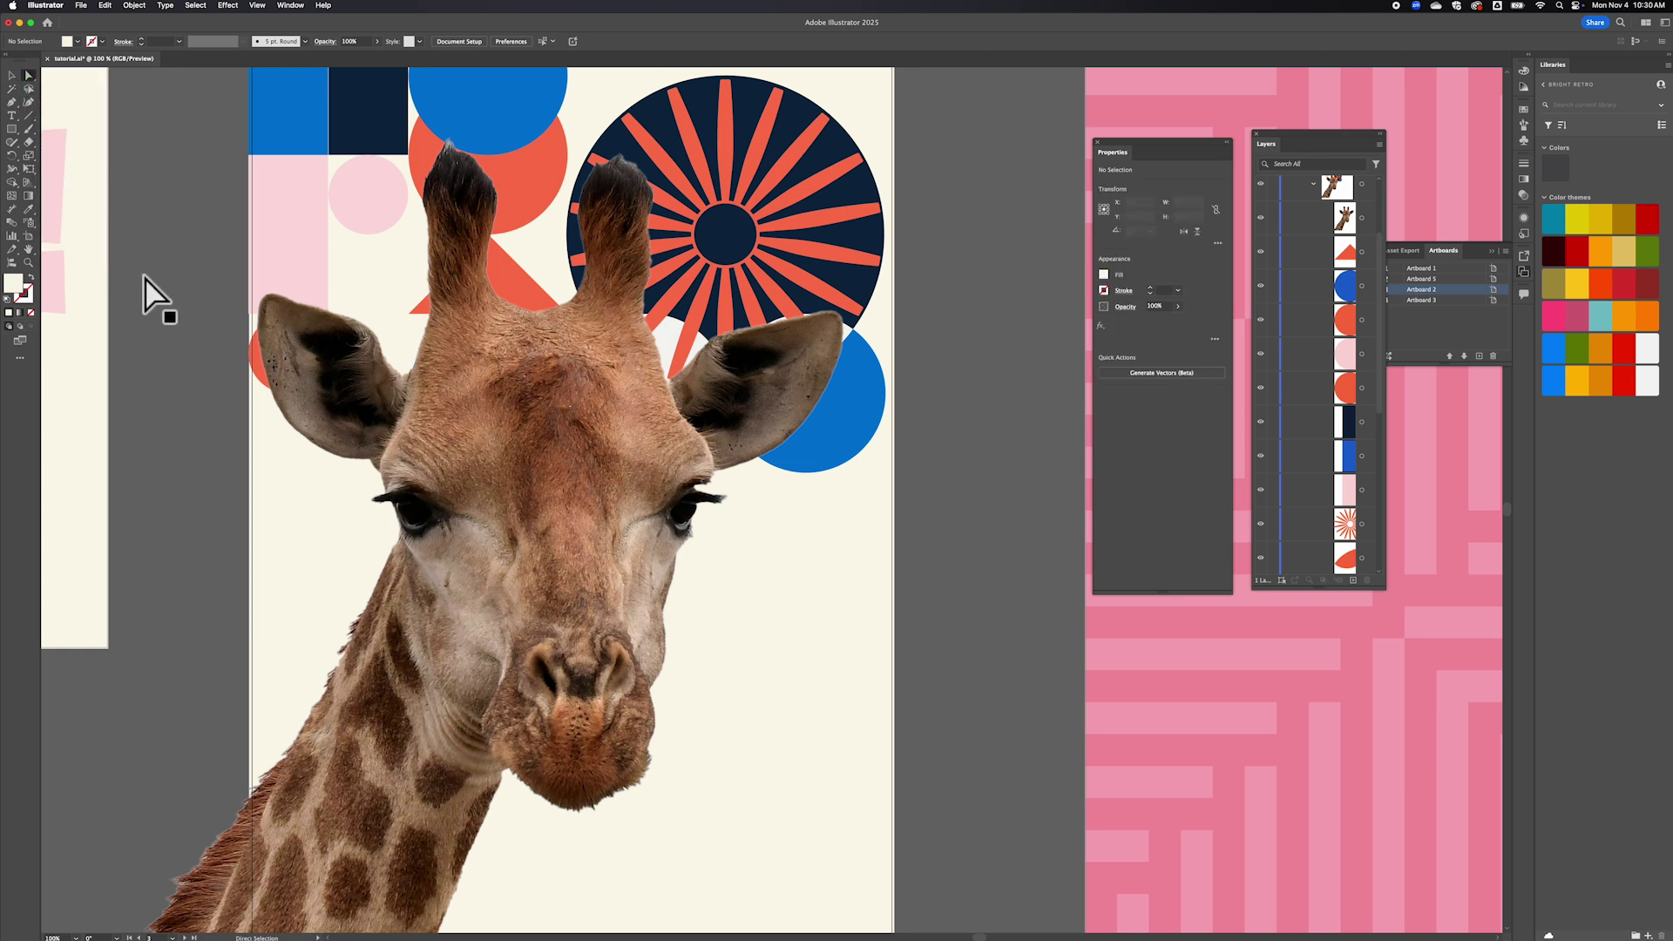
pyautogui.click(261, 375)
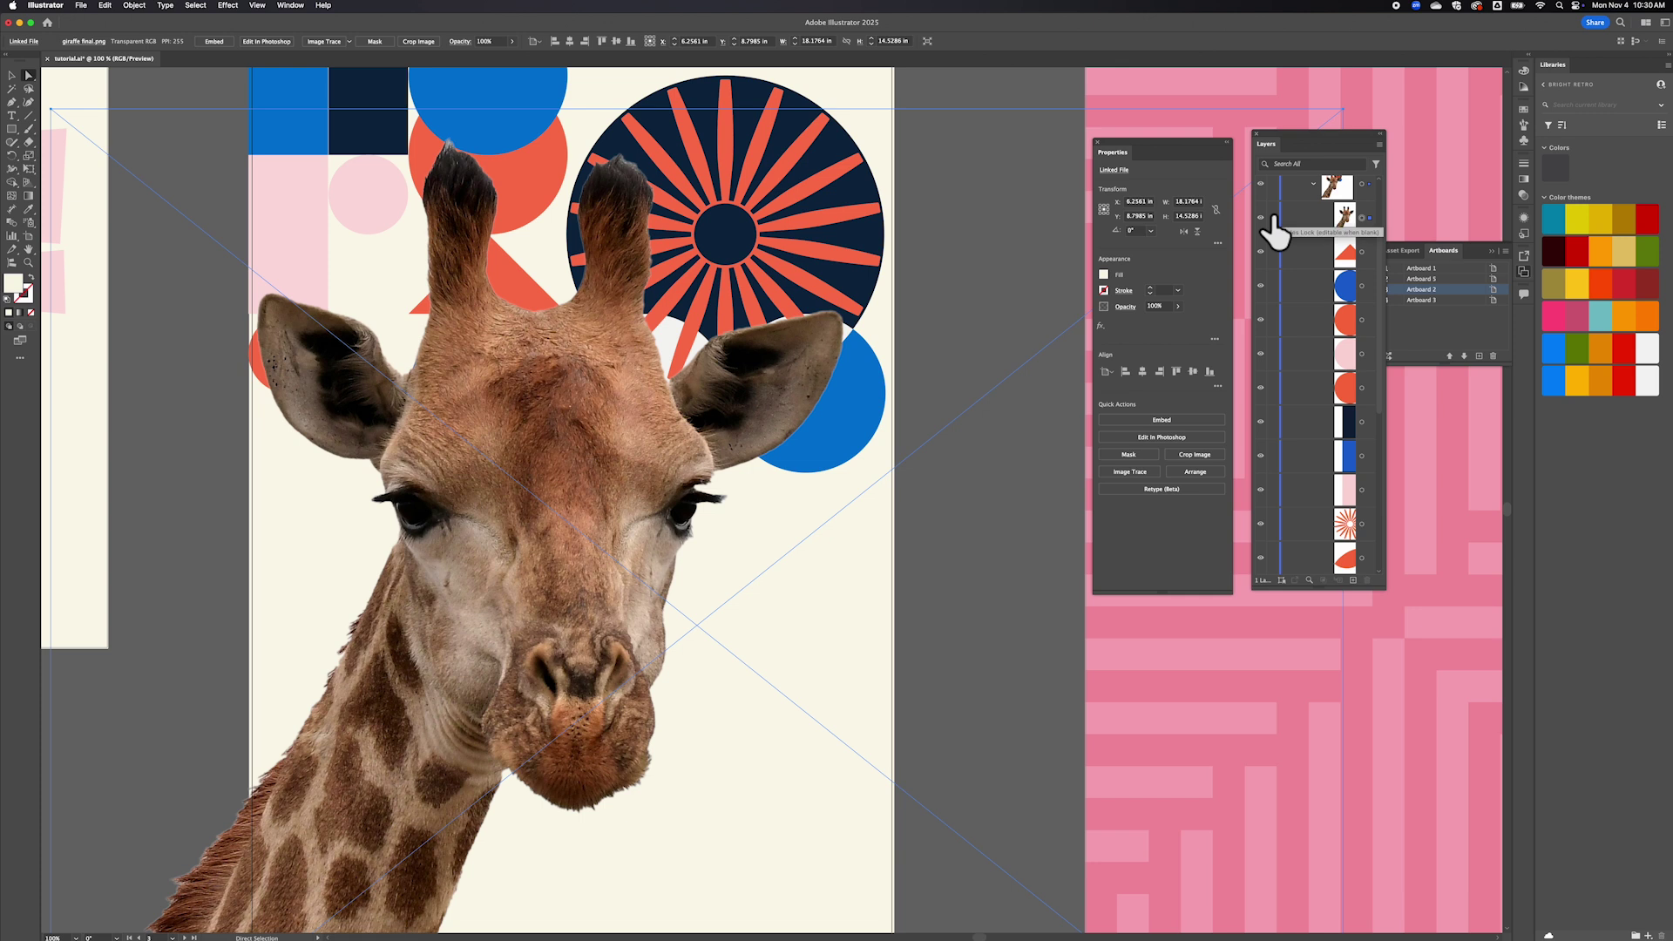
pyautogui.click(1037, 97)
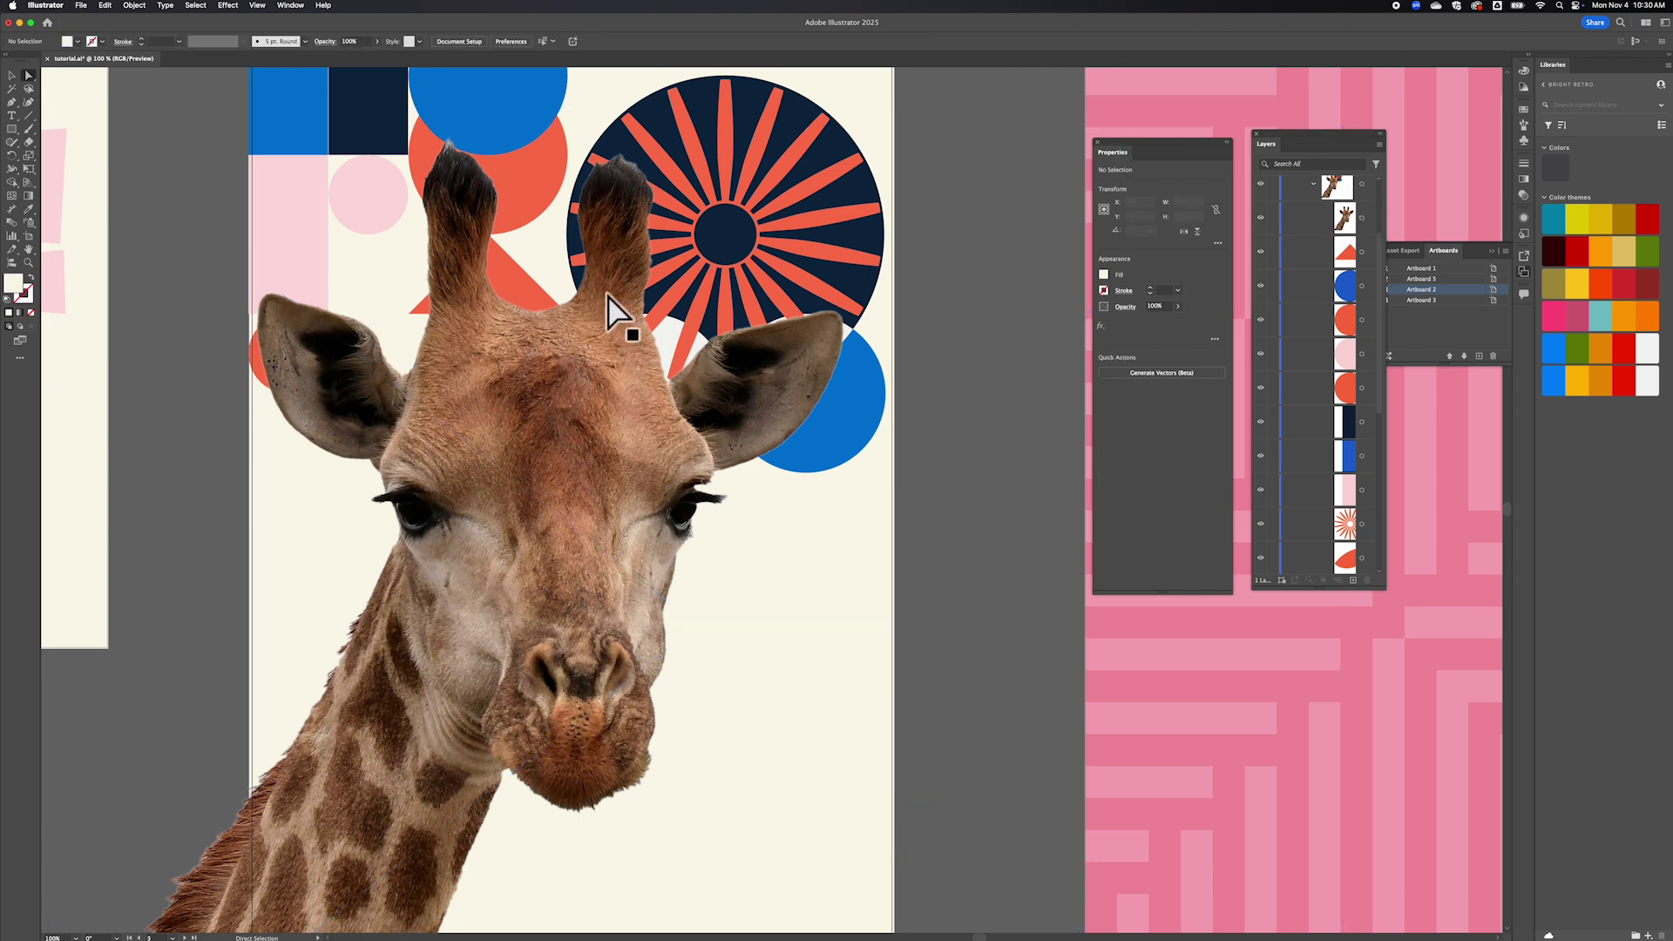
pyautogui.click(587, 441)
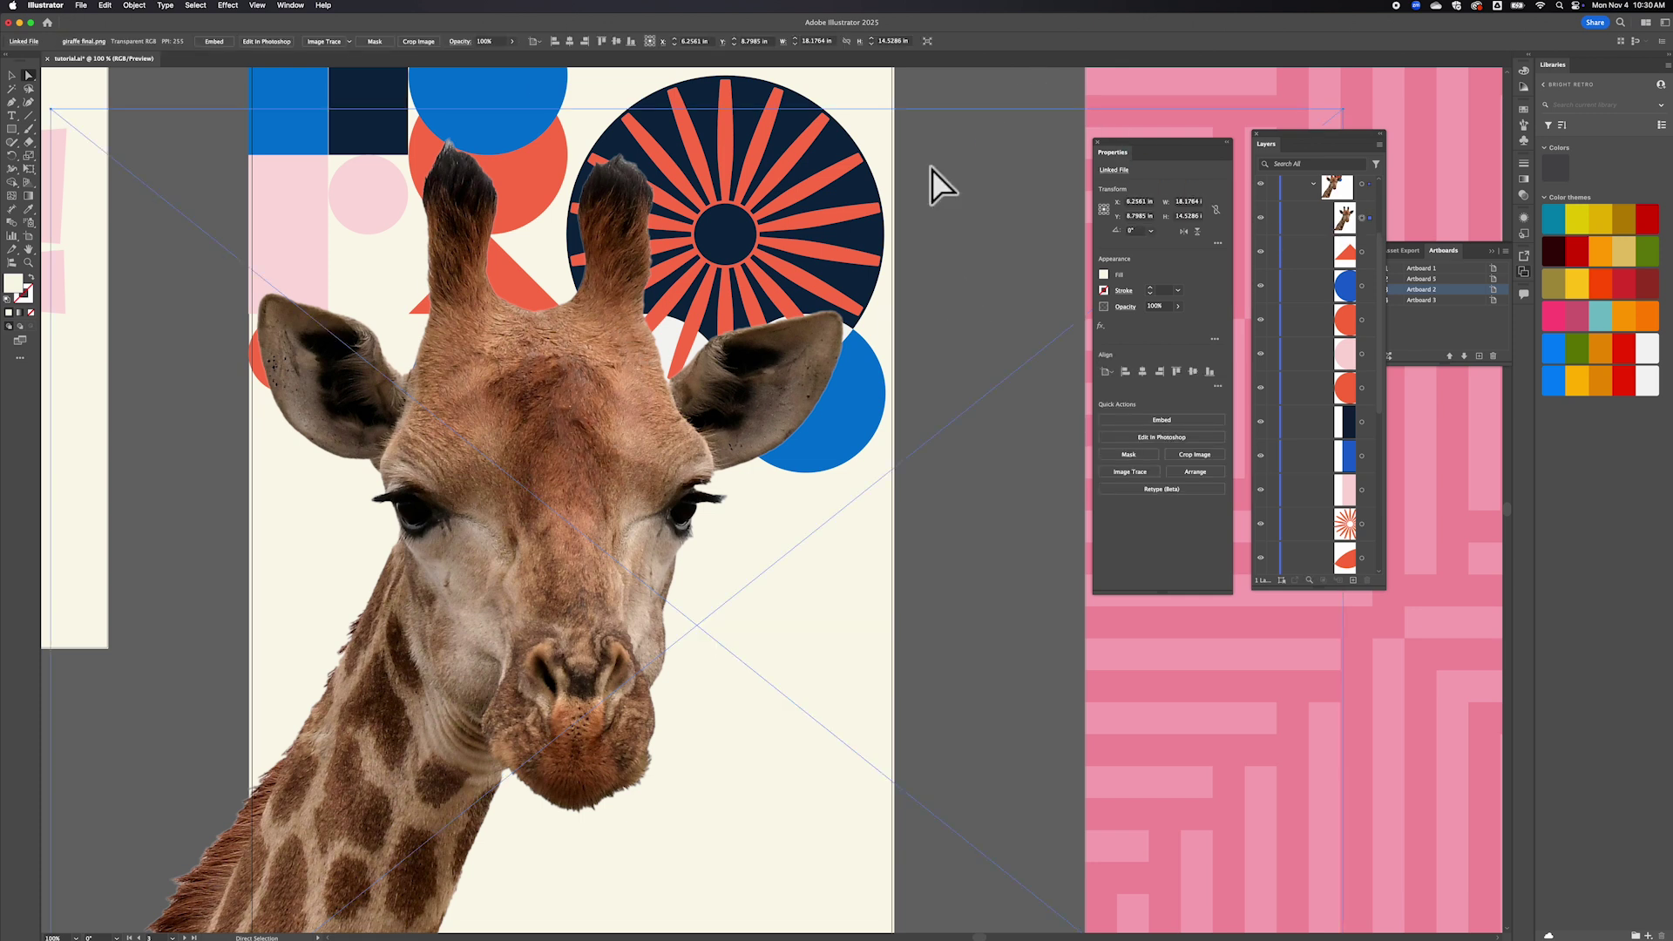
pyautogui.click(1273, 219)
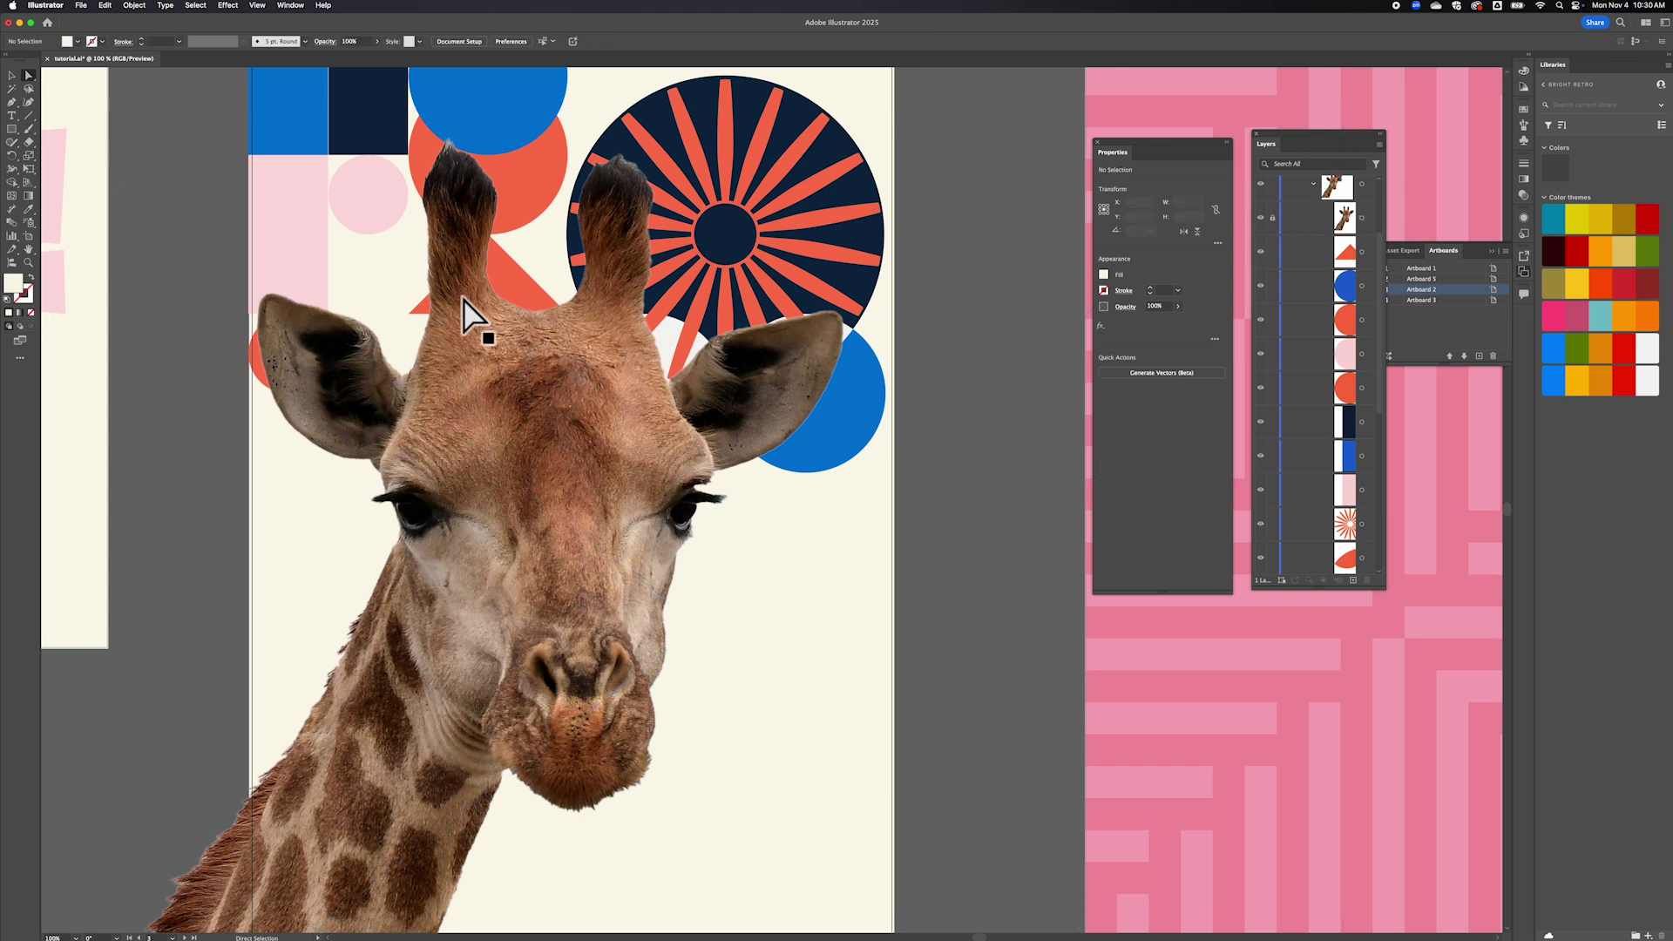
pyautogui.click(263, 371)
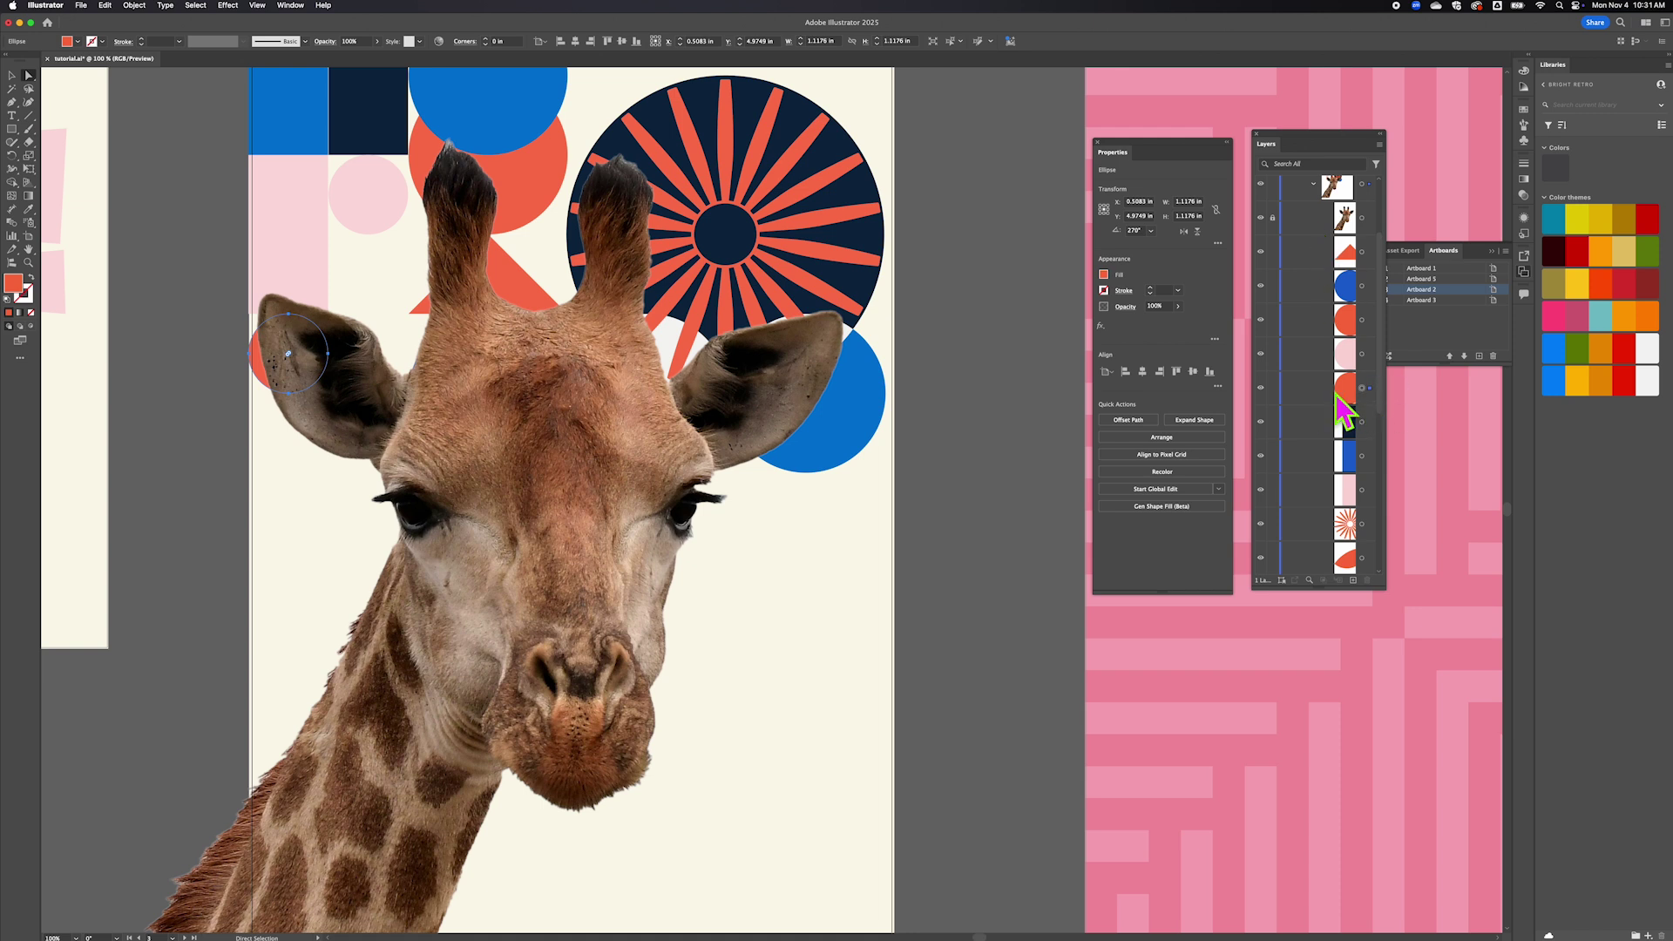
# Unlock the giraffe and stack the orange Ellipse above the Linked File in Layers.
pyautogui.scroll(3, 1289, 188)
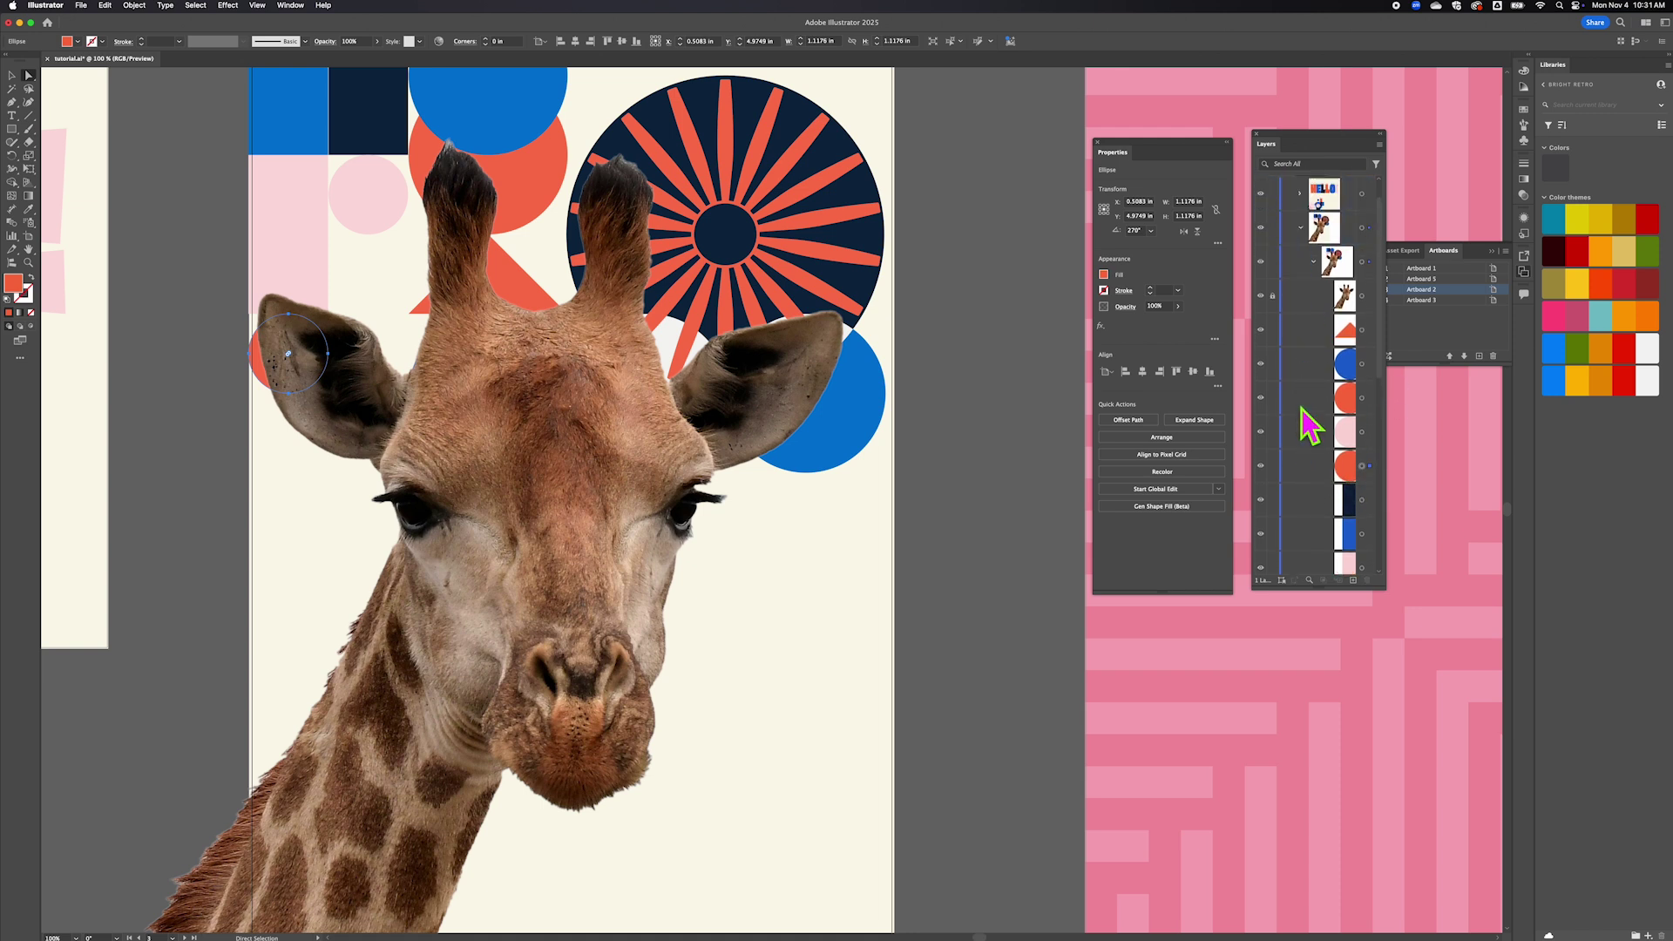
pyautogui.scroll(-5, 1309, 426)
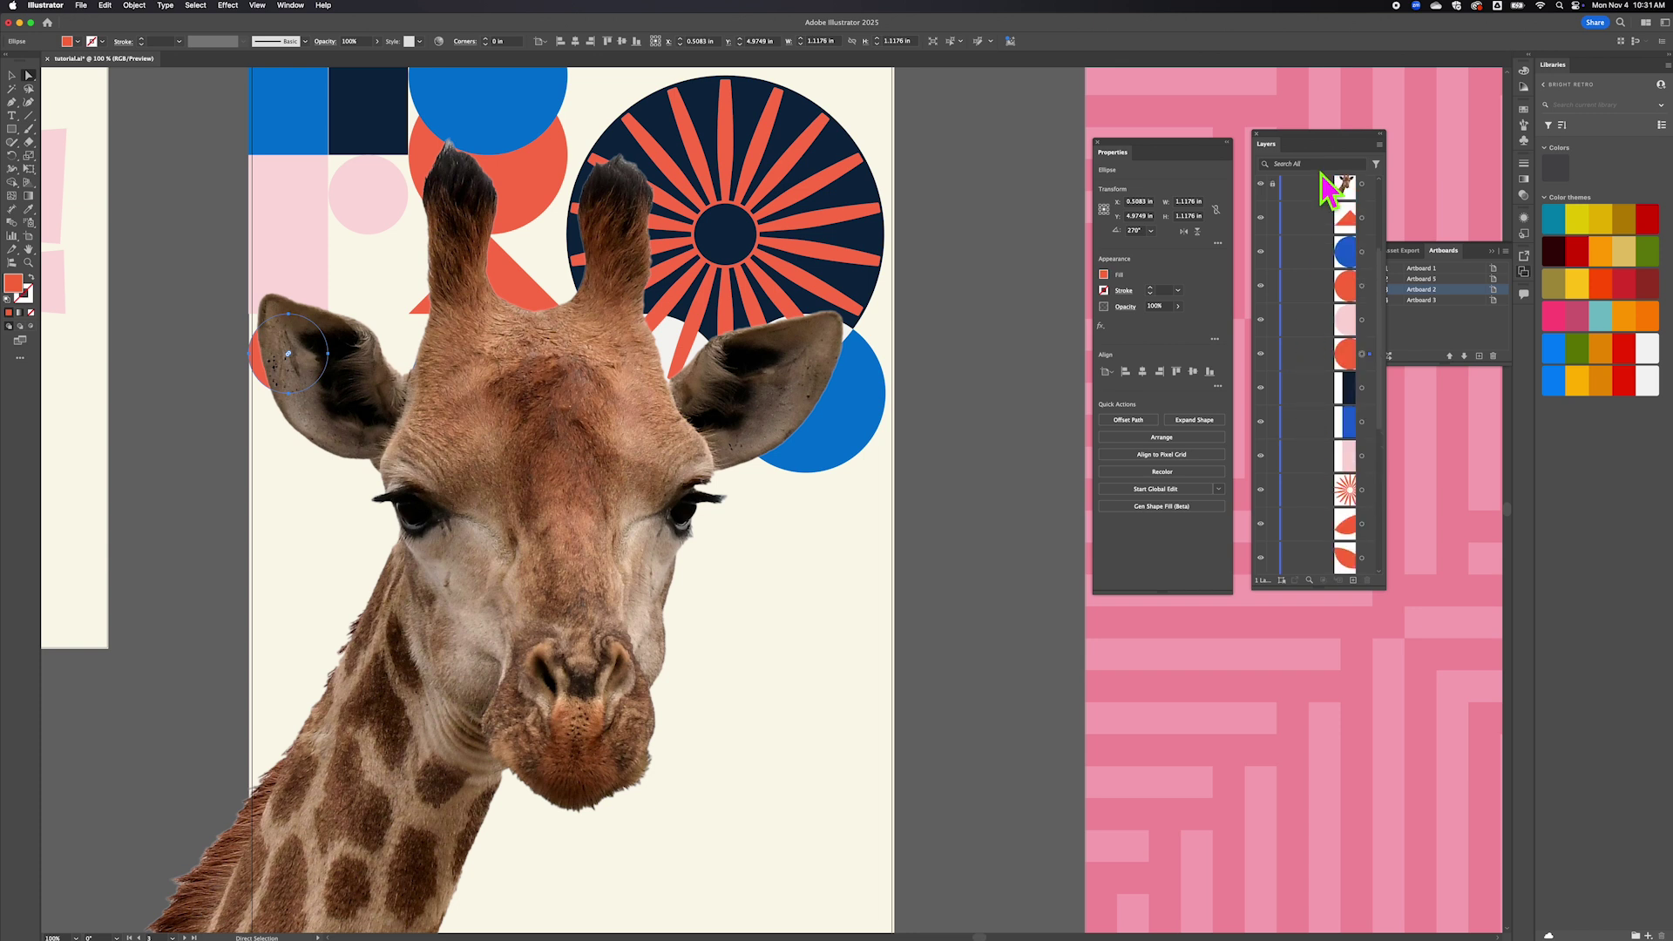
pyautogui.scroll(5, 1326, 209)
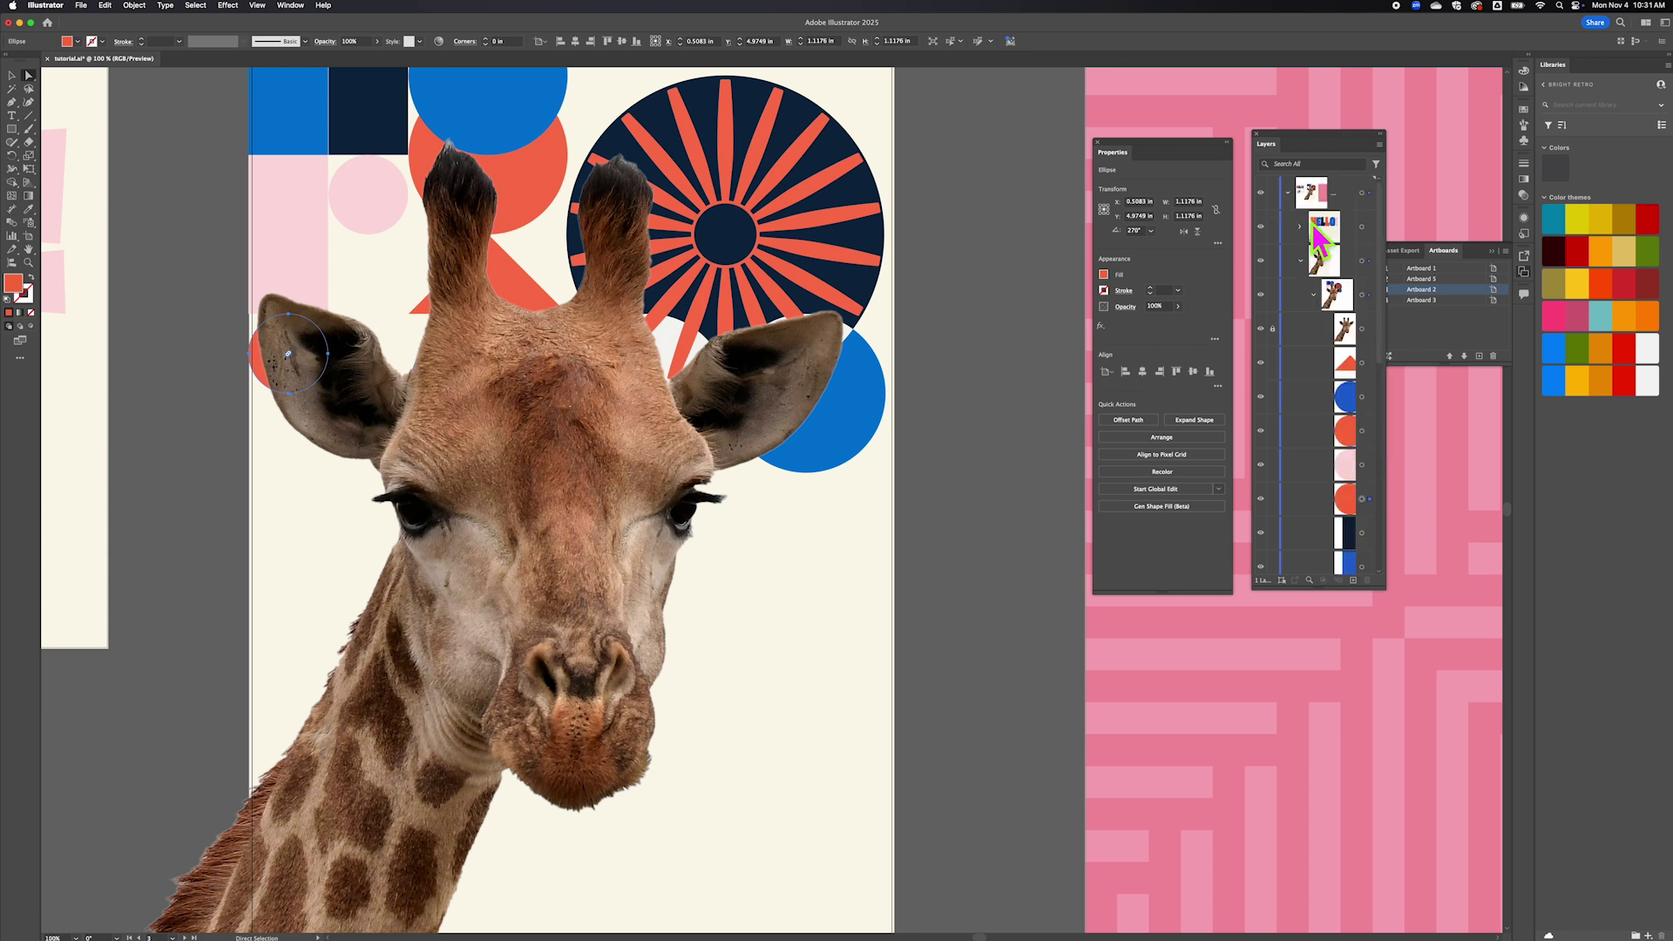
pyautogui.click(1272, 329)
pyautogui.moveTo(1251, 469); pyautogui.dragTo(1023, 459)
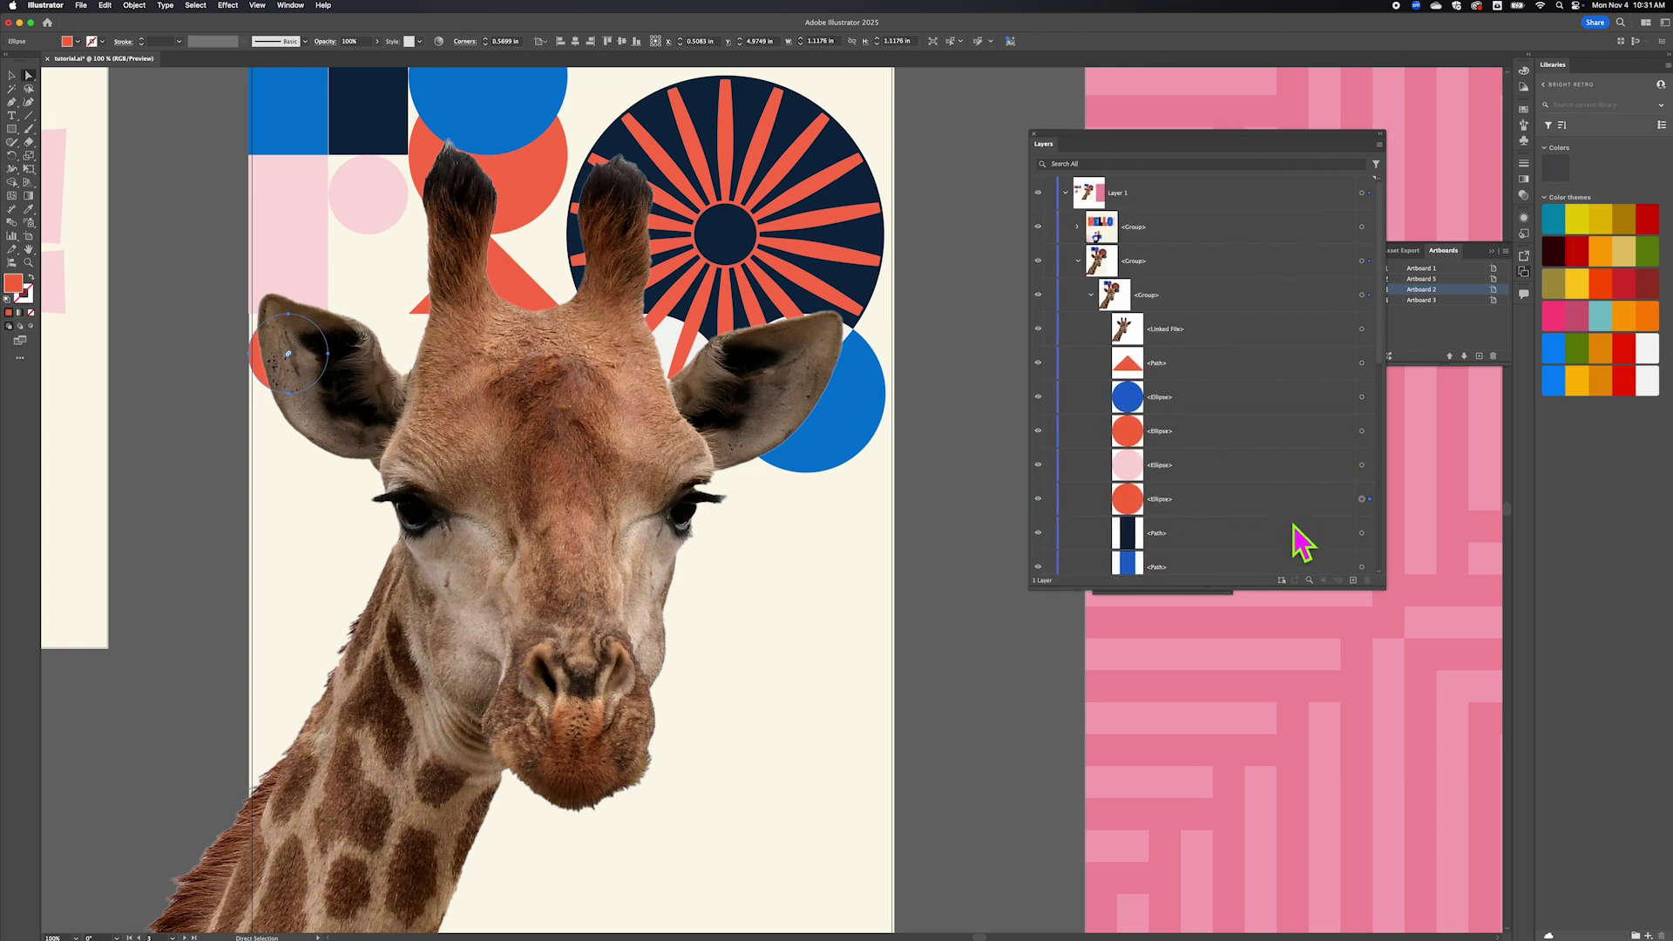
pyautogui.moveTo(1257, 509); pyautogui.dragTo(1262, 326)
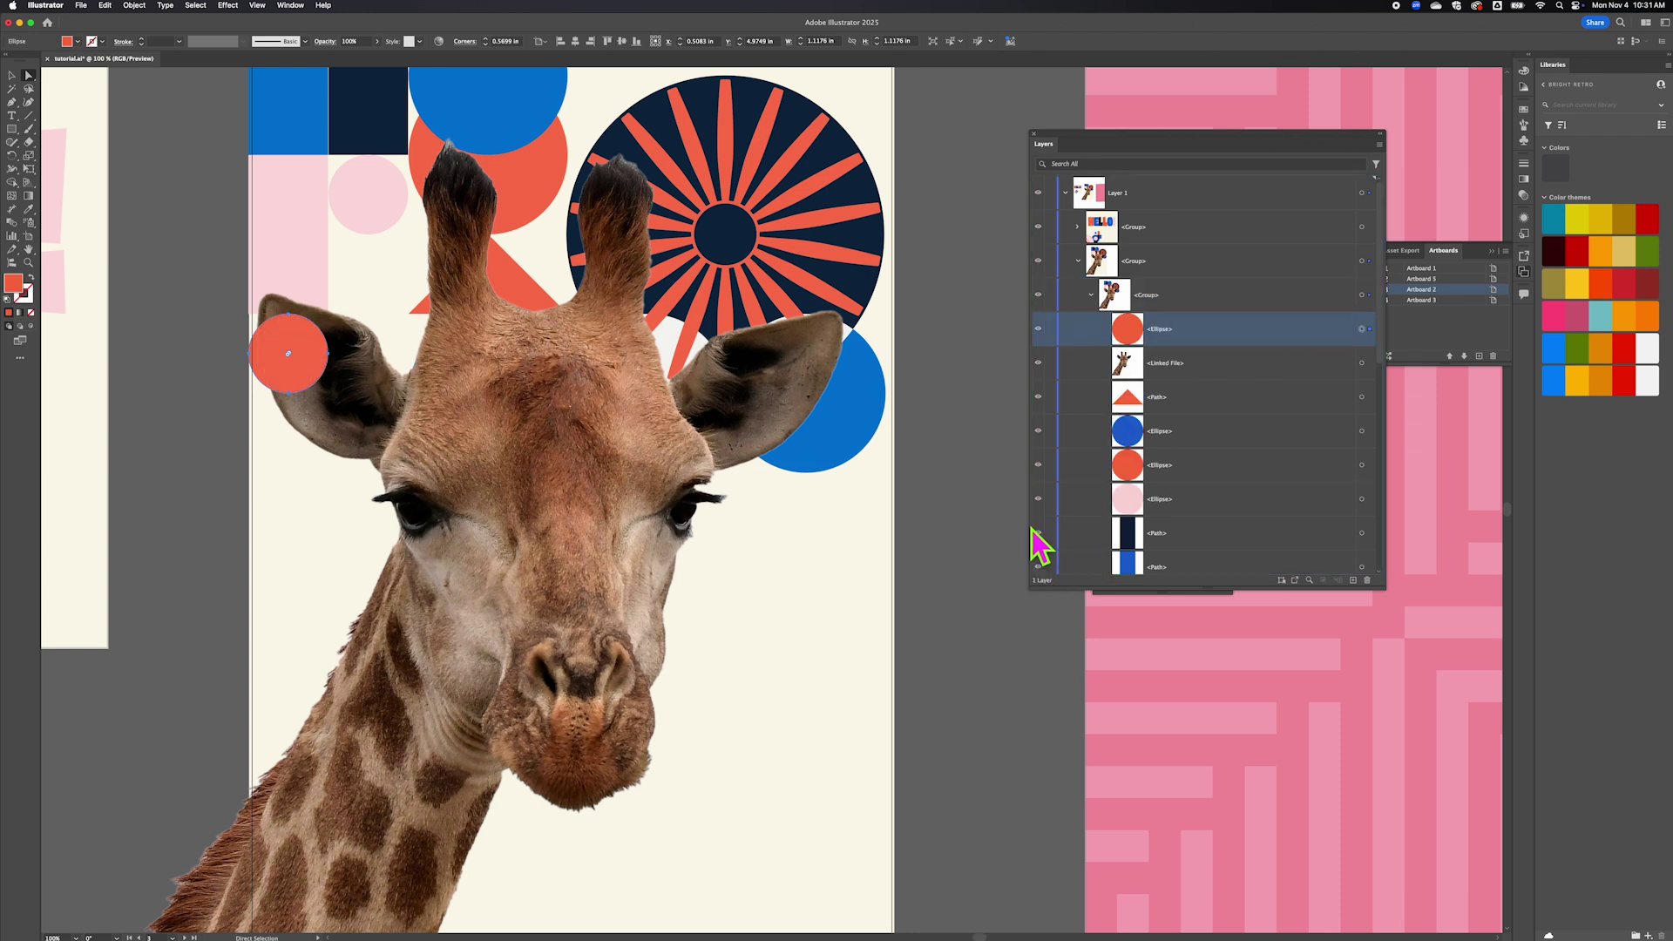
pyautogui.moveTo(1022, 526); pyautogui.dragTo(1144, 532)
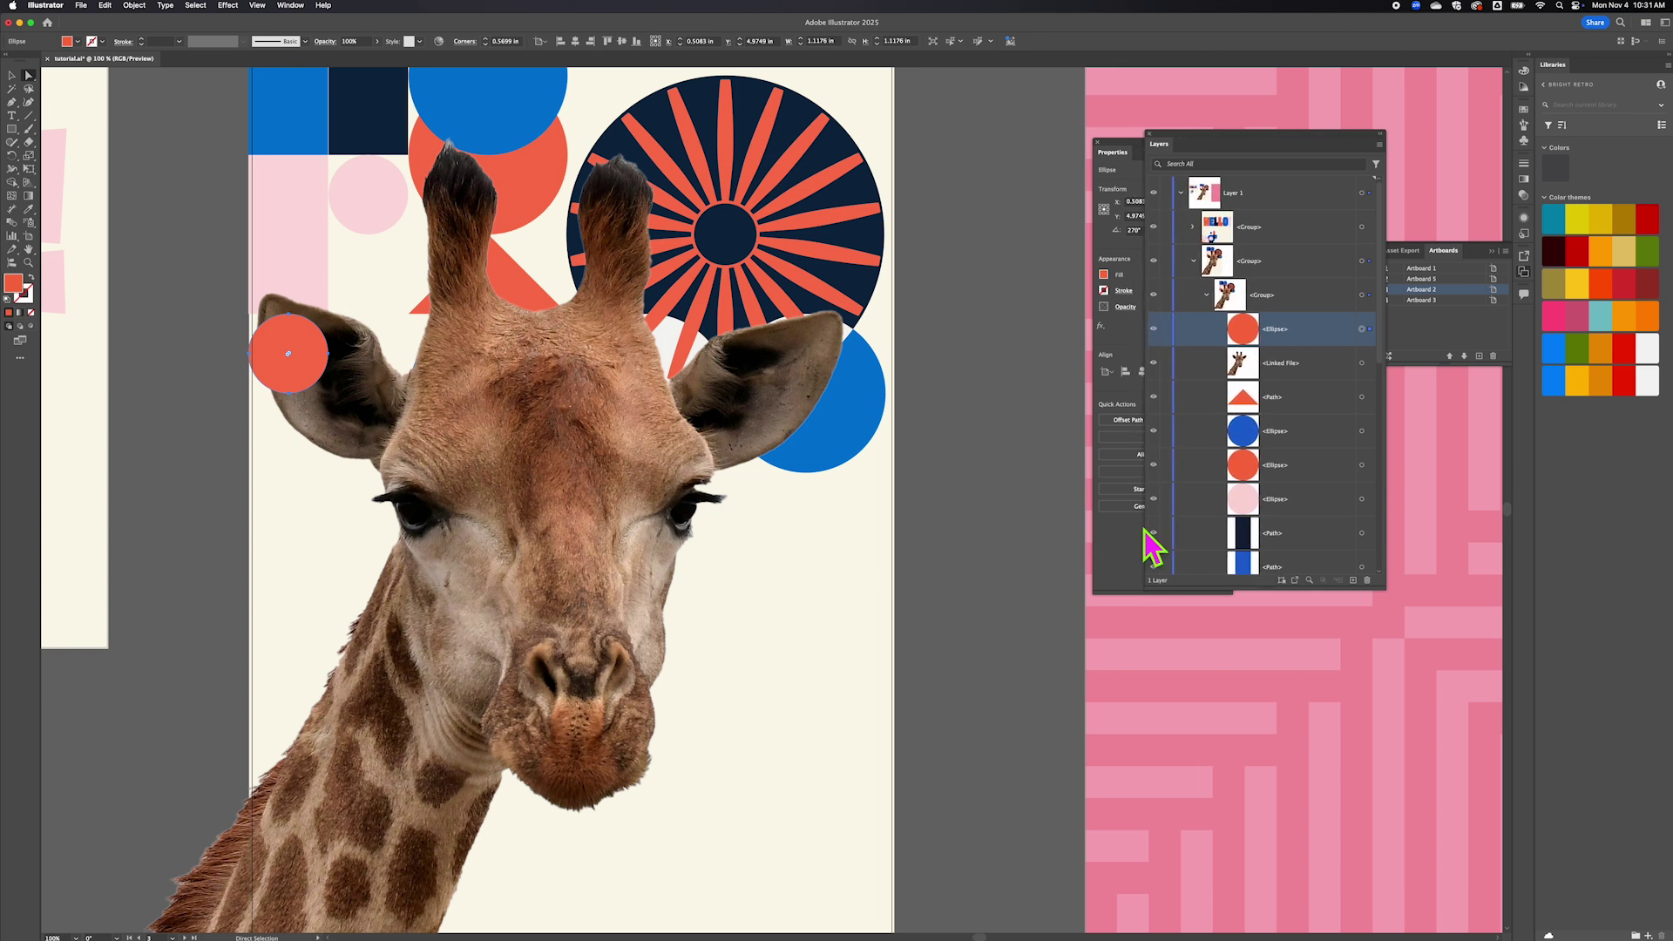
# Relock the giraffe and move the Layers and Properties panels off the artwork.
pyautogui.click(1164, 362)
pyautogui.moveTo(1235, 140); pyautogui.dragTo(1333, 209)
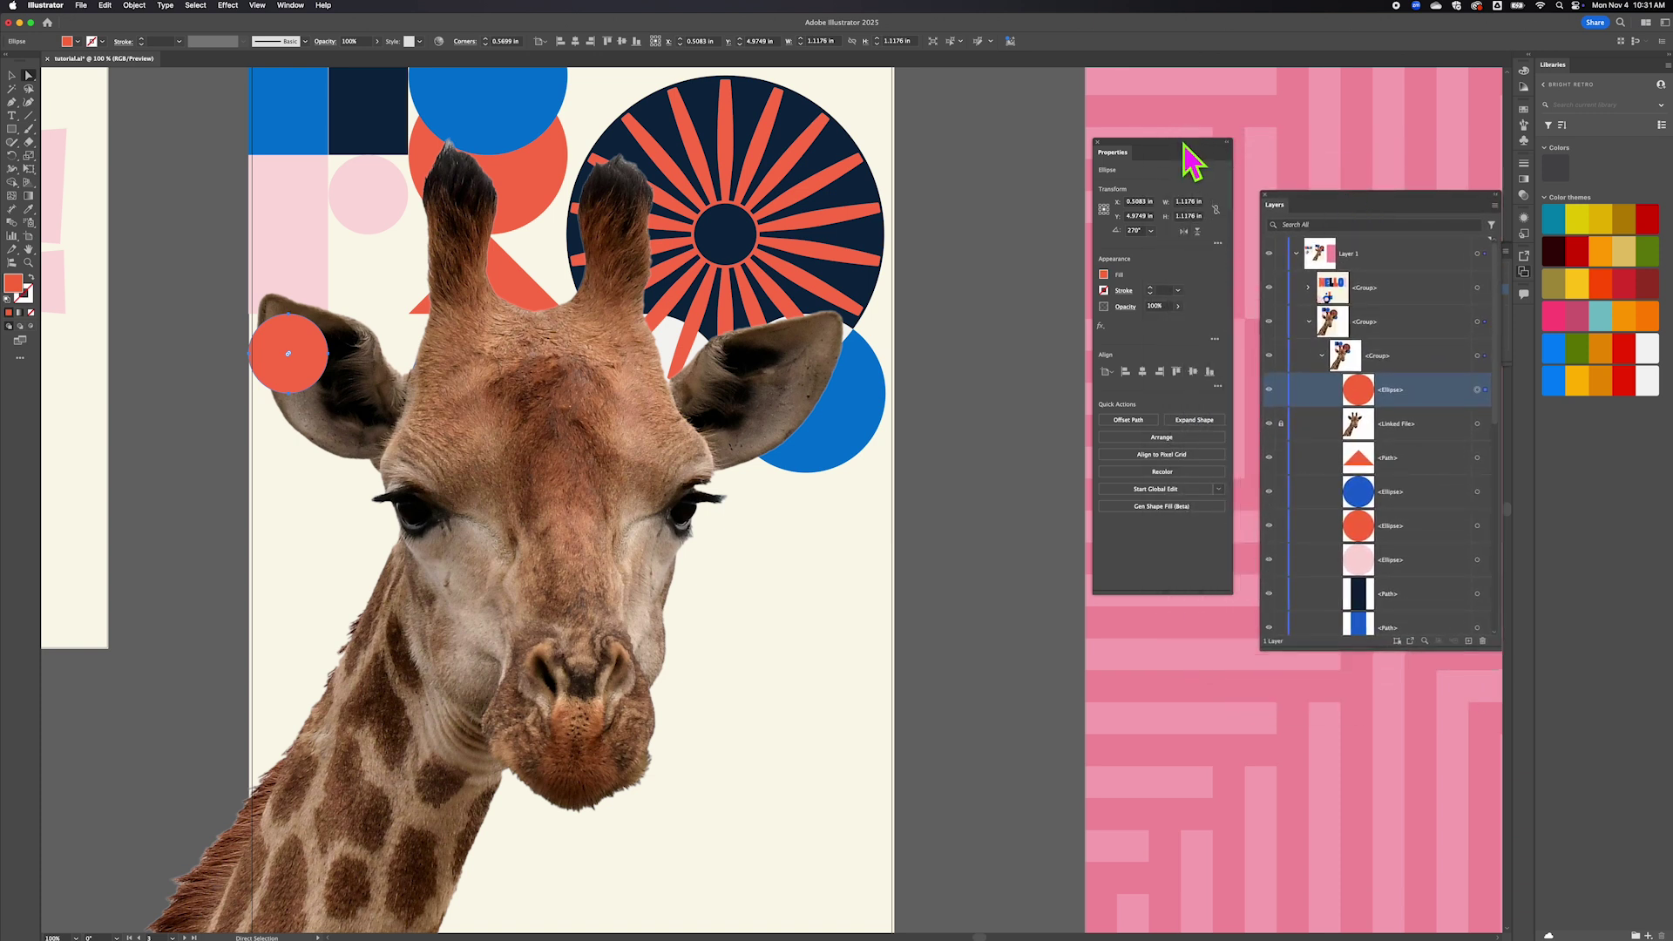
pyautogui.moveTo(1183, 143); pyautogui.dragTo(1022, 171)
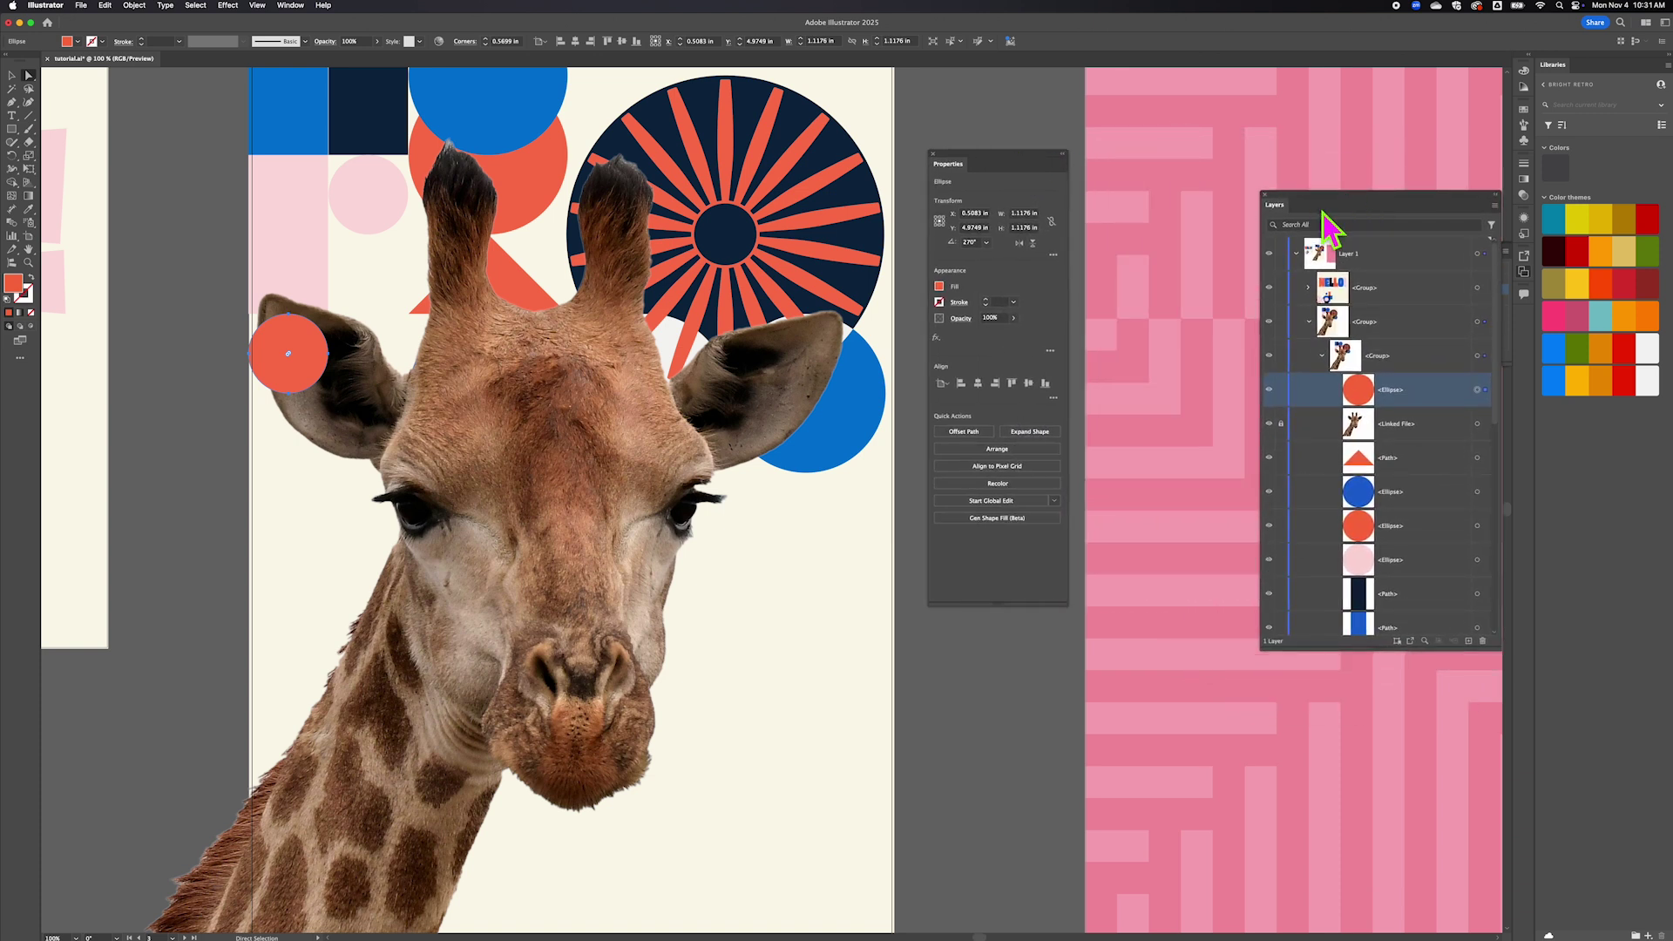
pyautogui.moveTo(1348, 215); pyautogui.dragTo(1197, 197)
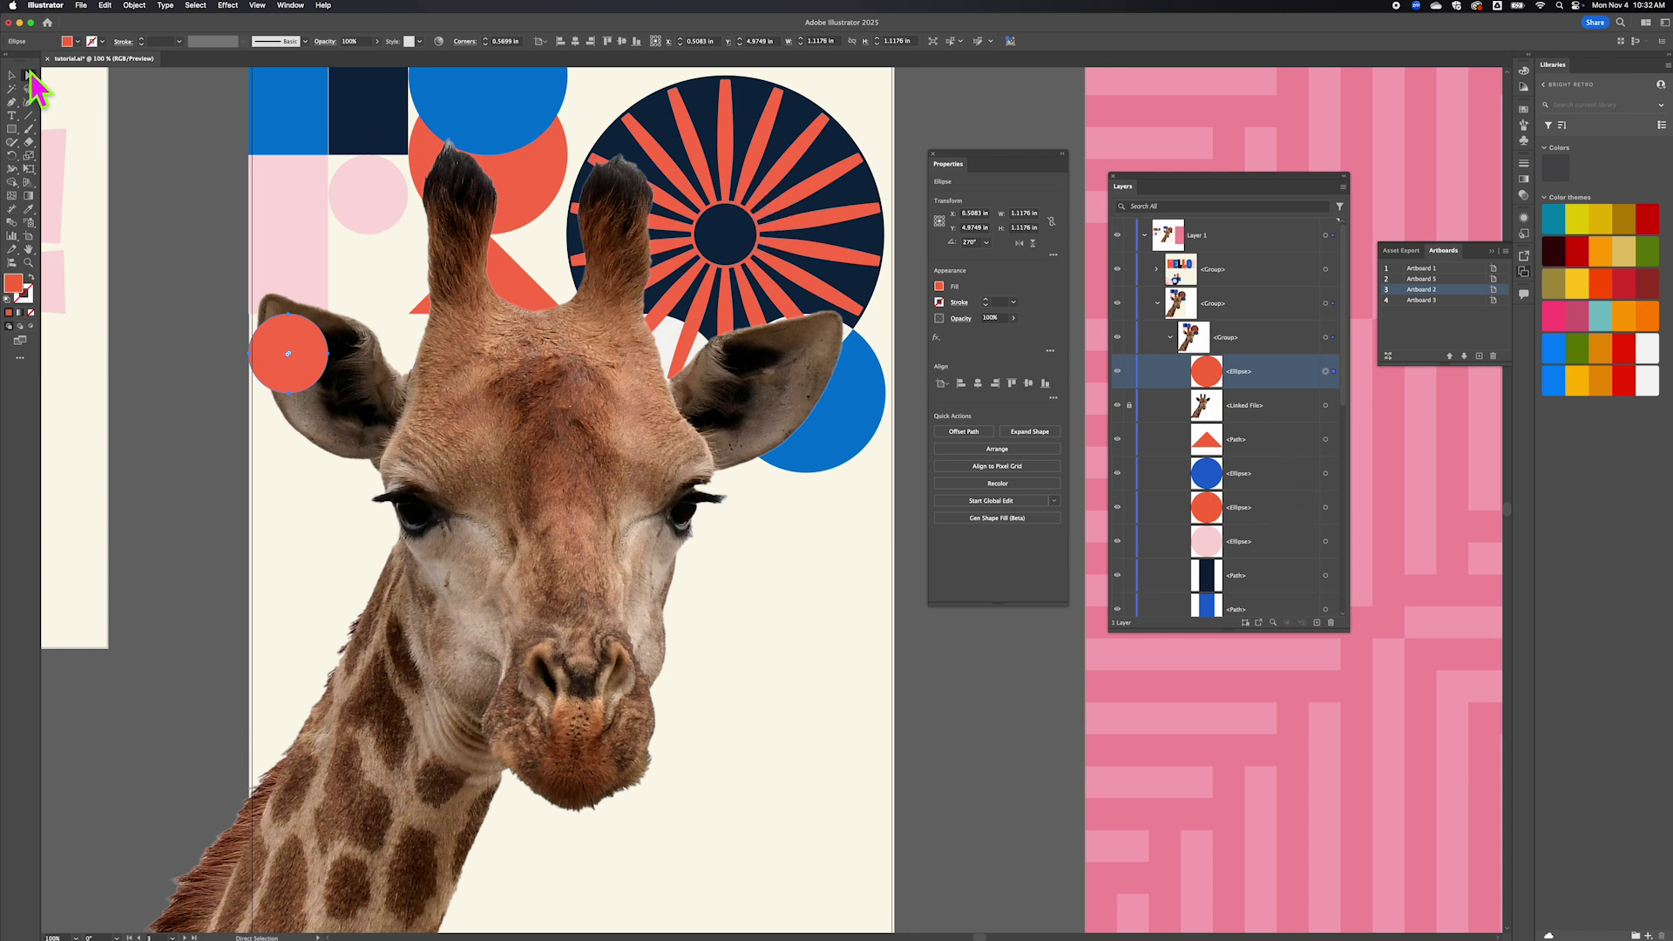
# Stack the starburst Compound Path above the giraffe, just below the top Ellipse.
pyautogui.click(749, 179)
pyautogui.scroll(-5, 1272, 464)
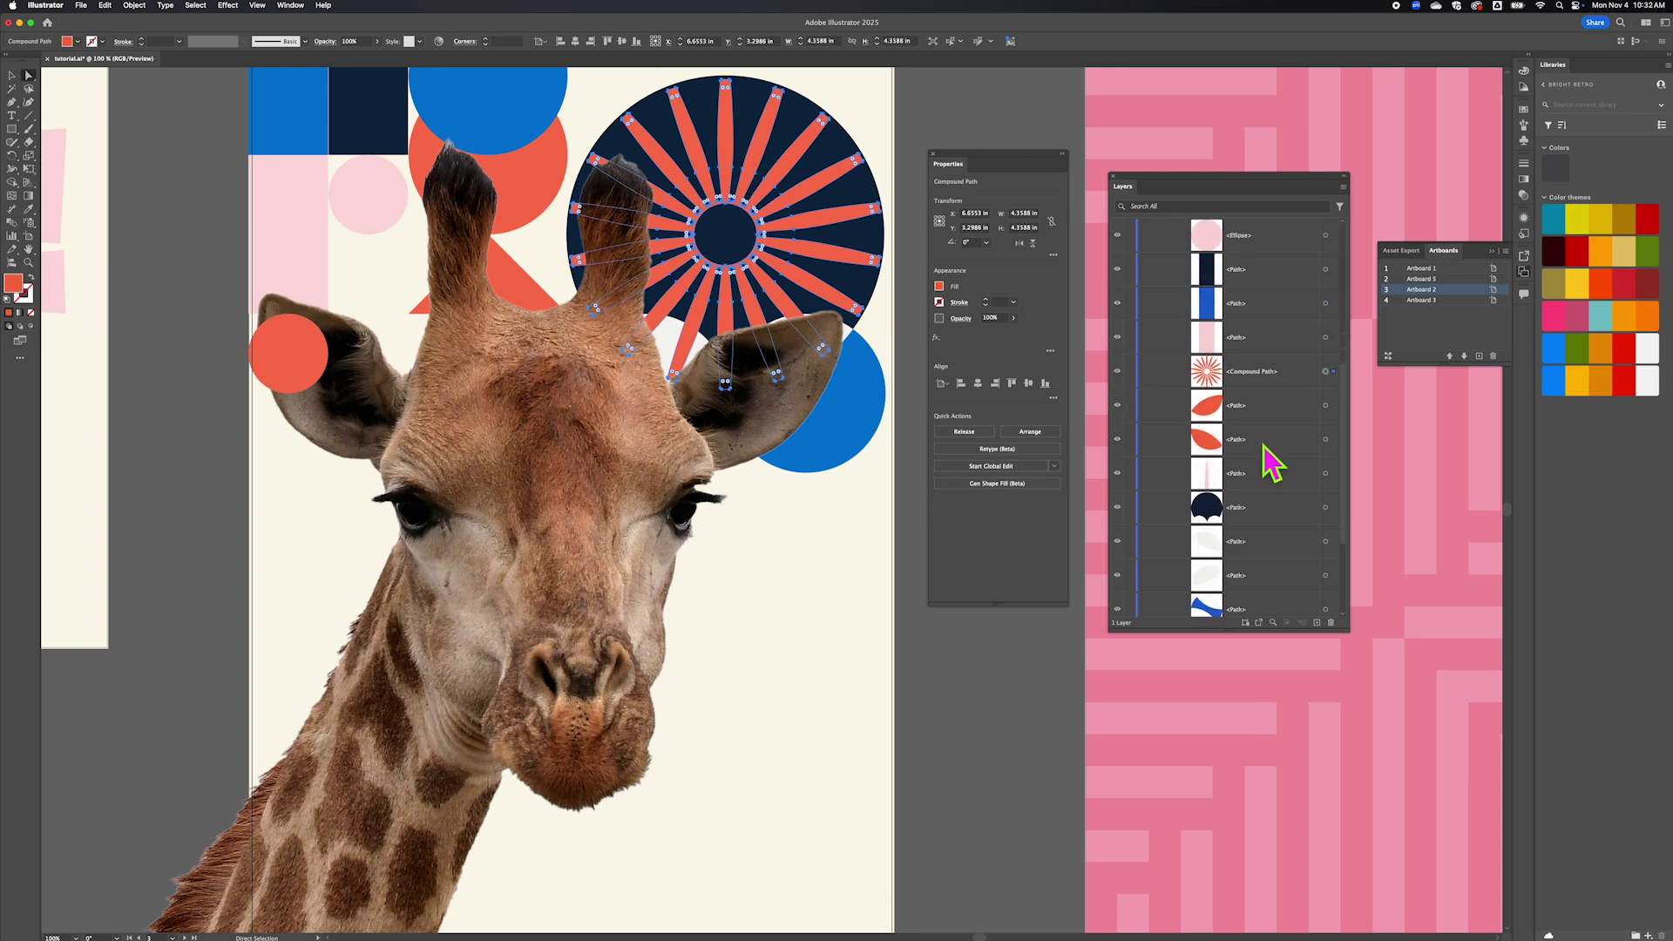
pyautogui.scroll(6, 1268, 460)
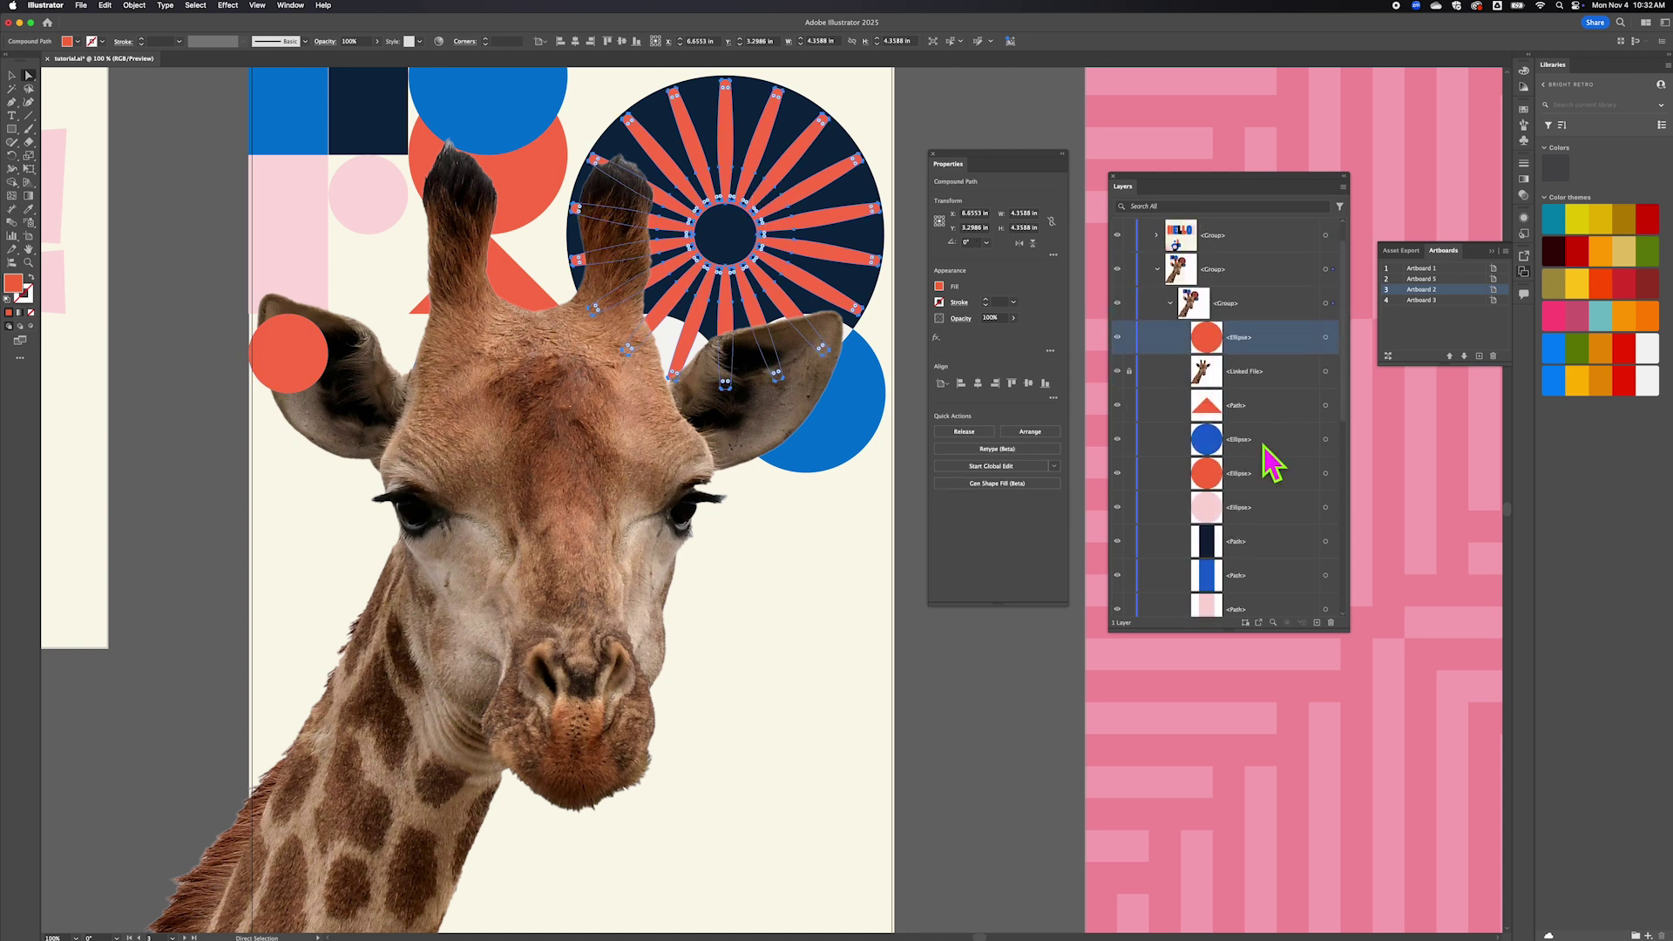
pyautogui.click(1248, 573)
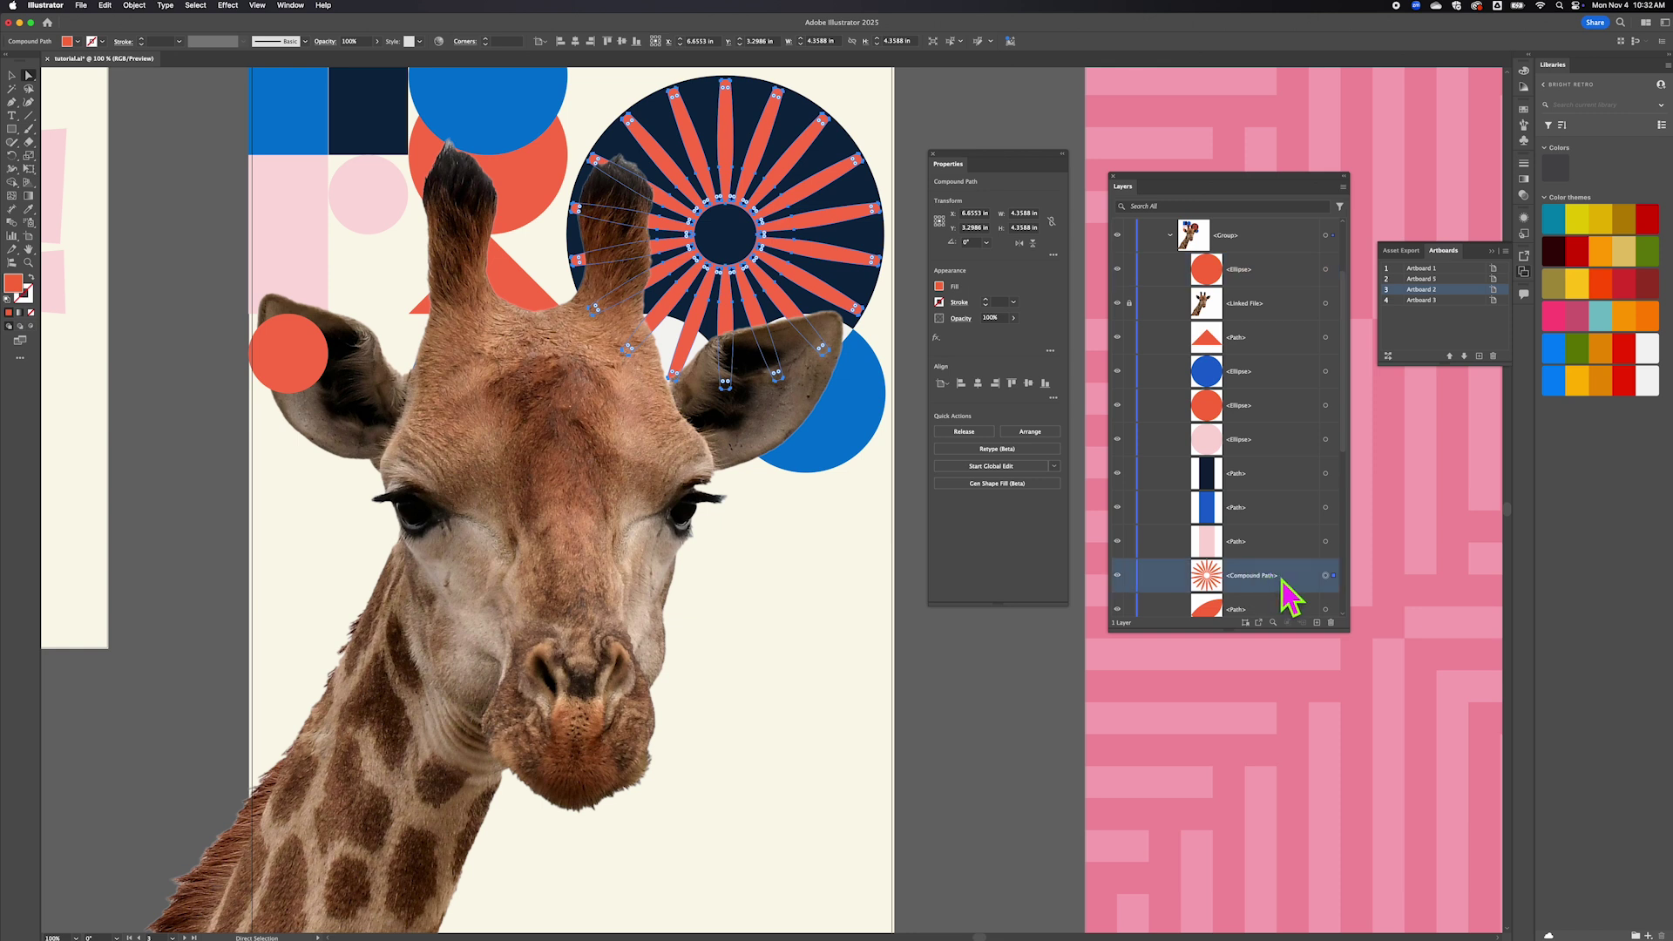
pyautogui.moveTo(1282, 585); pyautogui.dragTo(1295, 290)
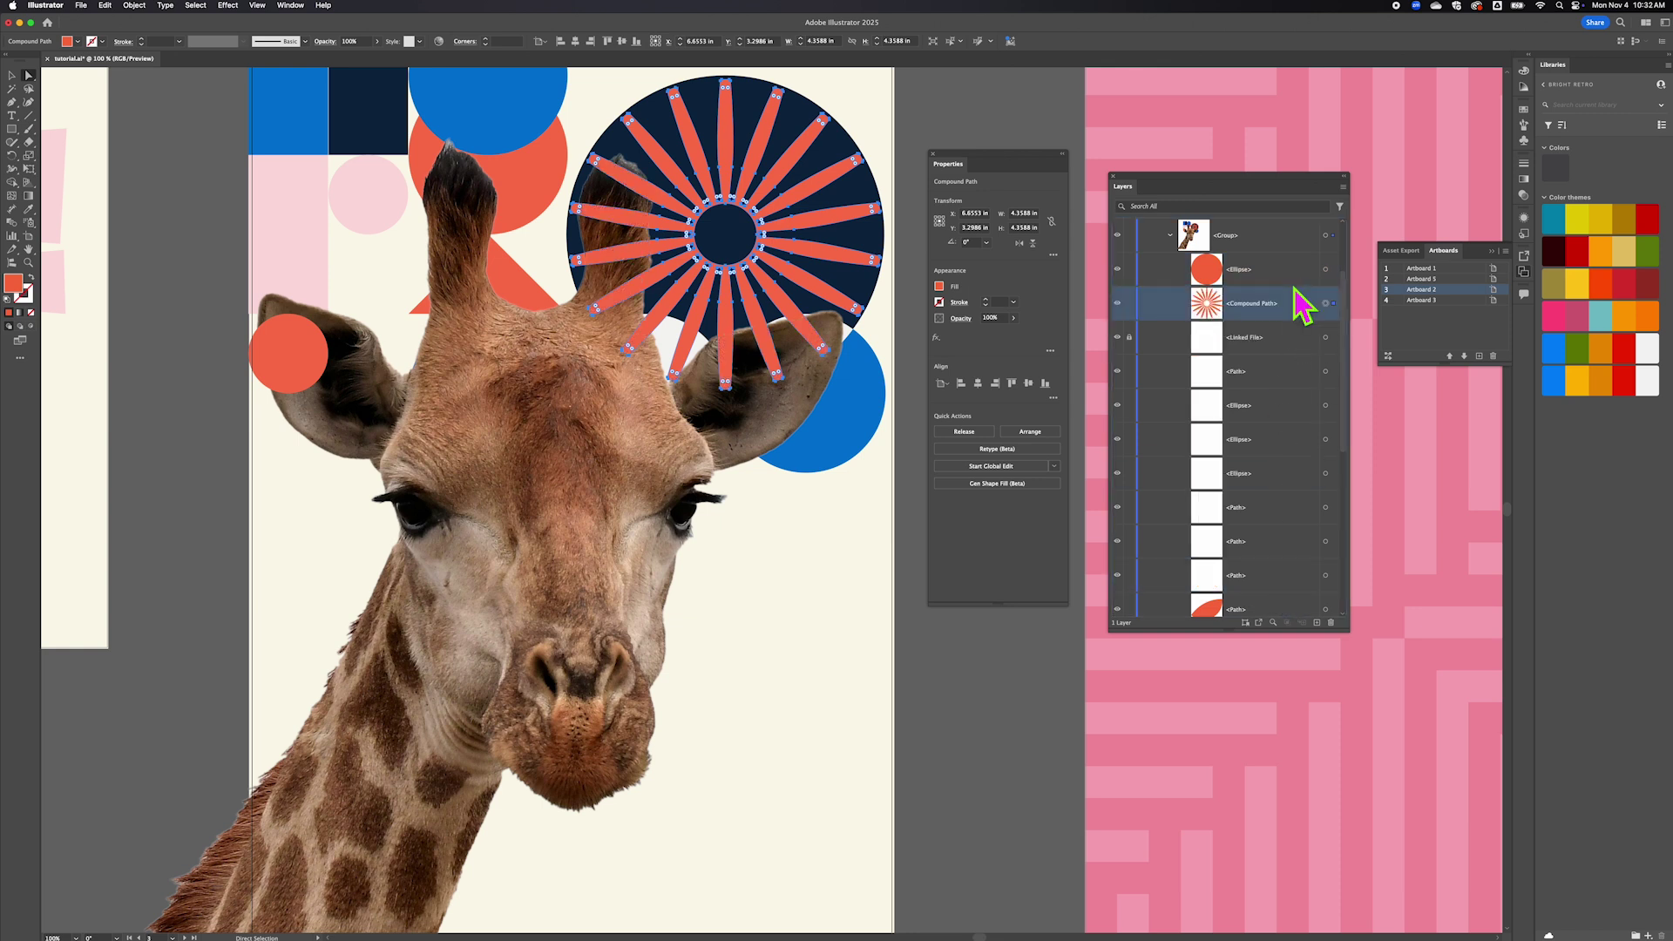
pyautogui.click(824, 582)
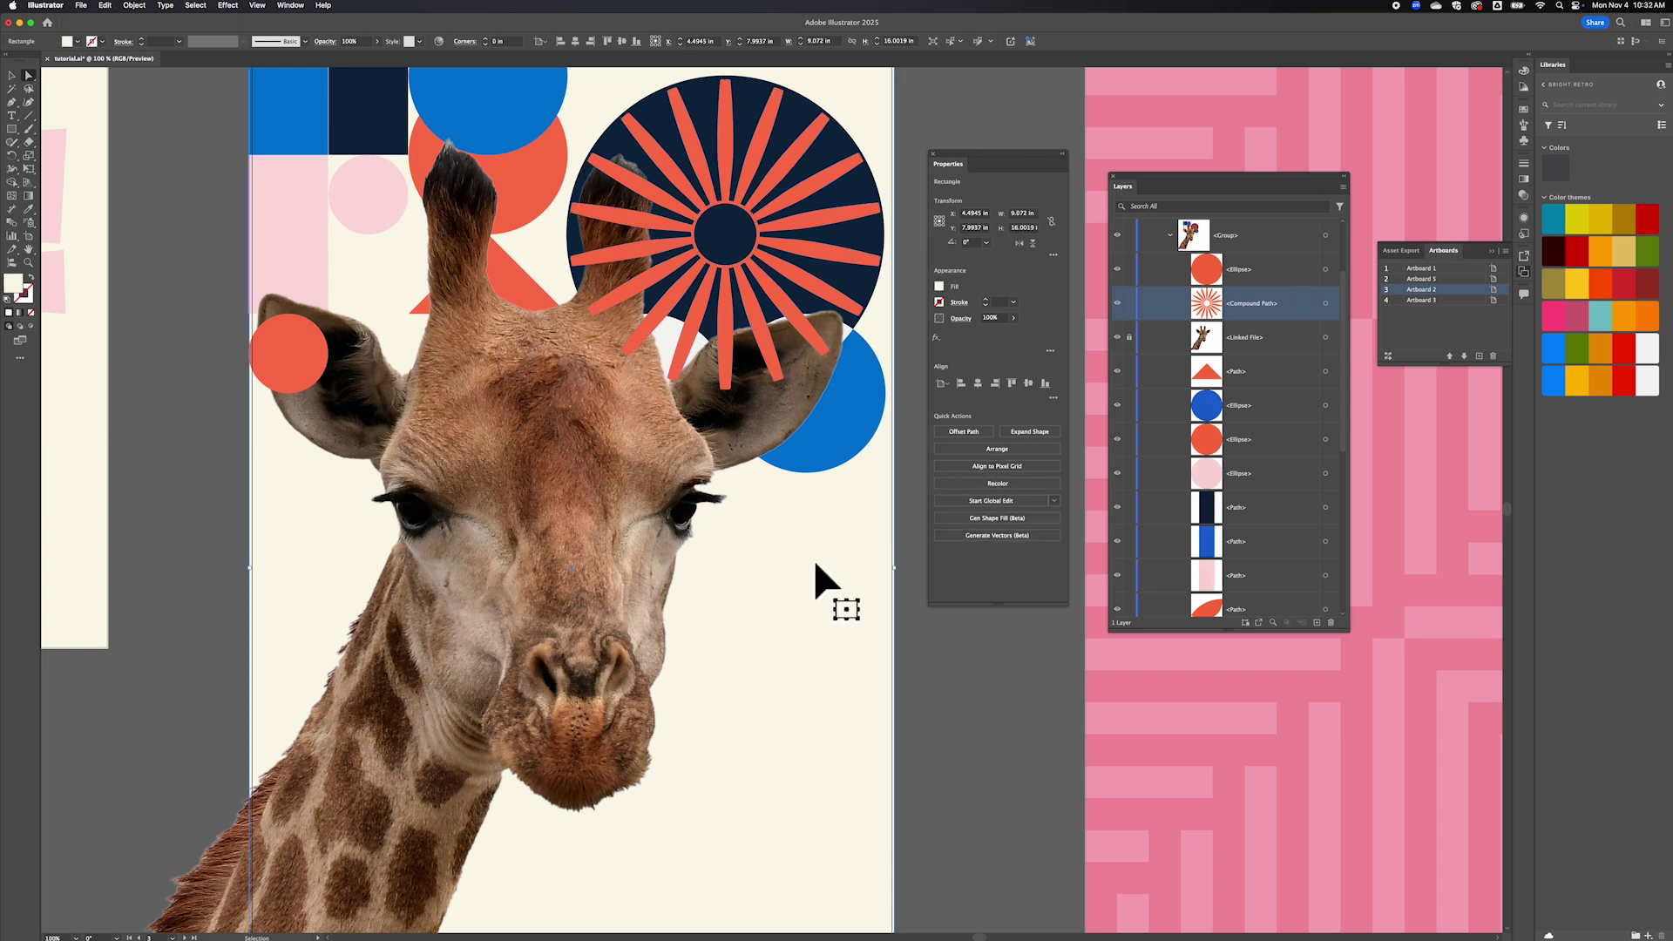
pyautogui.hotkey('ctrl', '-')
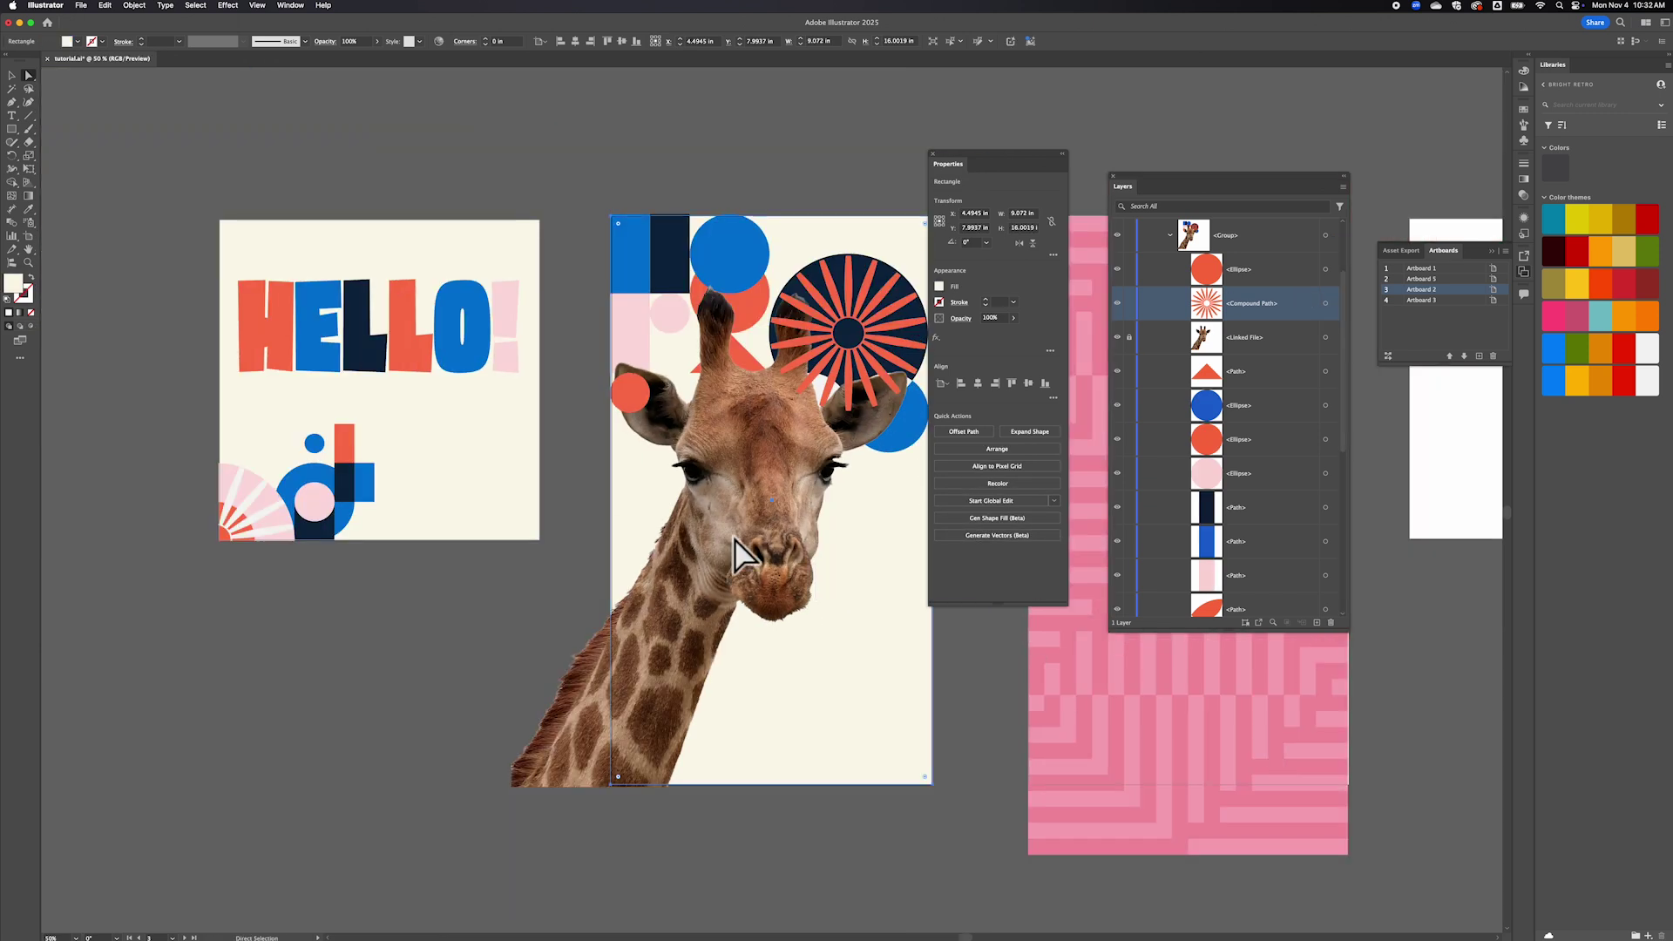
# Collapse the giraffe Group in the Layers panel and target it to inspect its contents.
pyautogui.hscroll(5, 739, 554)
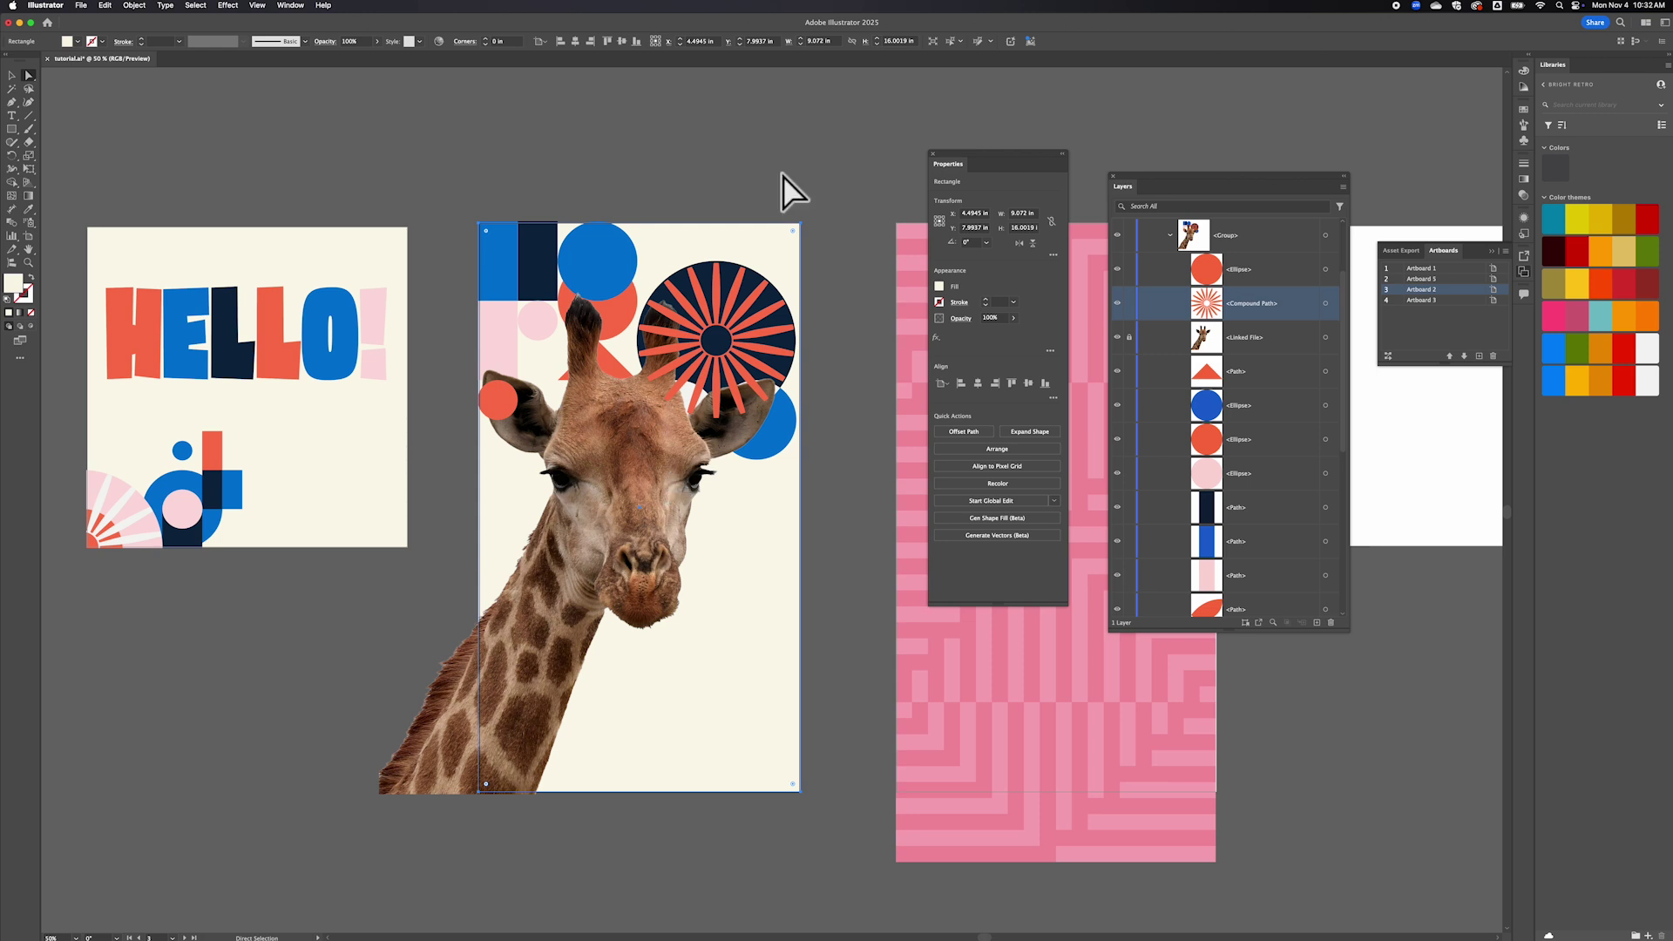
pyautogui.click(802, 156)
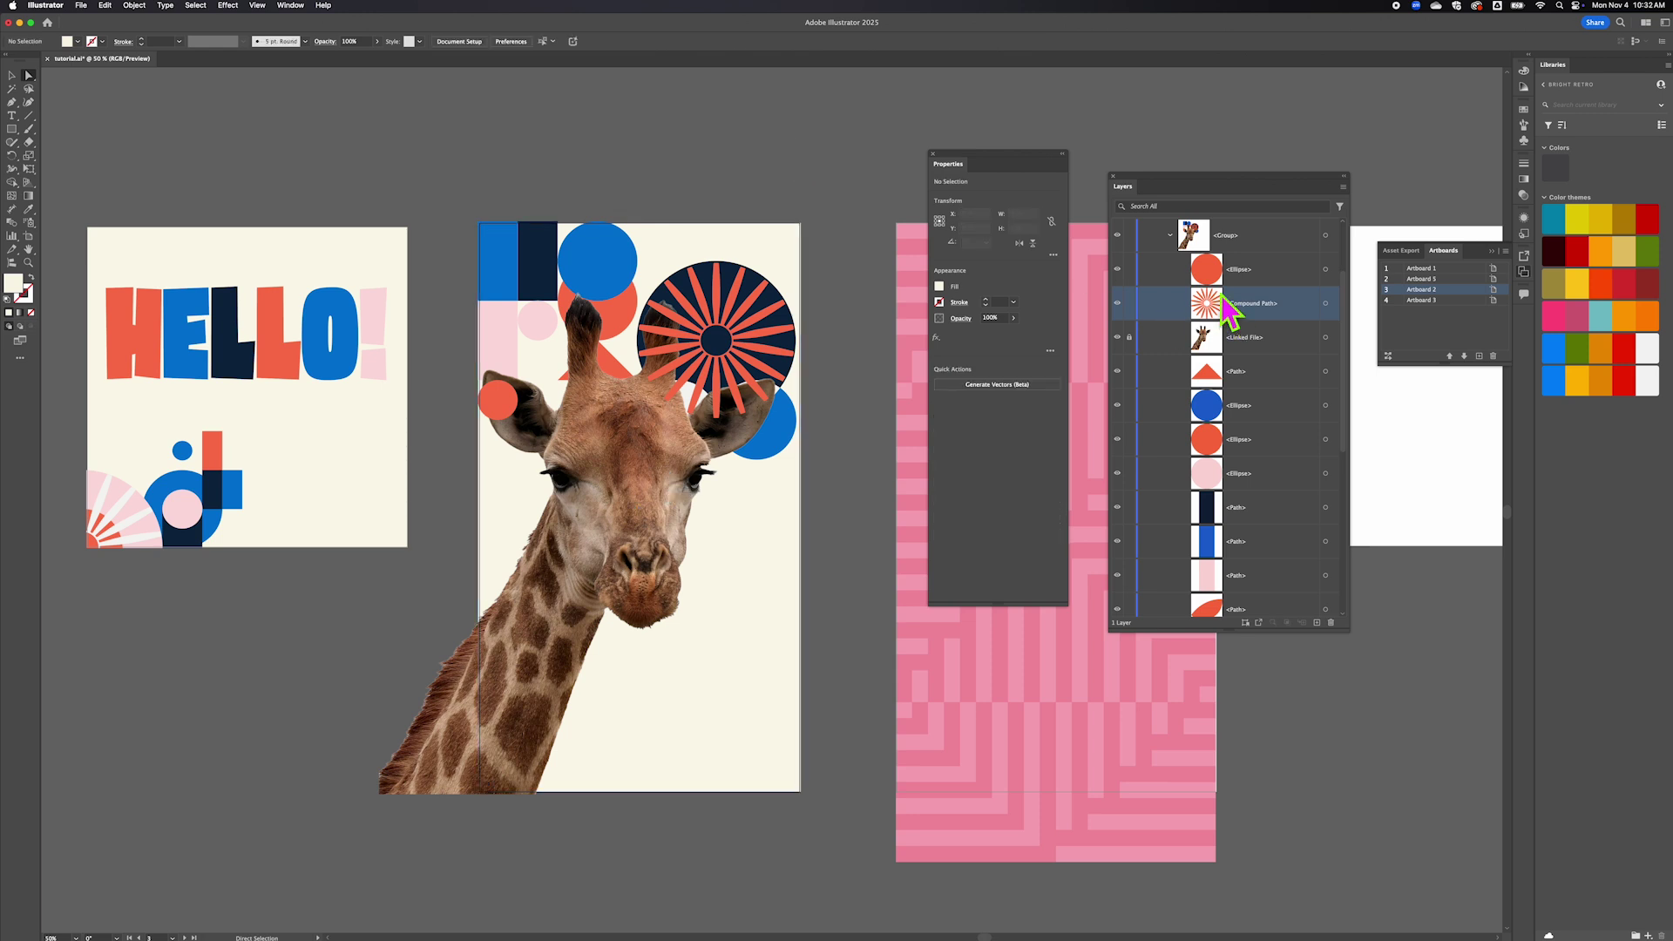
pyautogui.scroll(2, 1219, 309)
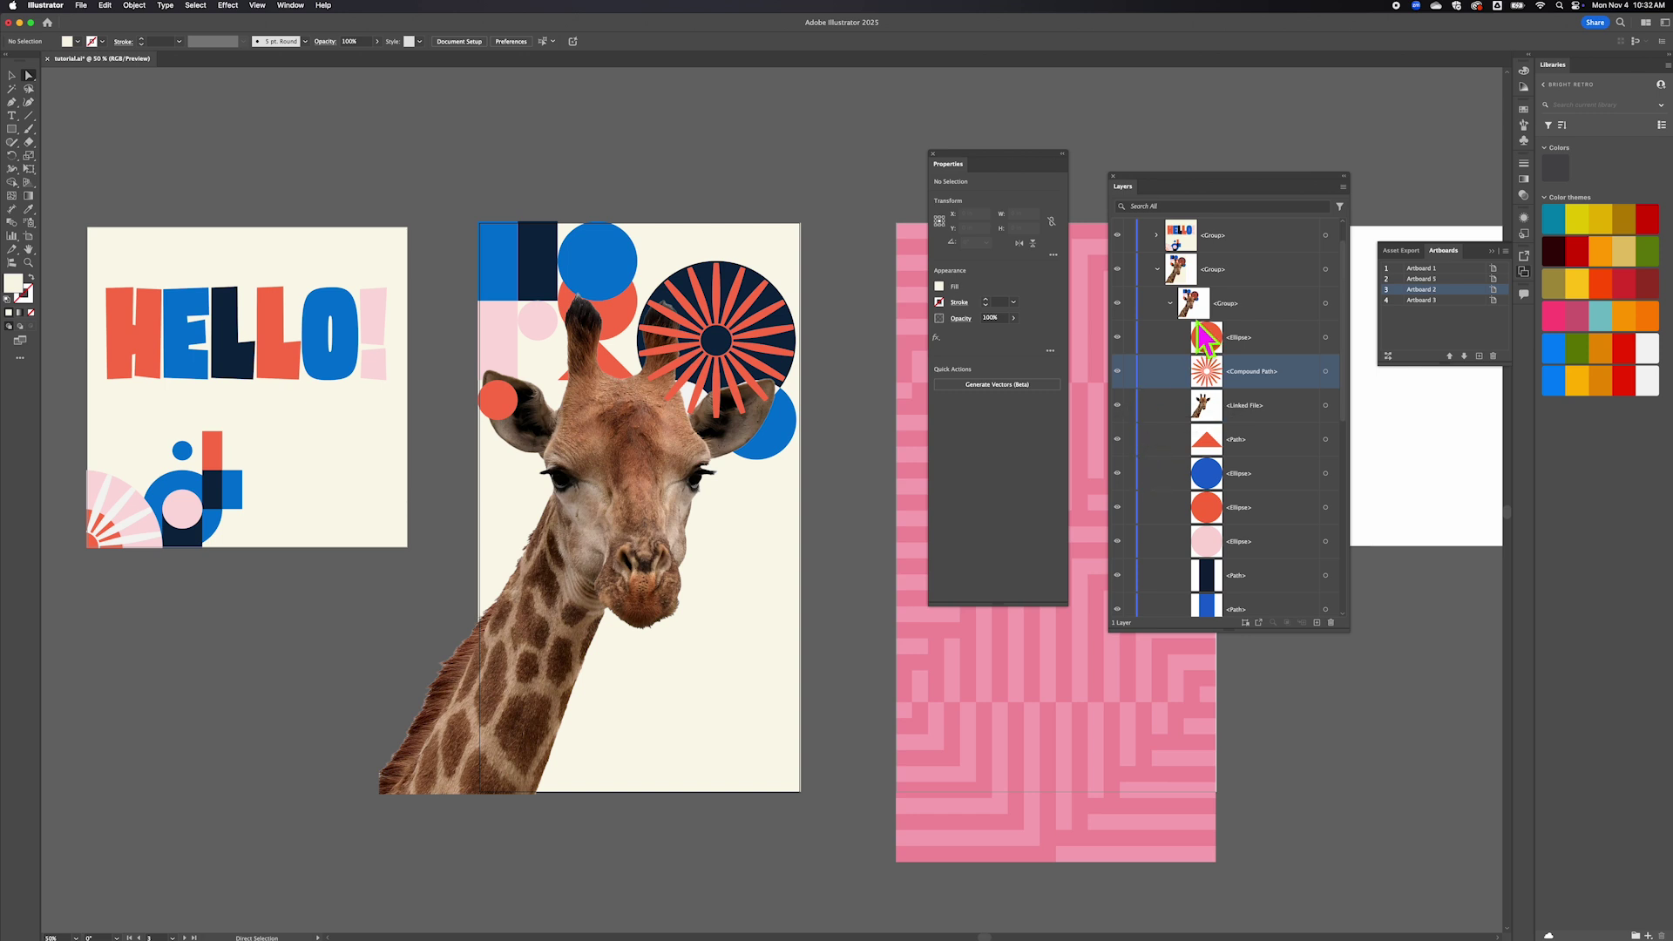
pyautogui.click(1158, 269)
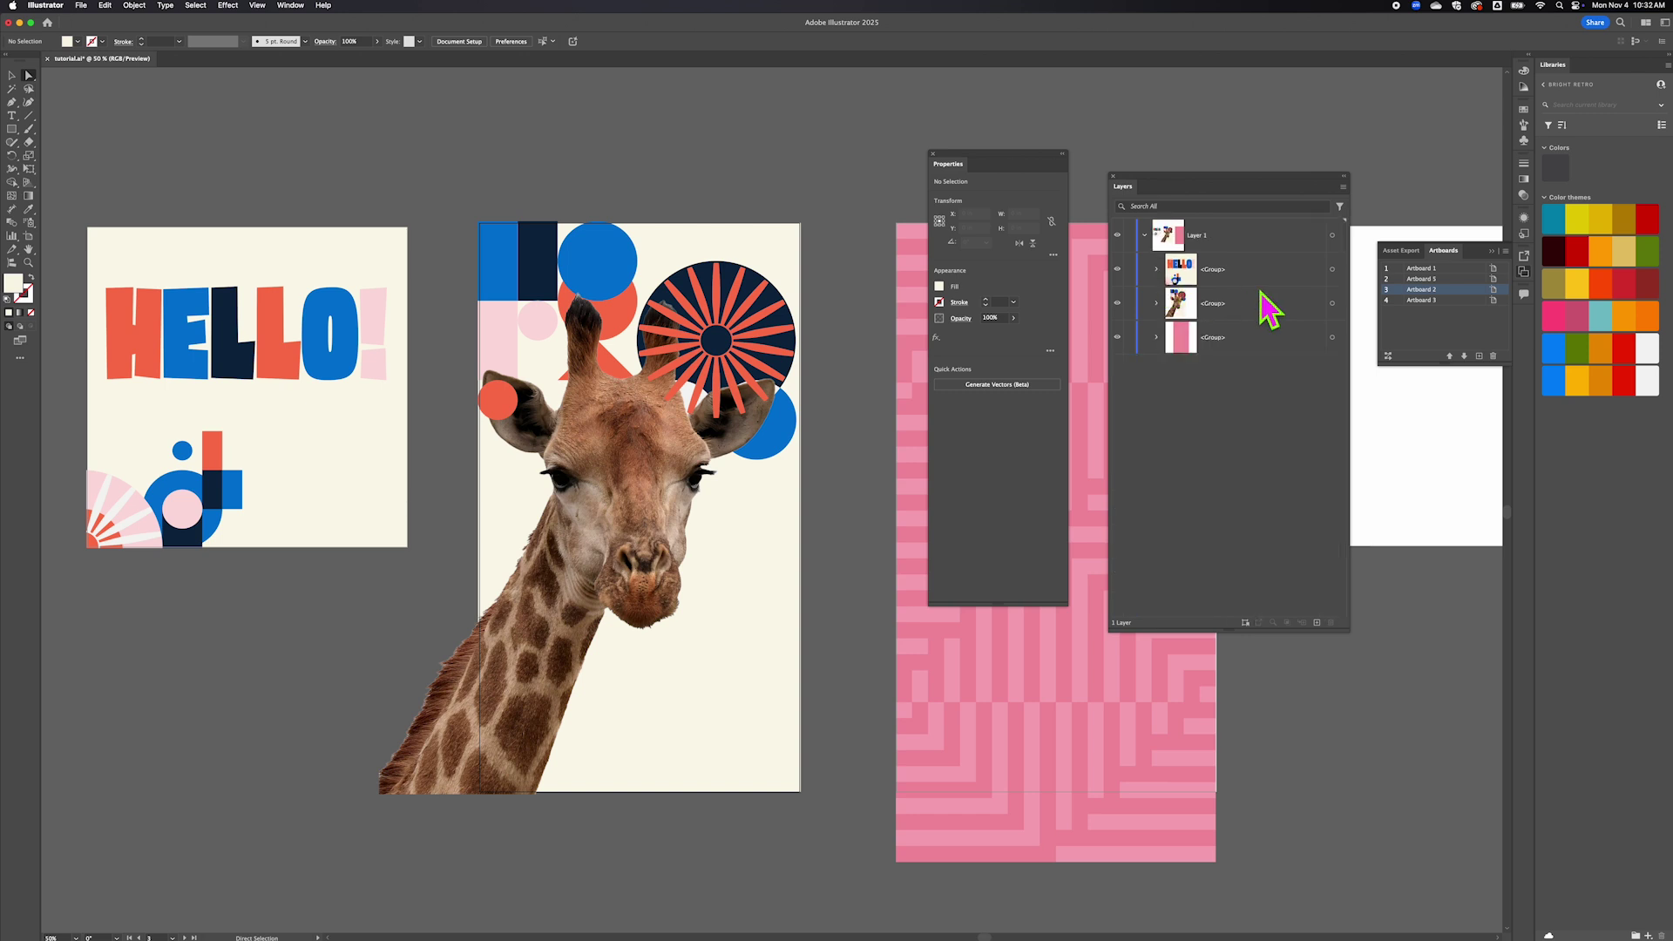
pyautogui.click(1218, 303)
pyautogui.click(1332, 304)
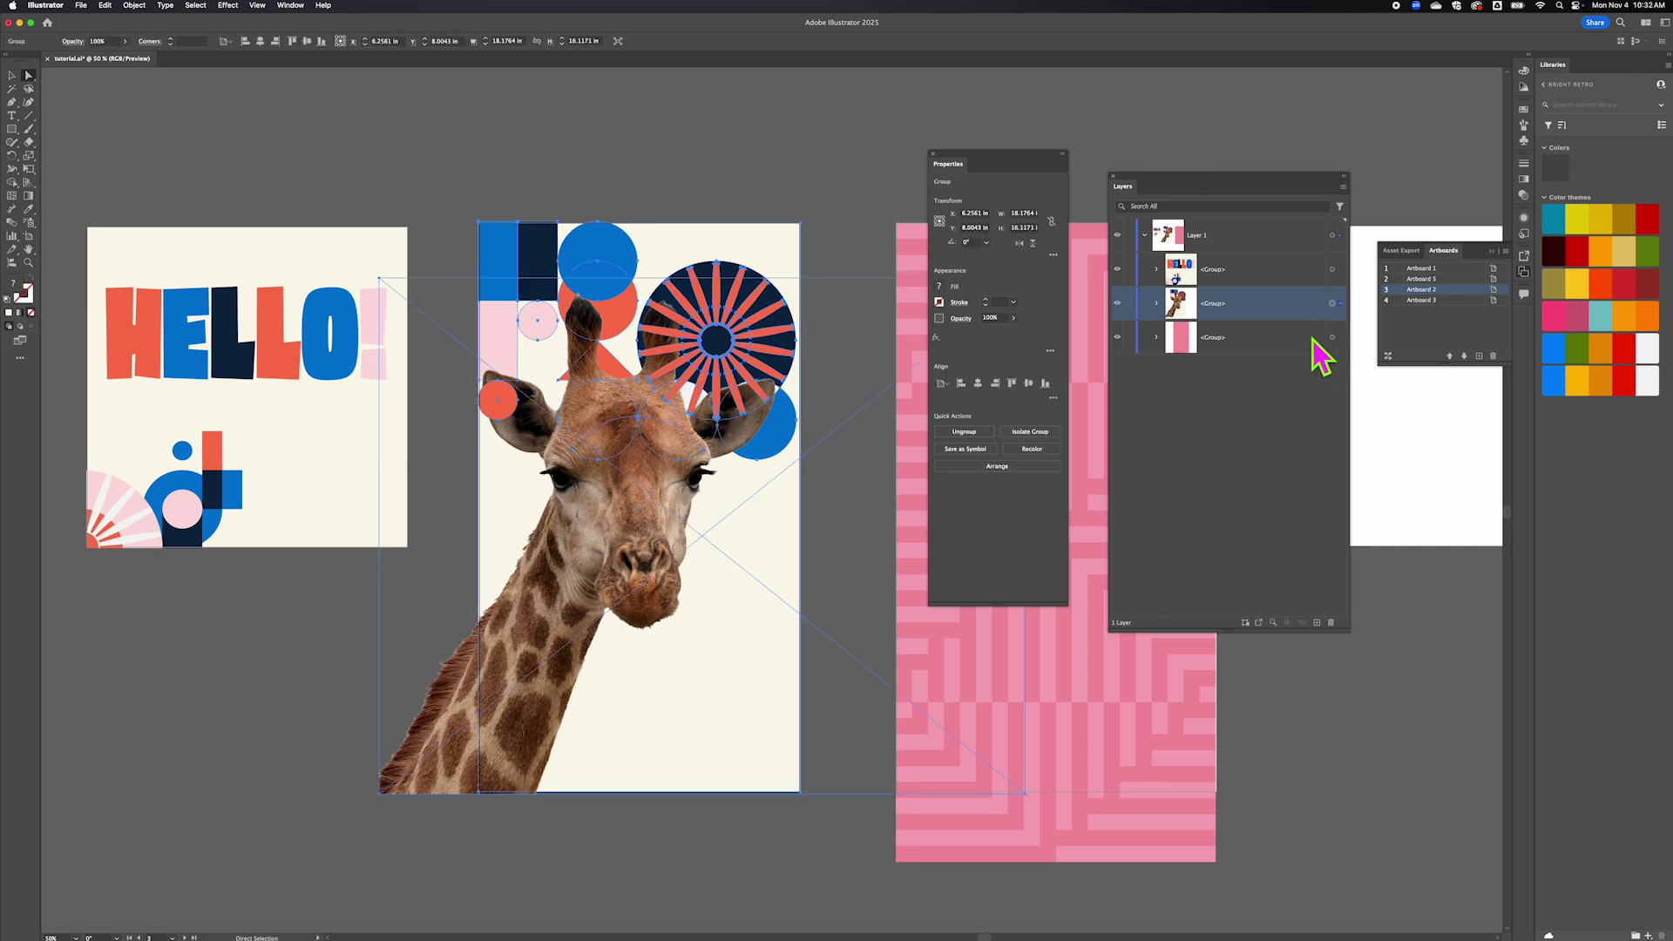
pyautogui.click(821, 163)
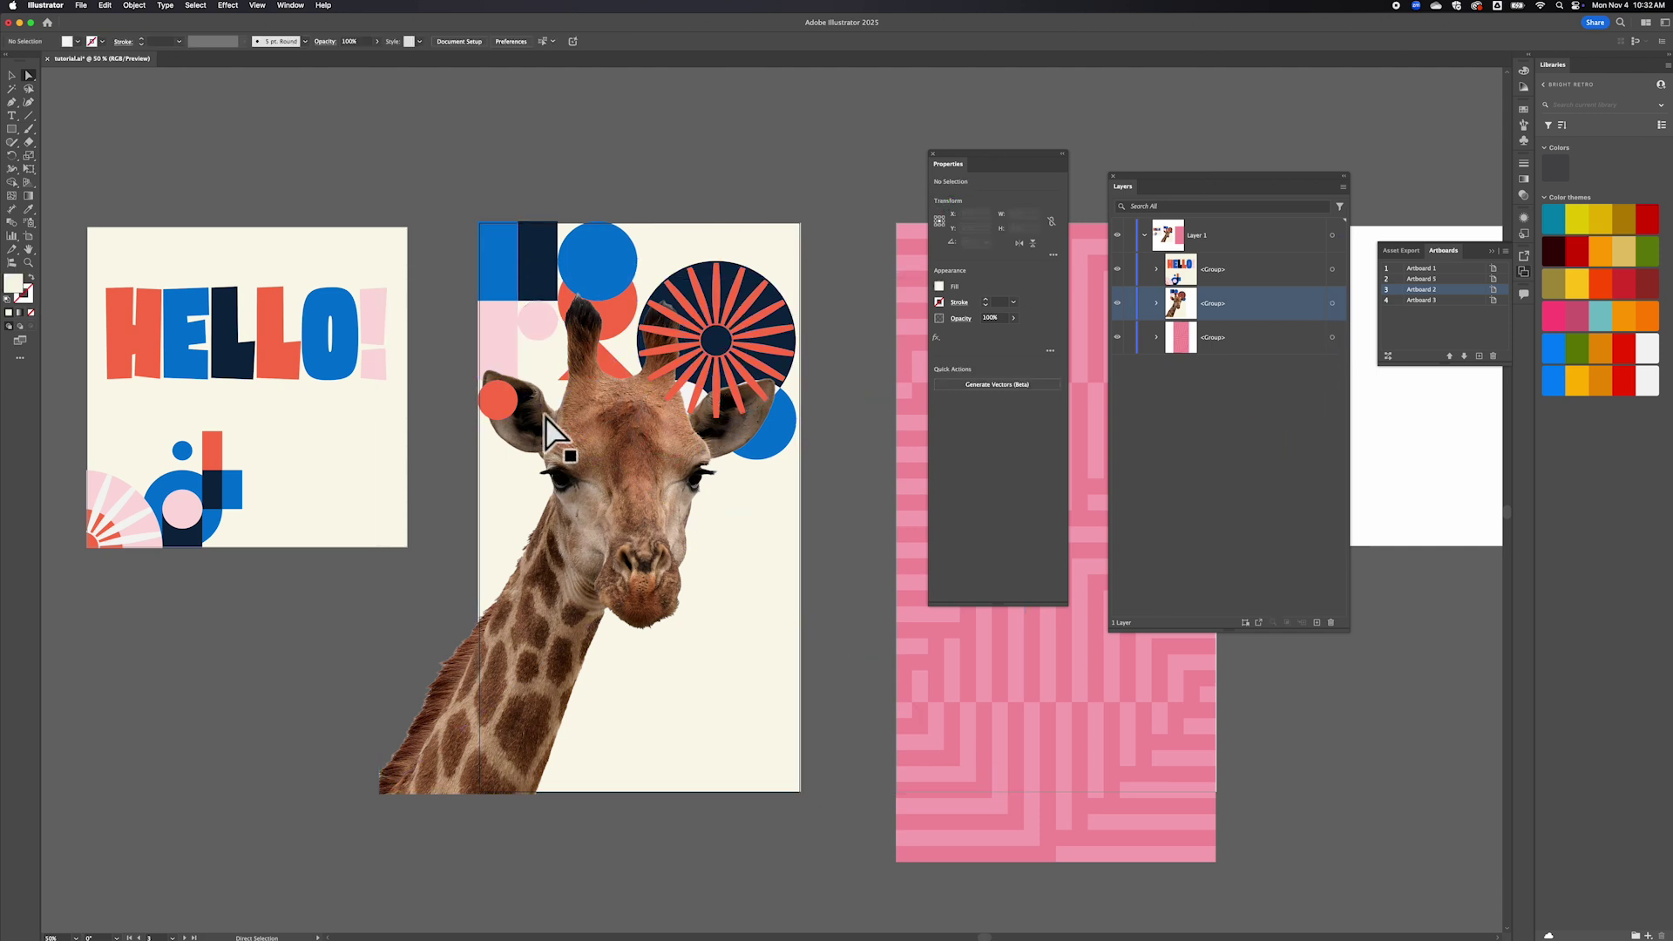
# Pan back to the giraffe poster and check the giraffe photo by selecting it.
pyautogui.scroll(-2, 544, 426)
pyautogui.hscroll(-1, 544, 427)
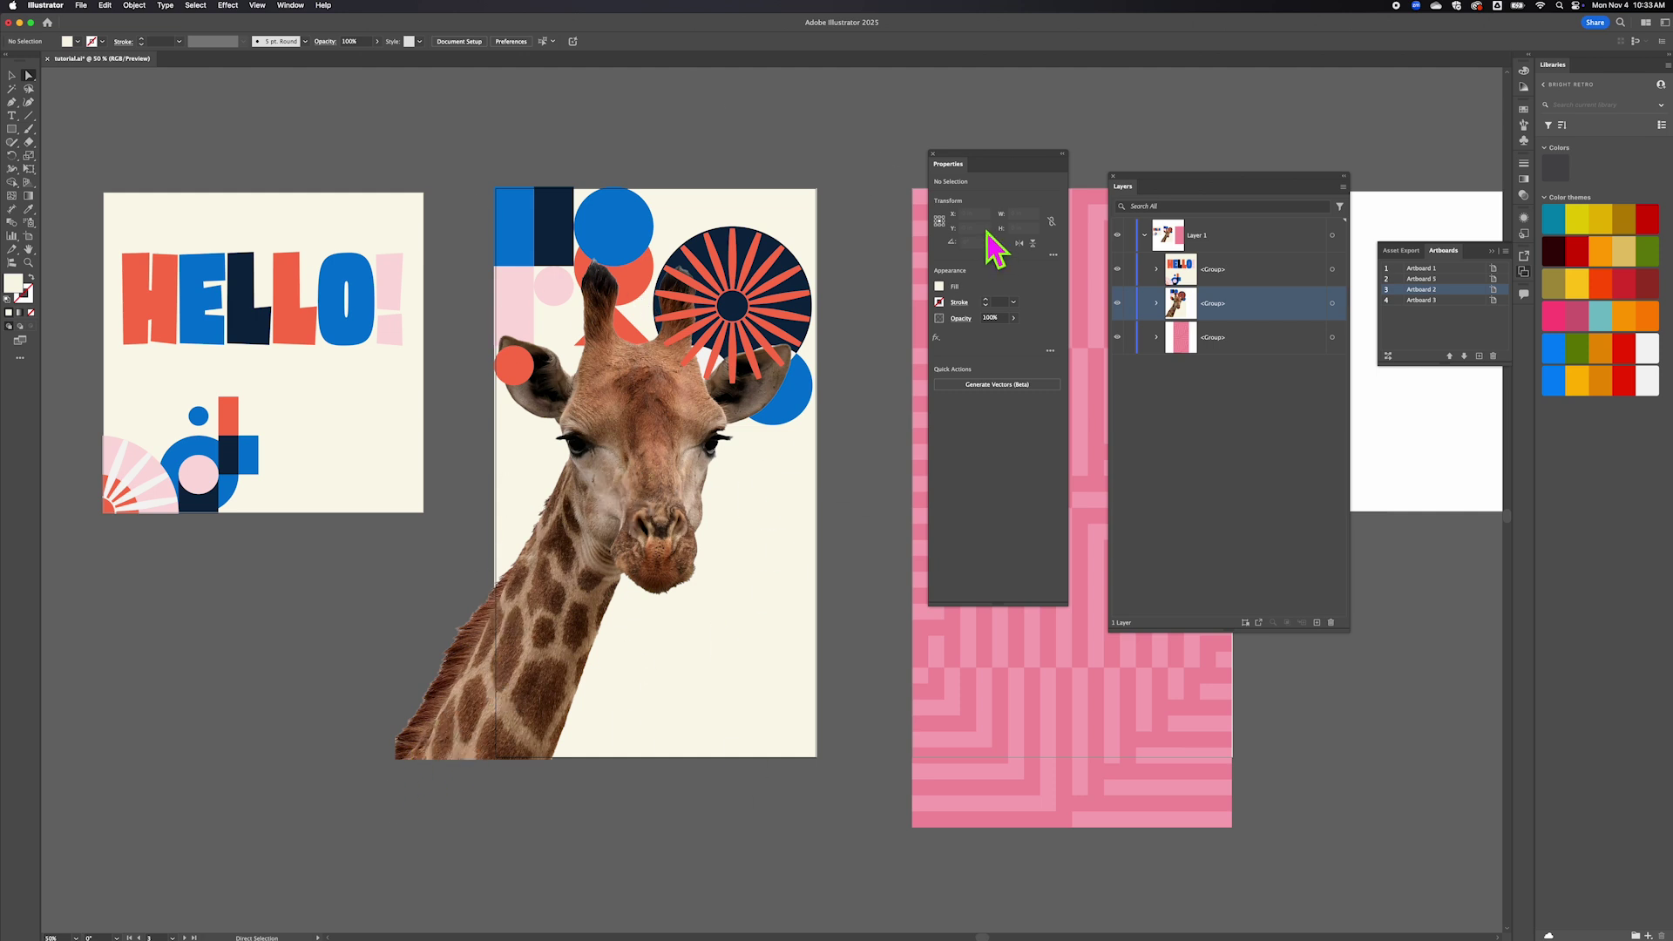
pyautogui.click(473, 312)
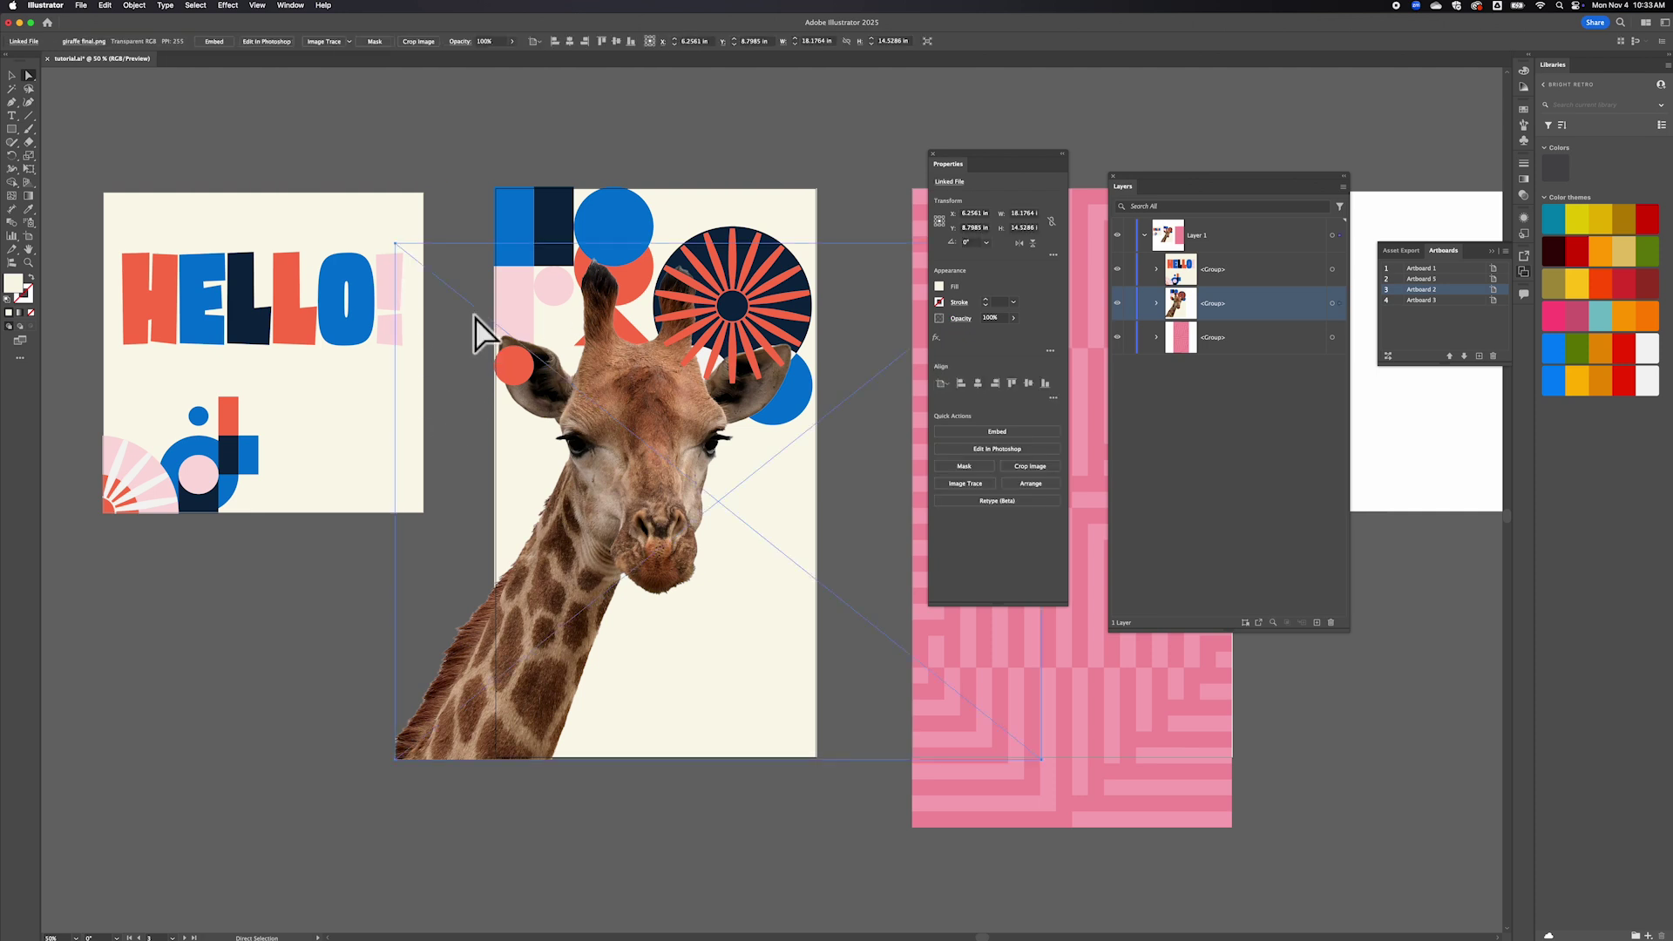
pyautogui.click(508, 162)
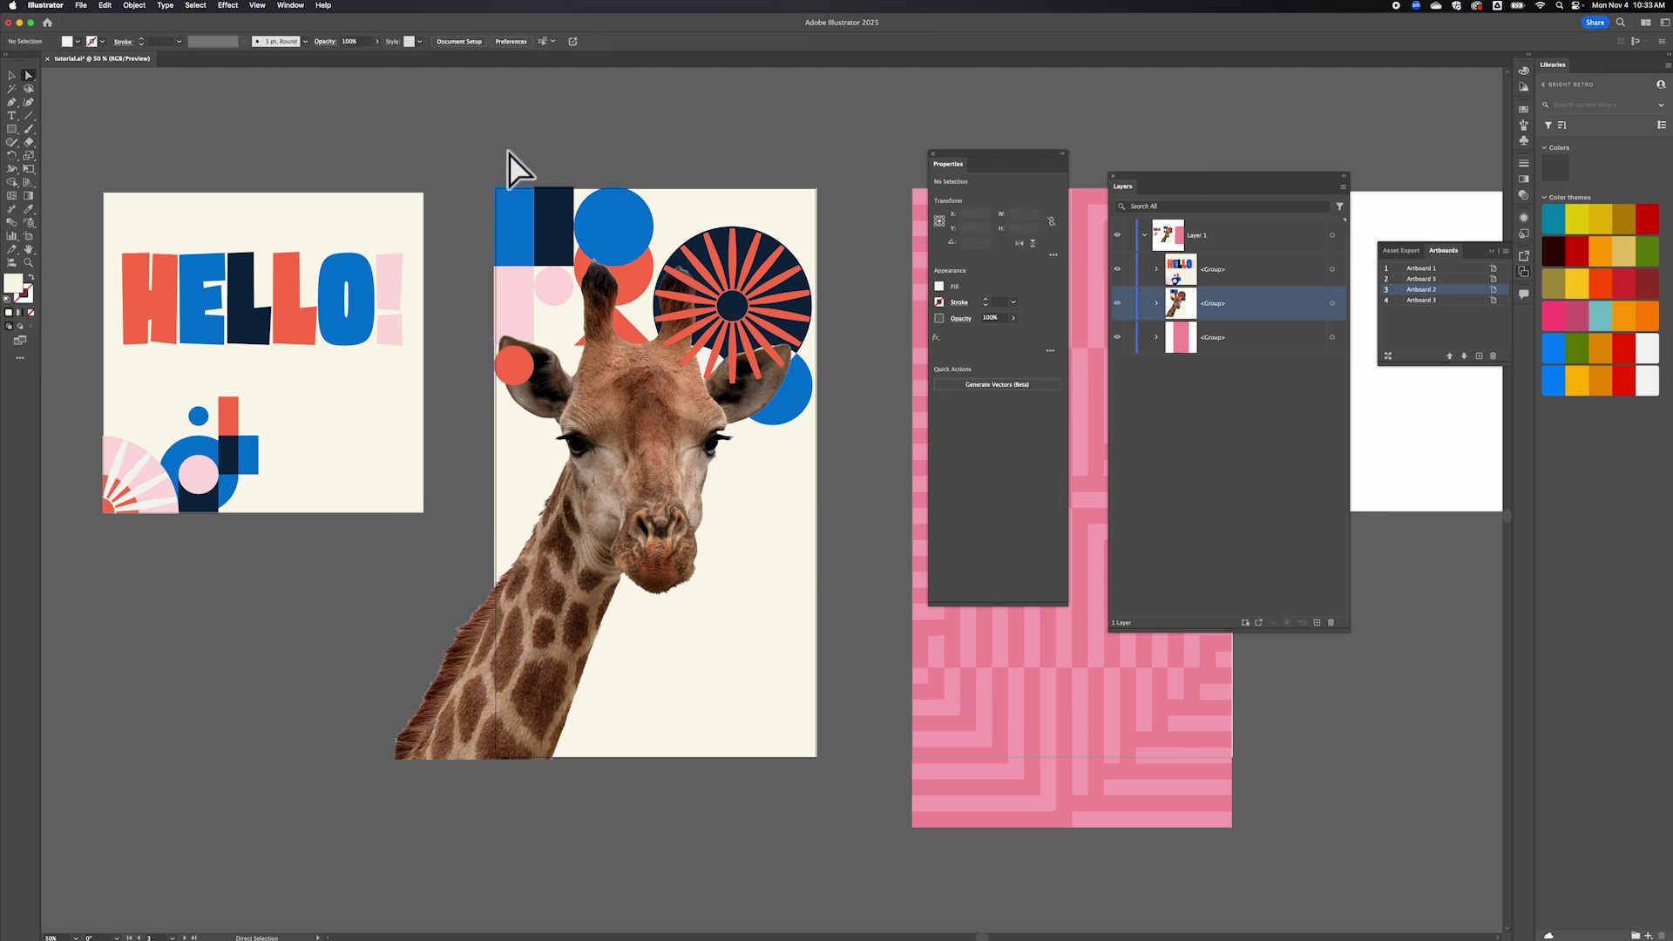
# Draw a roughly 9.19 by 4.5 in rectangle over the poster's bottom band, hiding the lower neck.
pyautogui.click(12, 130)
pyautogui.moveTo(496, 610); pyautogui.dragTo(818, 758)
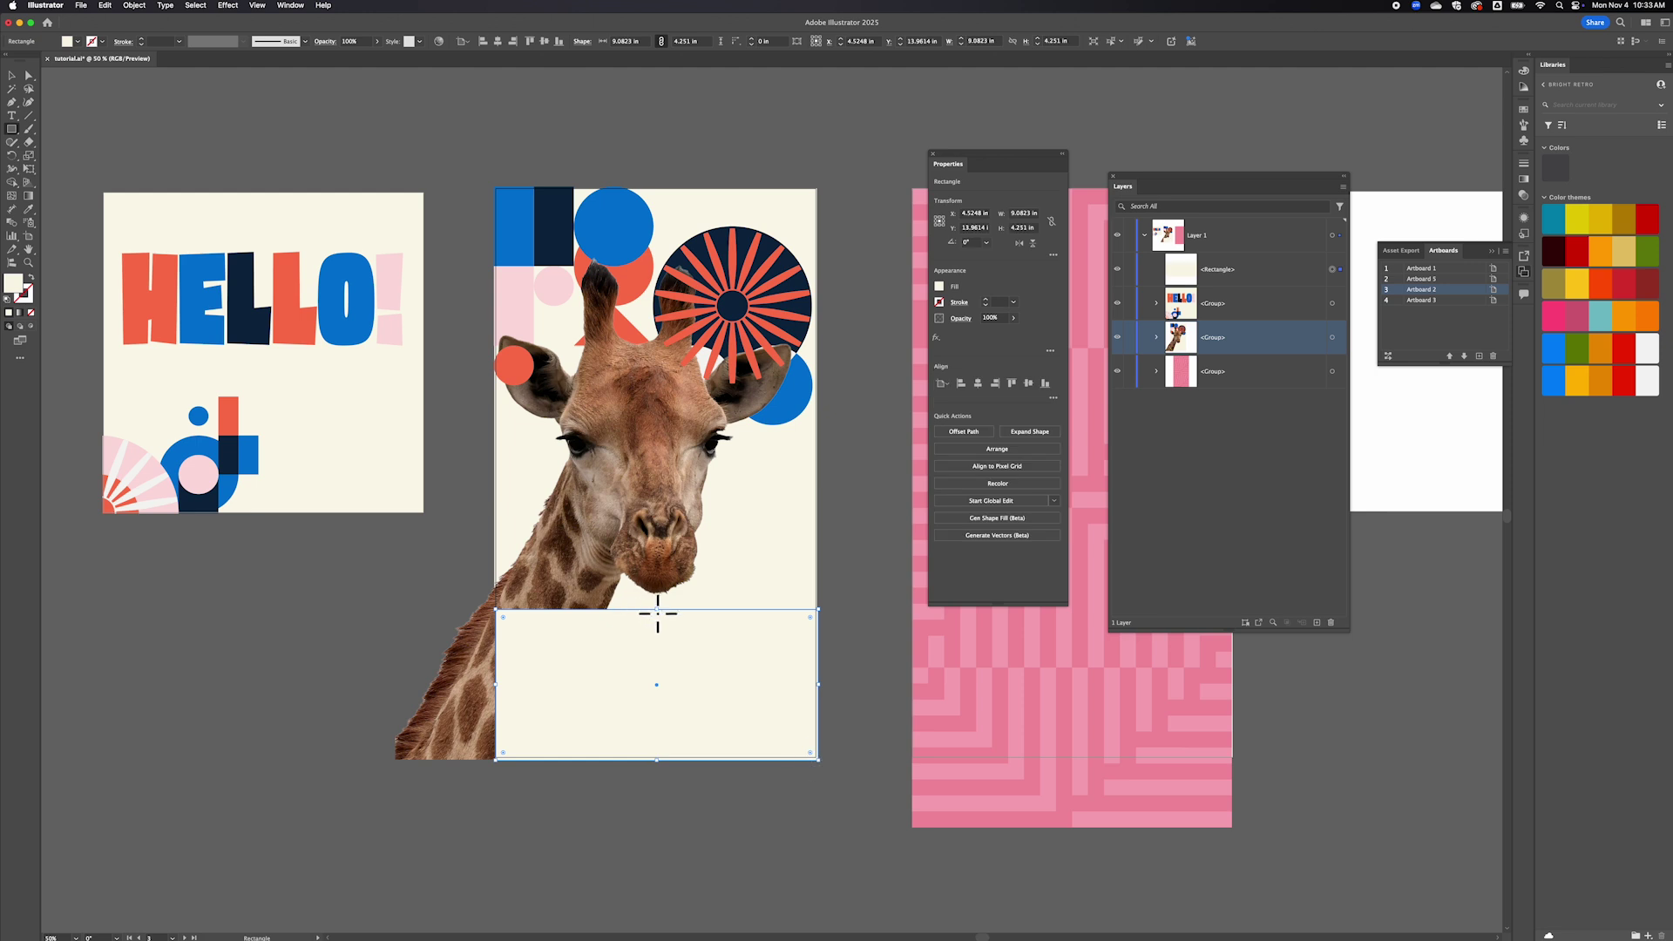
pyautogui.moveTo(658, 611)
pyautogui.mouseDown()
pyautogui.moveTo(658, 591)
pyautogui.moveTo(660, 604)
pyautogui.mouseUp()
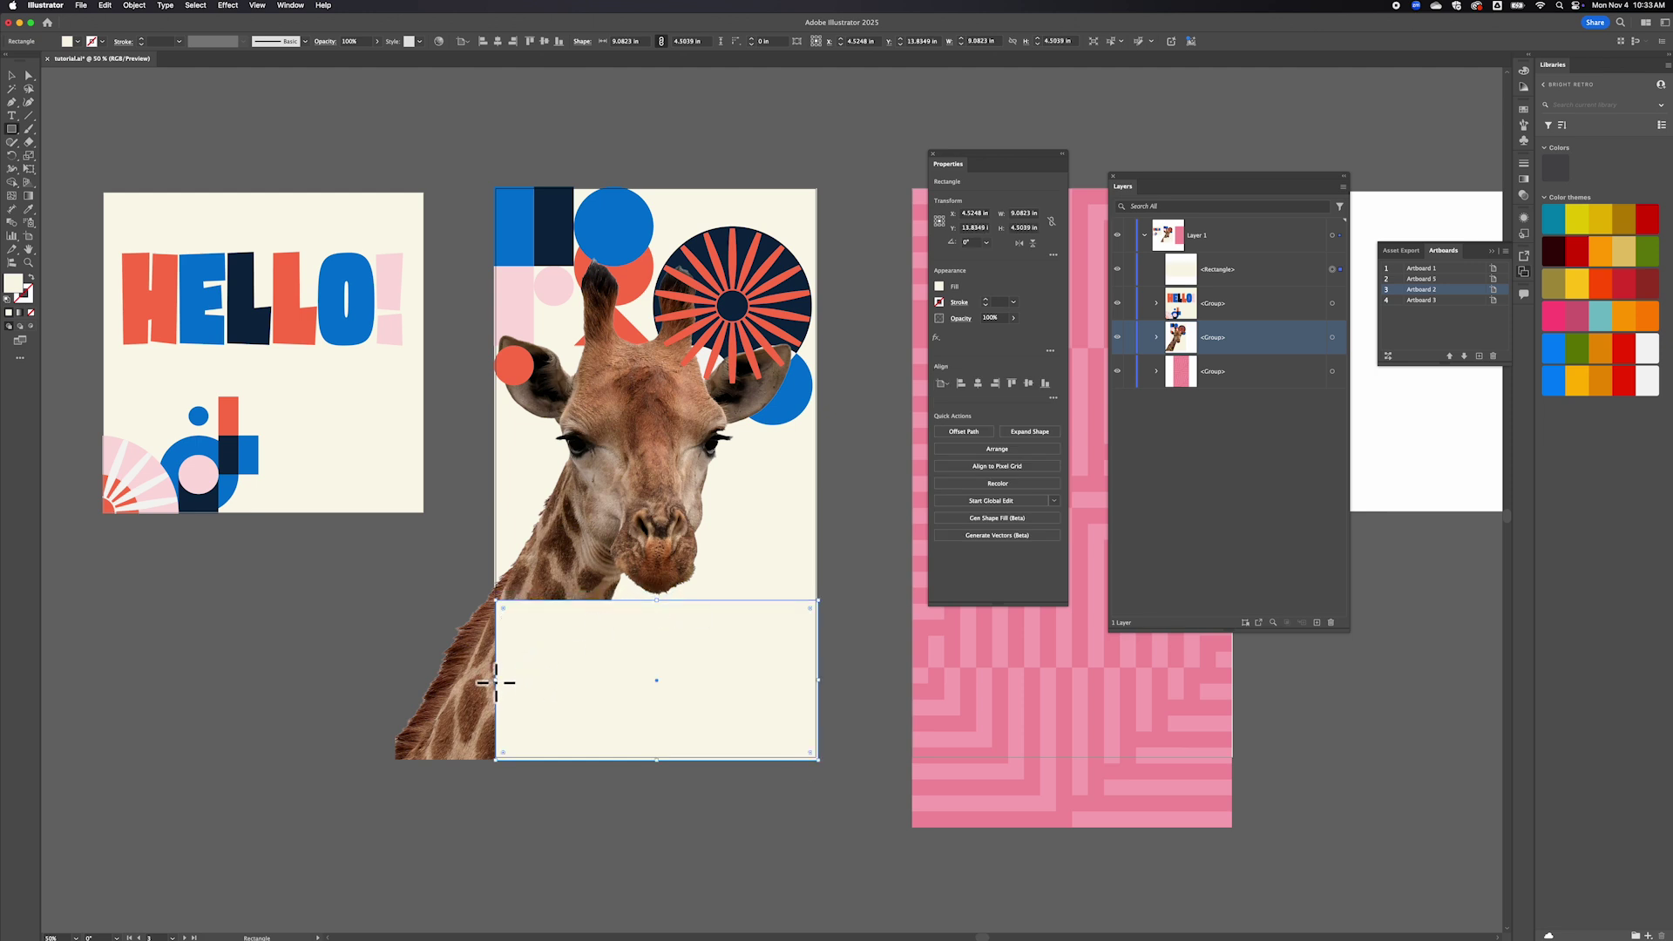
pyautogui.moveTo(496, 682); pyautogui.dragTo(491, 685)
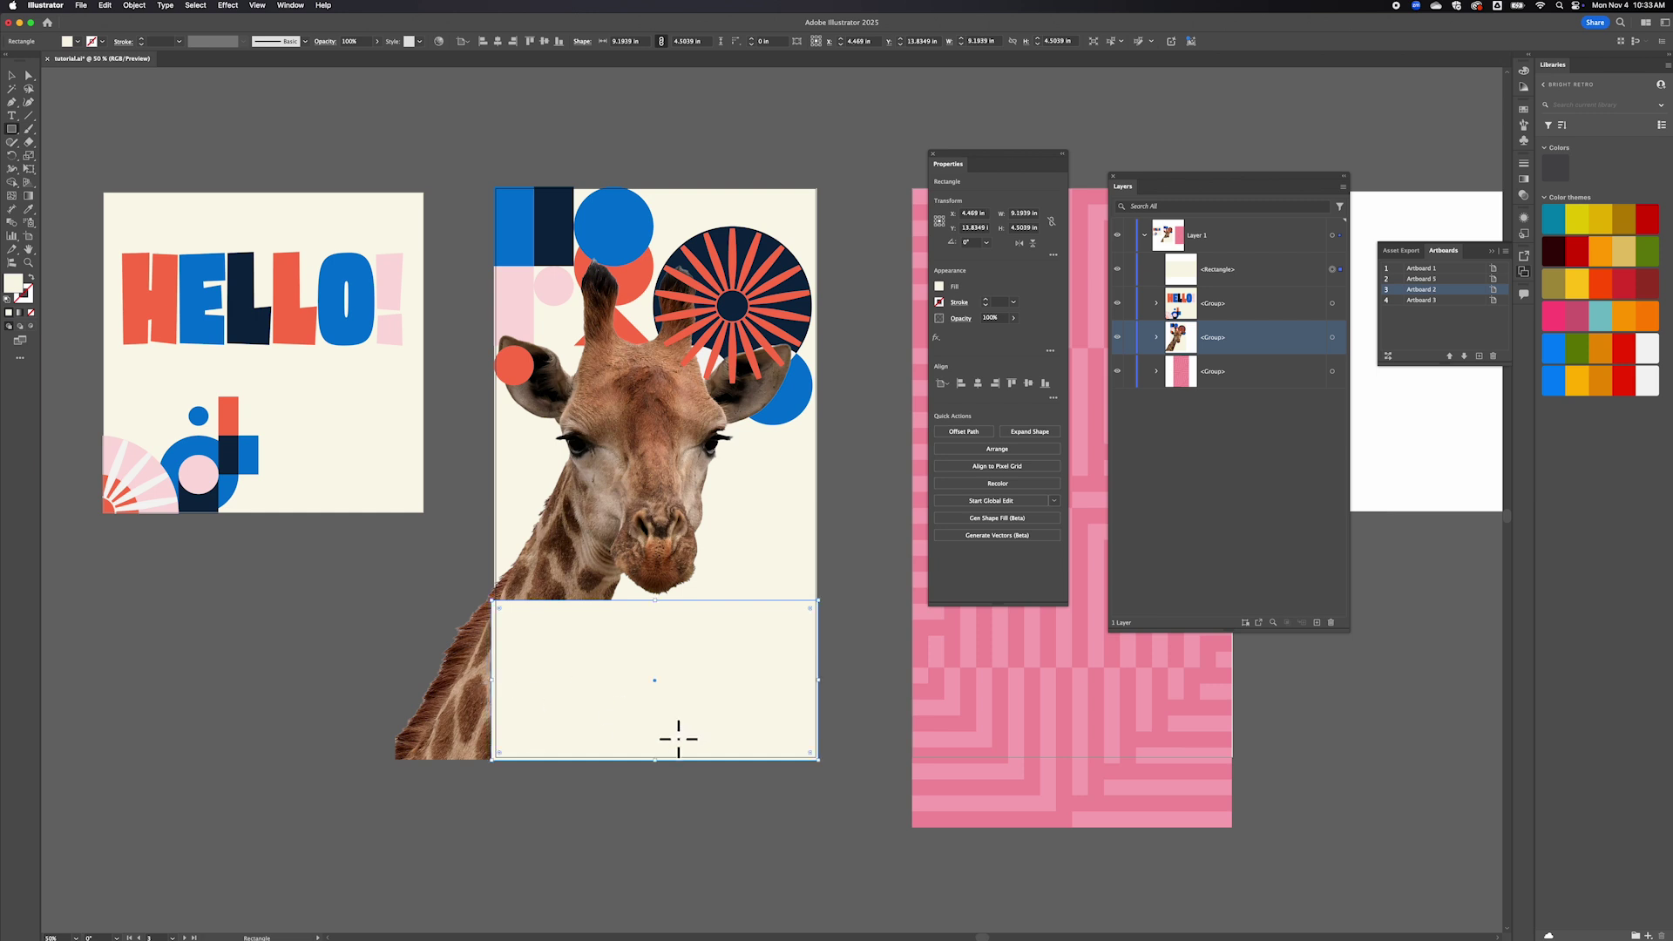
# Fill the bottom band rectangle with coral red sampled from a coral shape using the Eyedropper.
pyautogui.press('i')
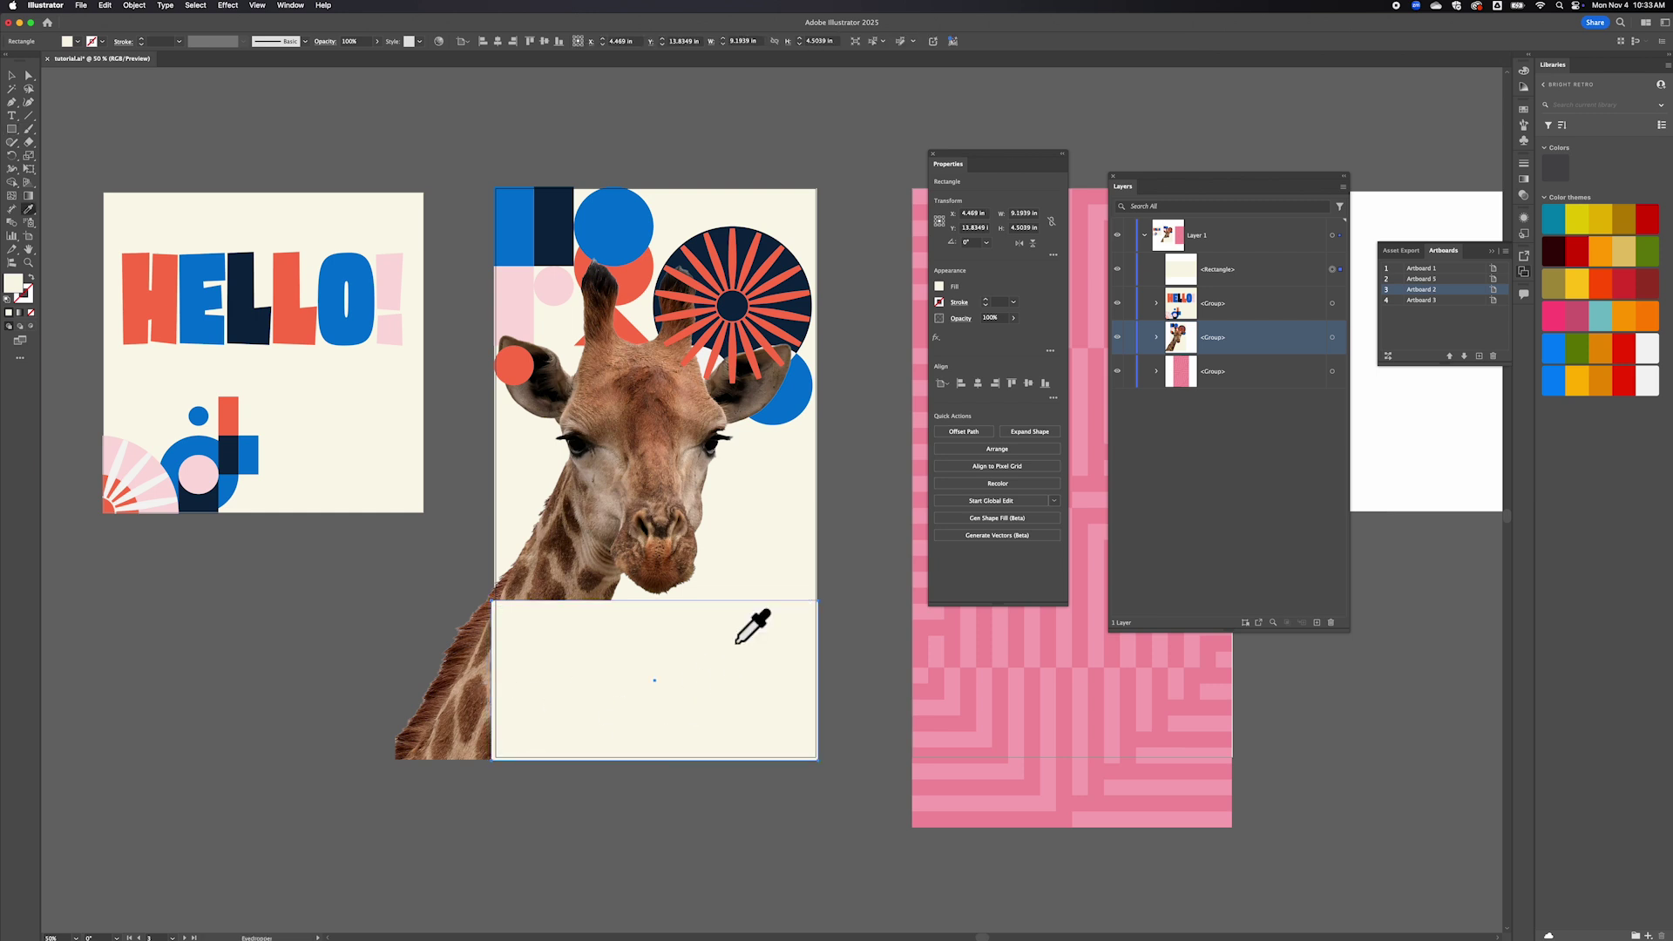
pyautogui.click(637, 272)
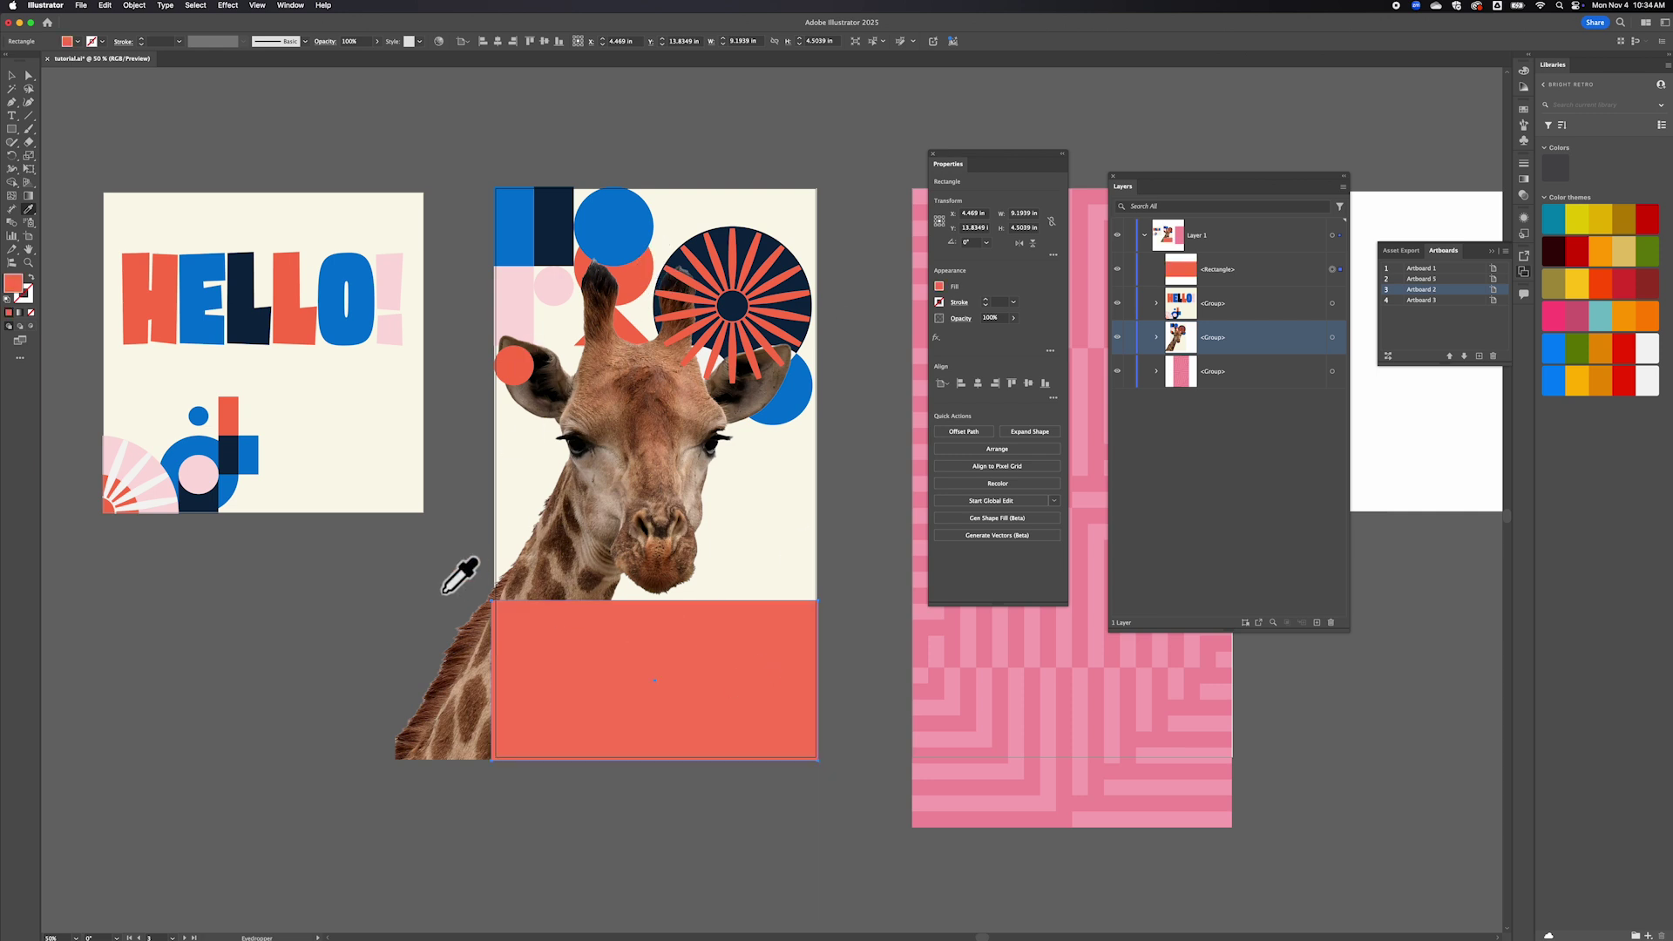
pyautogui.click(12, 117)
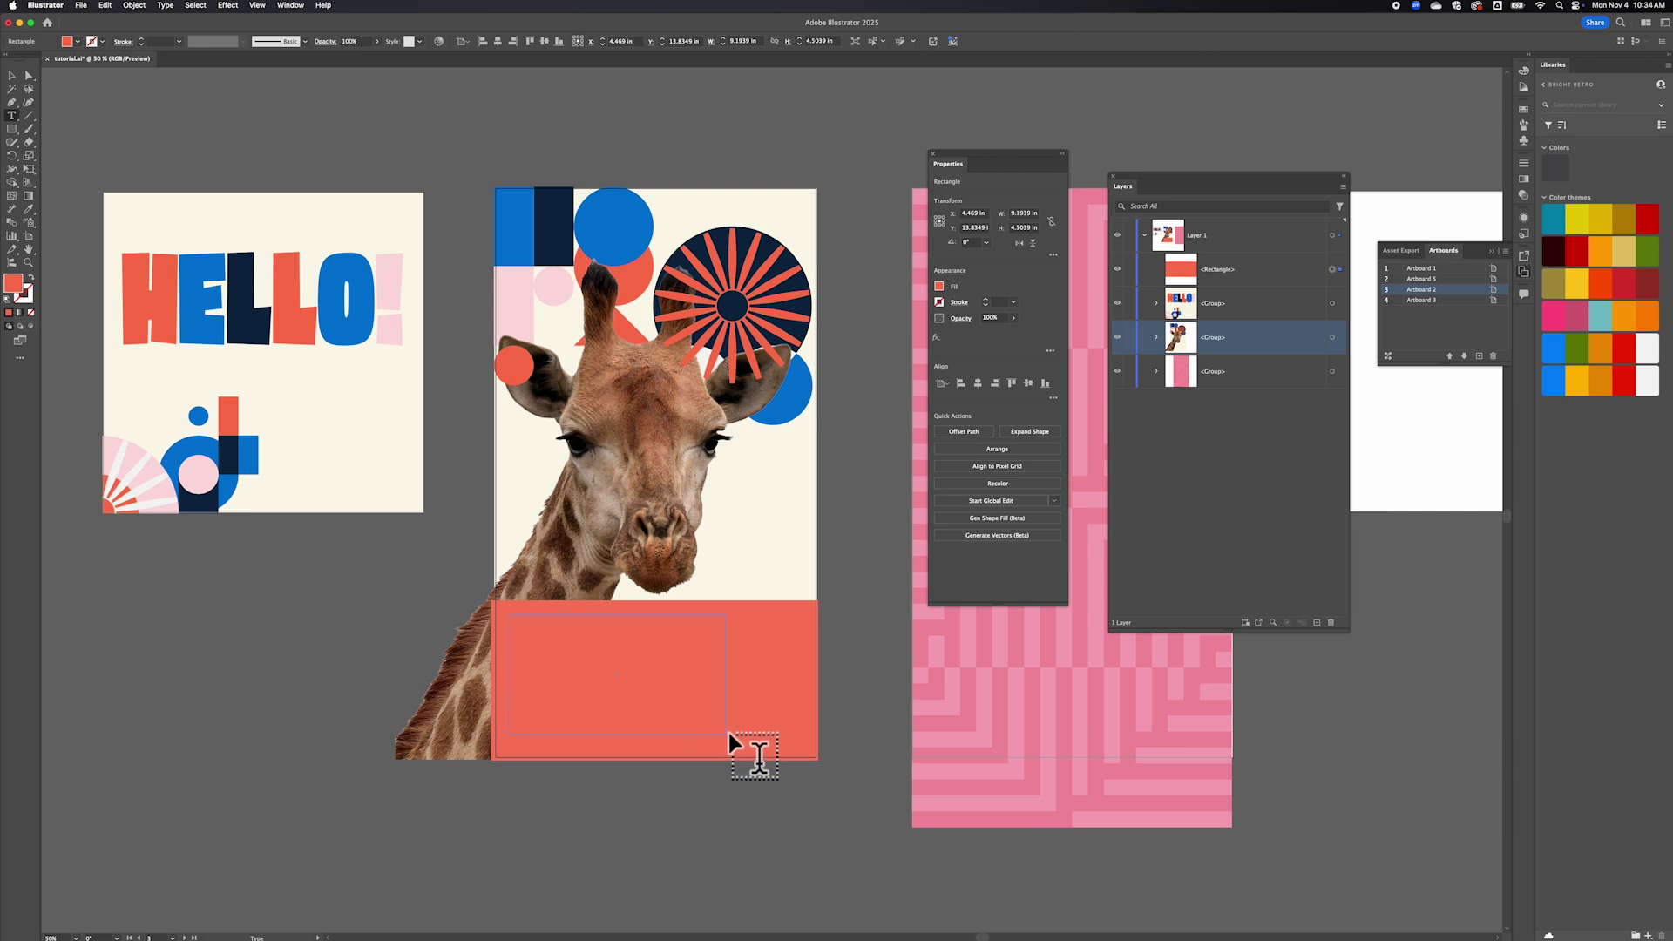
# Type 'Hello!' in a text frame on the coral band and set it to 75 pt.
pyautogui.moveTo(728, 734); pyautogui.dragTo(799, 743)
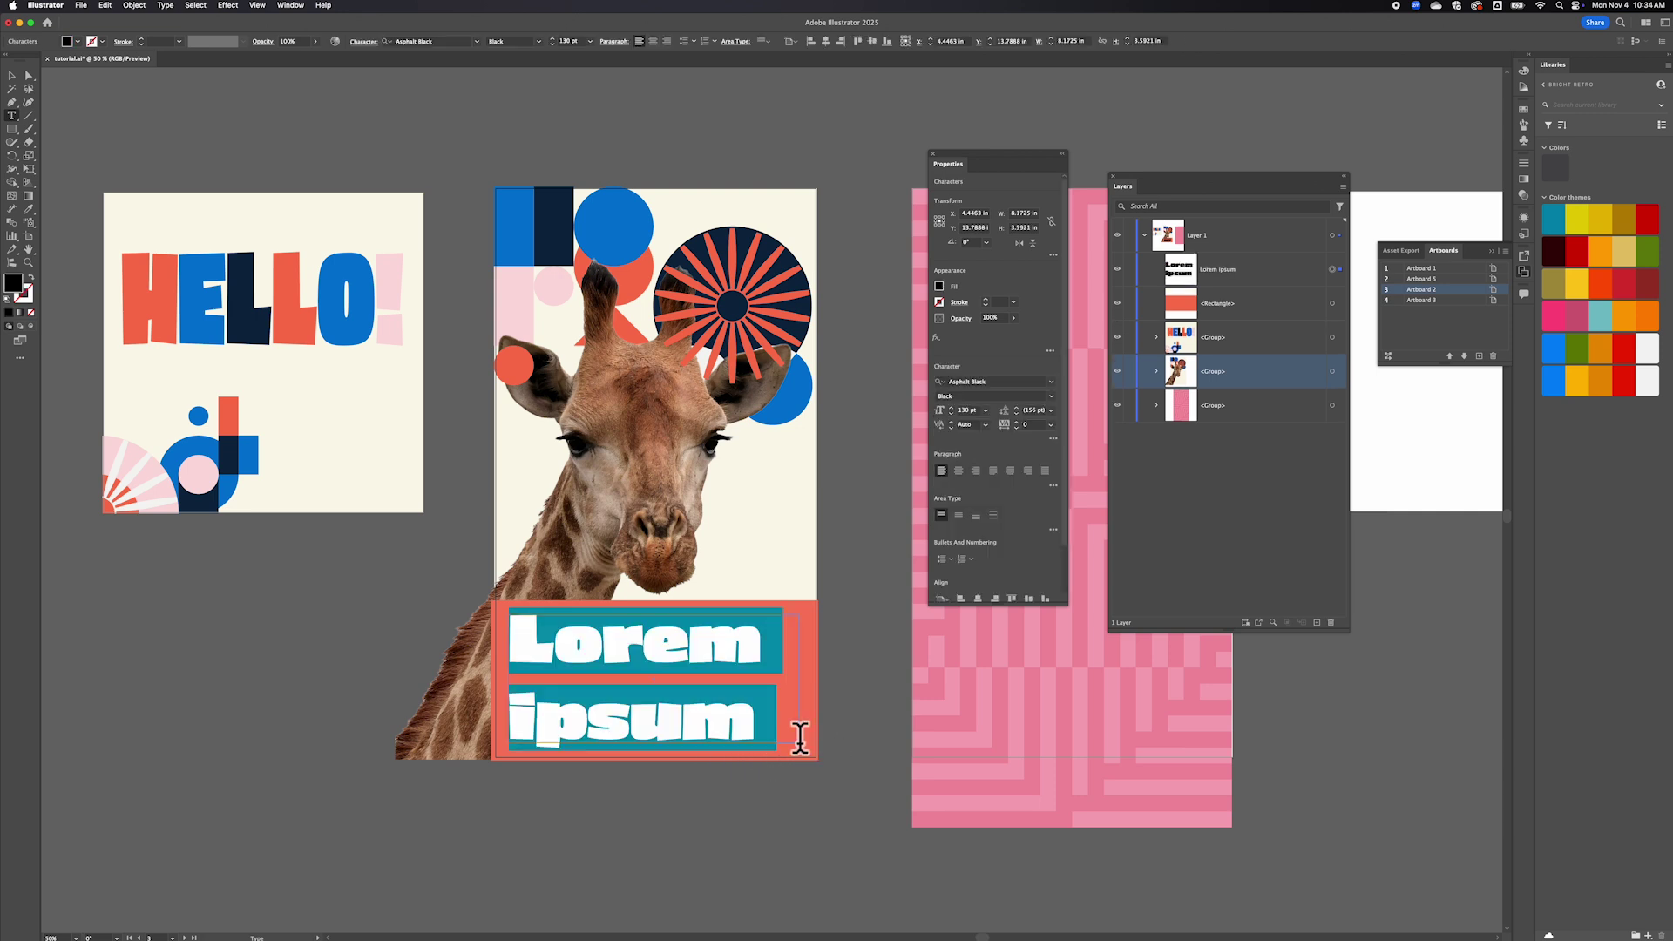
pyautogui.write('Hel')
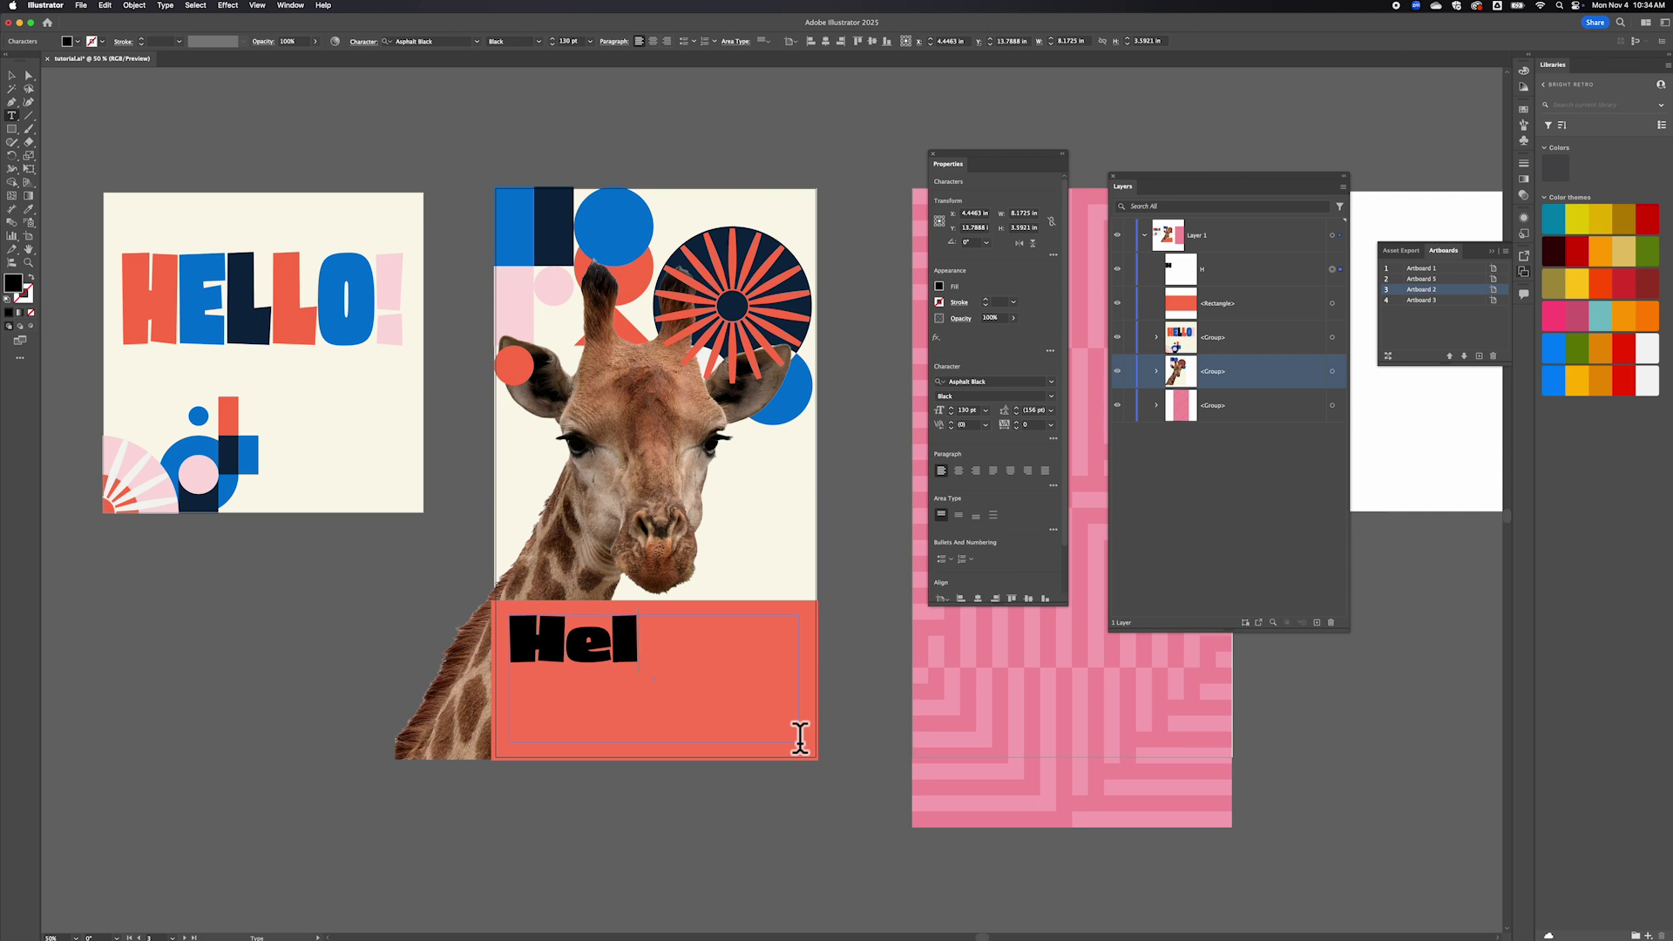
pyautogui.write('lo')
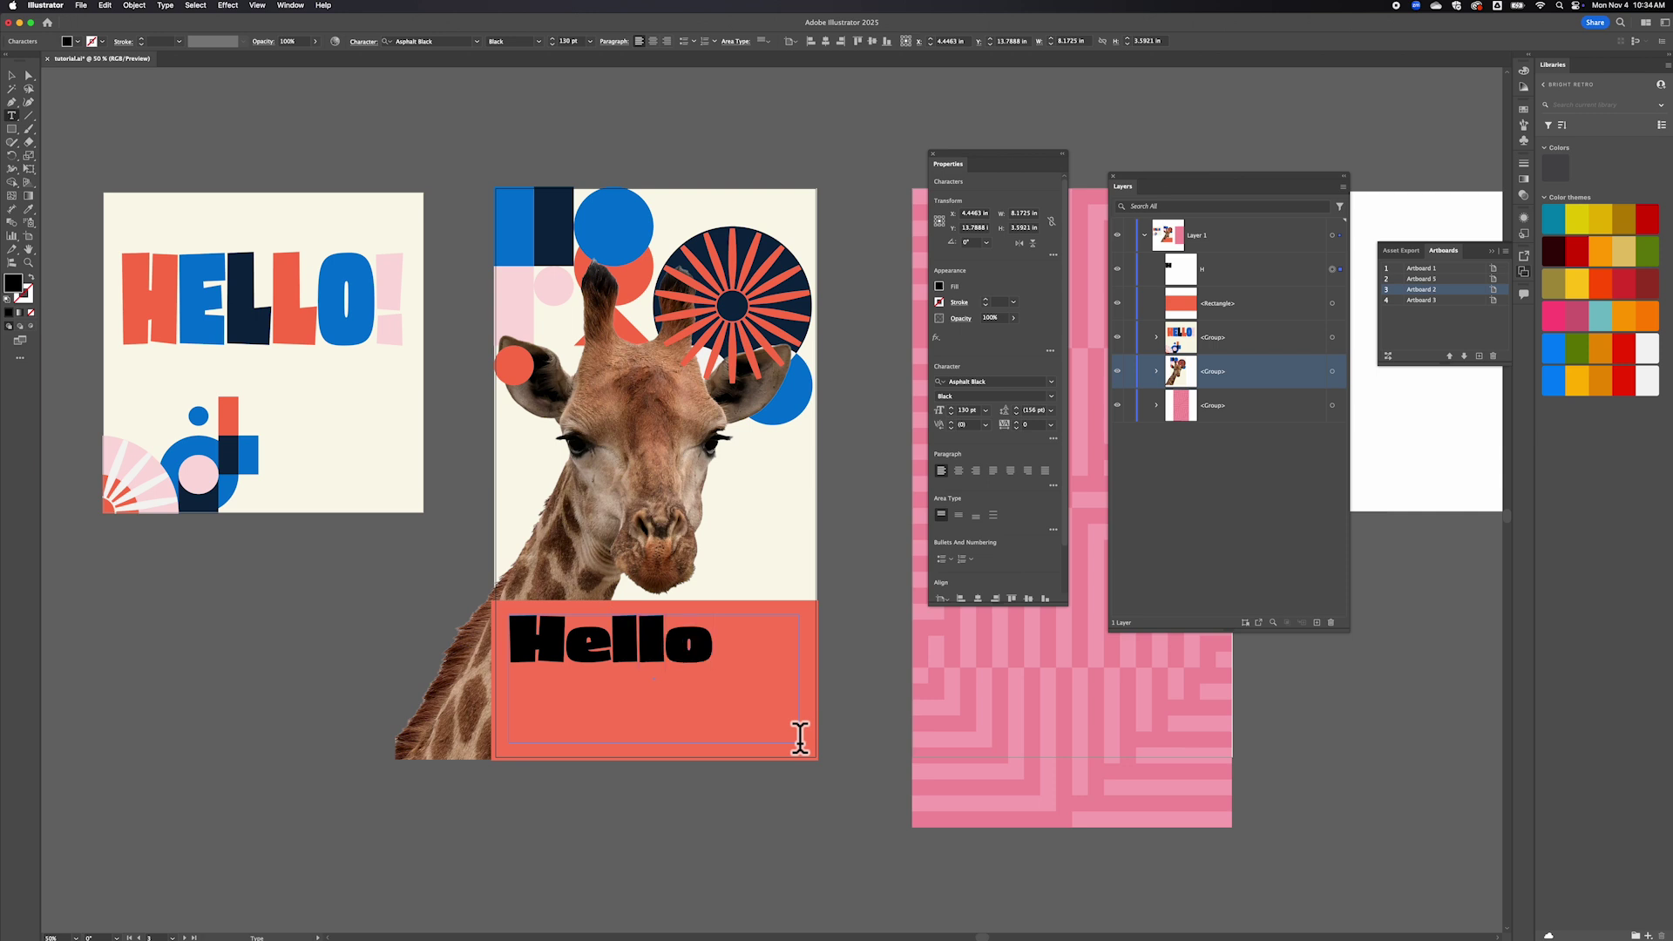
pyautogui.write('!')
pyautogui.moveTo(754, 642); pyautogui.dragTo(509, 603)
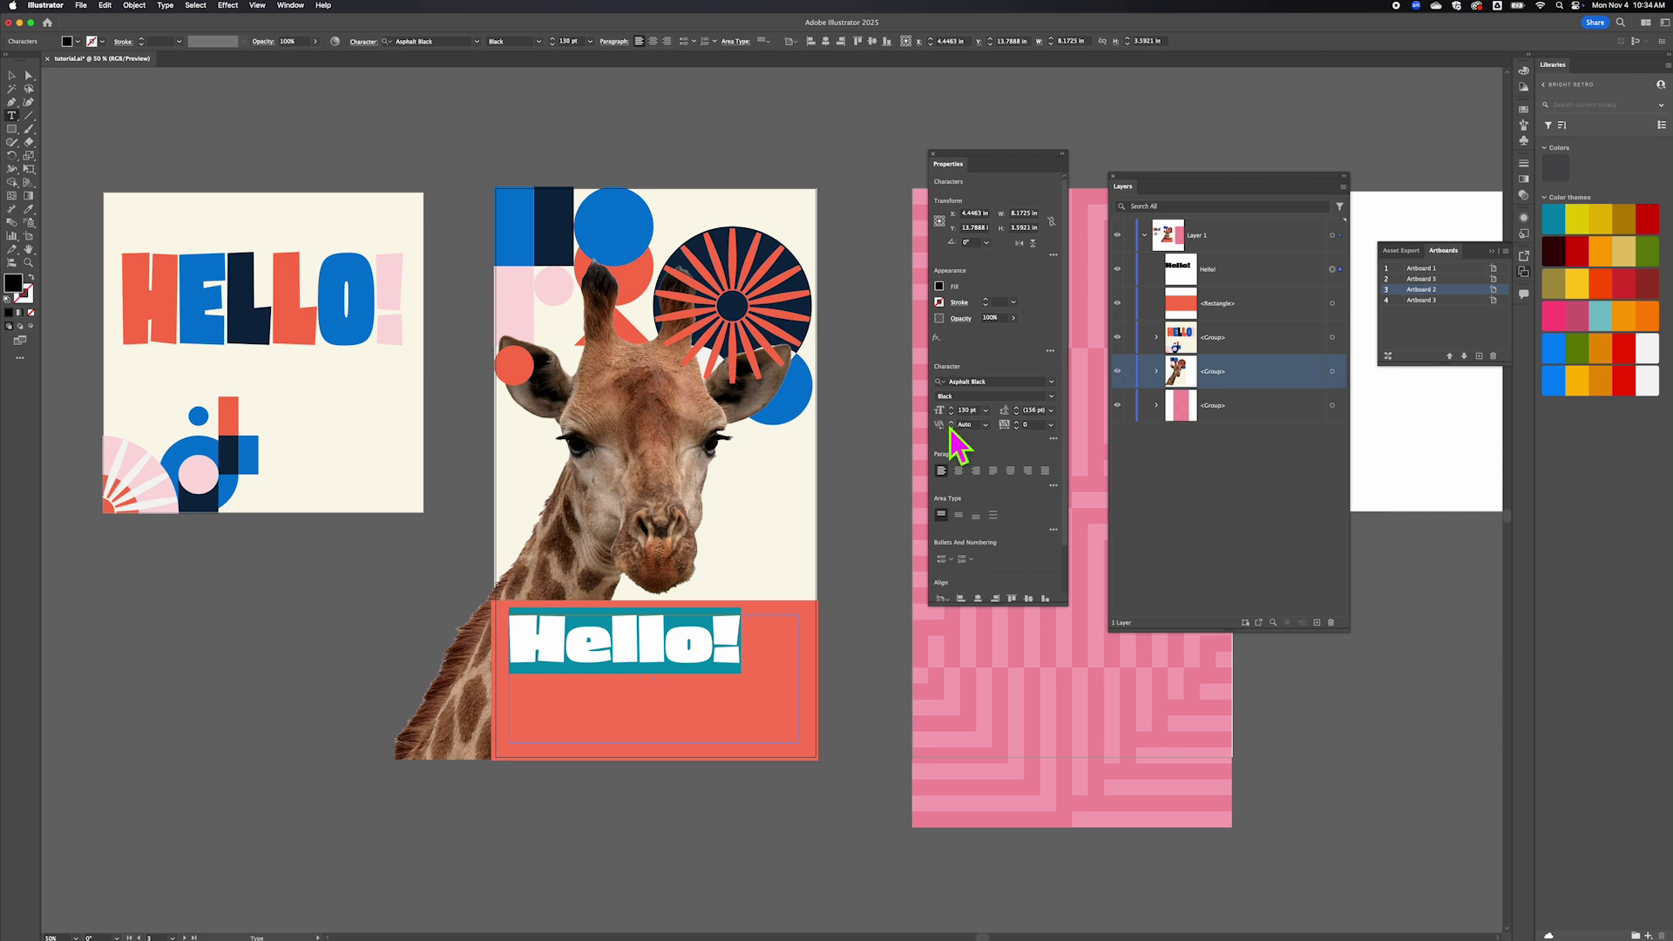
pyautogui.moveTo(951, 415); pyautogui.dragTo(951, 414)
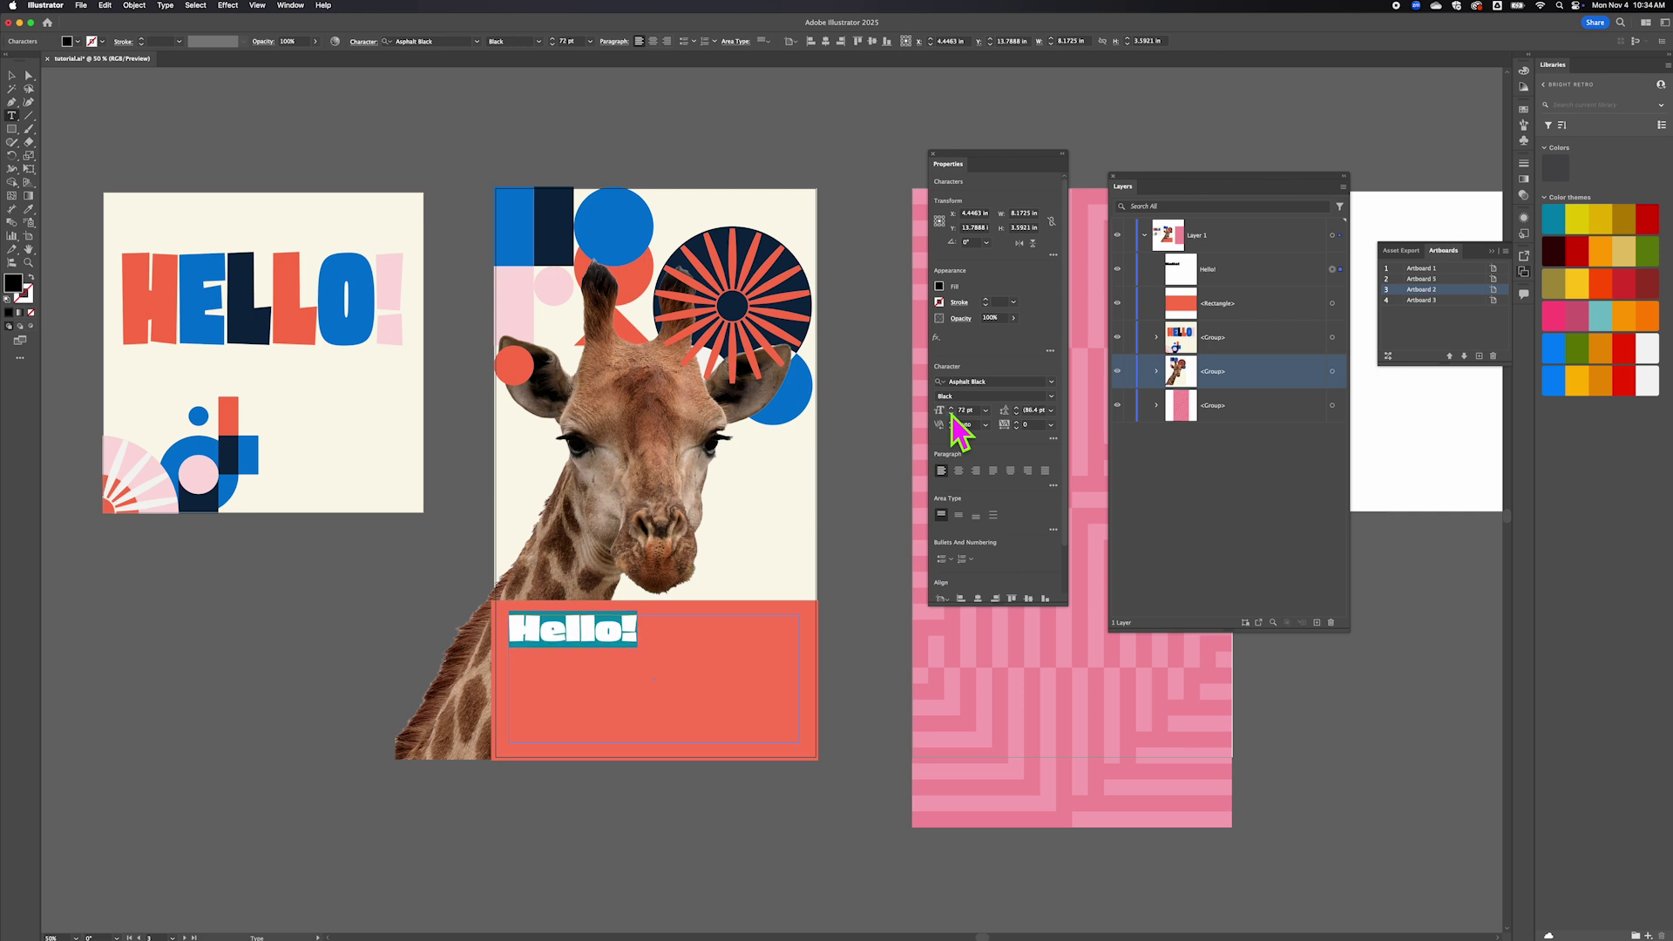
pyautogui.click(951, 412)
pyautogui.click(951, 411)
pyautogui.click(952, 410)
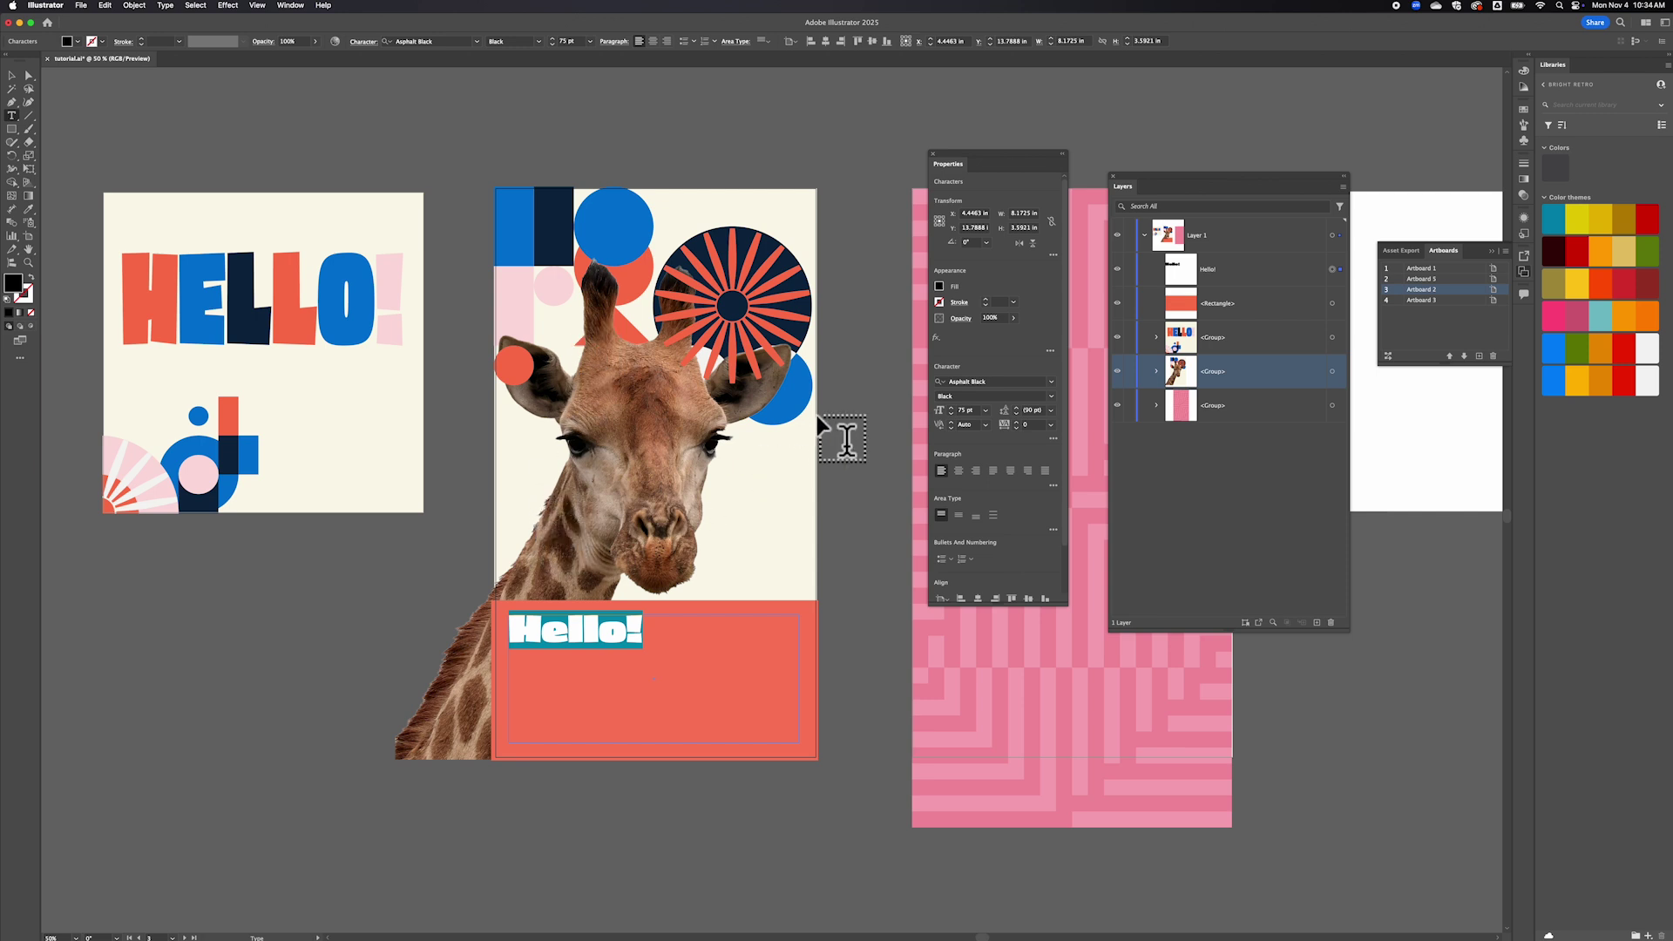
pyautogui.click(558, 631)
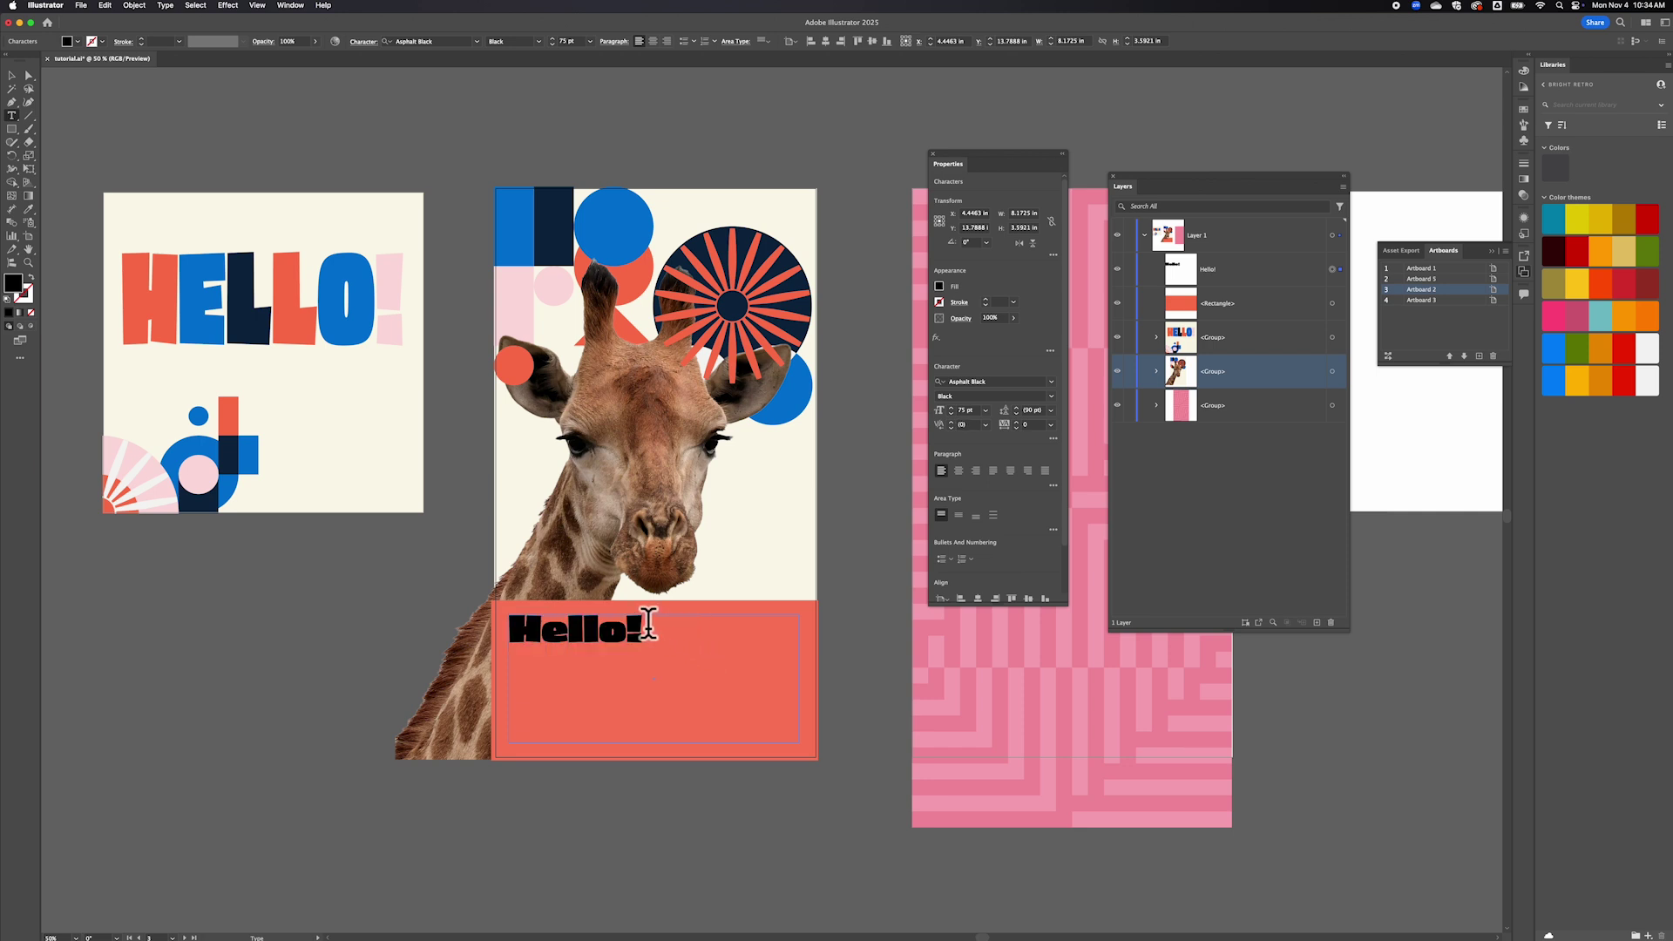
pyautogui.moveTo(648, 625); pyautogui.dragTo(448, 608)
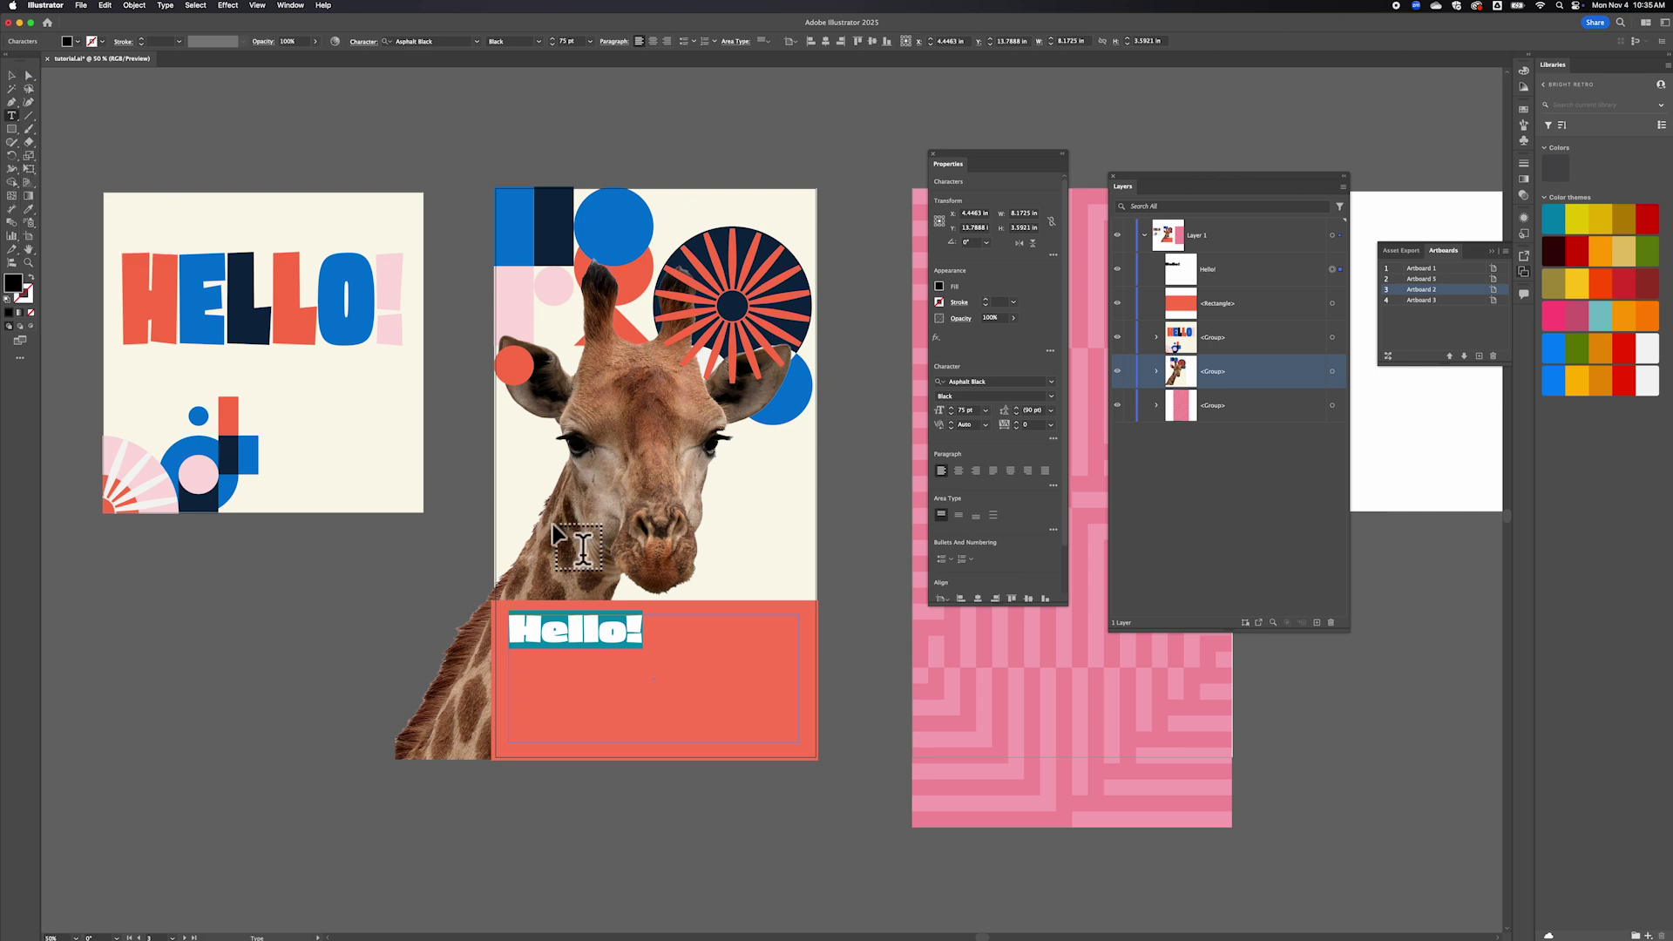
# Remove the stray 'v' typed into the Hello! text.
pyautogui.click(621, 640)
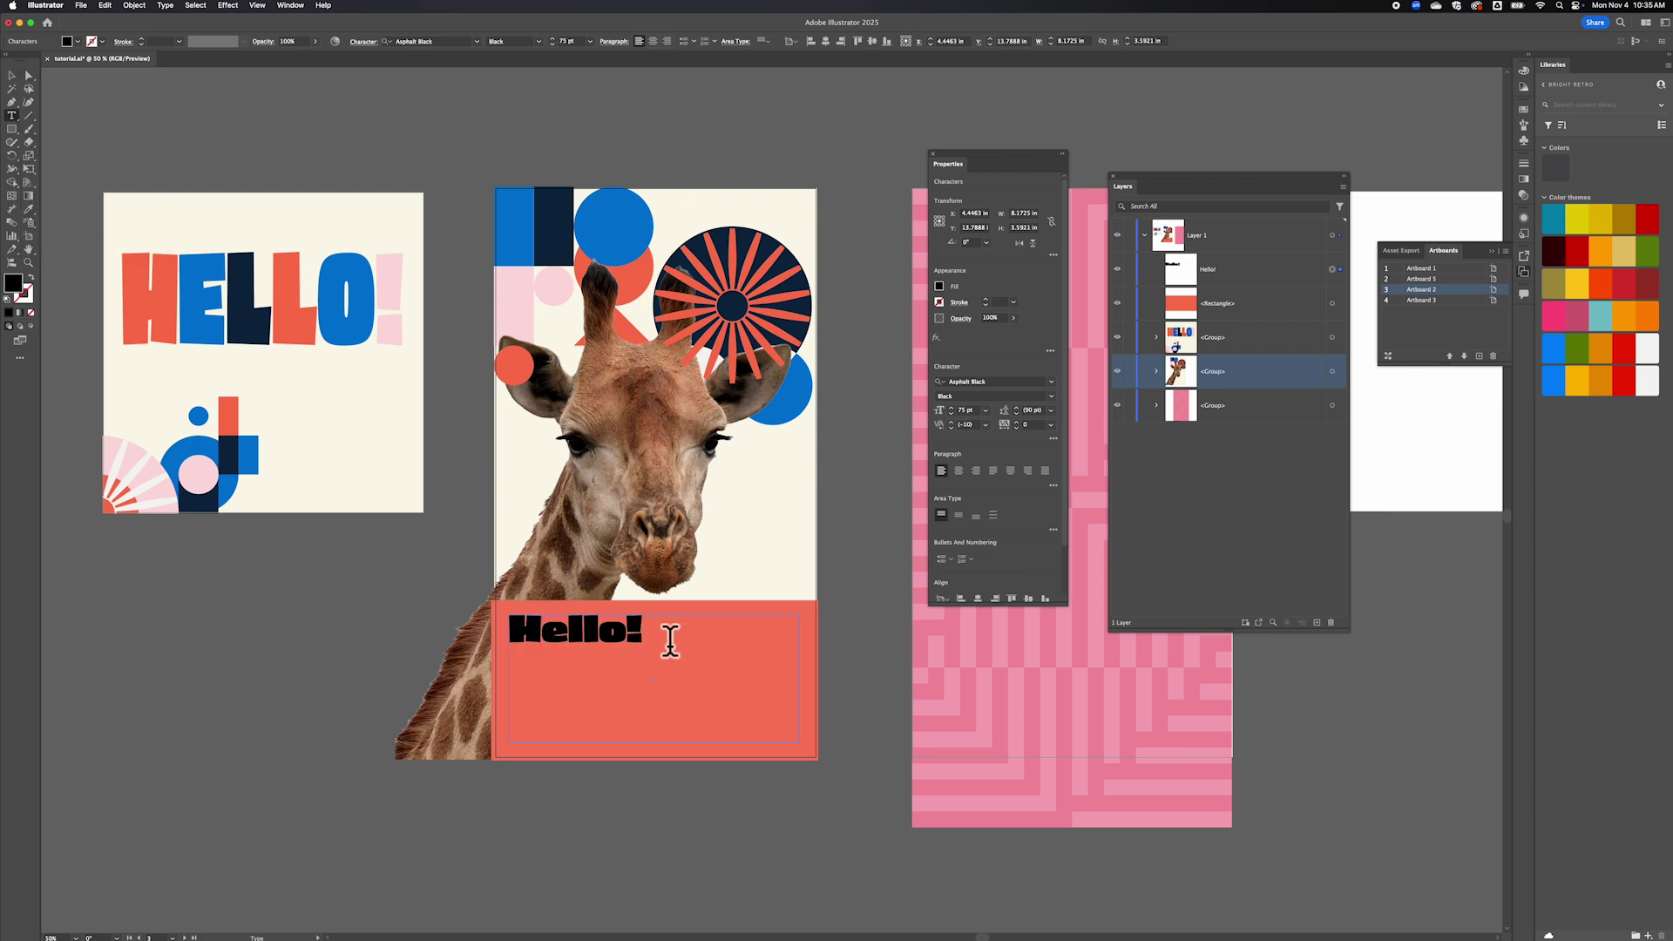
pyautogui.write('v')
pyautogui.press('BackSpace')
# Recolour the Hello! text frame with the navy sampled from the top rectangle.
pyautogui.click(11, 77)
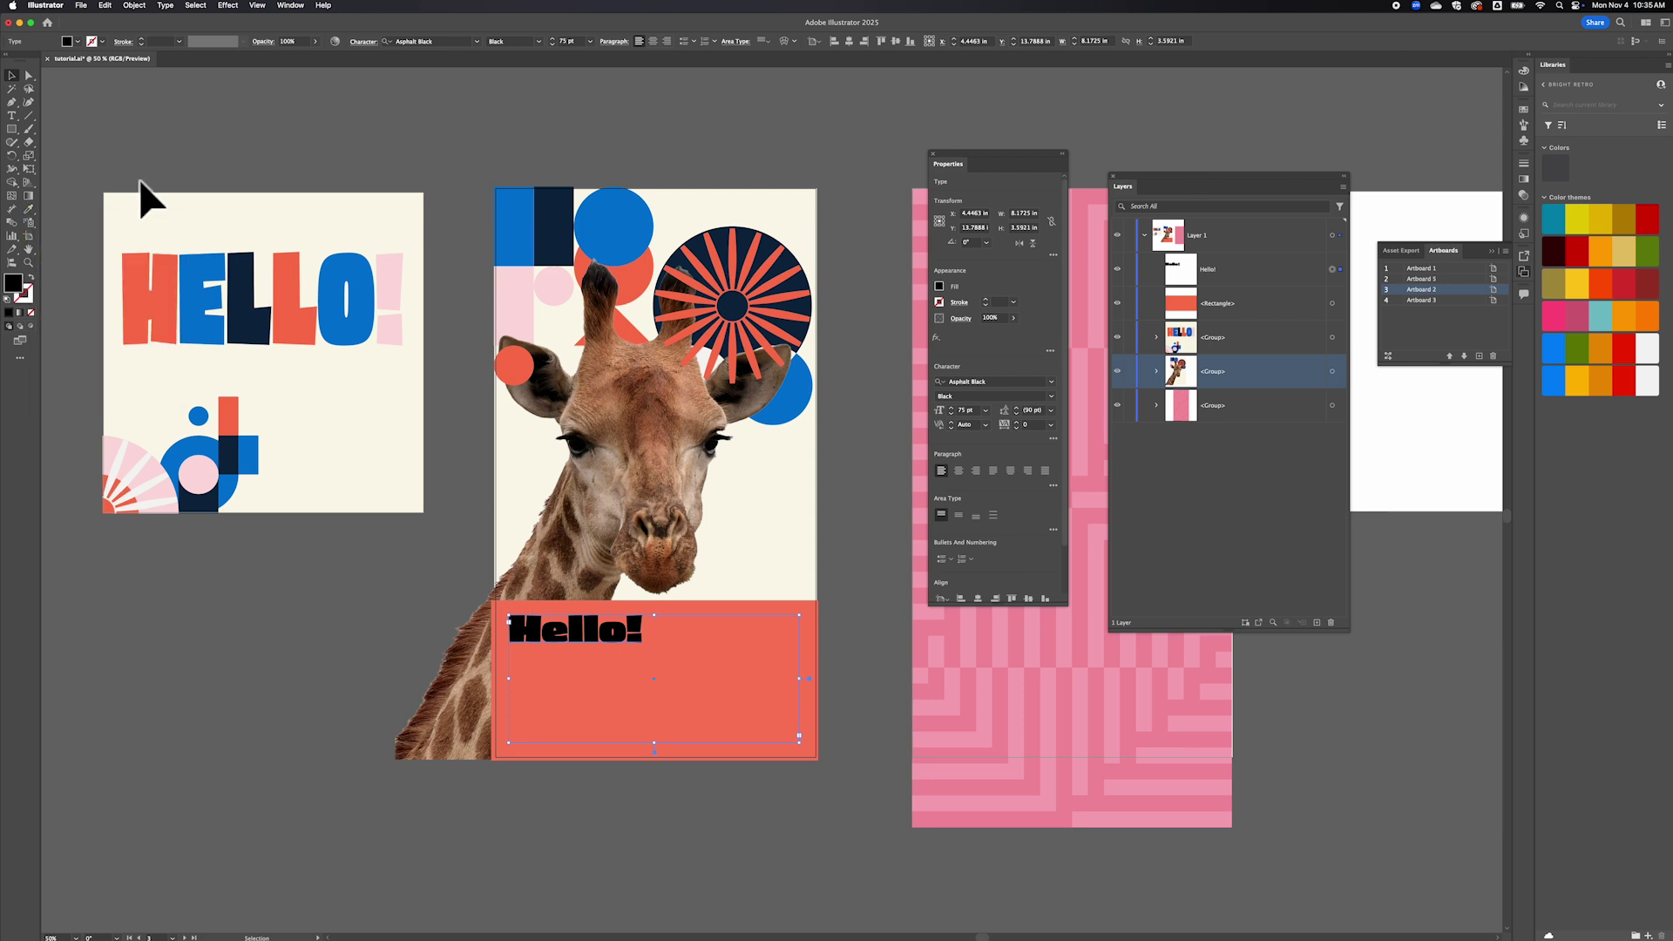
pyautogui.click(467, 250)
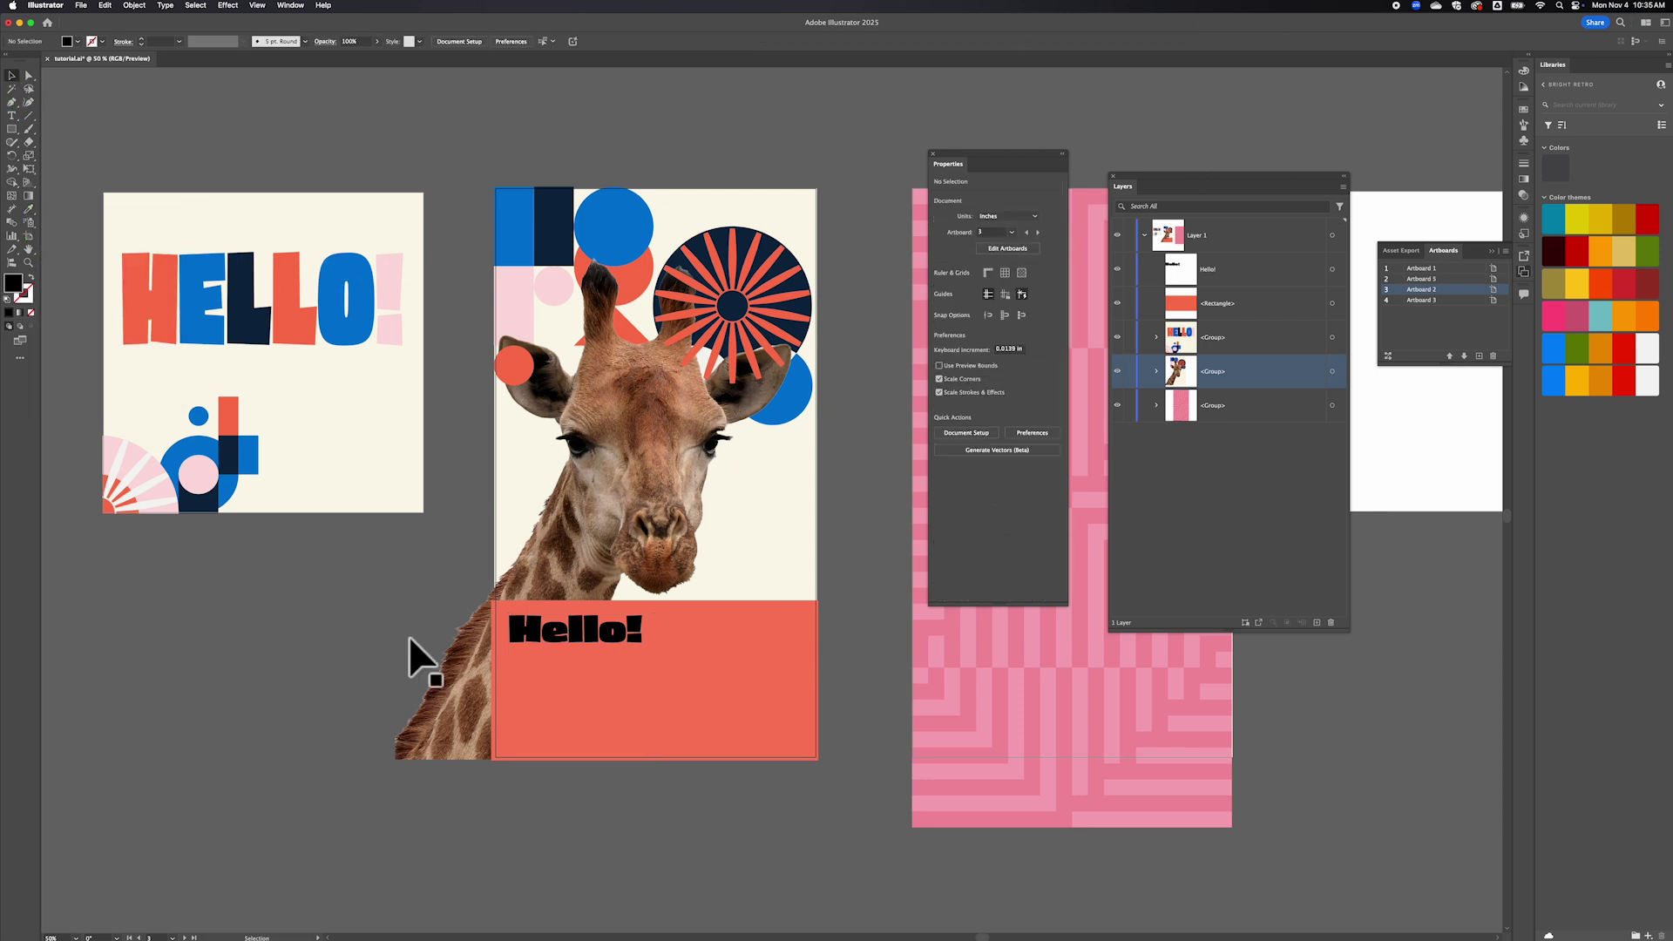
pyautogui.click(615, 631)
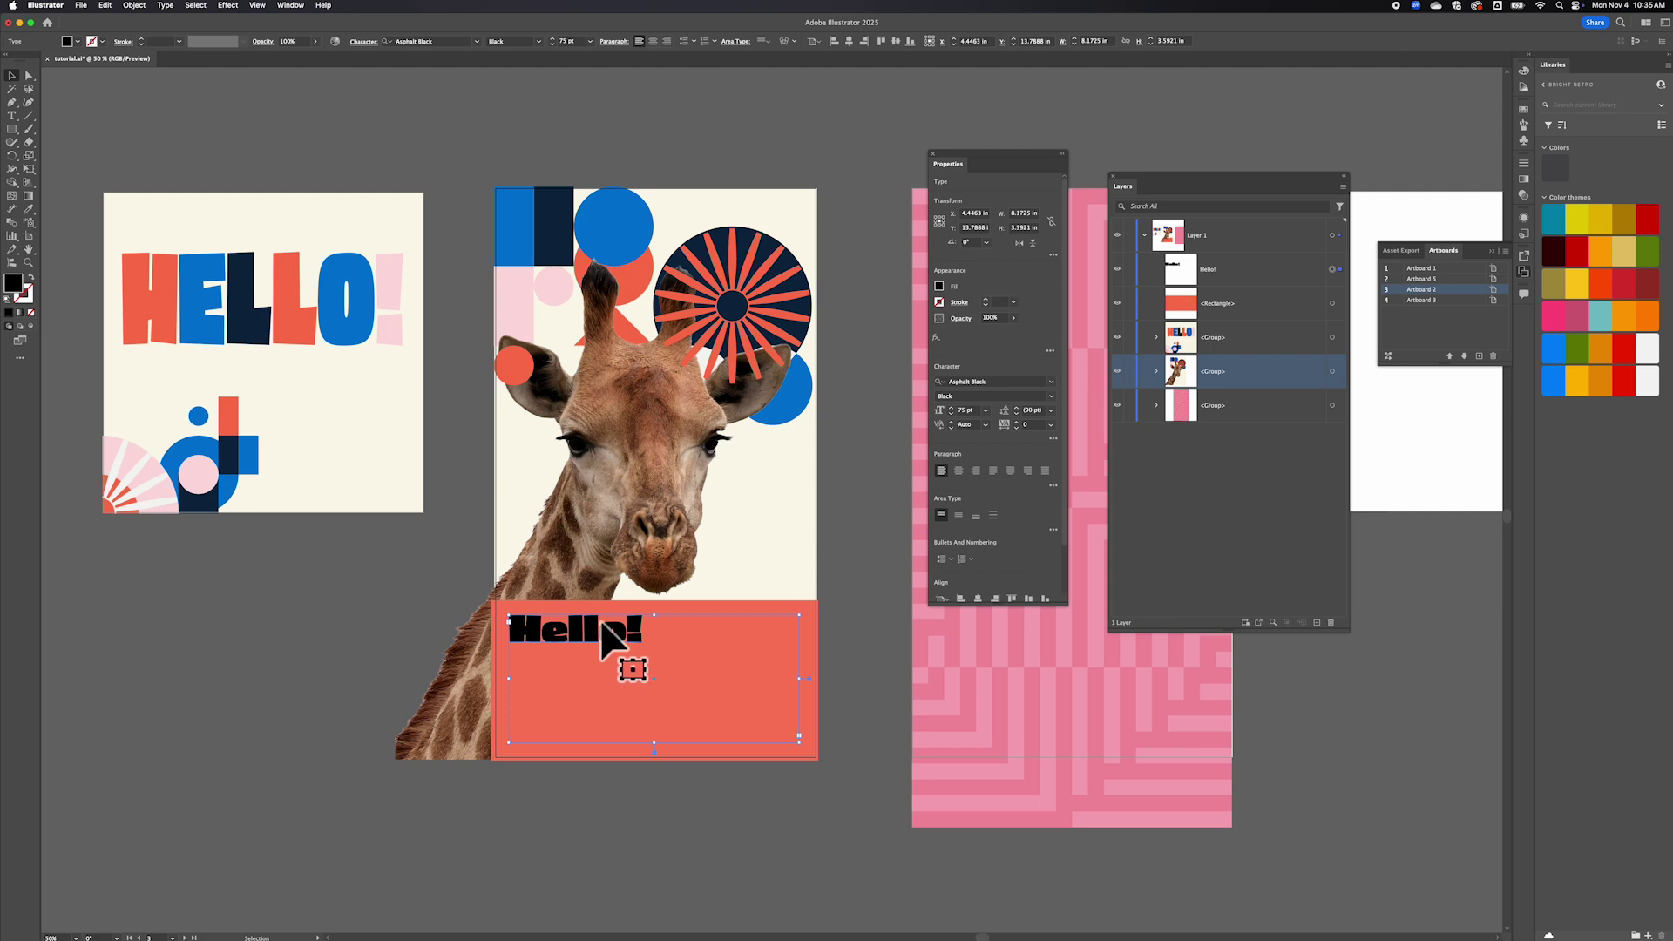
pyautogui.press('i')
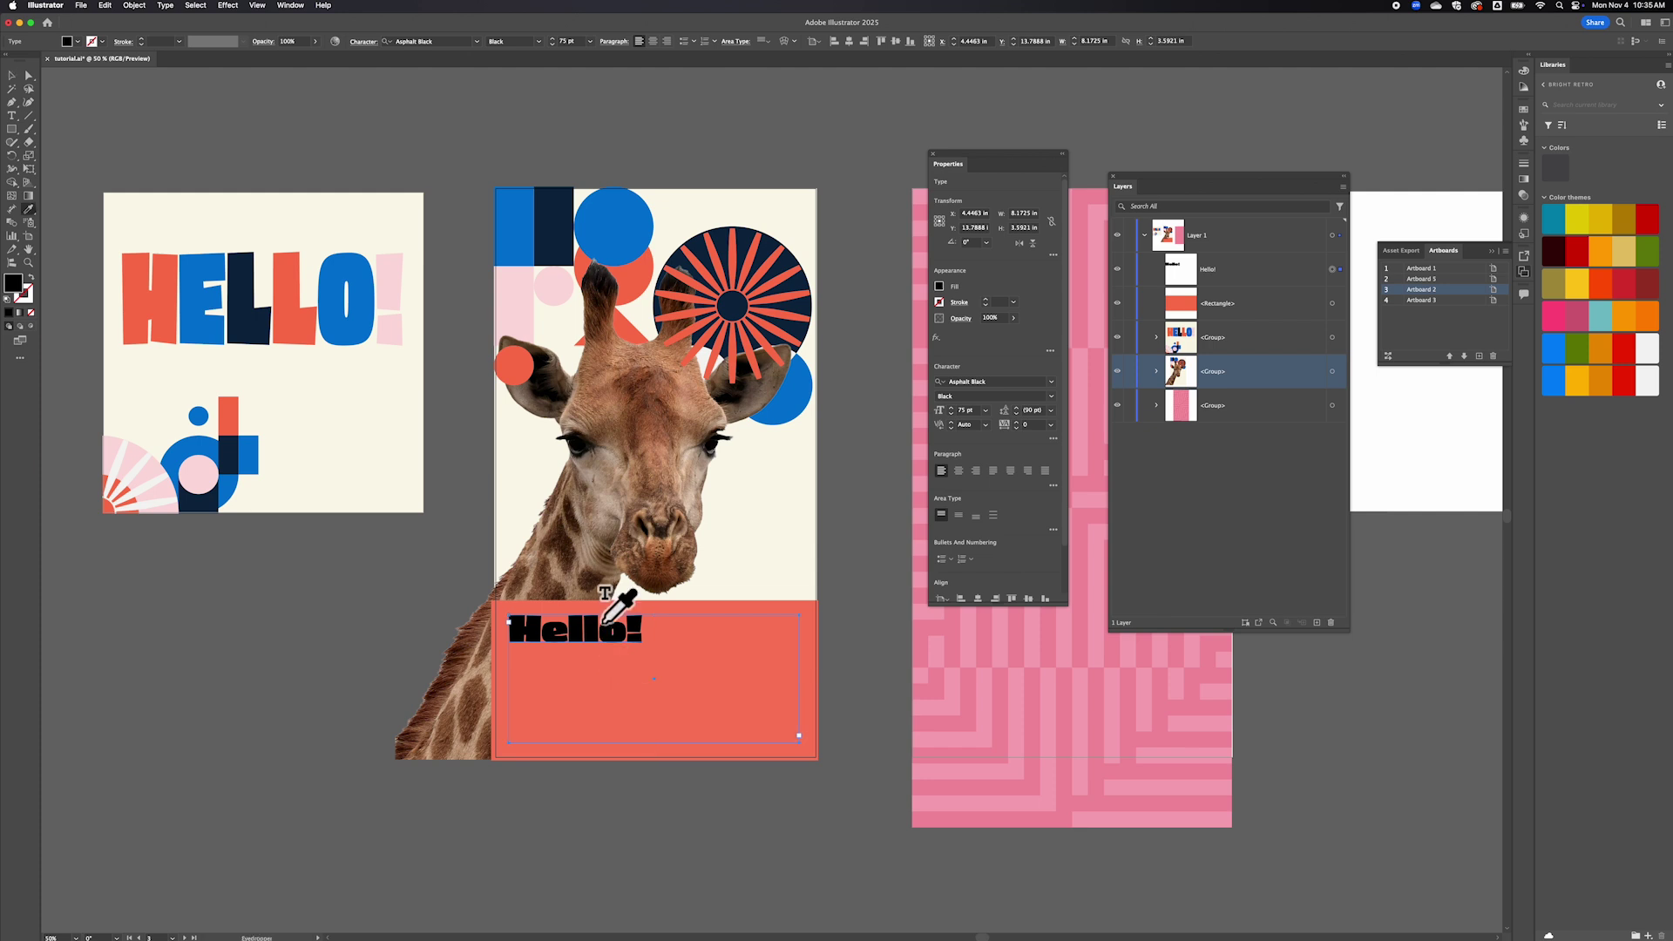
pyautogui.click(555, 214)
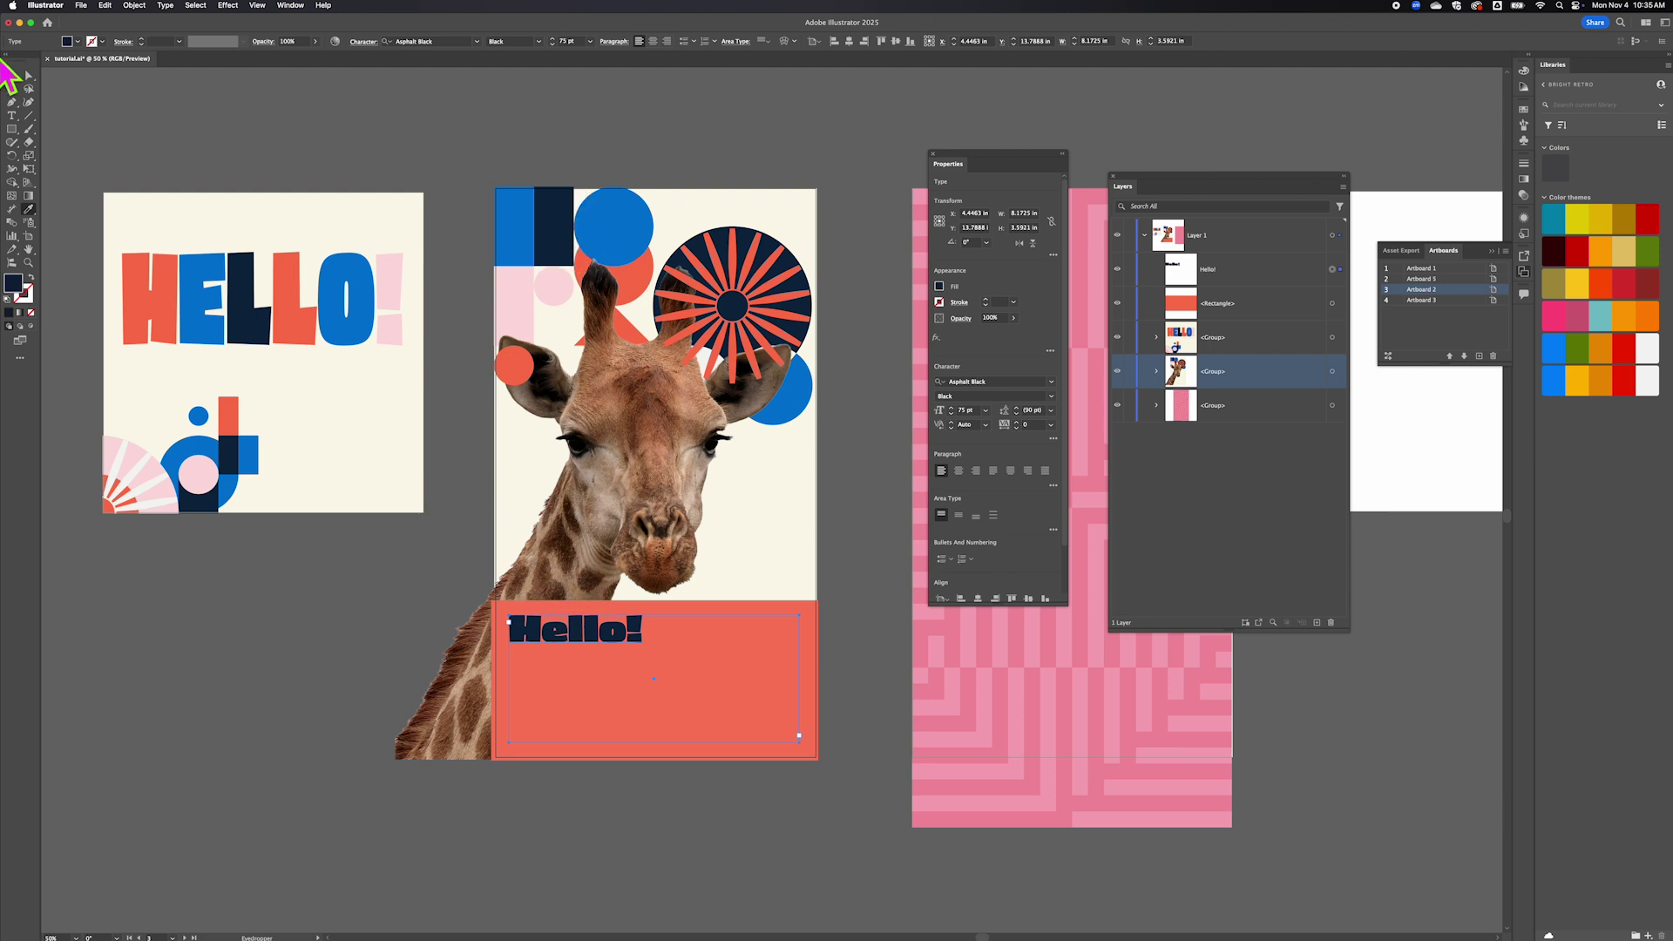
pyautogui.click(12, 76)
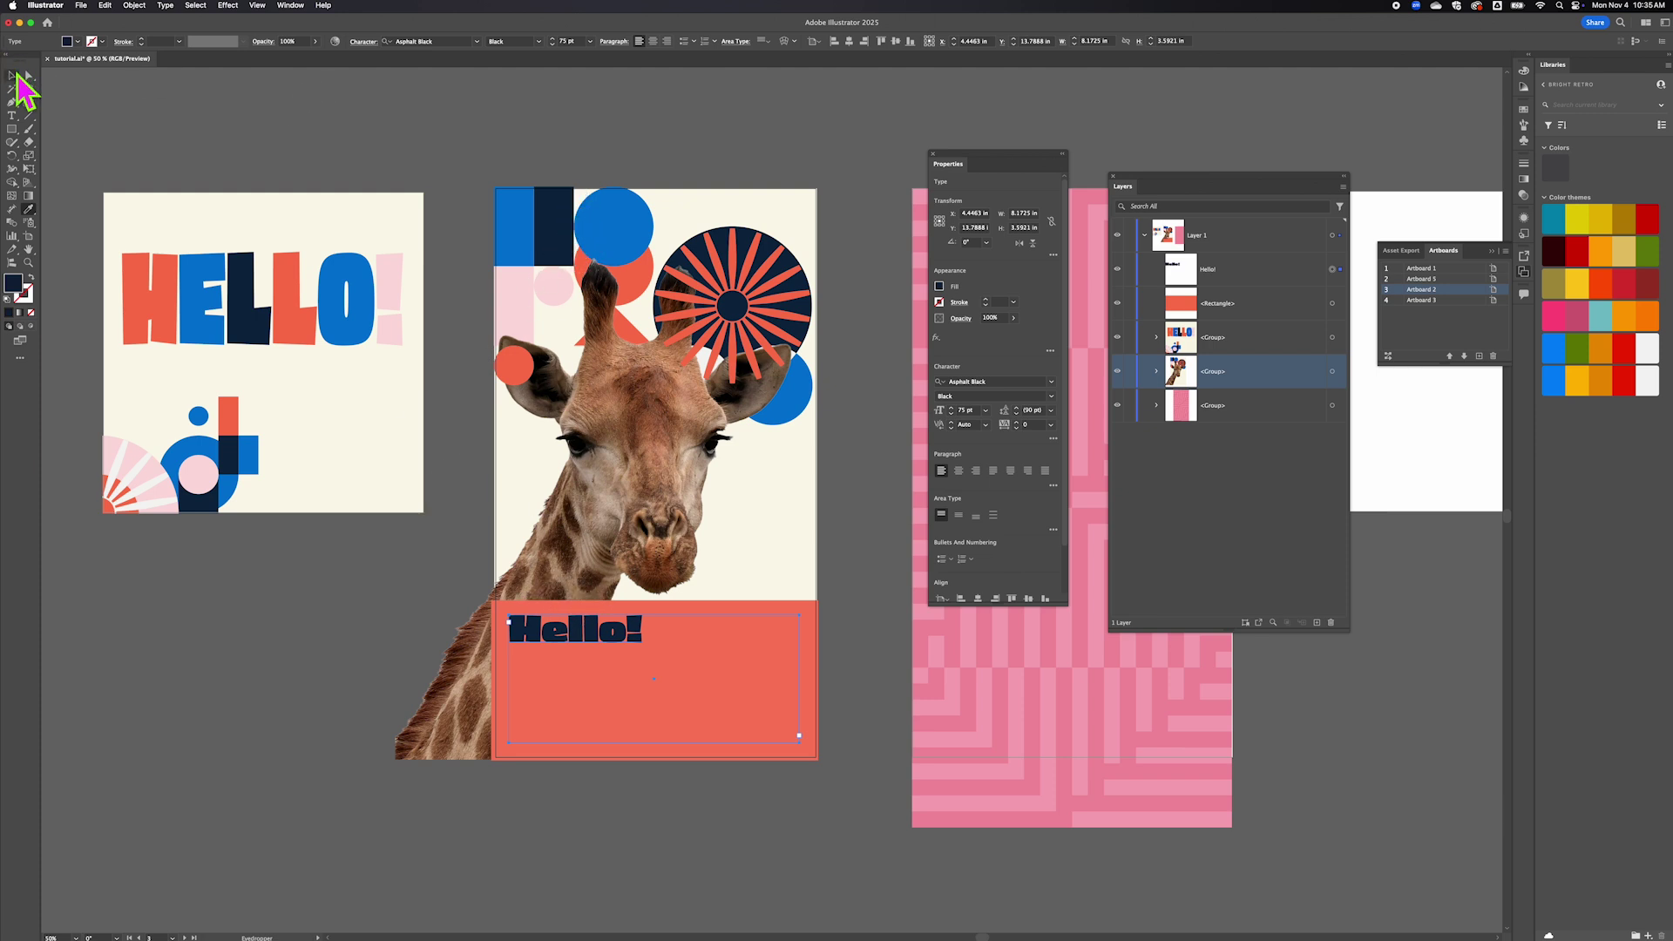
pyautogui.click(456, 448)
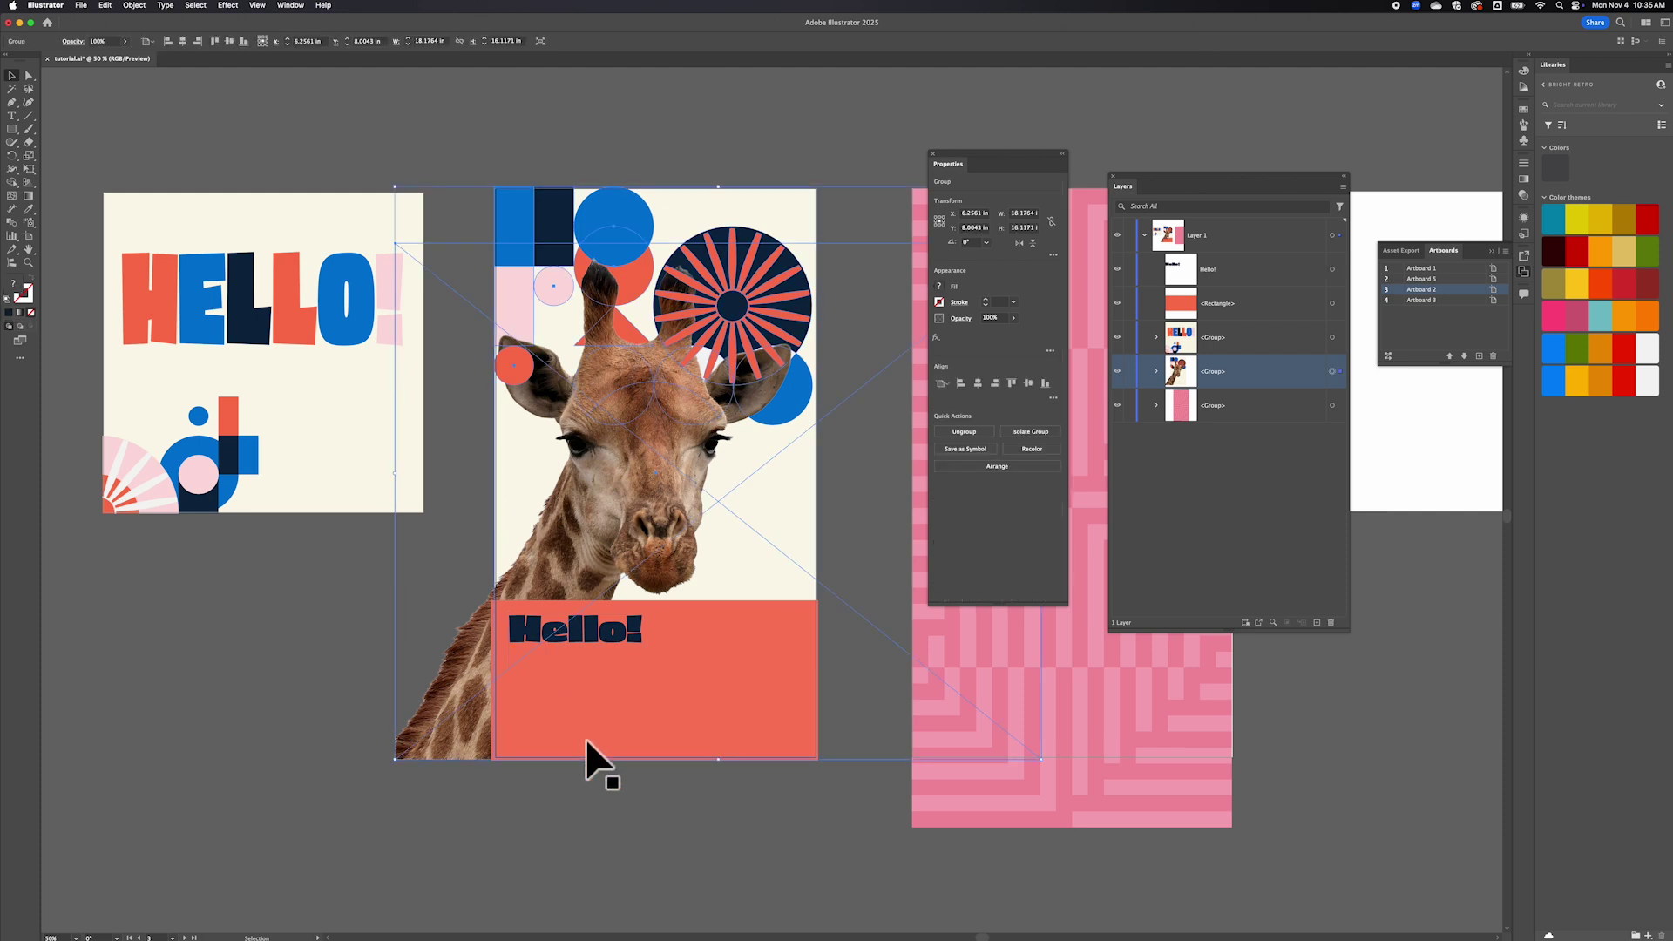
# Draw a text frame below the poster, type 'Beautiful' and select all of it.
pyautogui.click(593, 795)
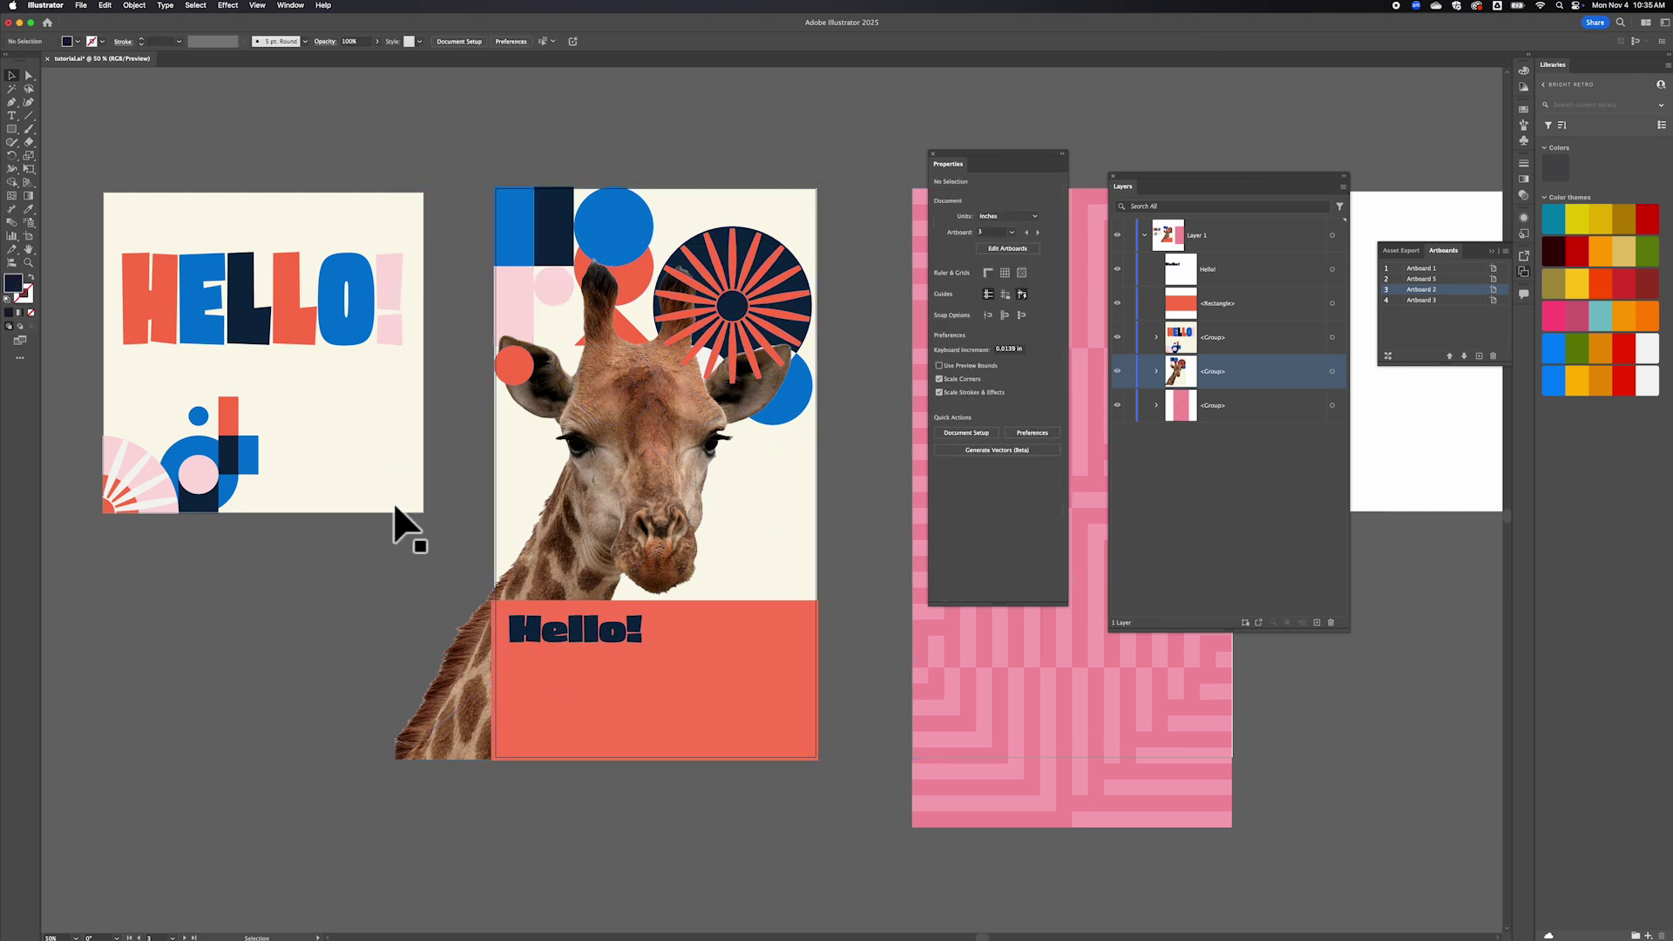
pyautogui.click(12, 117)
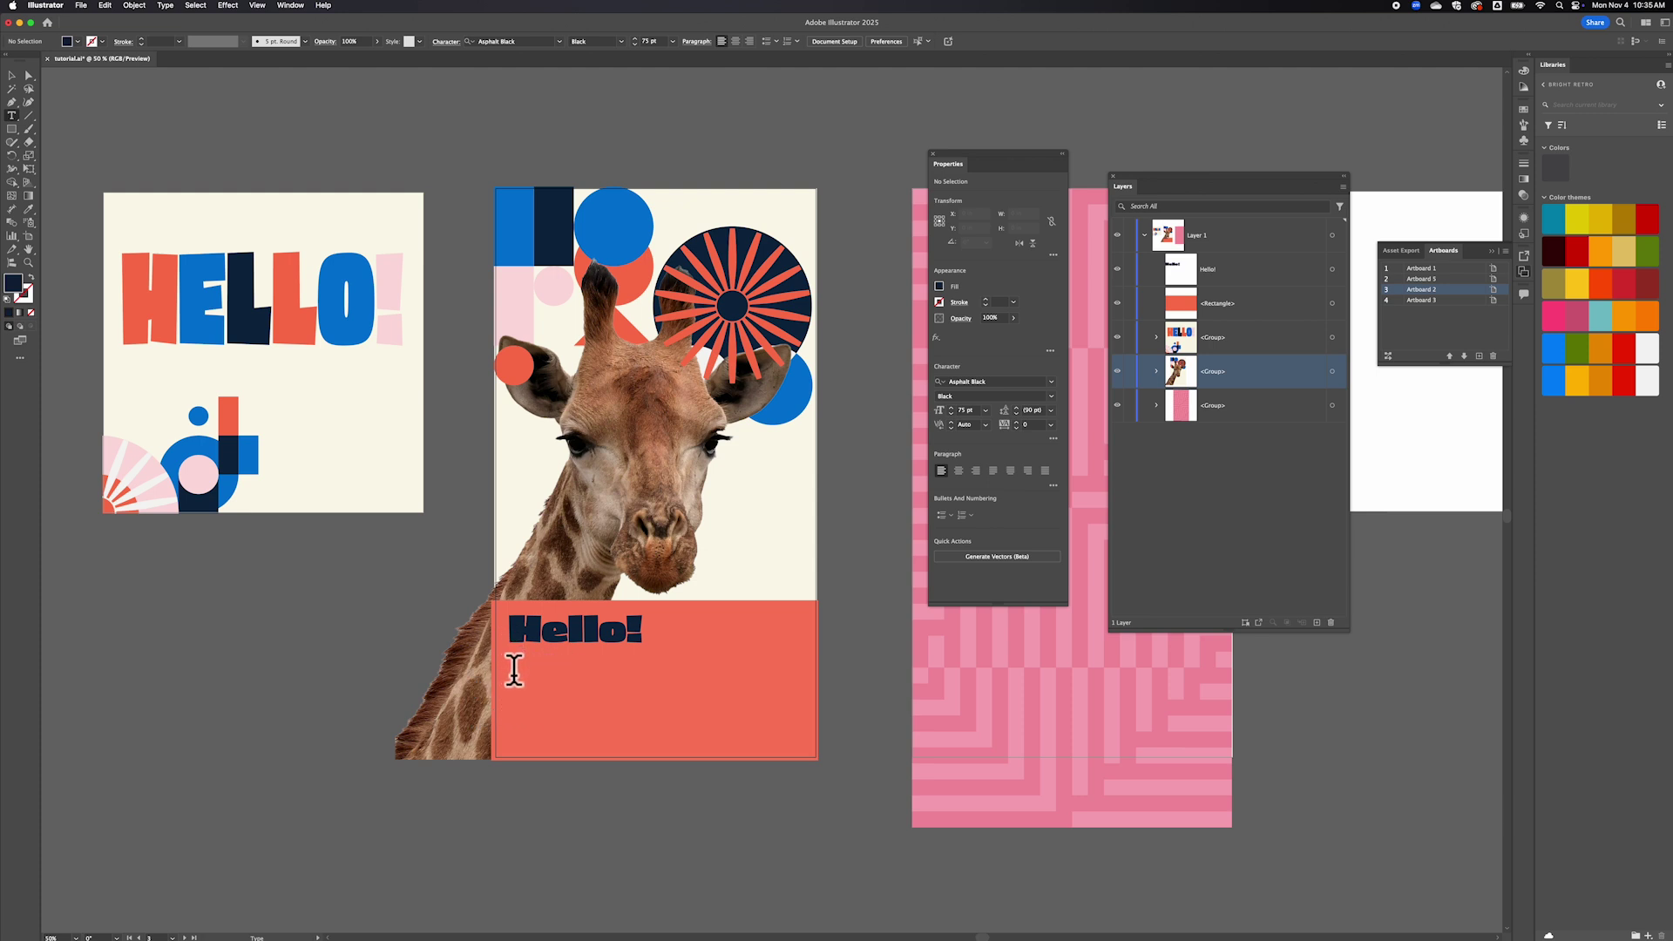
pyautogui.moveTo(515, 679); pyautogui.dragTo(564, 725)
pyautogui.moveTo(493, 797); pyautogui.dragTo(757, 817)
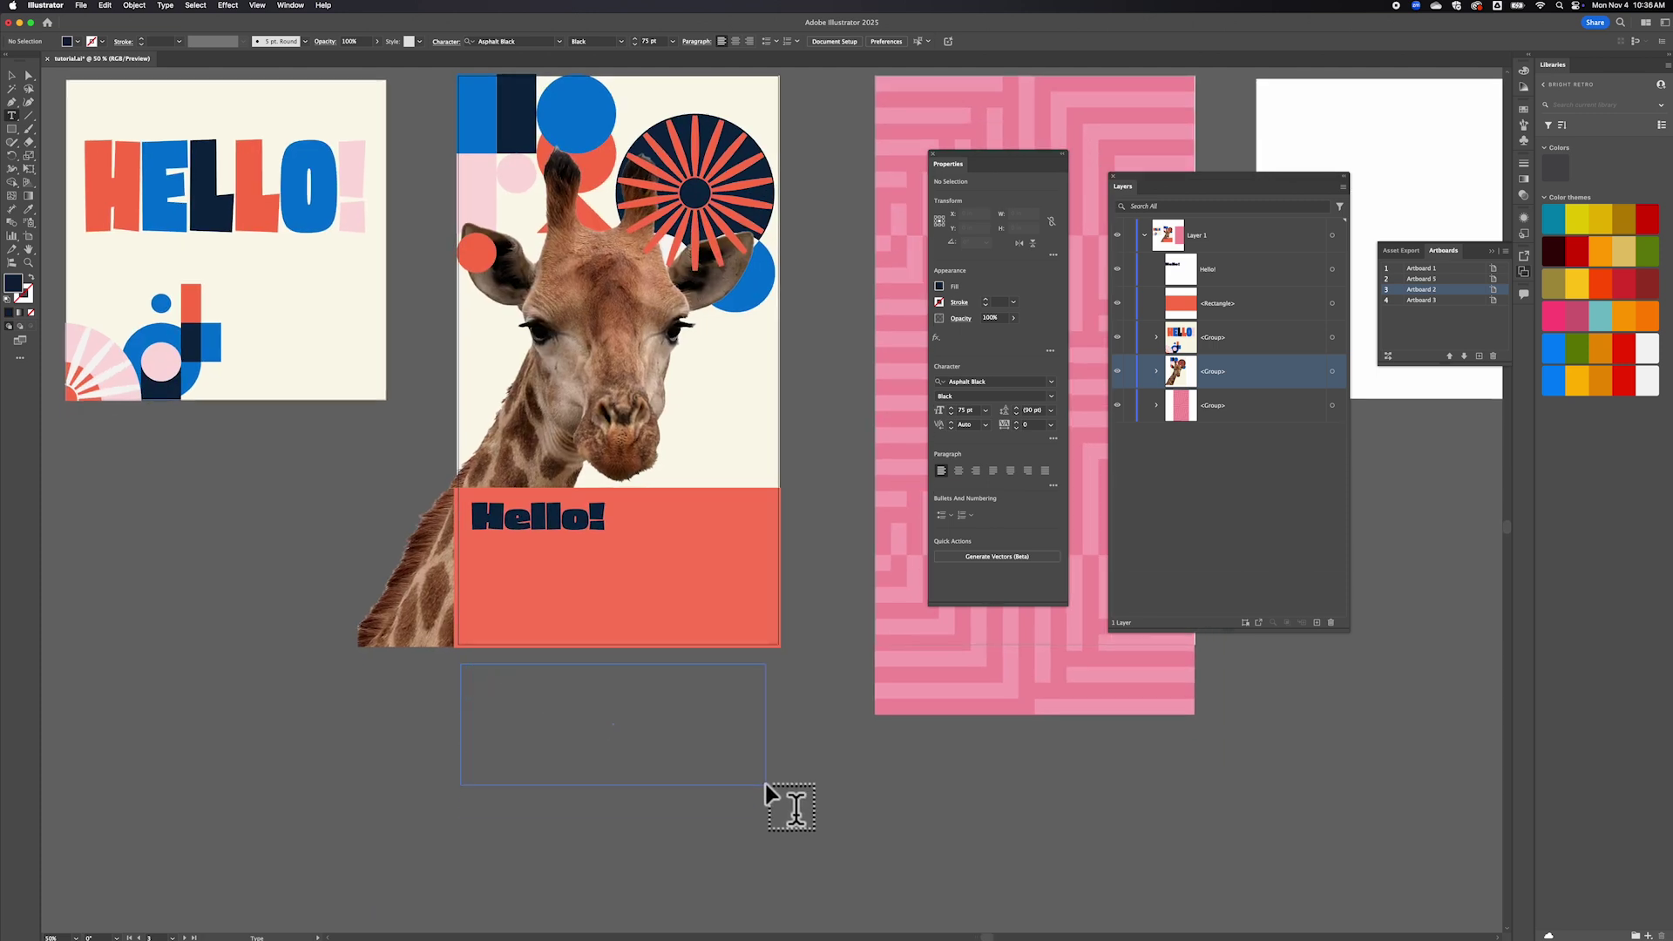
pyautogui.moveTo(767, 786); pyautogui.dragTo(779, 775)
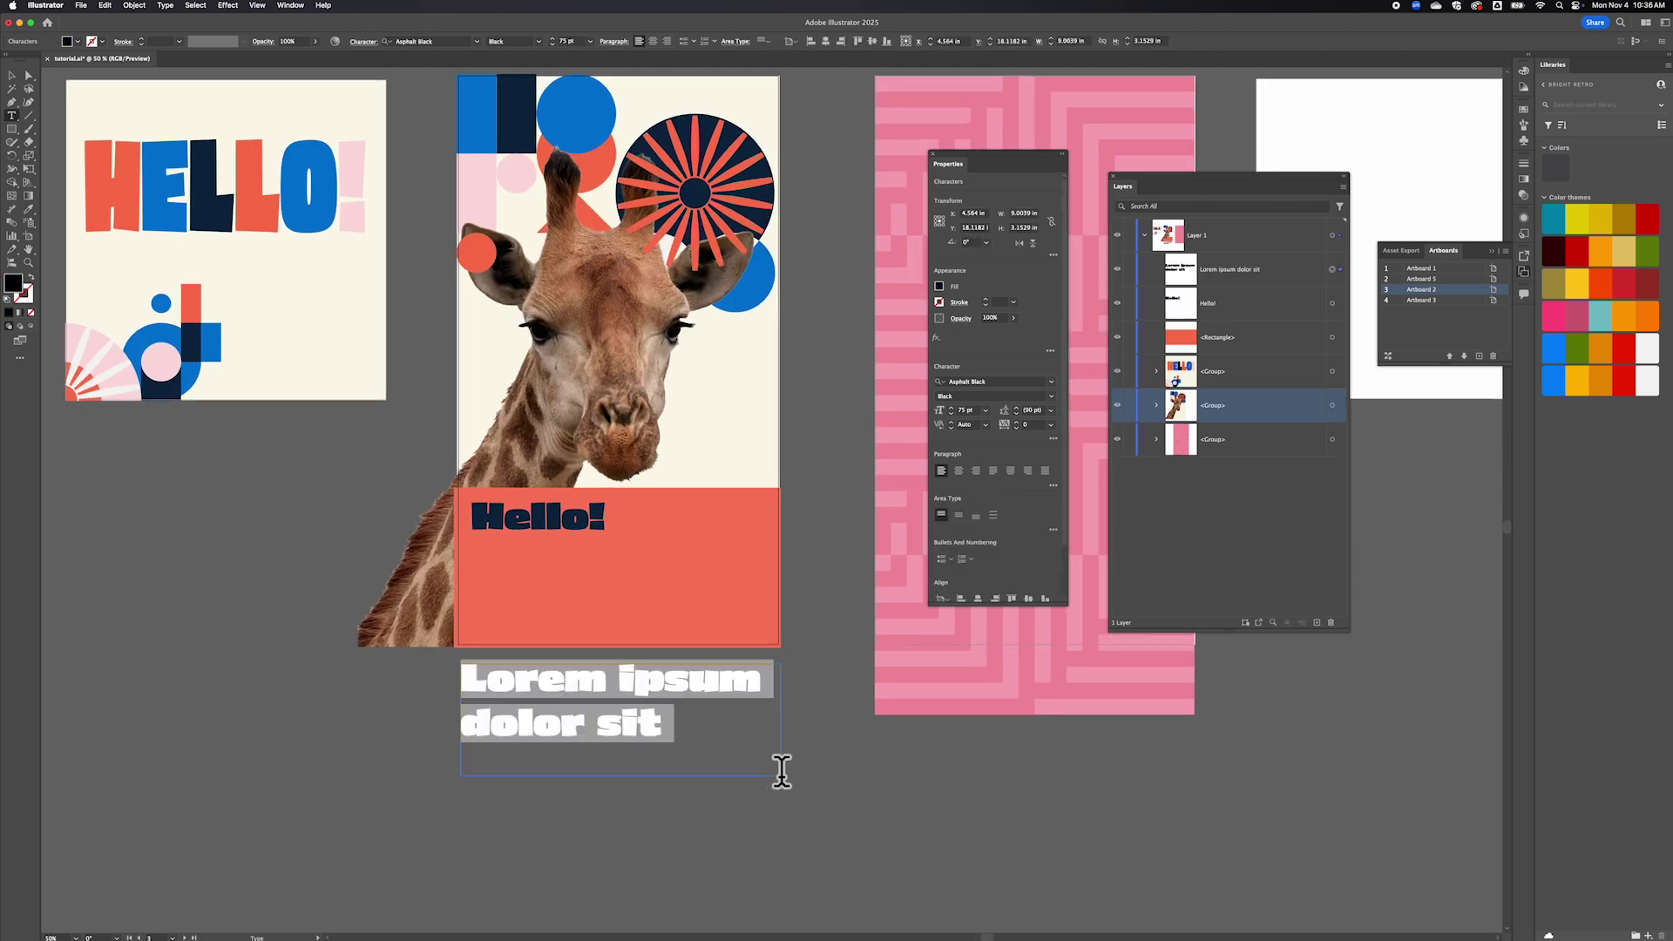
pyautogui.write('Beauti')
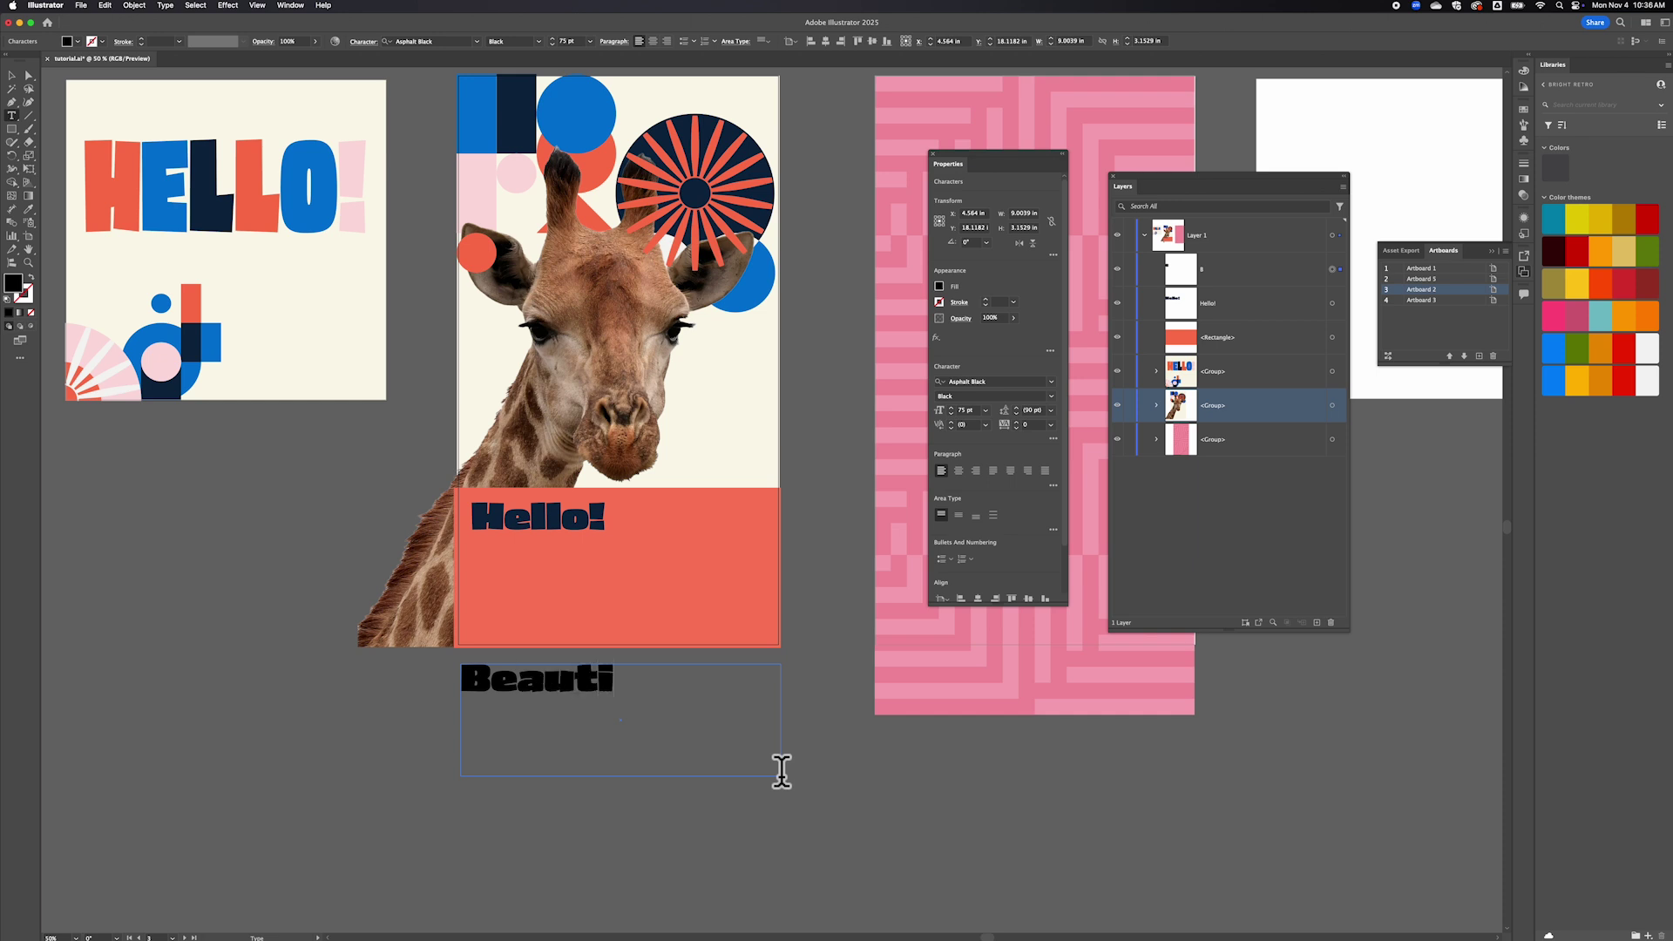
pyautogui.write('ful')
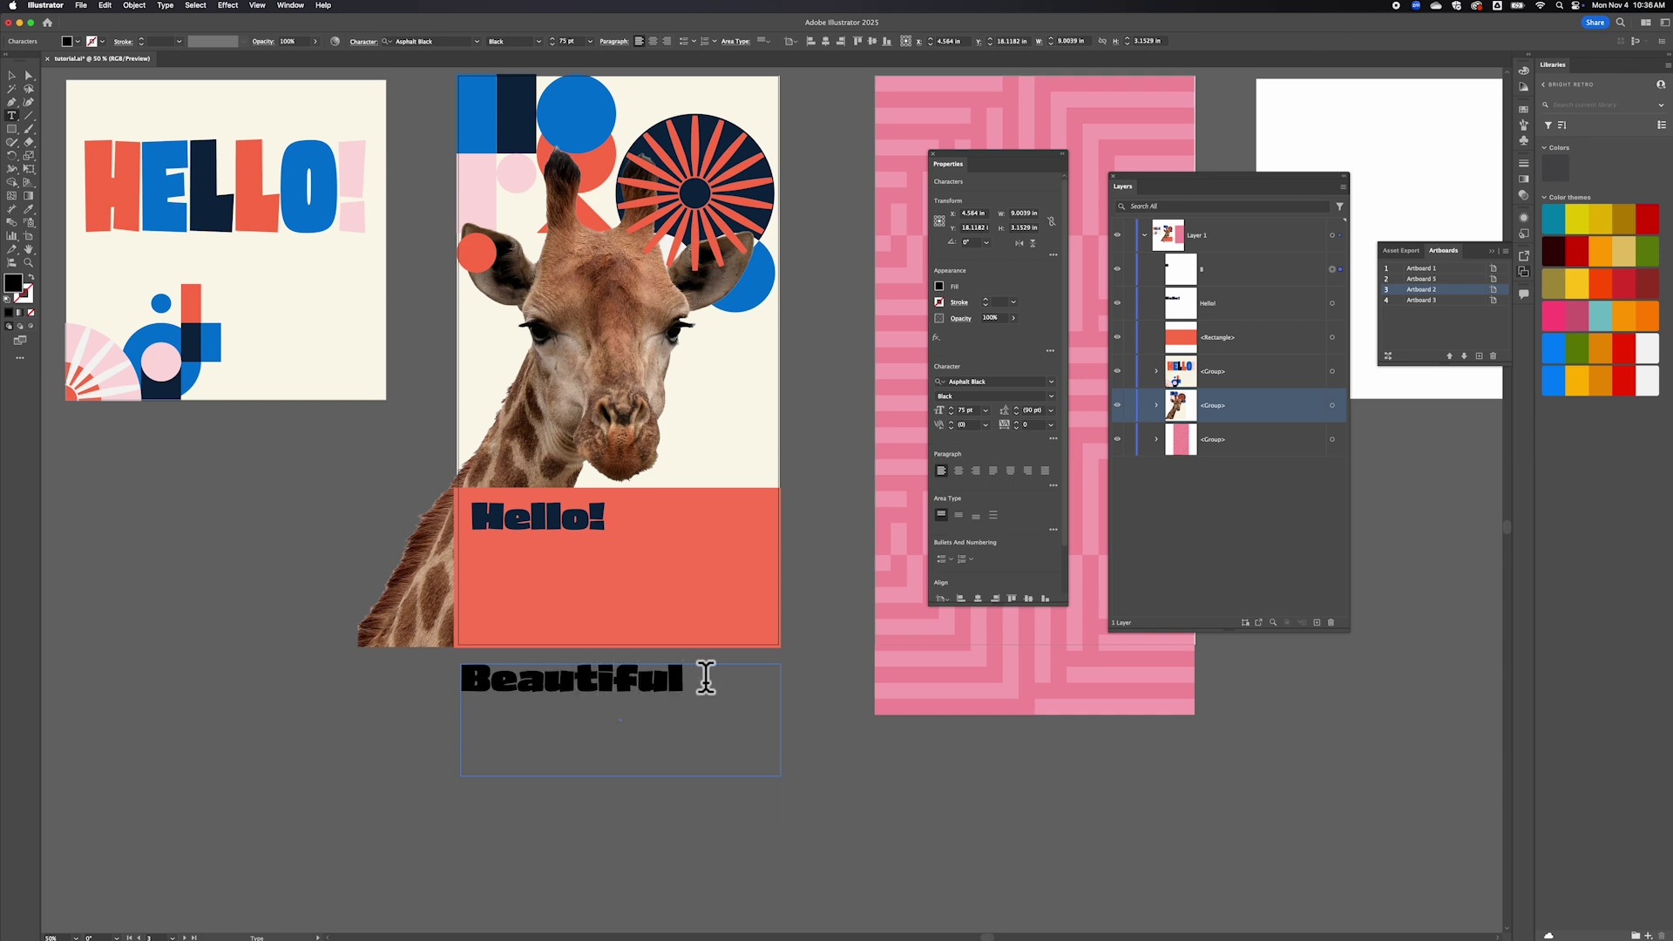
pyautogui.press('super+a')
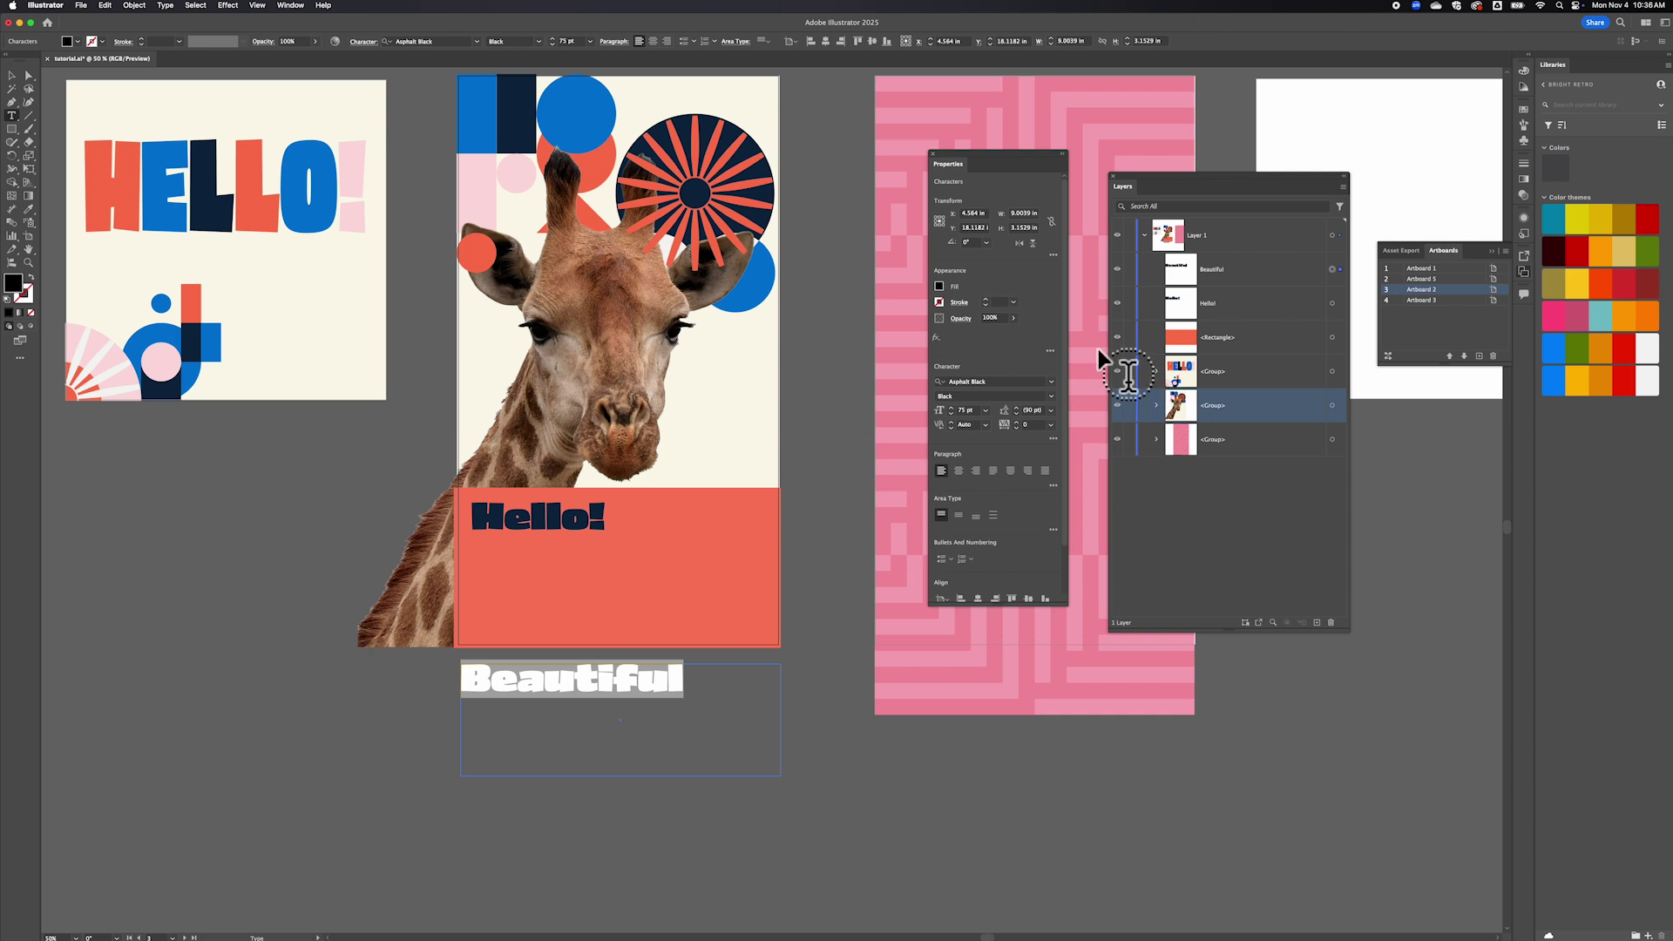
# Set Beautiful in Brush Script MT Italic, found via the Script filter, at 177 pt.
pyautogui.click(1052, 381)
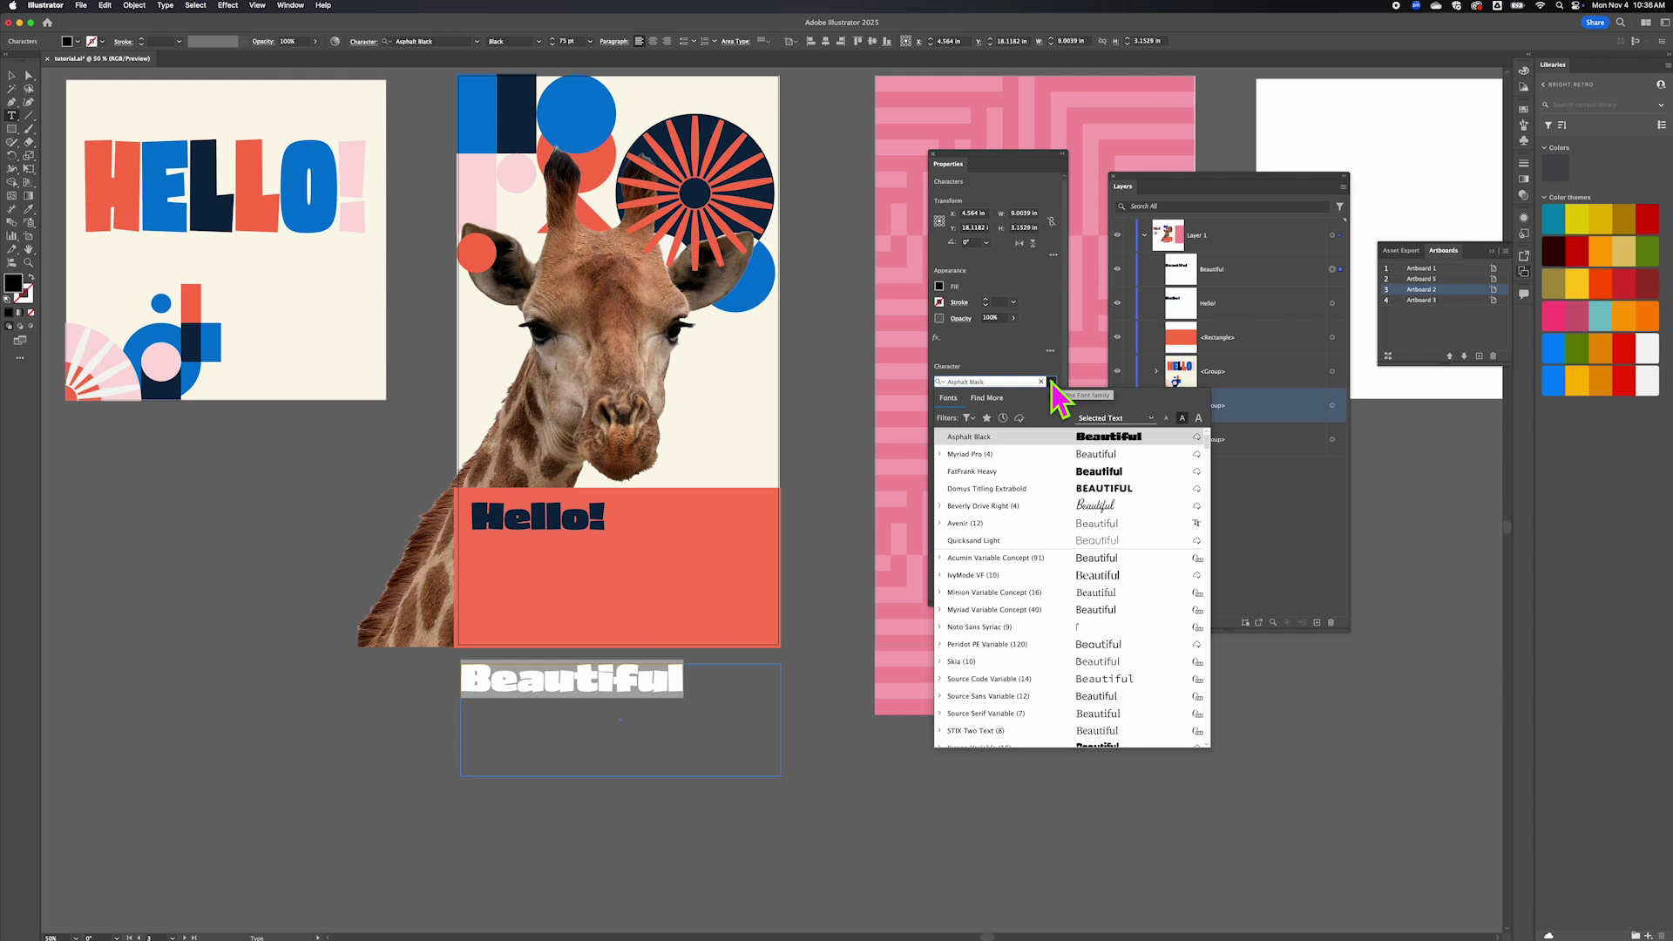
pyautogui.click(968, 418)
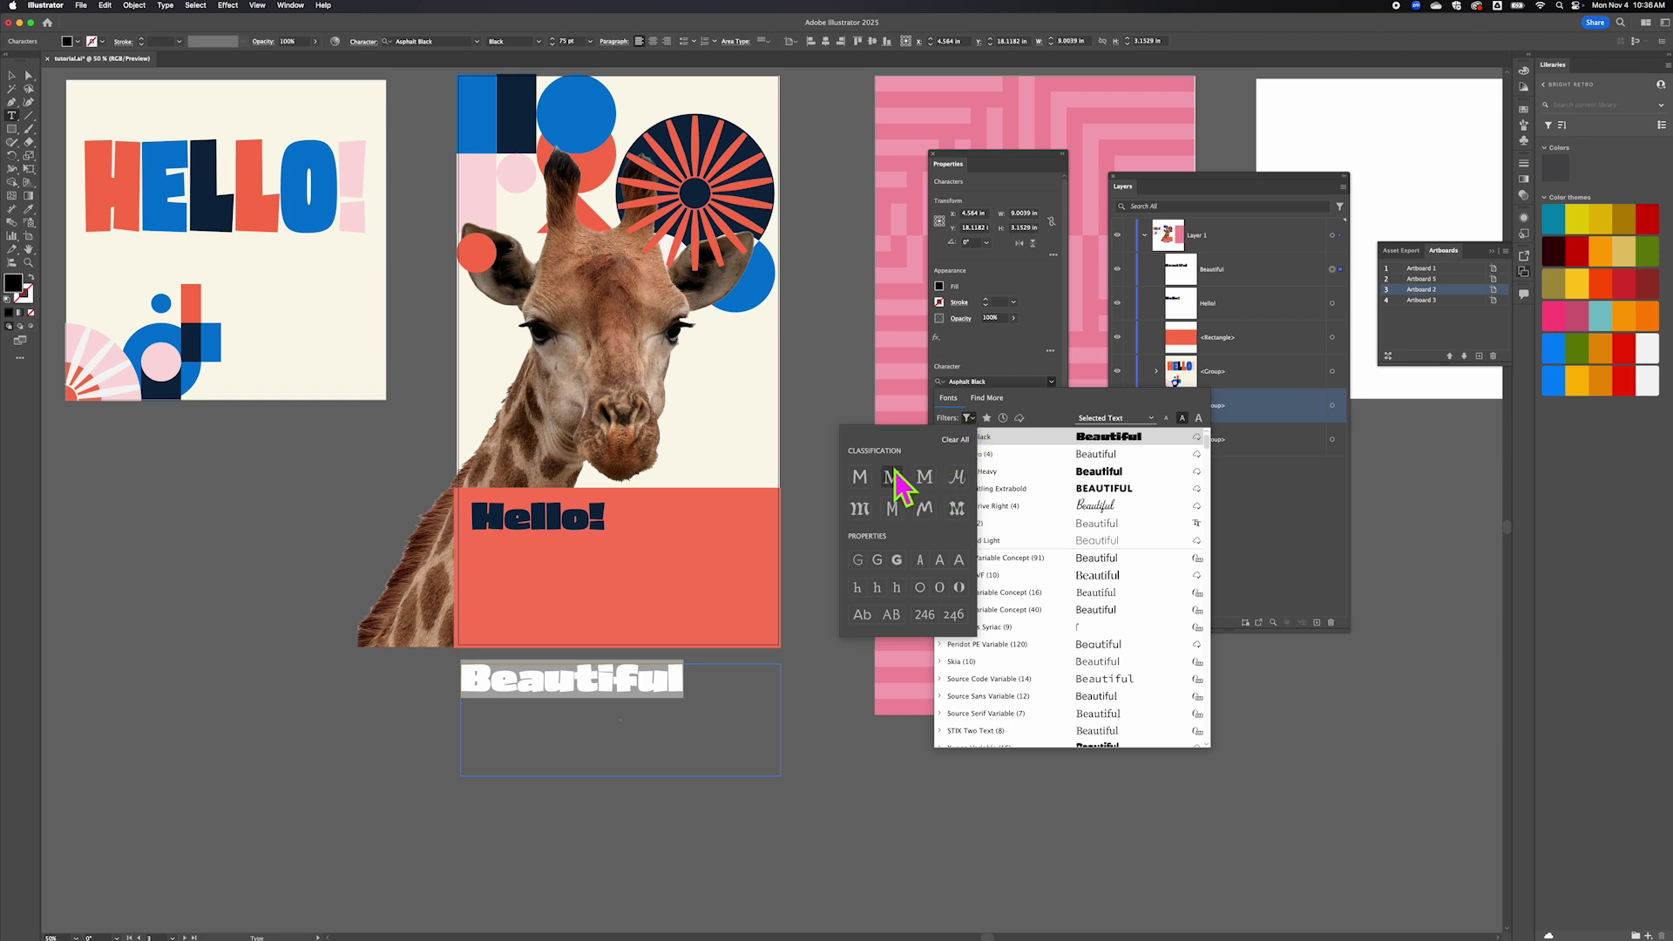
pyautogui.click(958, 485)
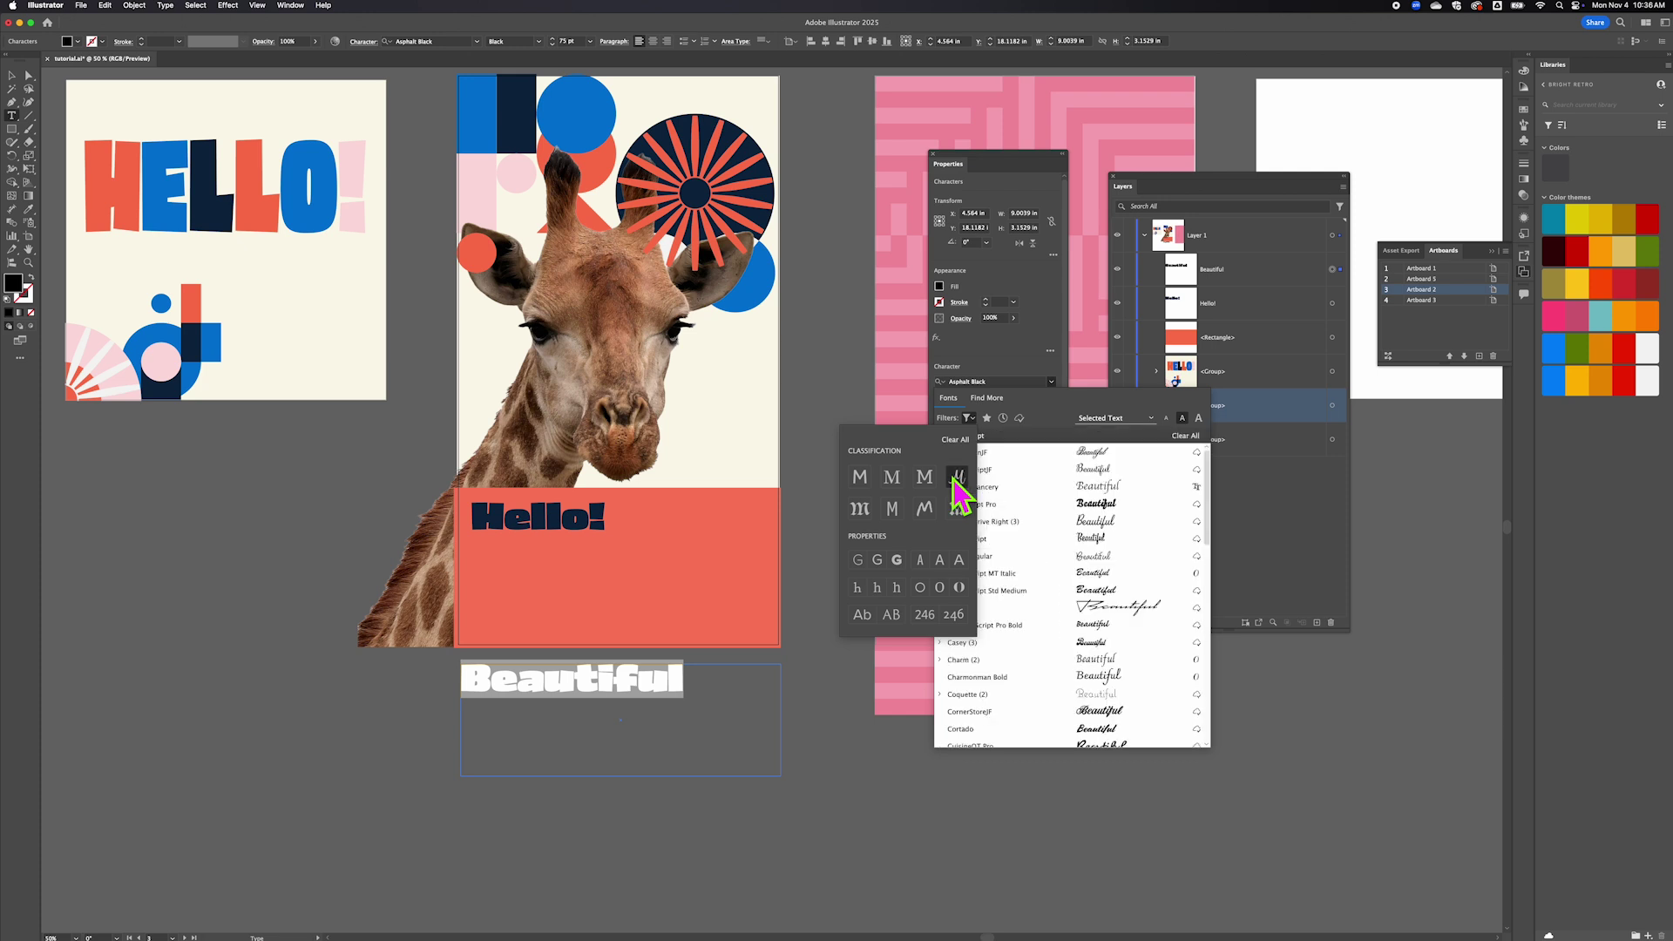
pyautogui.click(1057, 403)
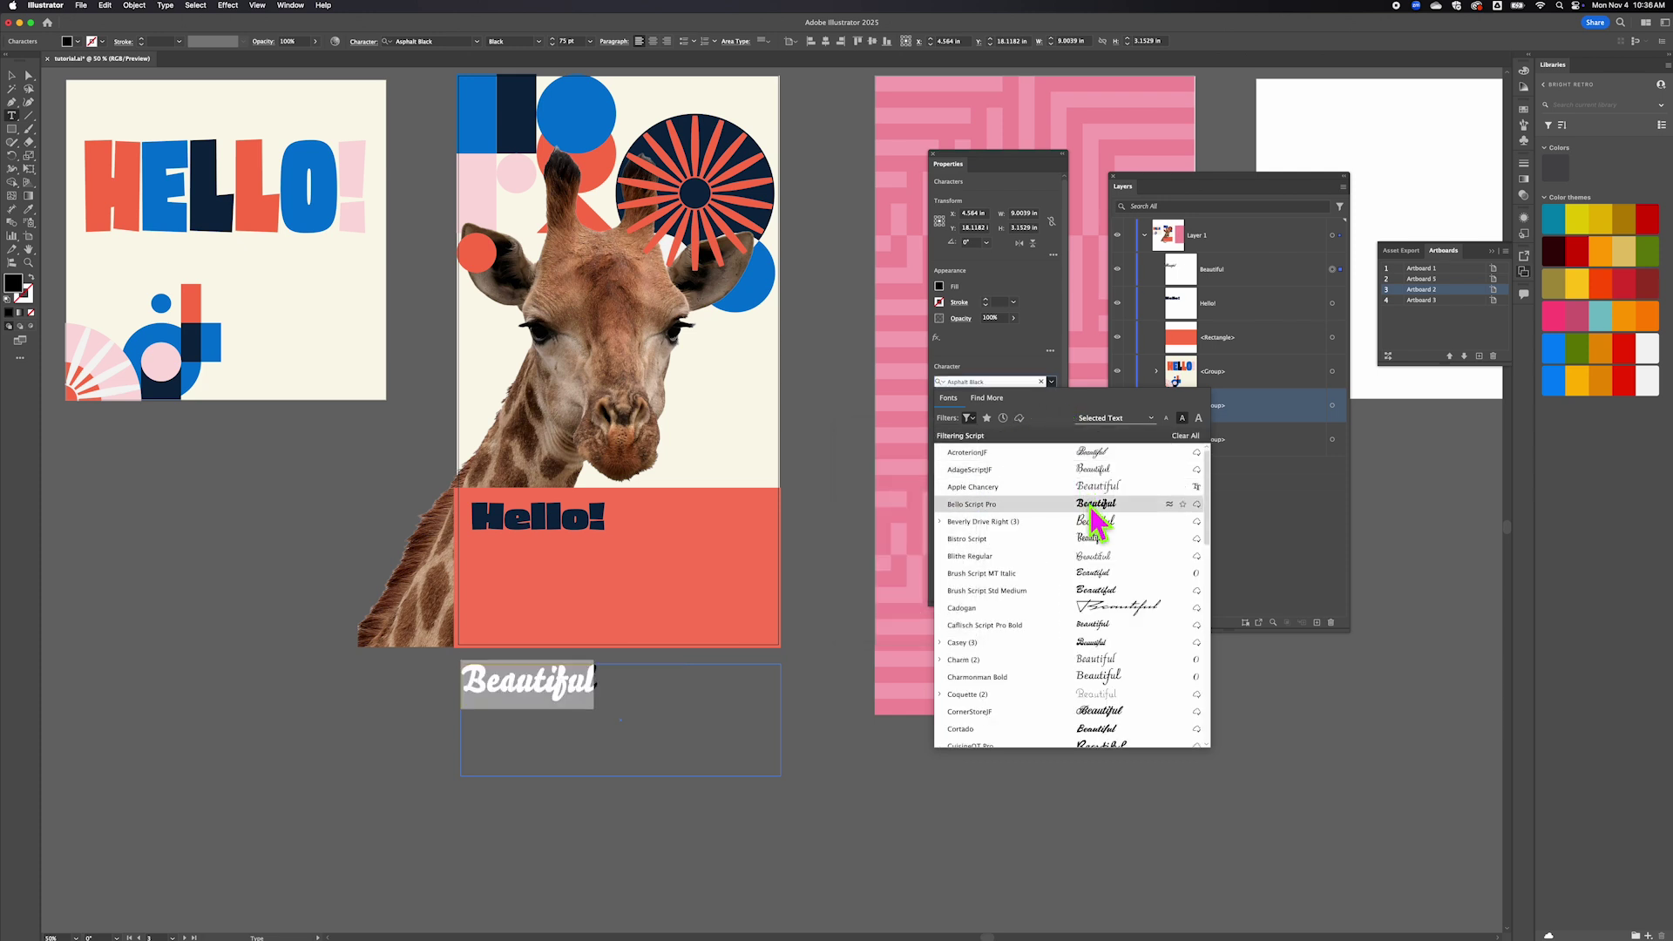
pyautogui.click(1120, 576)
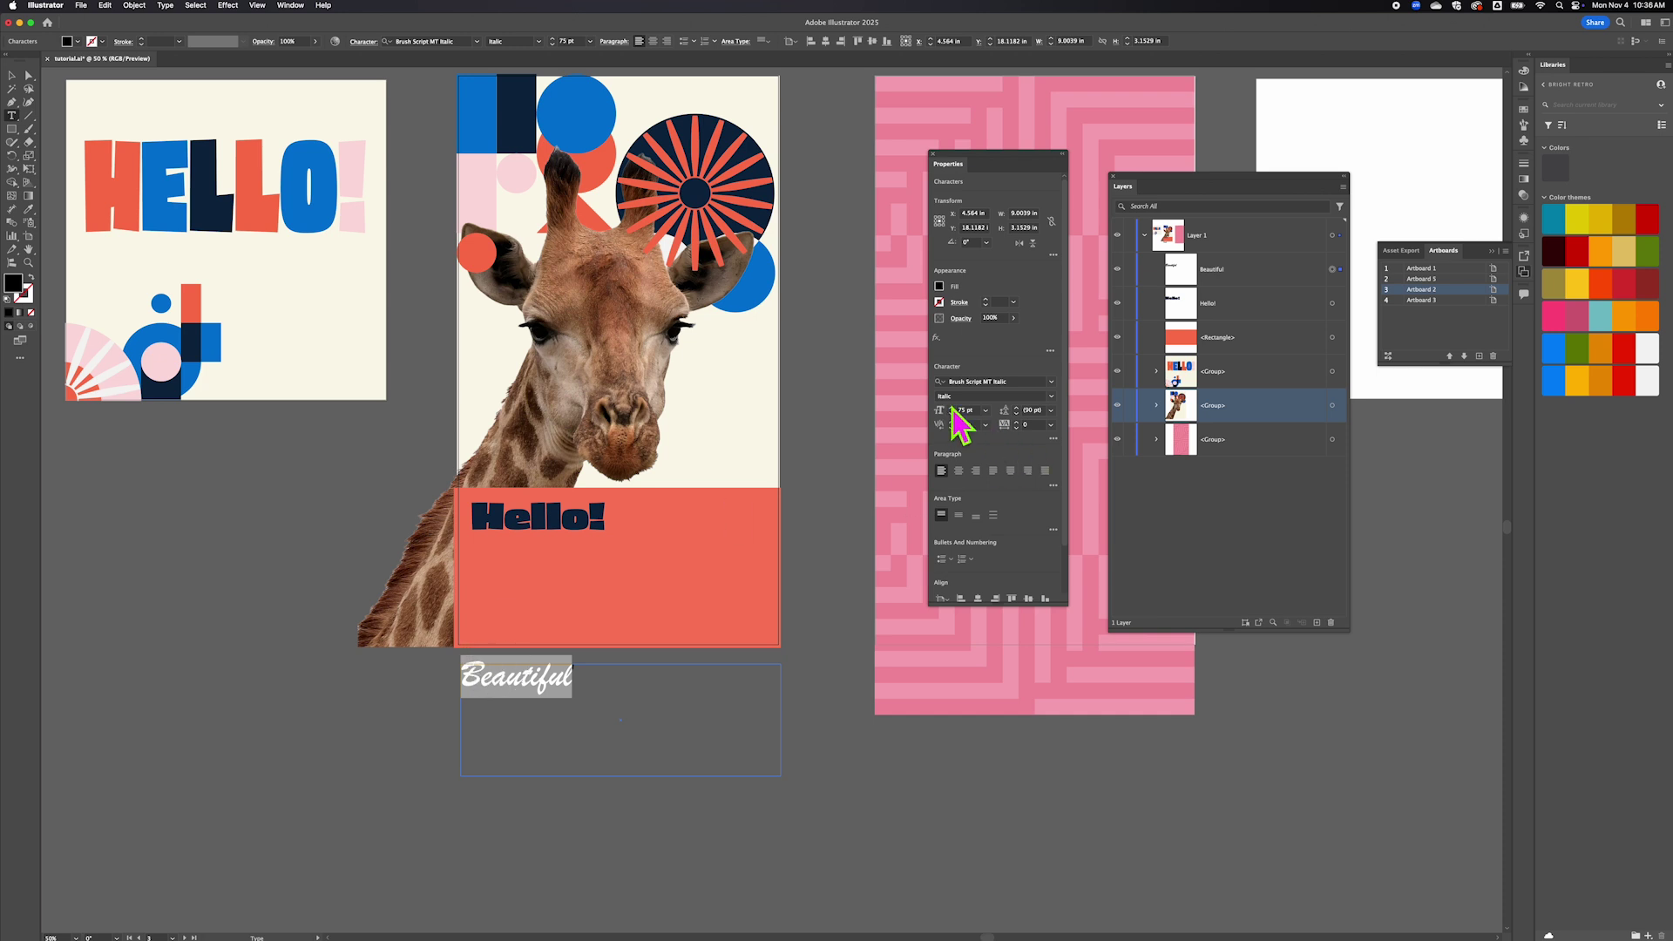
pyautogui.moveTo(953, 412); pyautogui.dragTo(953, 416)
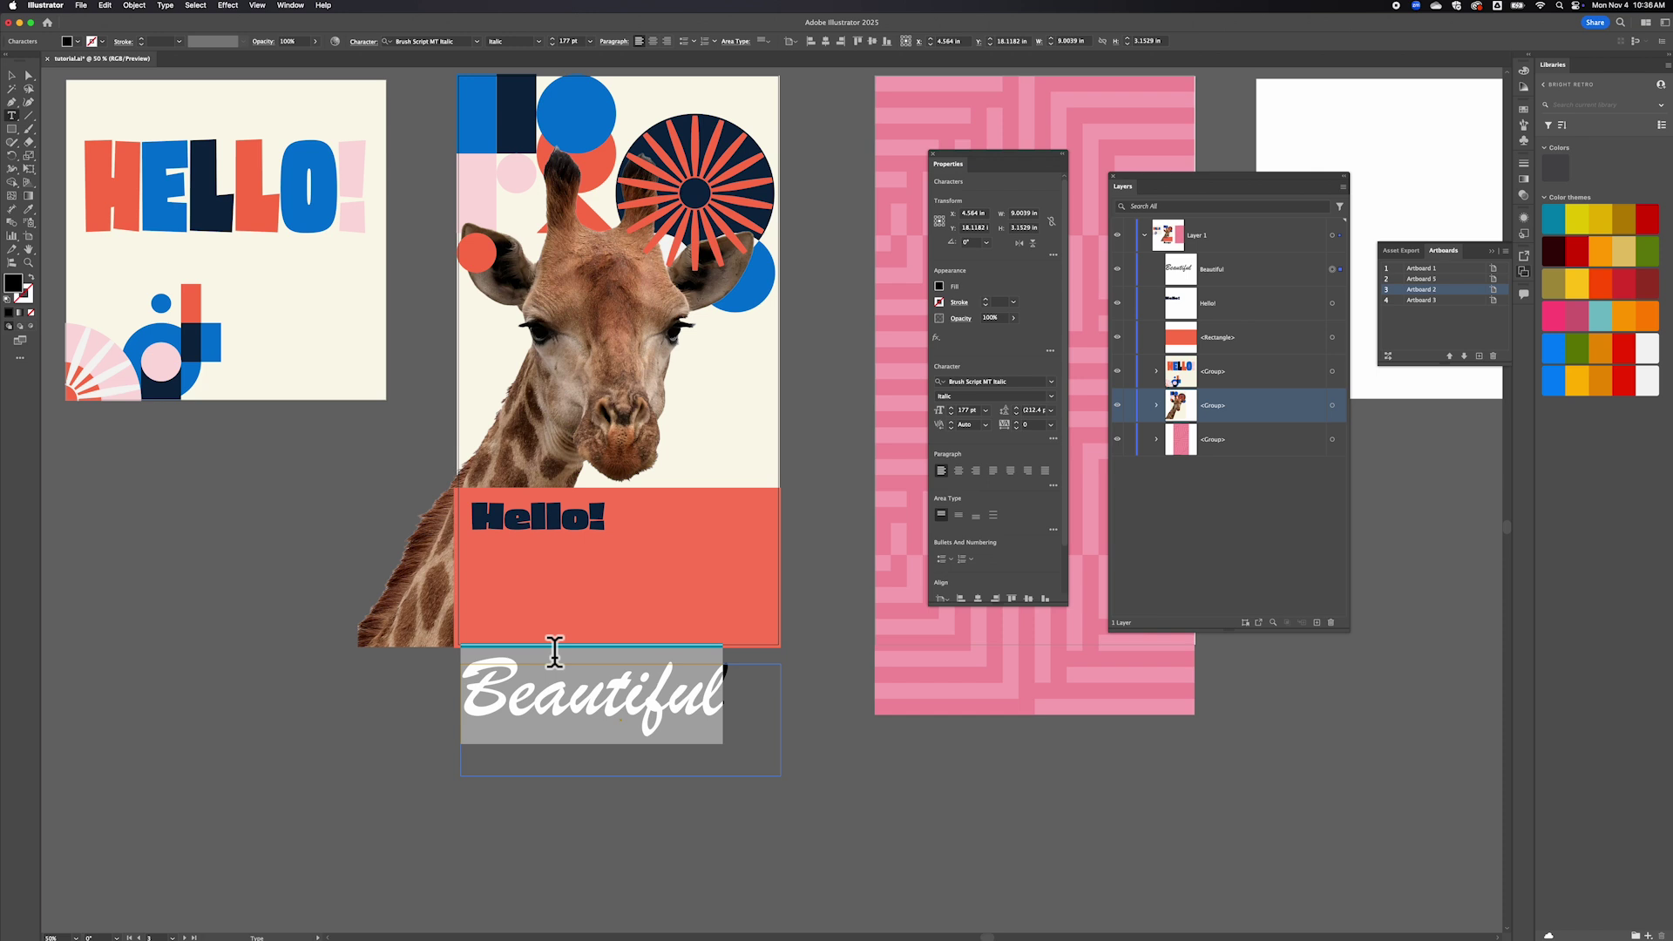
# Give the Beautiful text frame a light pink fill sampled from the artwork.
pyautogui.click(547, 692)
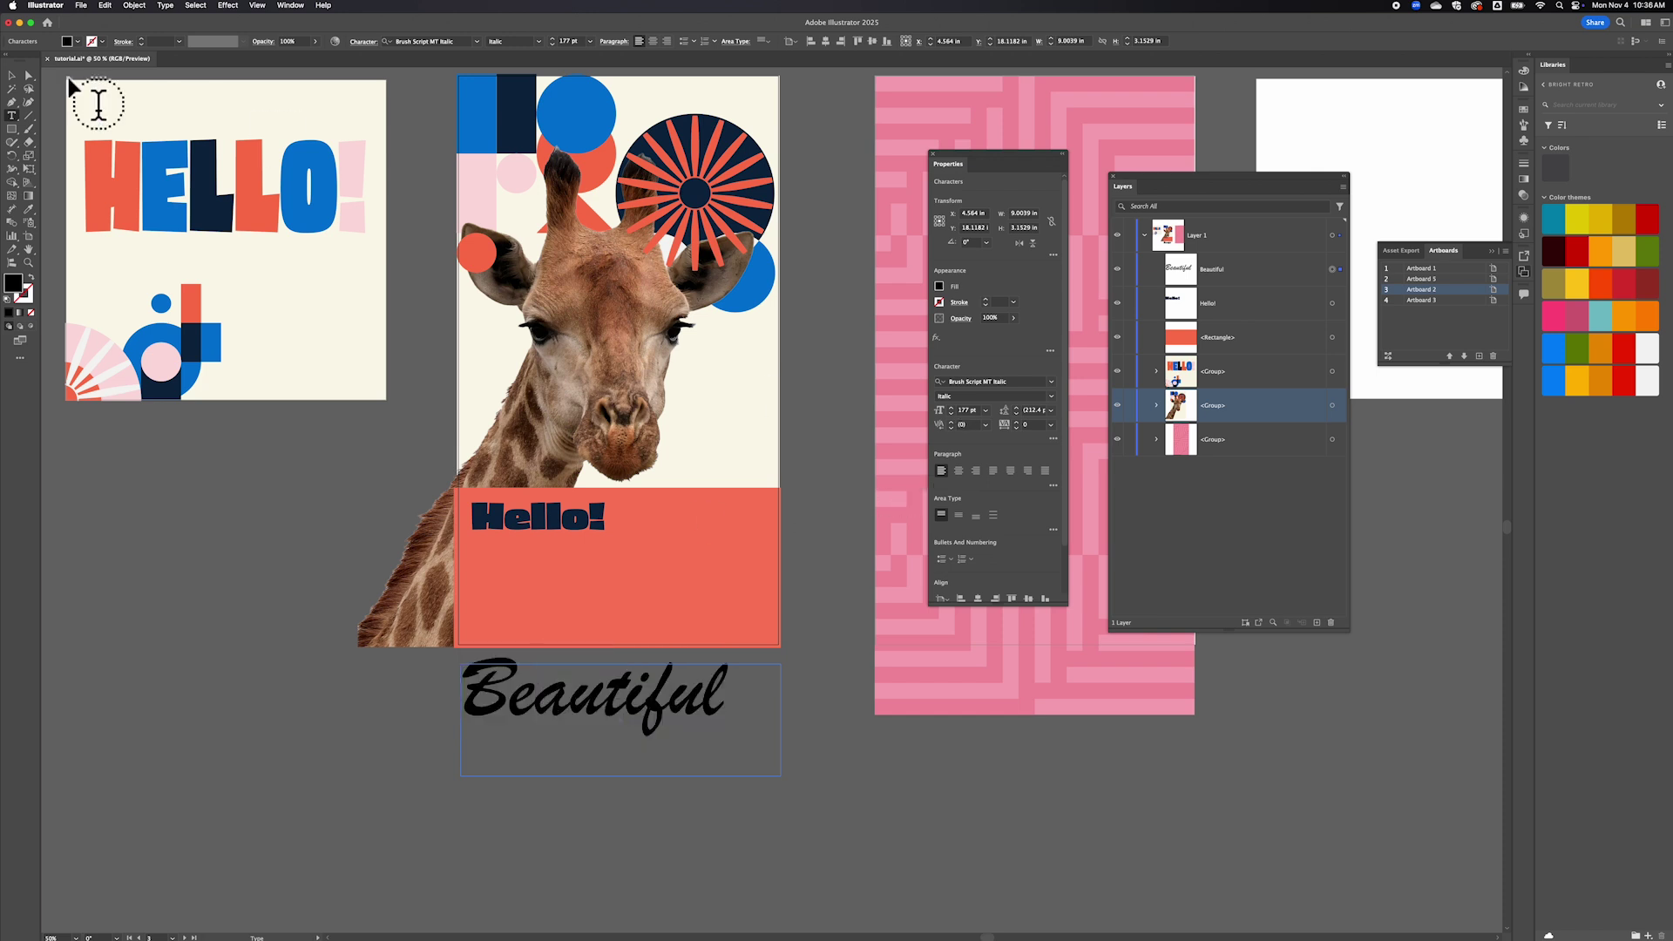
pyautogui.click(13, 76)
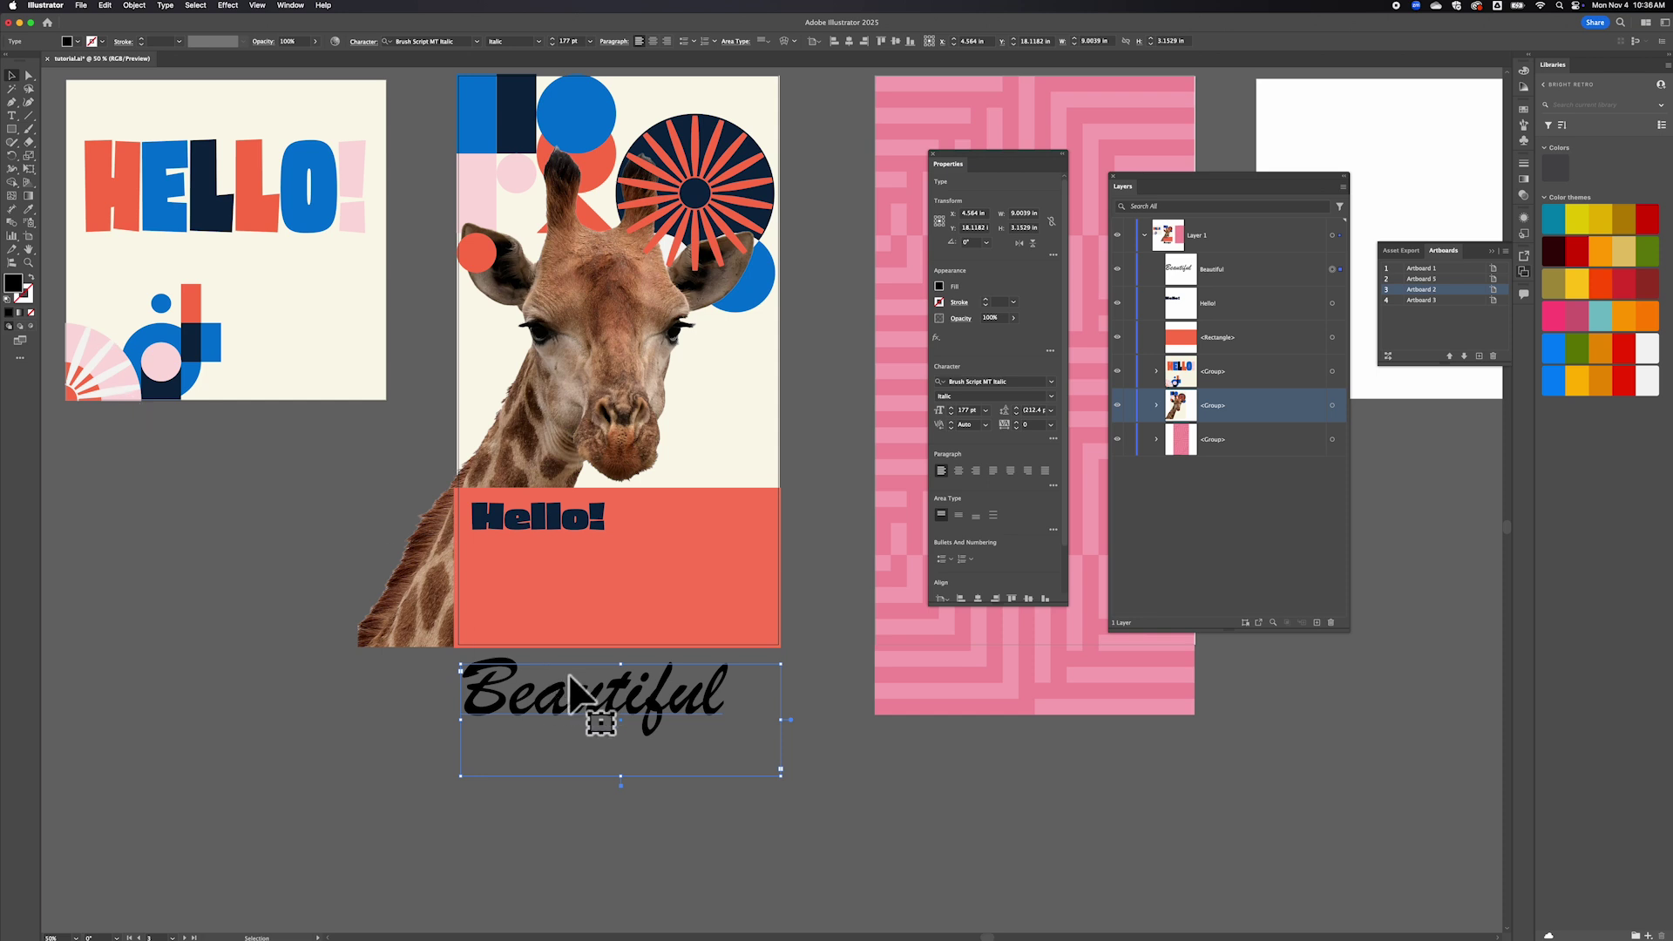
pyautogui.click(425, 702)
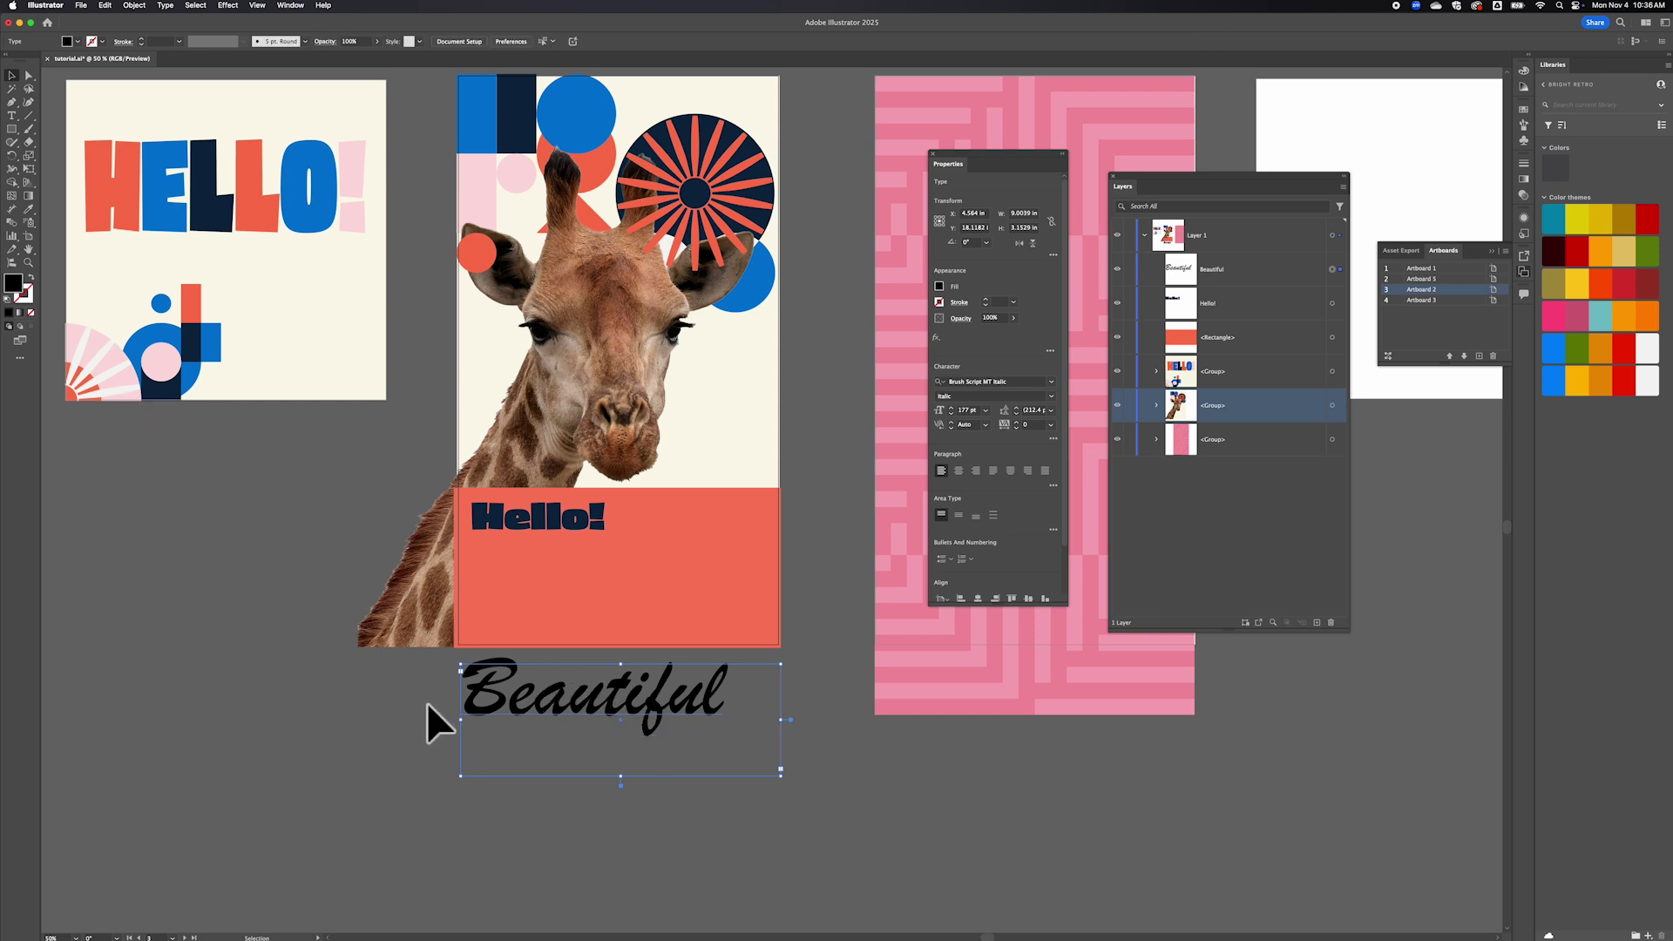
pyautogui.click(488, 712)
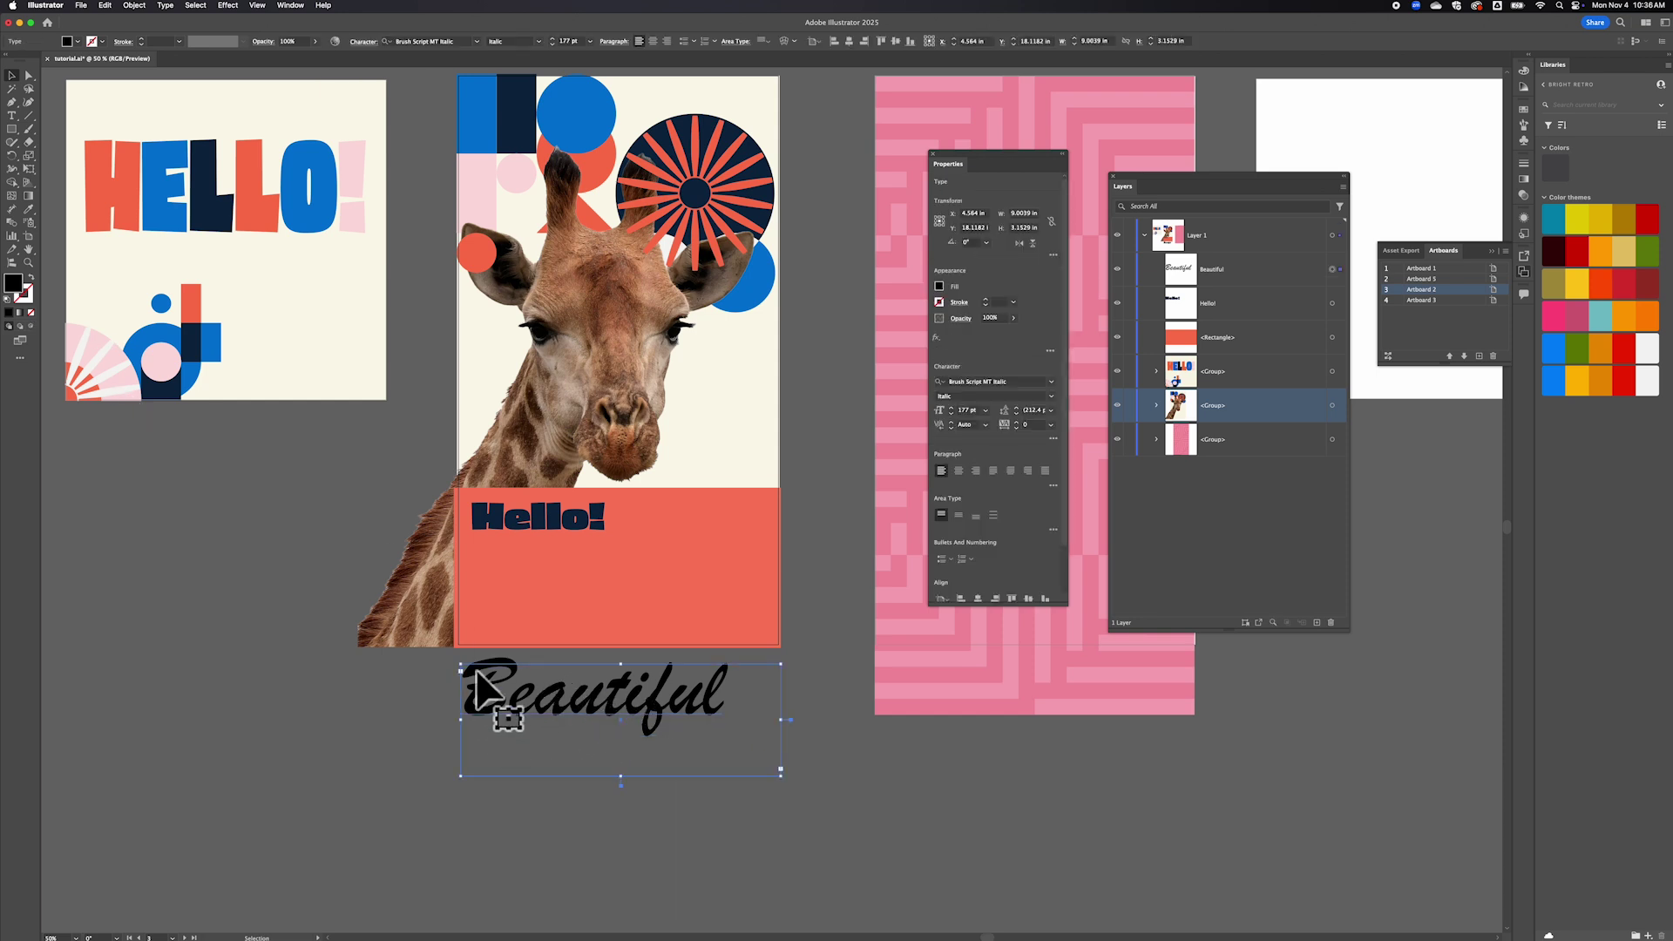
pyautogui.press('i')
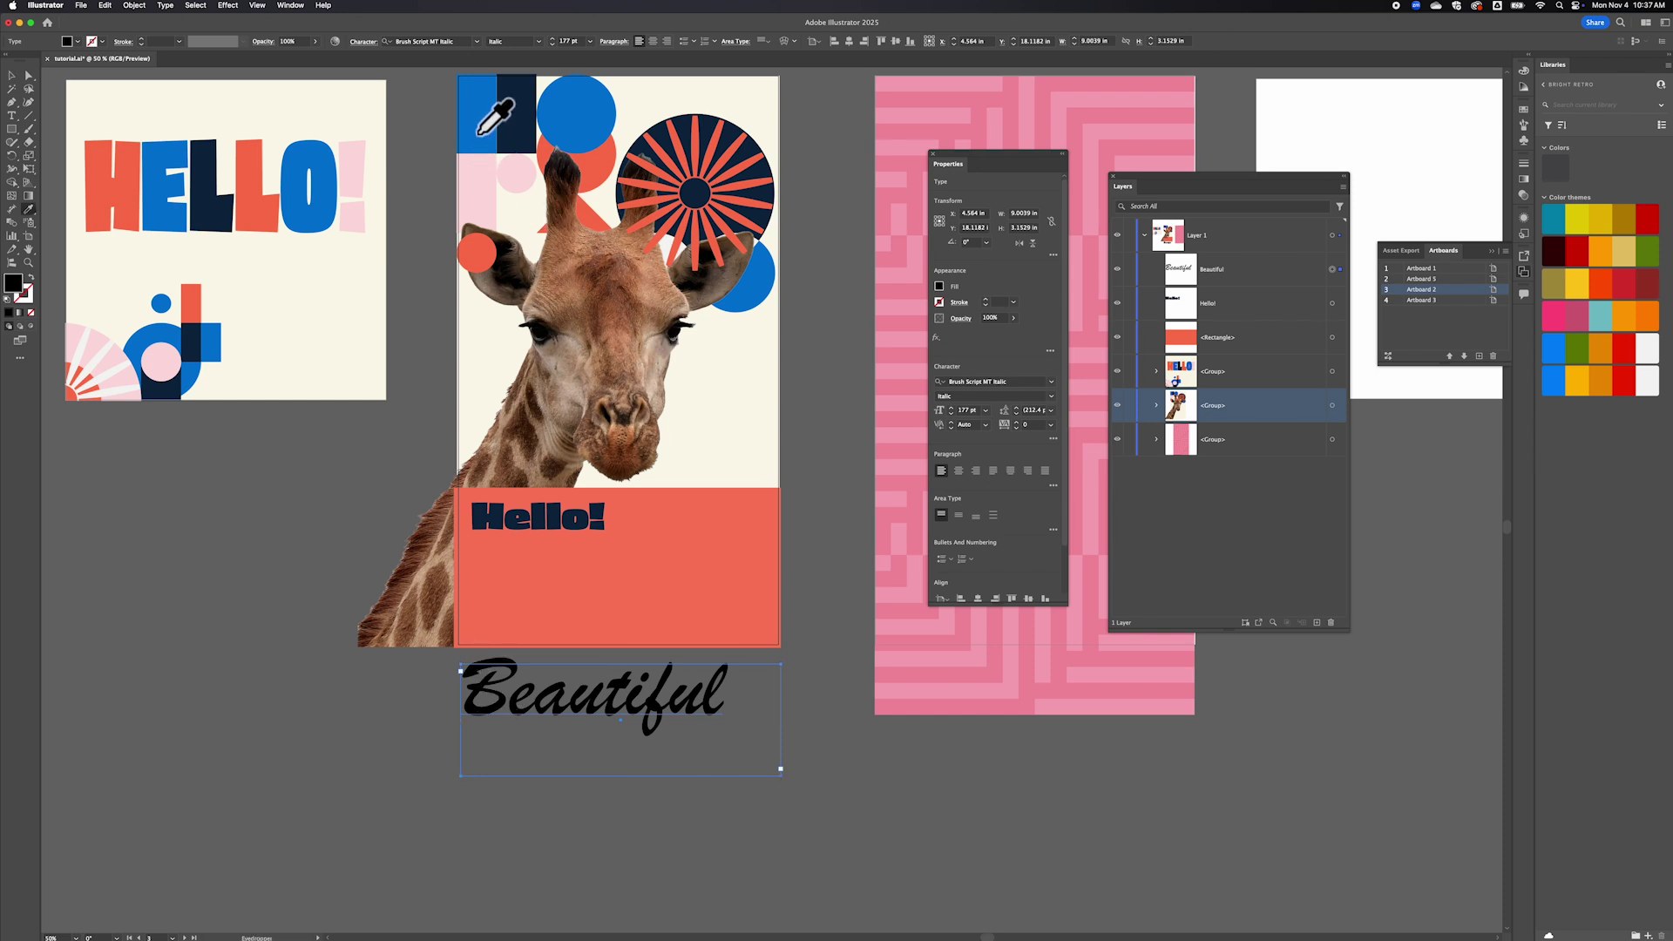
pyautogui.click(481, 195)
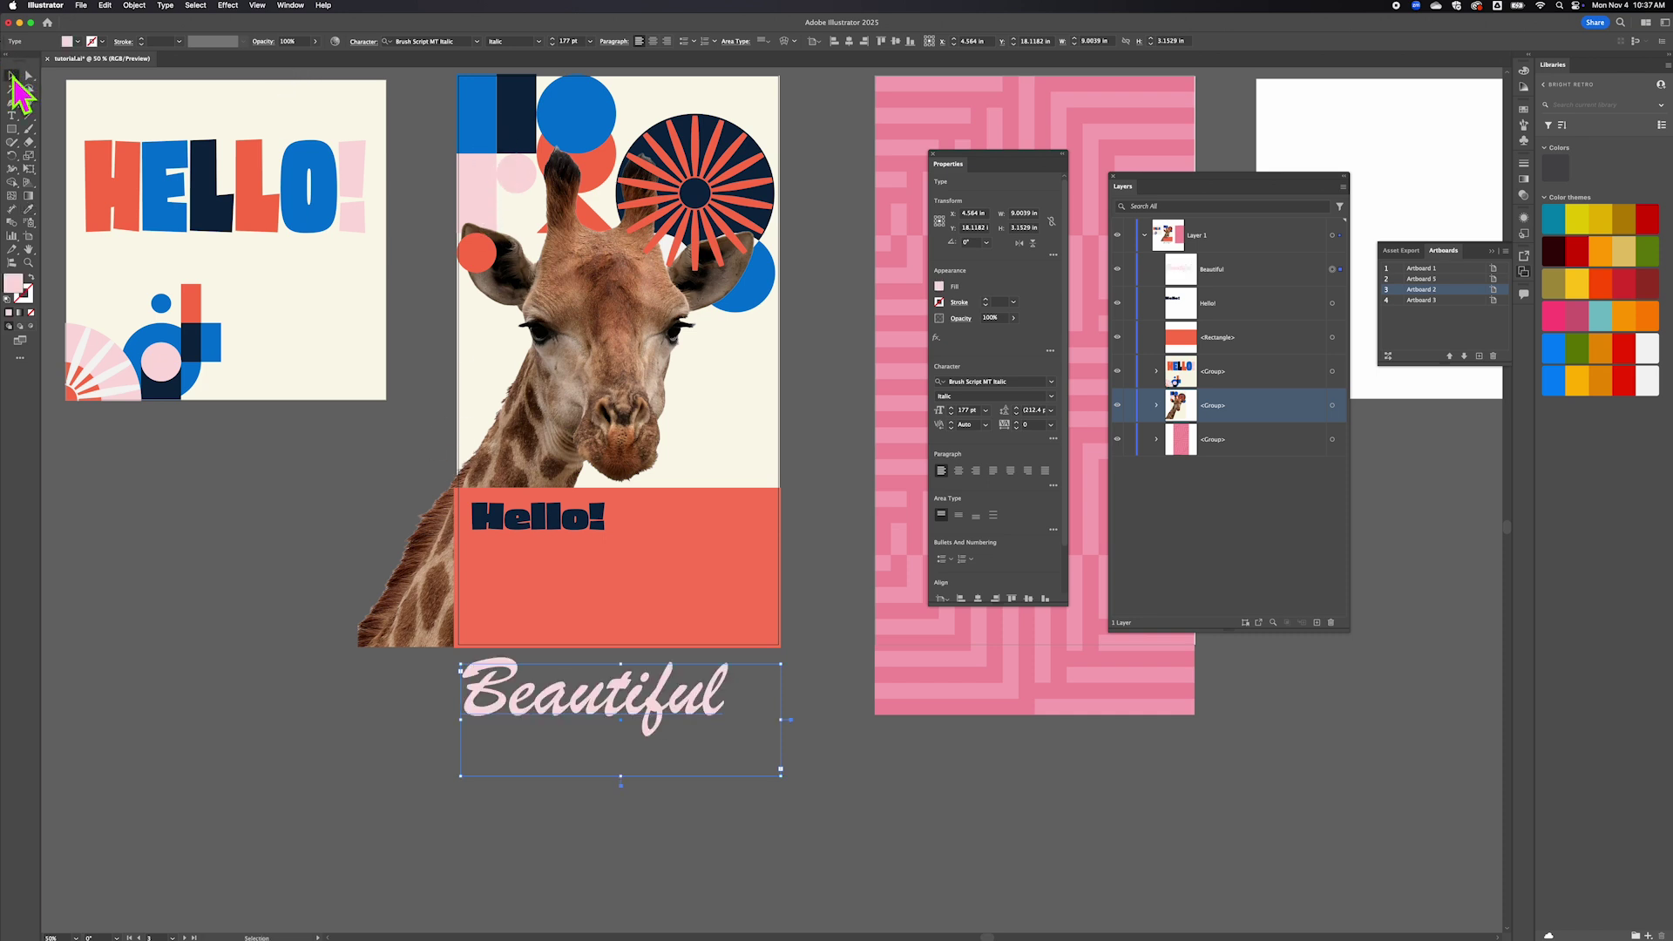
# Move Beautiful onto the coral panel beneath Hello! and reposition Hello!
pyautogui.click(11, 76)
pyautogui.moveTo(621, 688); pyautogui.dragTo(624, 579)
pyautogui.moveTo(555, 513)
pyautogui.mouseDown()
pyautogui.moveTo(558, 534)
pyautogui.moveTo(551, 519)
pyautogui.mouseUp()
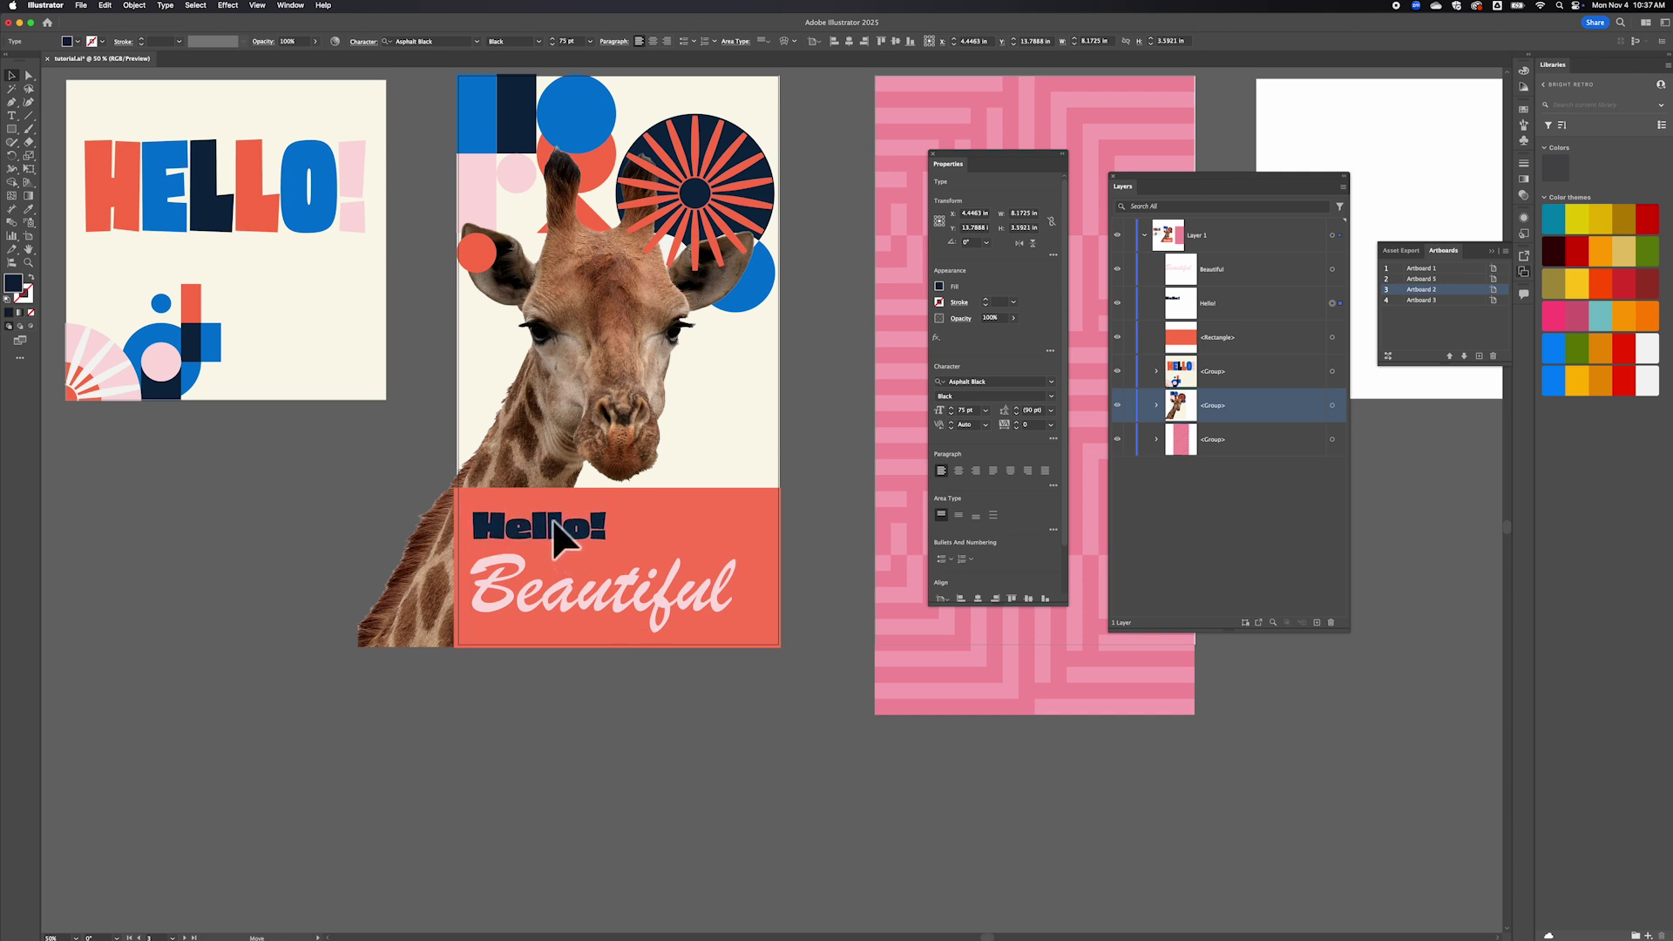
# Drag the coral rectangle's top edge down slightly, then deselect it.
pyautogui.click(693, 509)
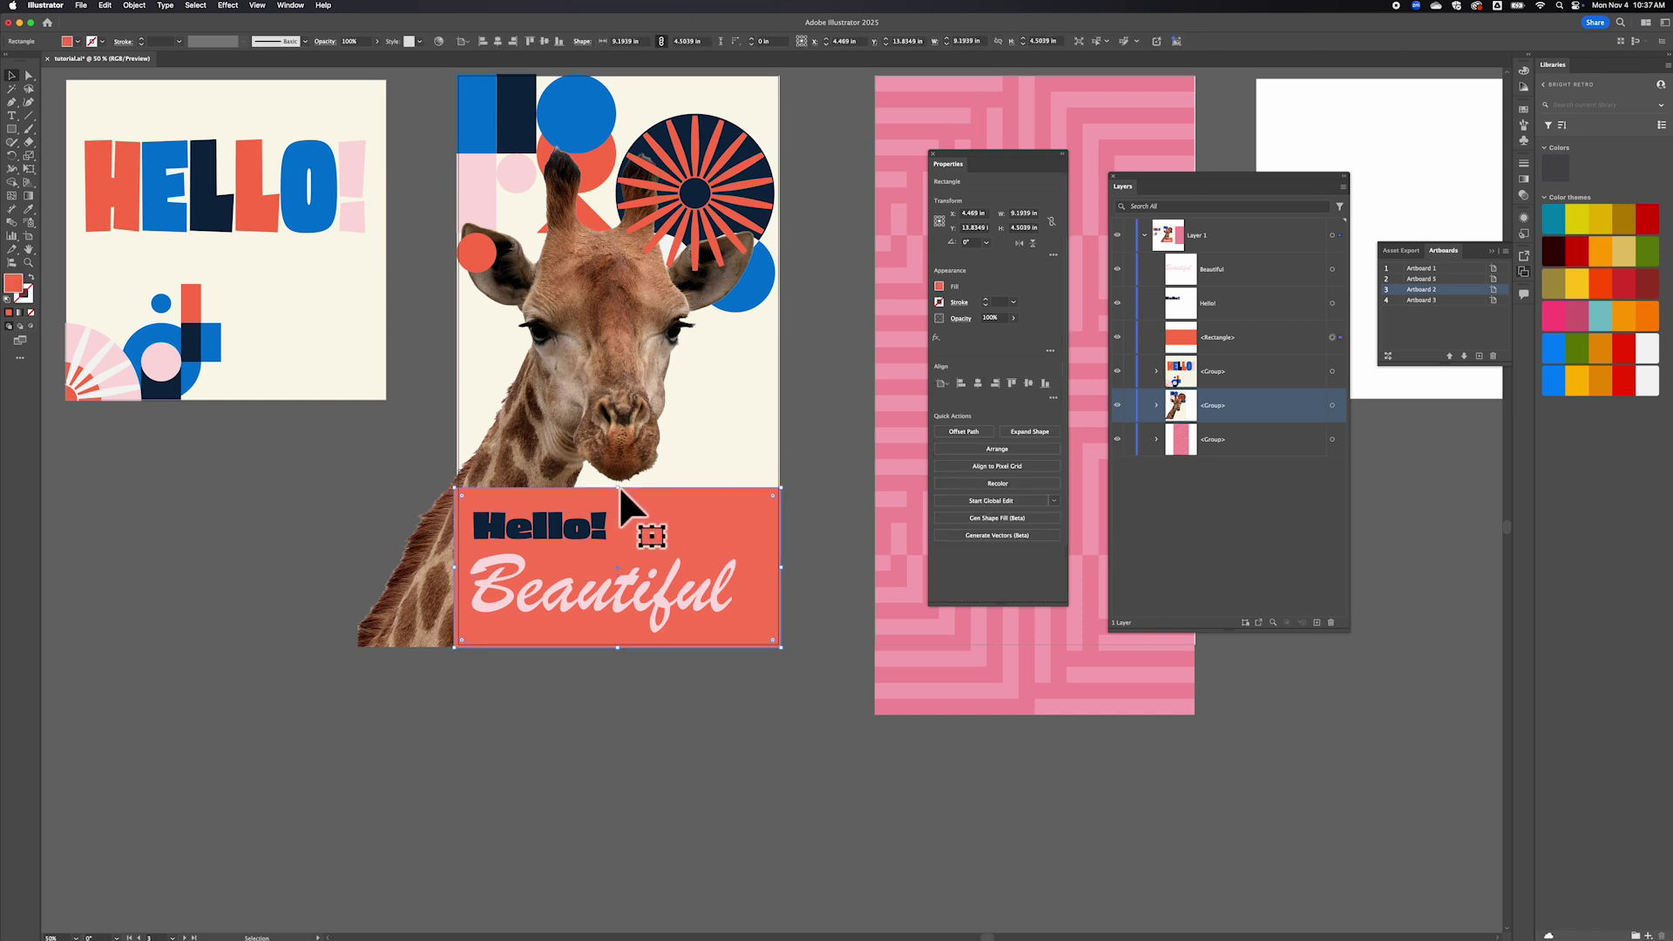
pyautogui.moveTo(622, 488); pyautogui.dragTo(623, 492)
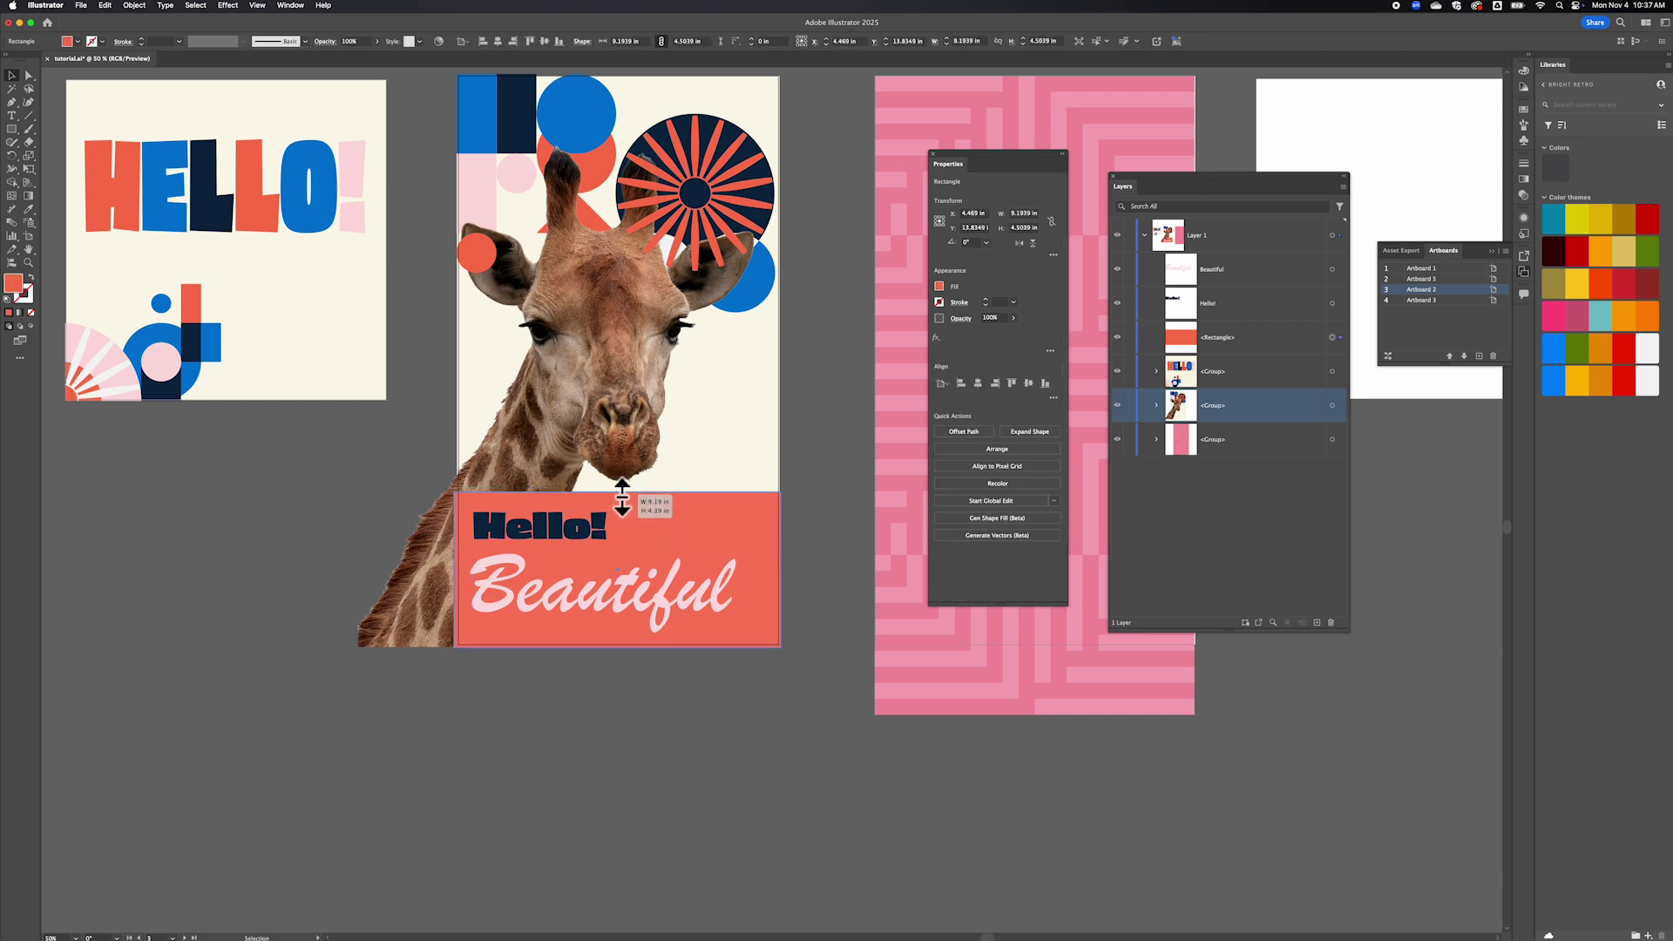
pyautogui.click(575, 761)
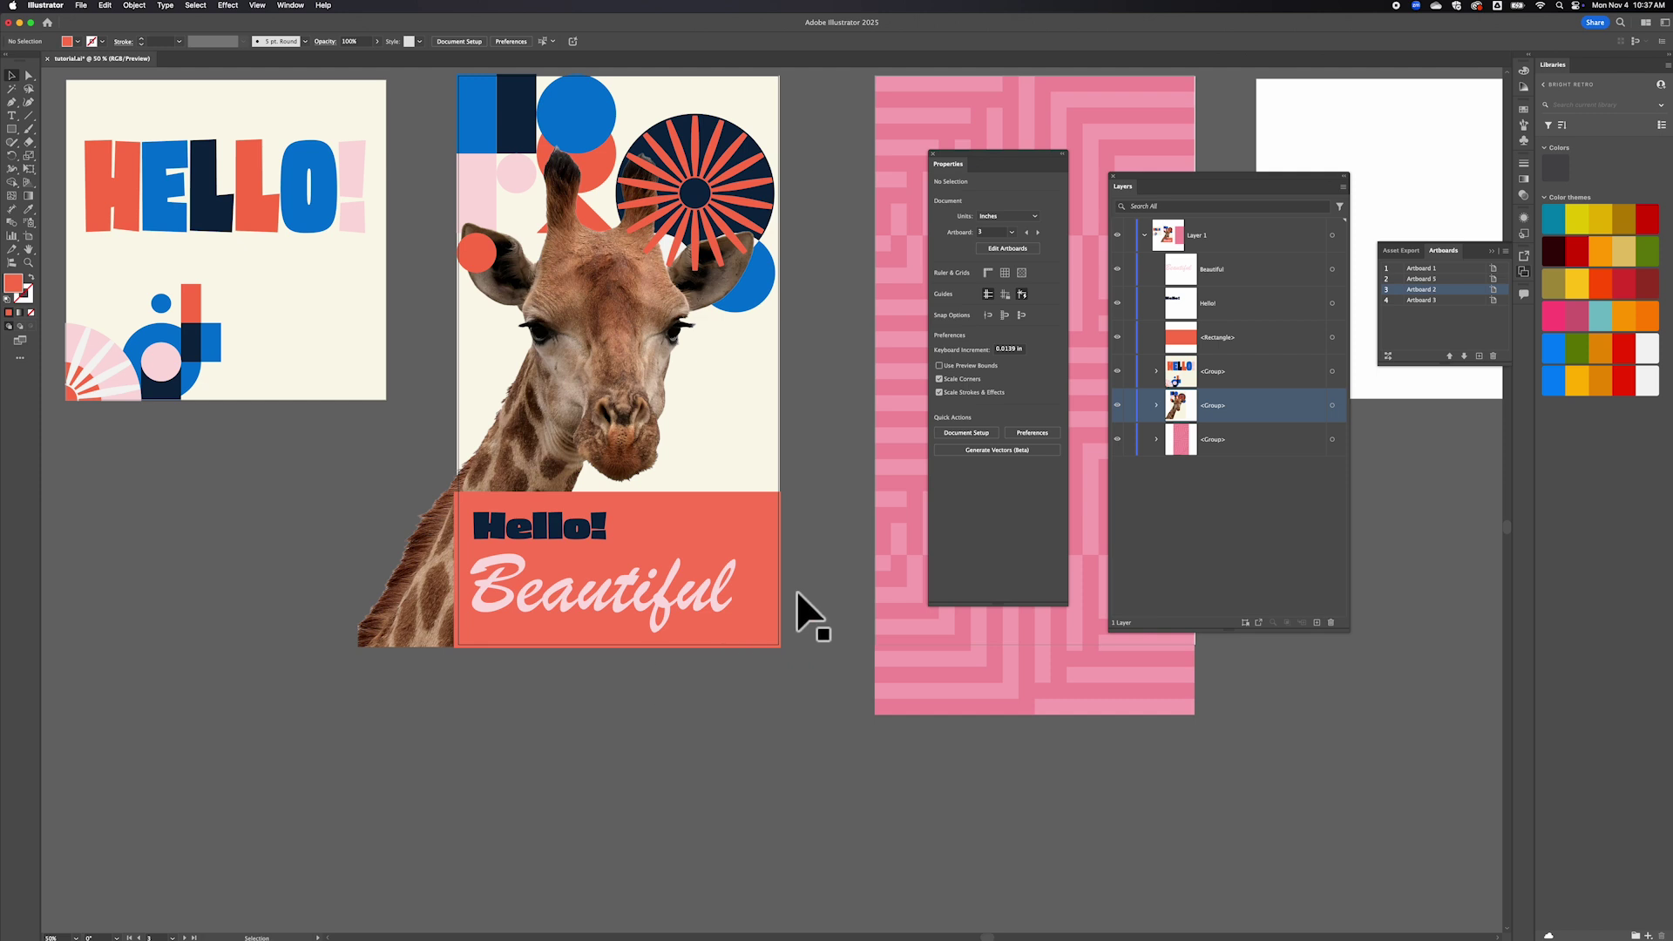
pyautogui.hscroll(3, 473, 581)
pyautogui.scroll(2, 473, 582)
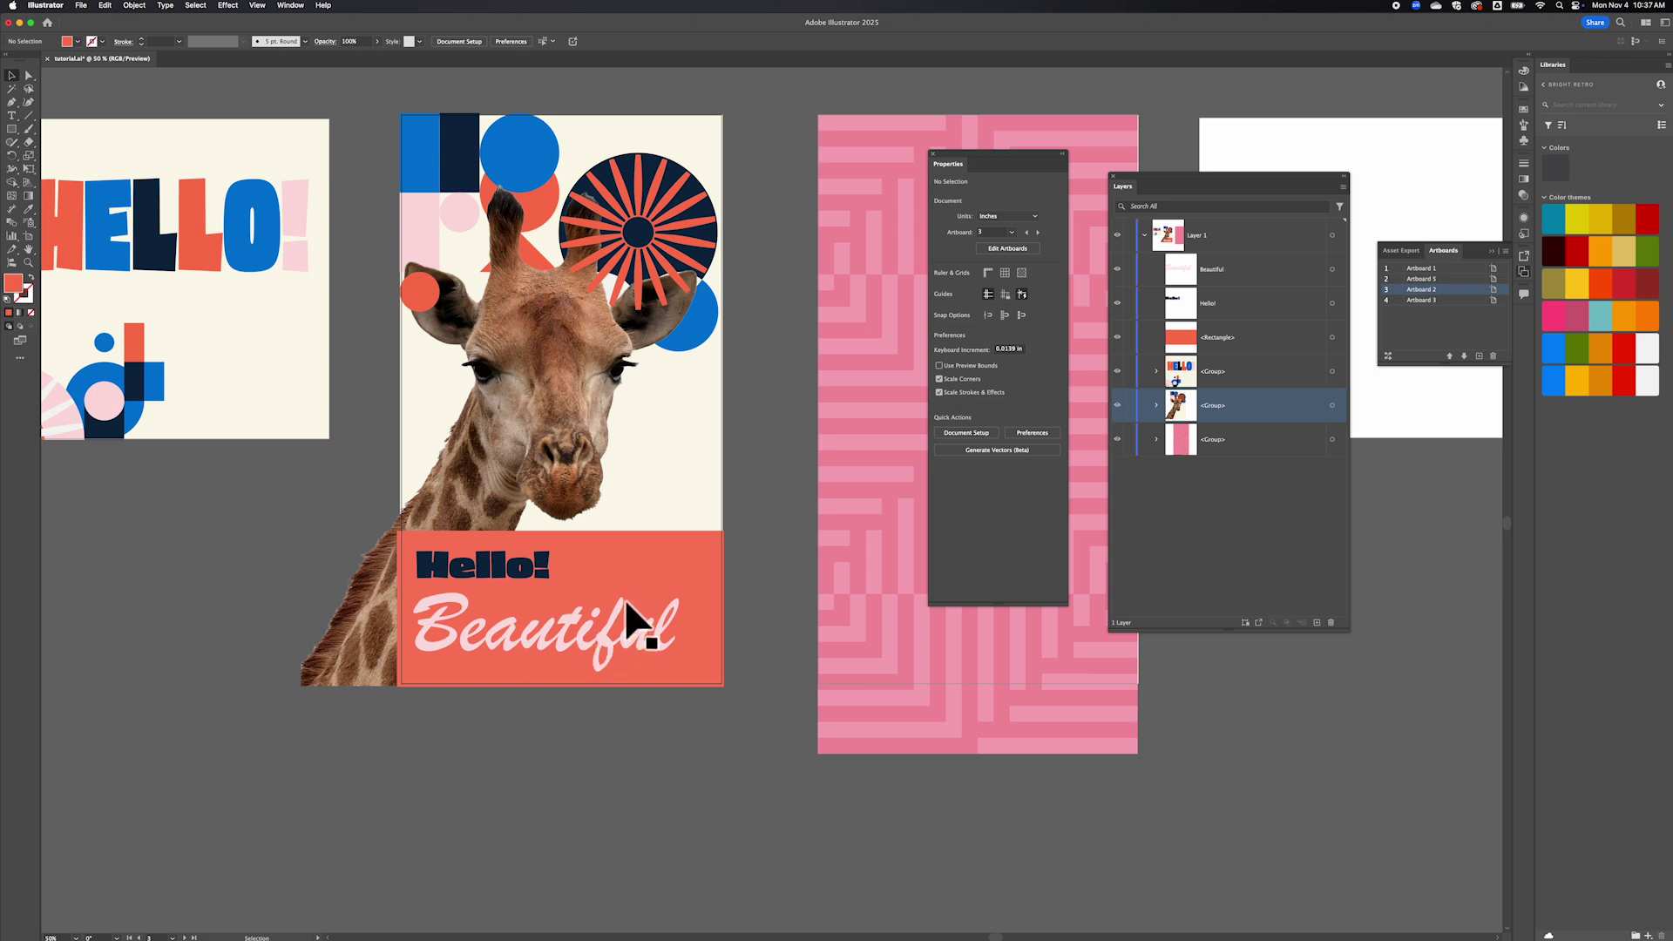
pyautogui.hscroll(3, 626, 601)
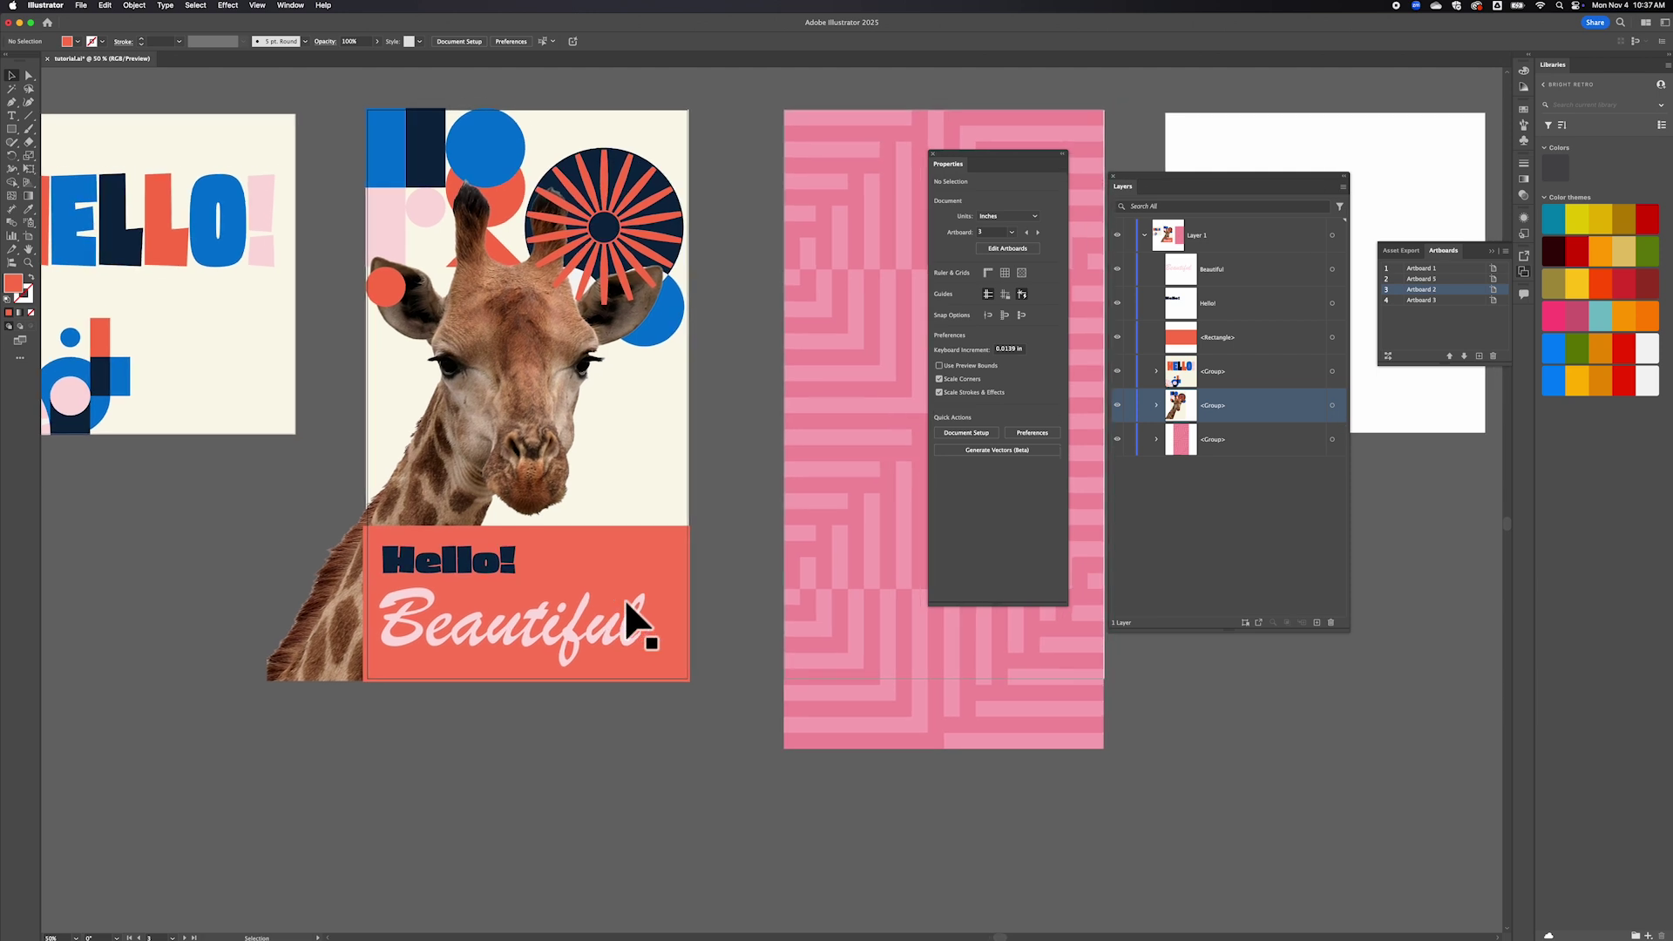
pyautogui.scroll(2, 624, 599)
pyautogui.scroll(1, 625, 601)
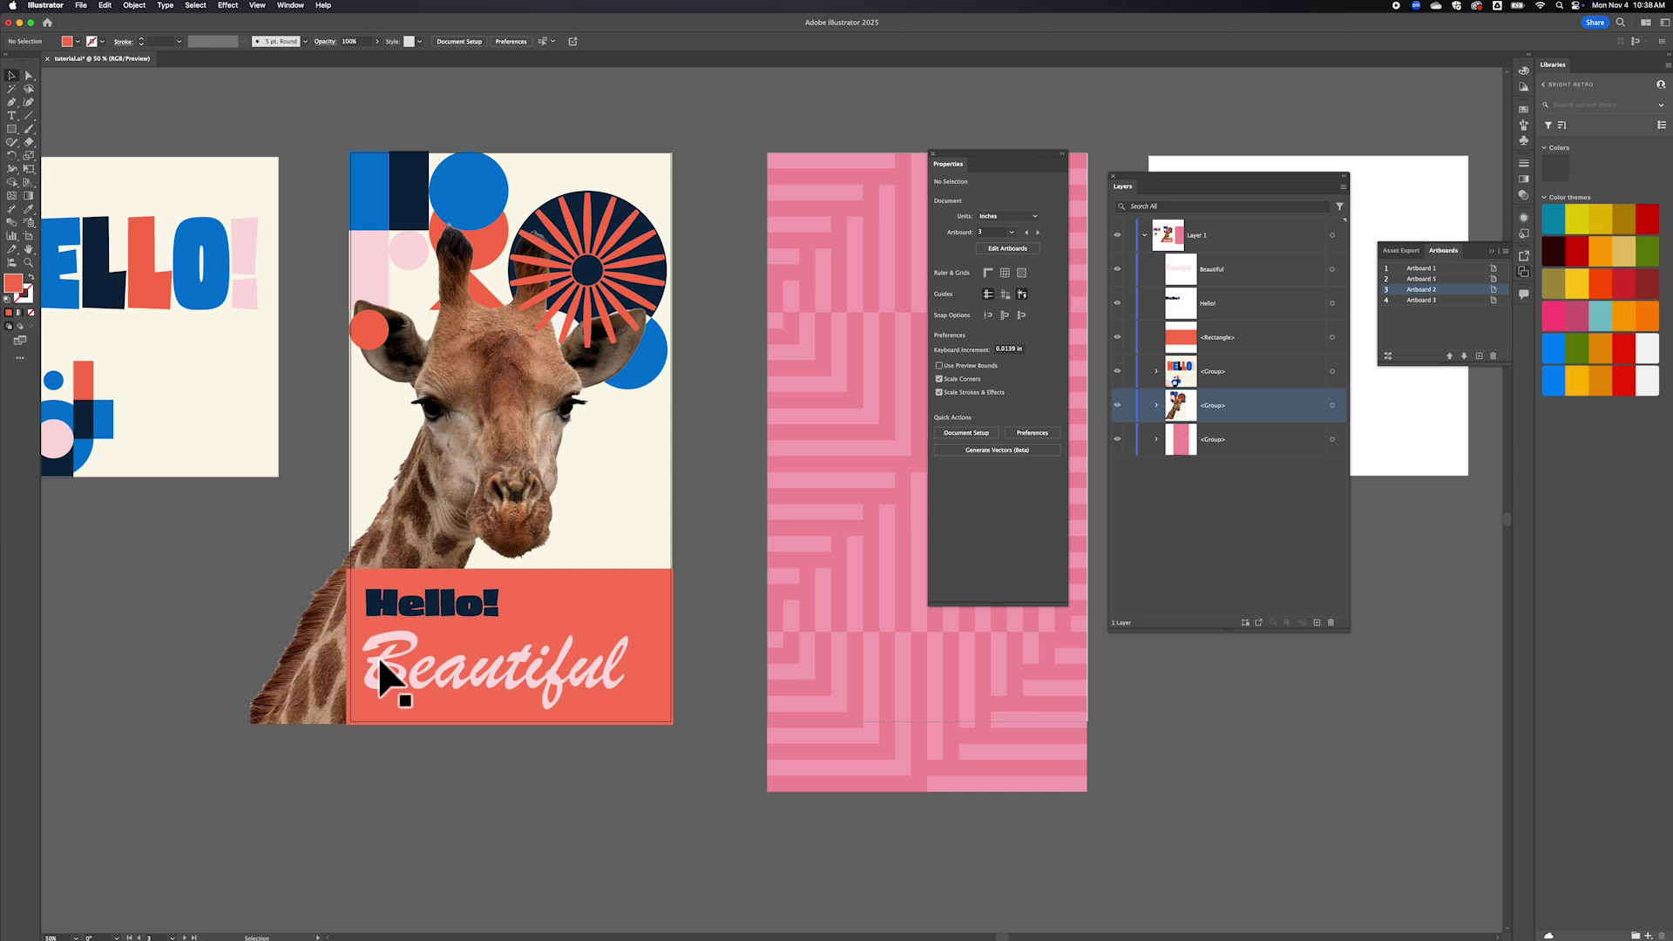
pyautogui.scroll(-1, 514, 551)
pyautogui.hscroll(-1, 514, 550)
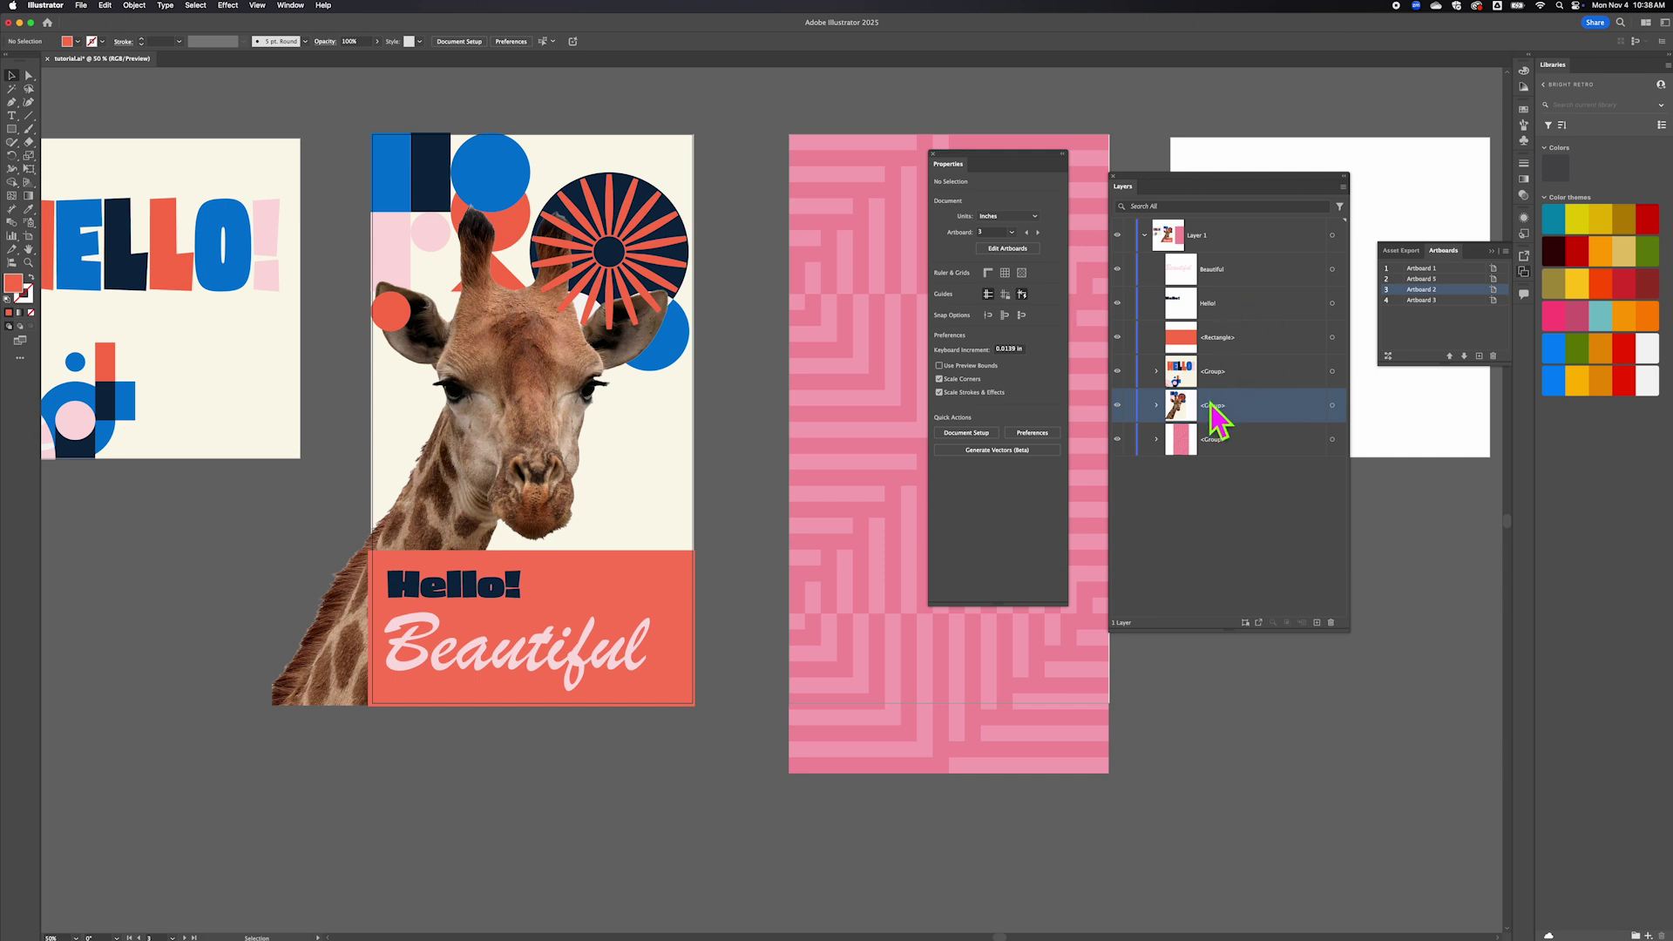
pyautogui.click(1156, 405)
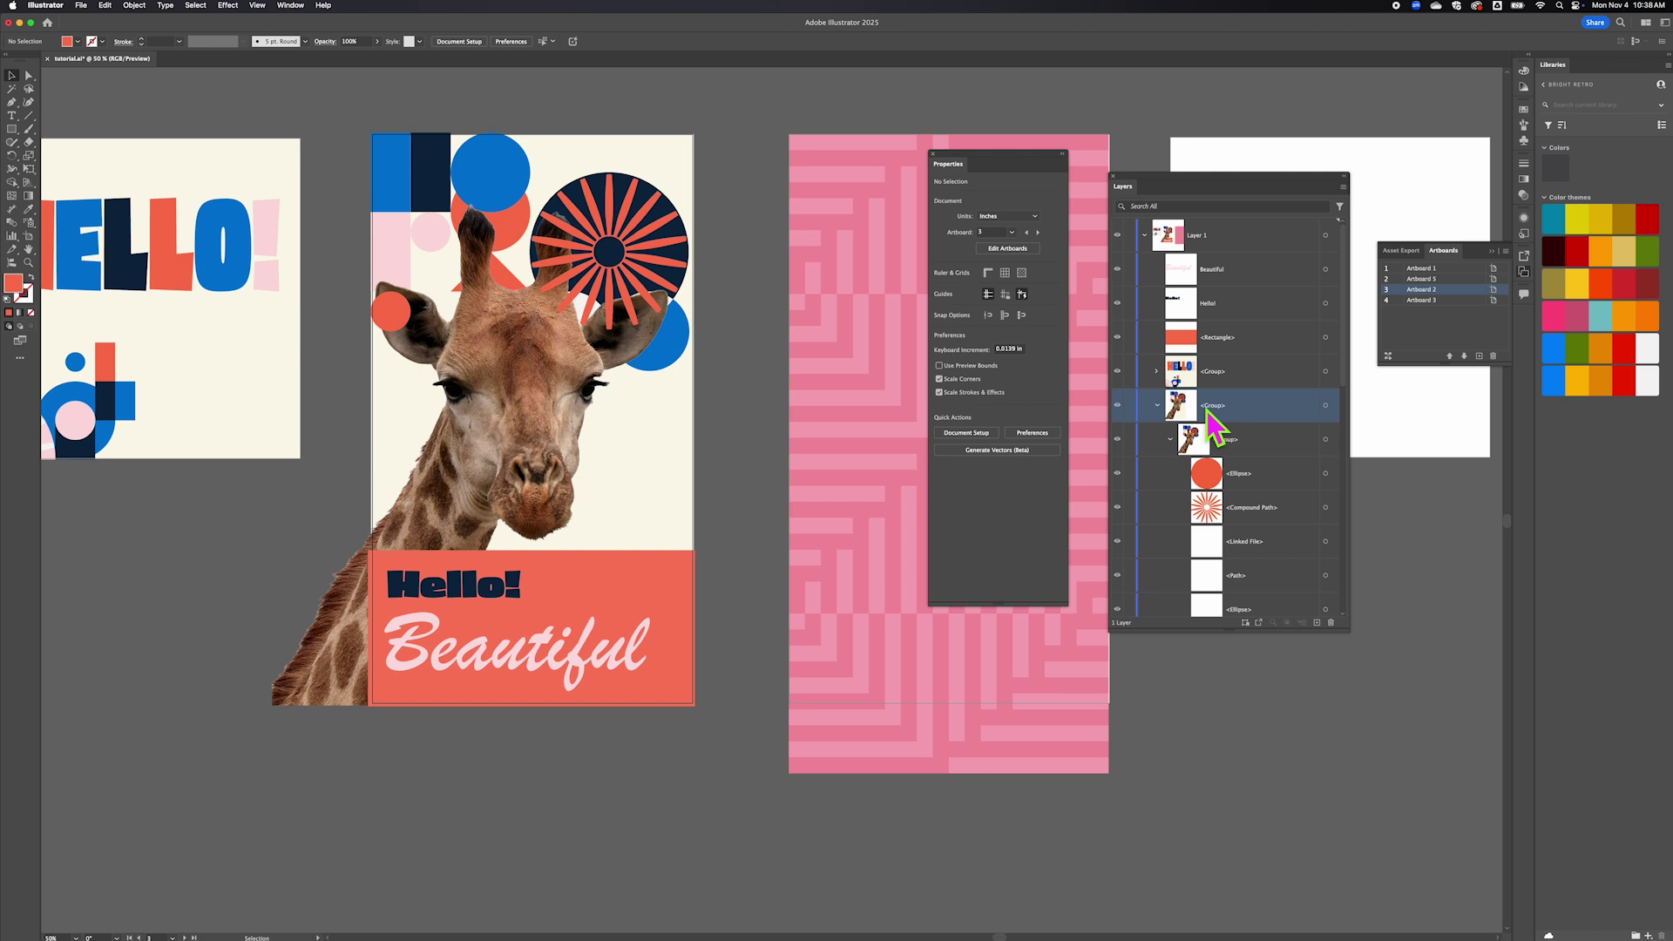
pyautogui.click(1156, 405)
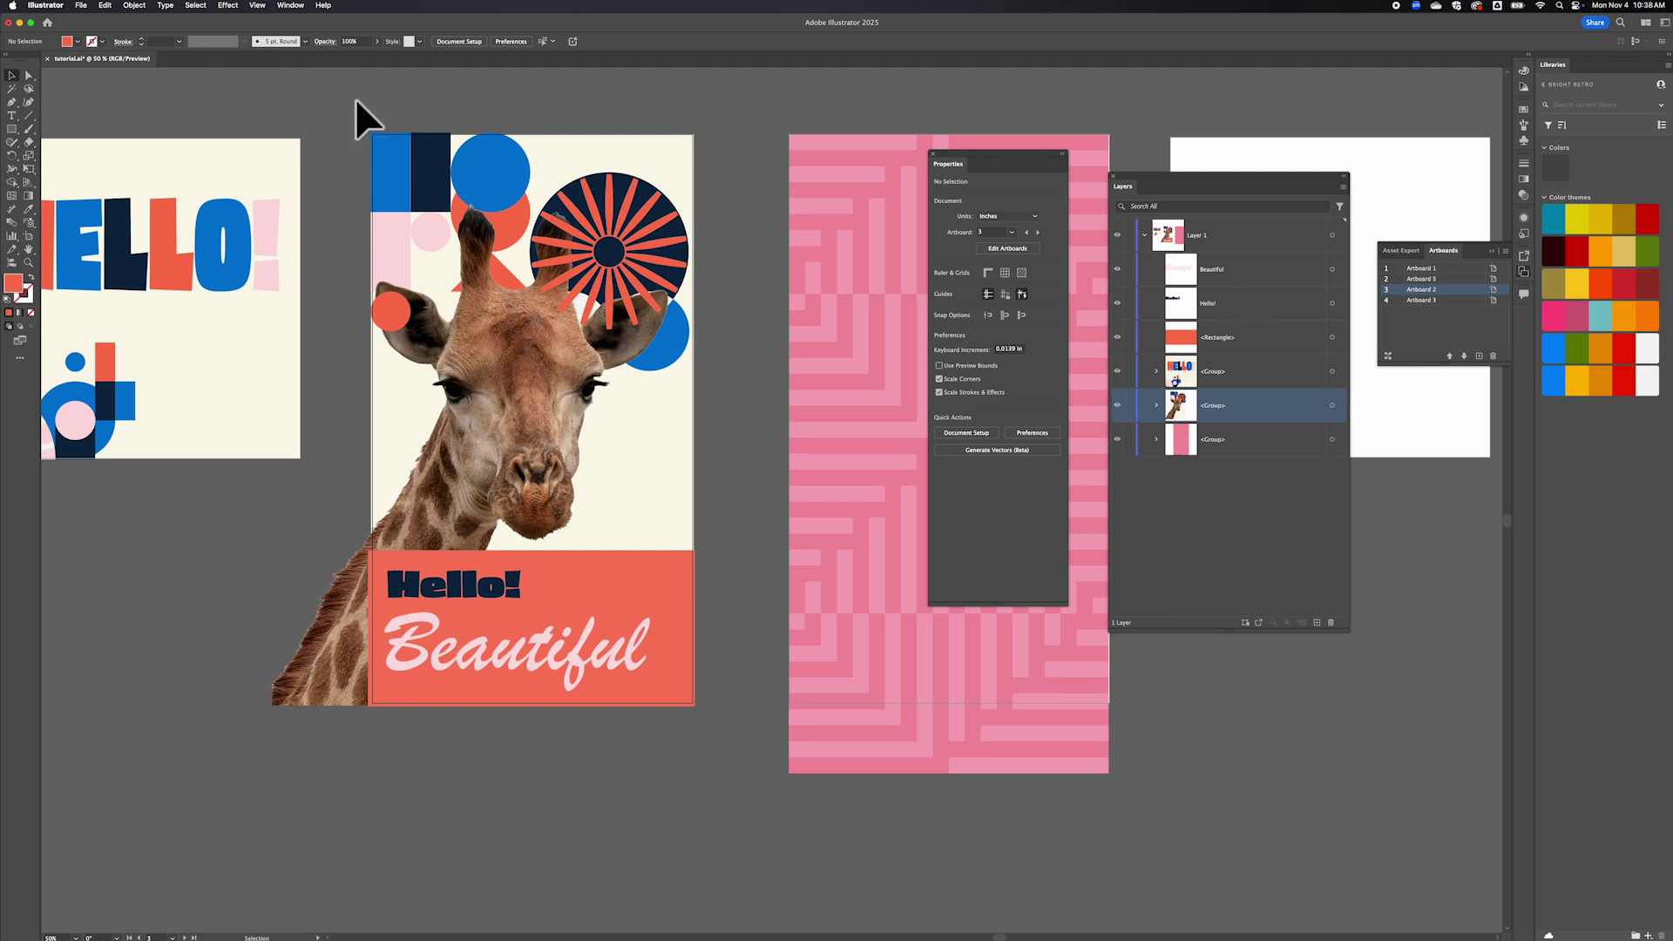
# Marquee-select every object on the giraffe artboard and group them with Object > Group.
pyautogui.moveTo(347, 95); pyautogui.dragTo(514, 579)
pyautogui.moveTo(724, 741); pyautogui.dragTo(729, 737)
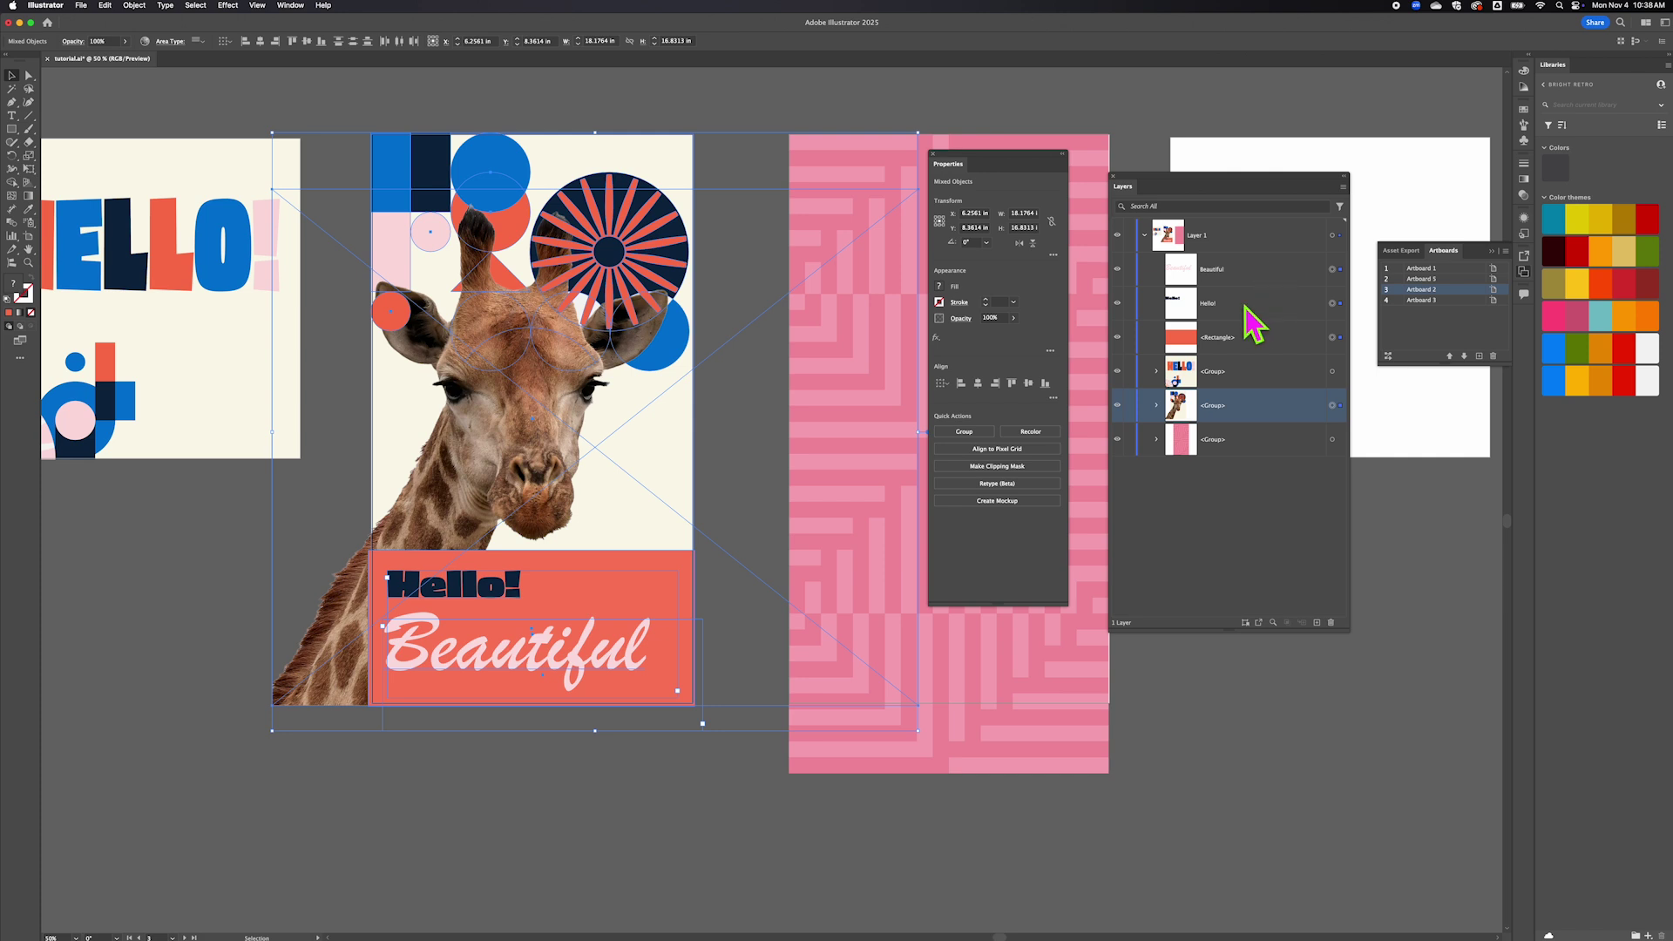
pyautogui.click(135, 6)
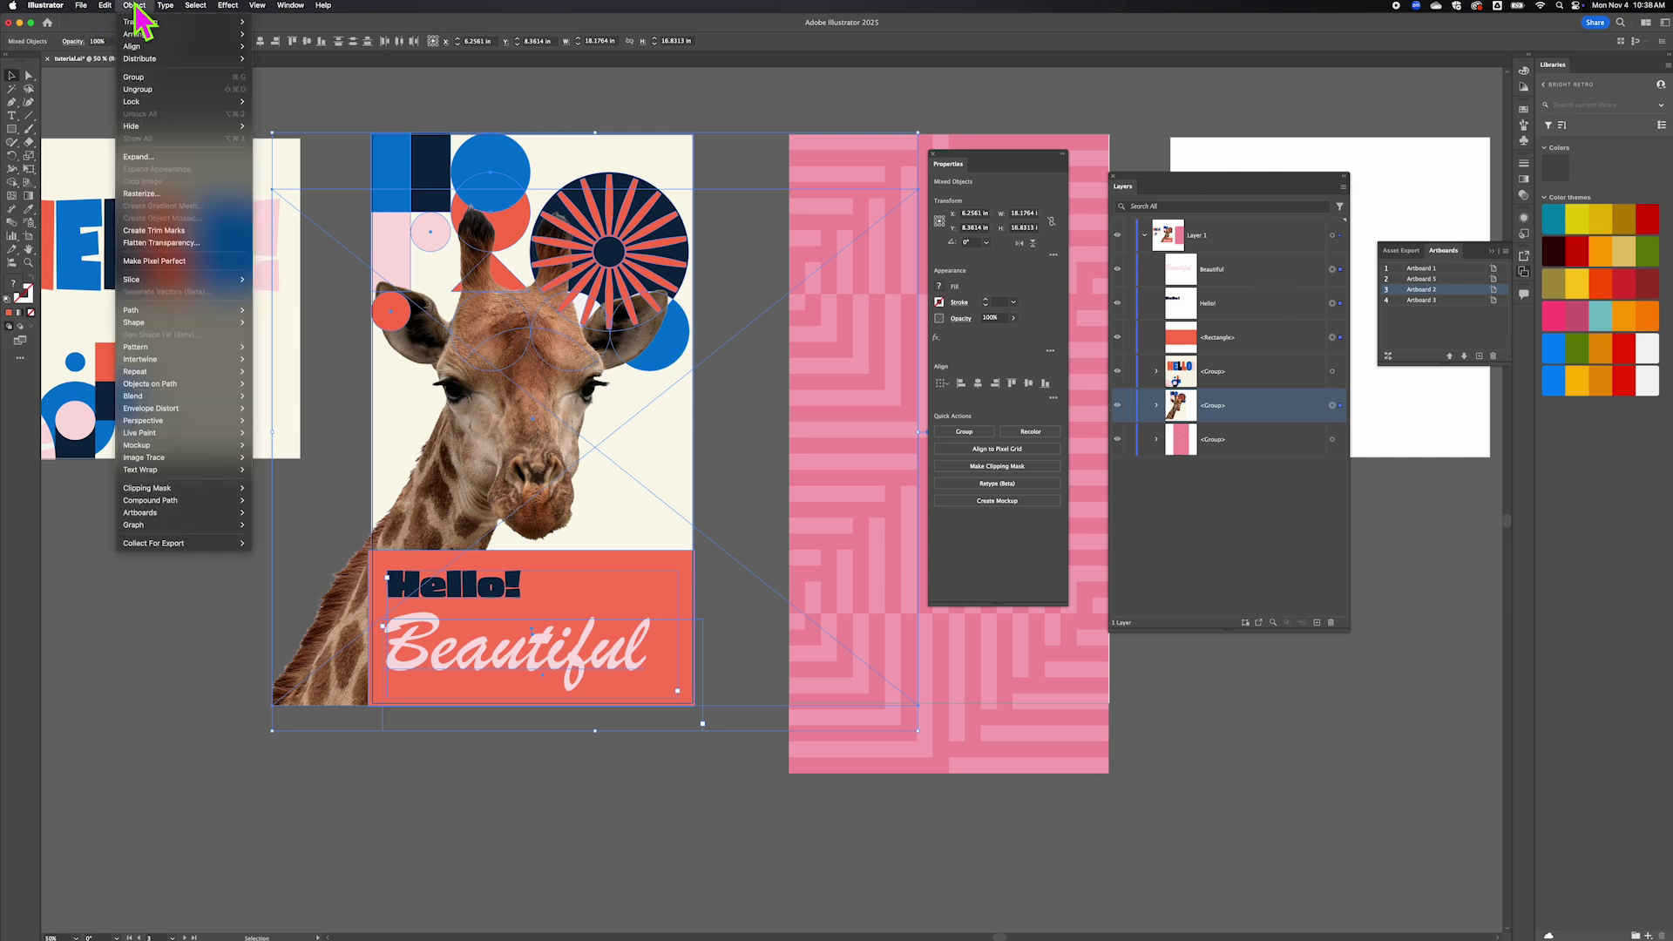
pyautogui.click(155, 77)
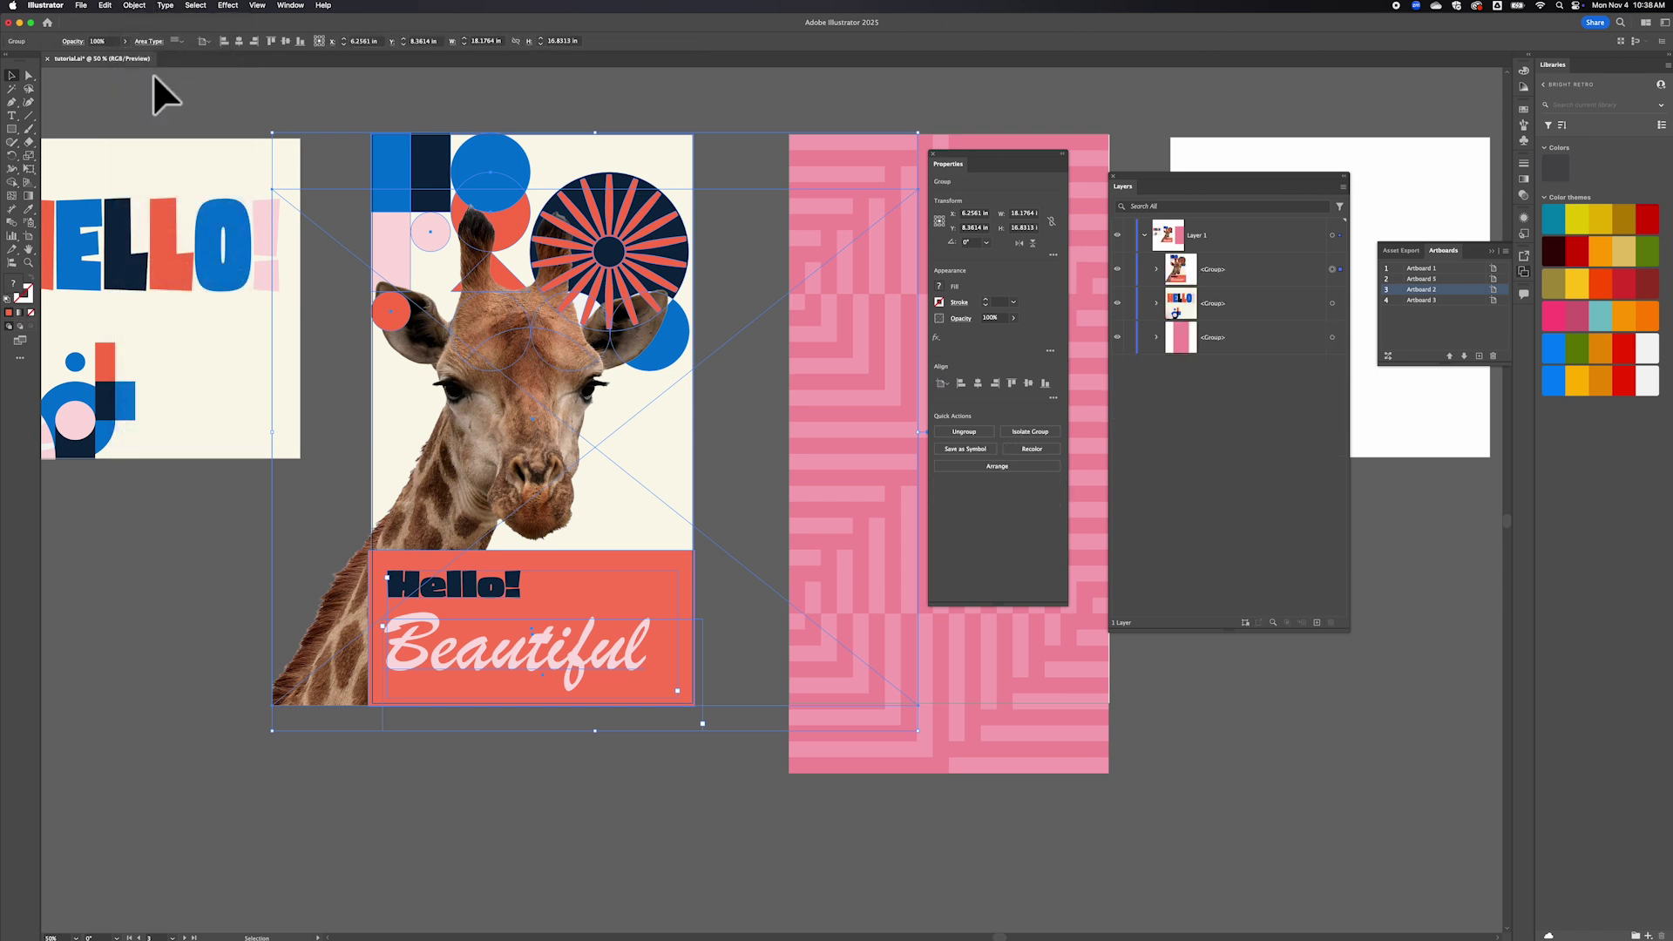
pyautogui.click(407, 105)
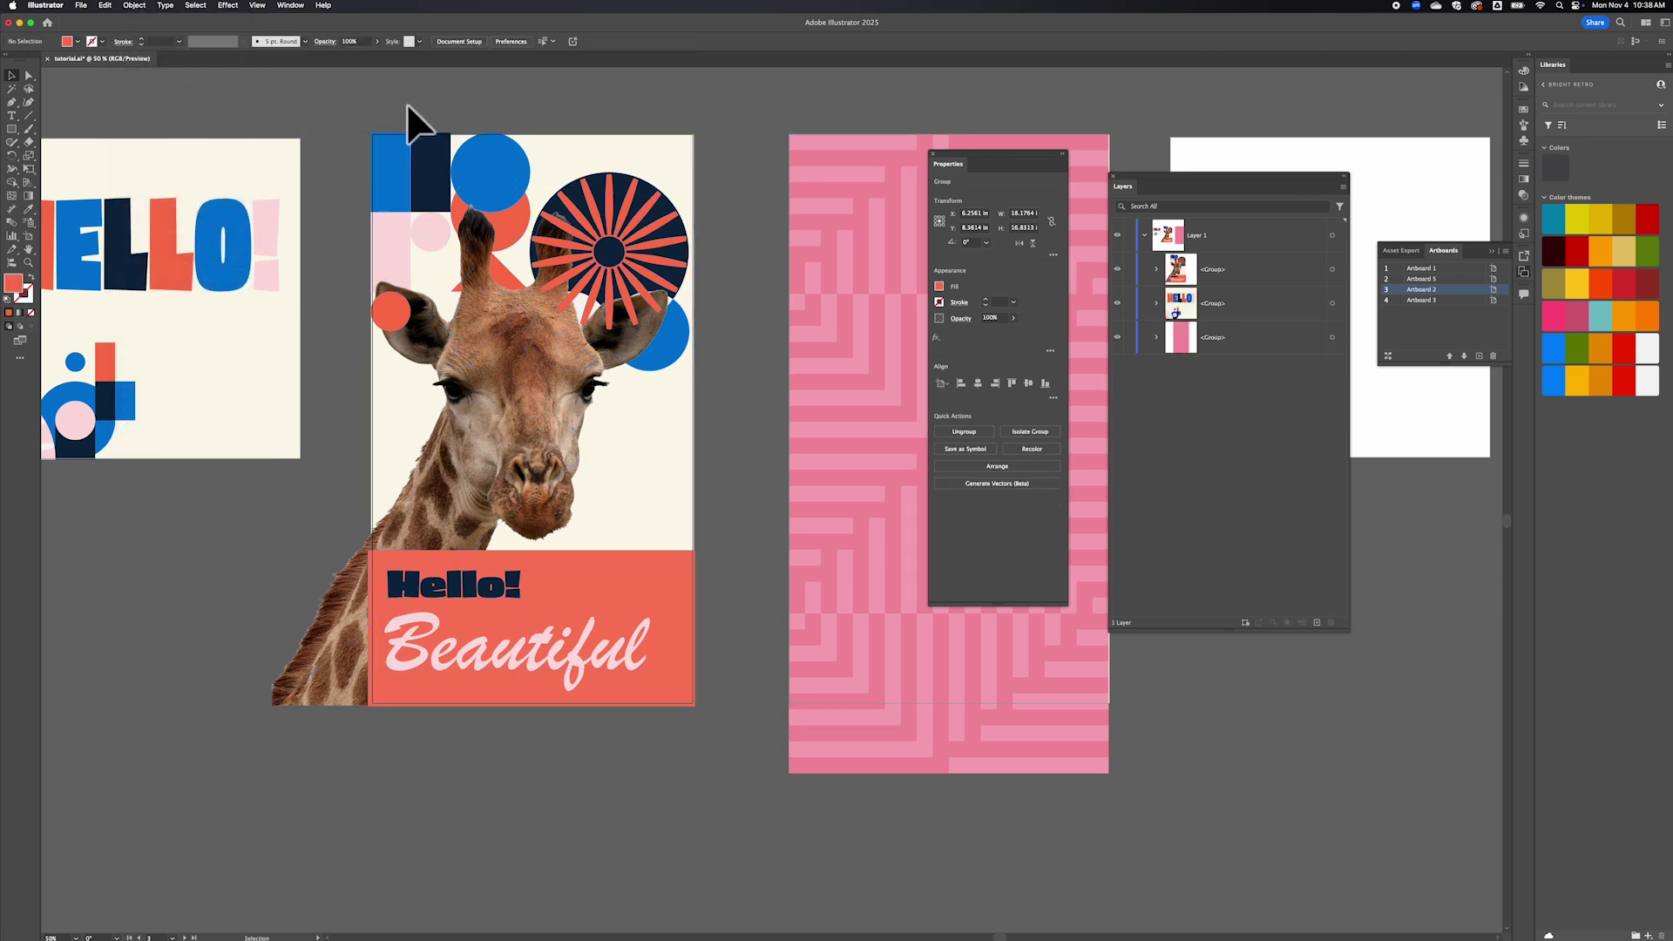
pyautogui.hscroll(2, 384, 366)
pyautogui.scroll(1, 384, 366)
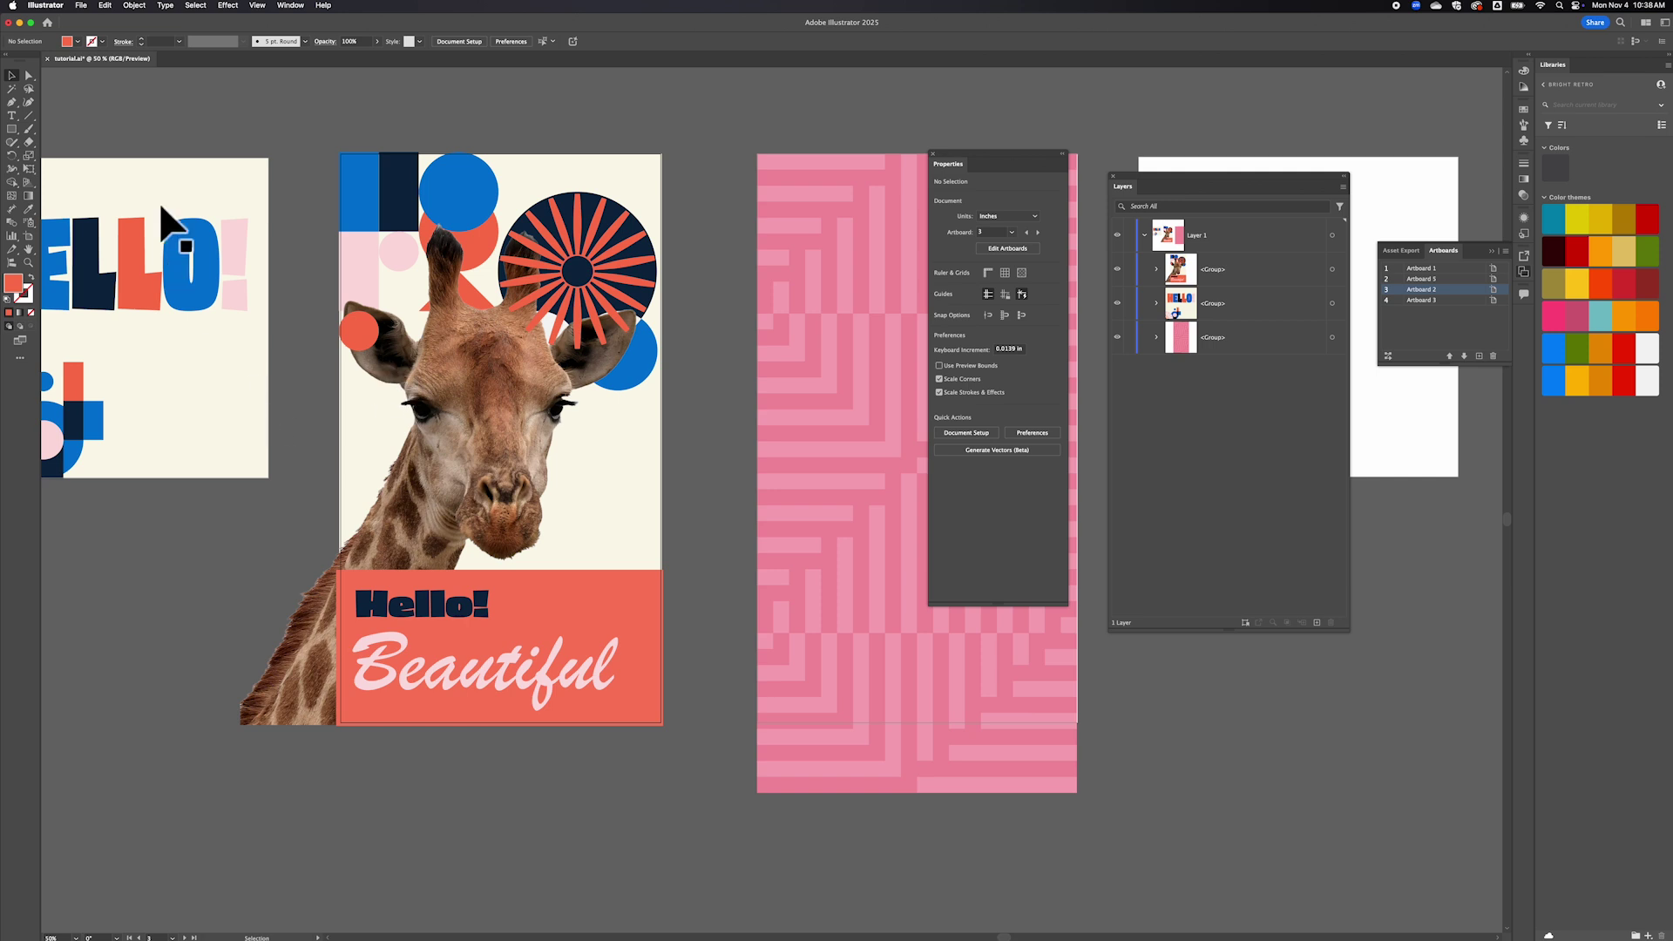
# Draw a rectangle roughly covering the whole giraffe artboard.
pyautogui.click(13, 130)
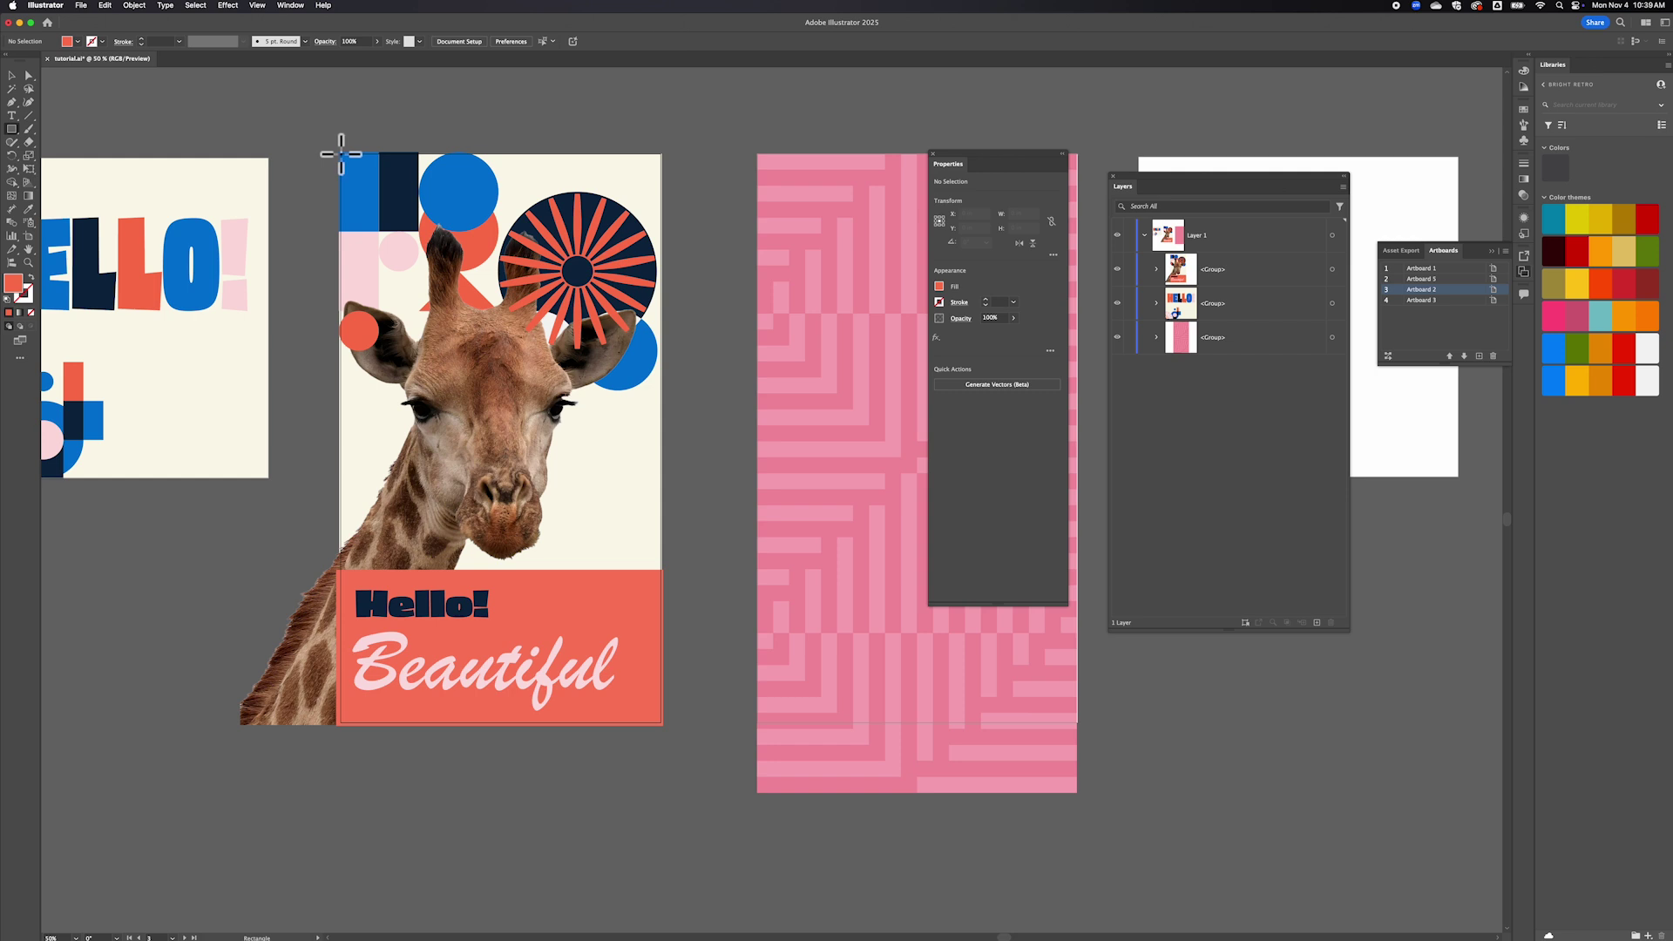
pyautogui.press('super+equal')
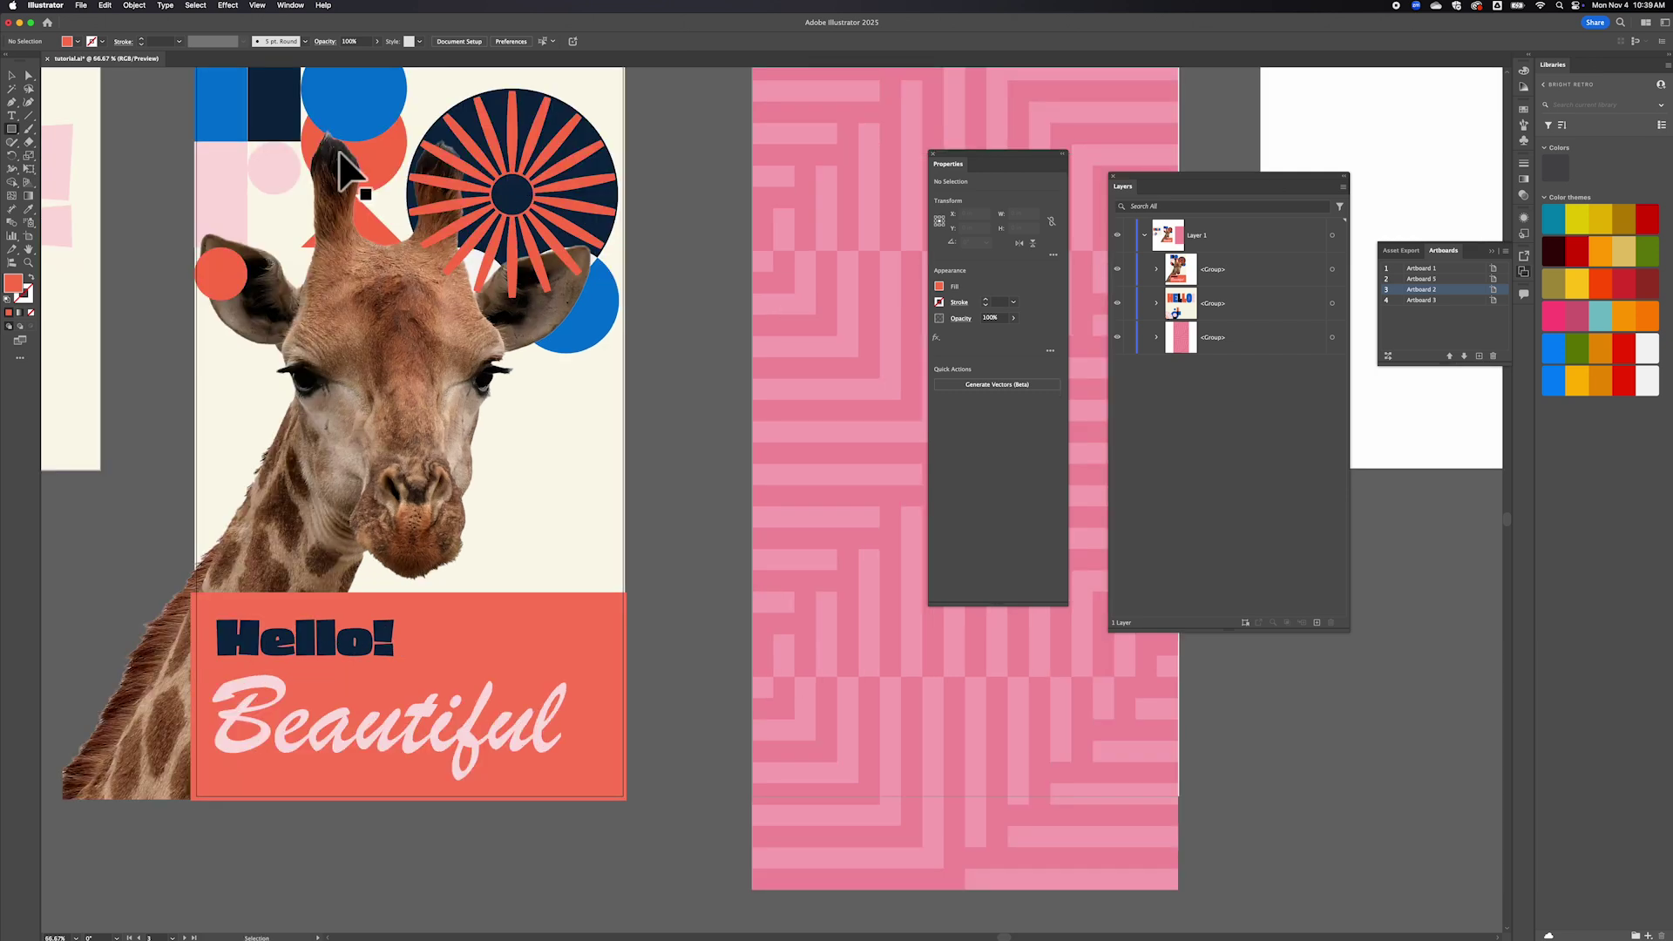
pyautogui.press('super+equal')
pyautogui.press('super+minus')
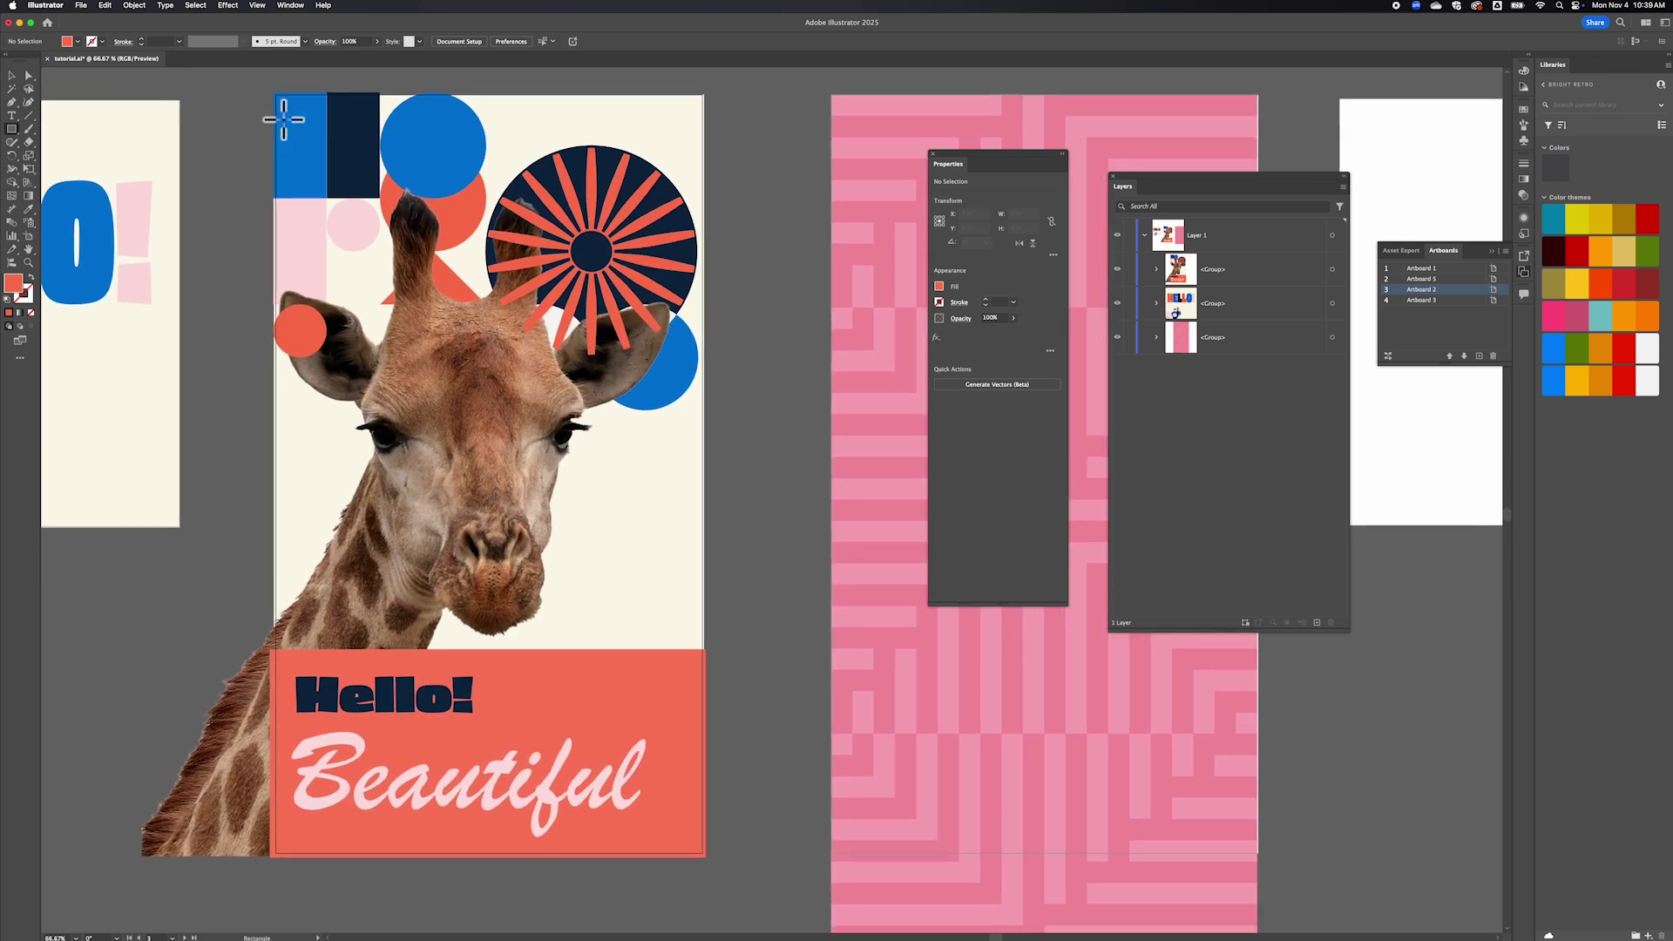
pyautogui.moveTo(275, 94)
pyautogui.mouseDown()
pyautogui.moveTo(305, 222)
pyautogui.moveTo(372, 348)
pyautogui.moveTo(395, 488)
pyautogui.moveTo(495, 599)
pyautogui.moveTo(505, 844)
pyautogui.moveTo(589, 895)
pyautogui.moveTo(702, 854)
pyautogui.mouseUp()
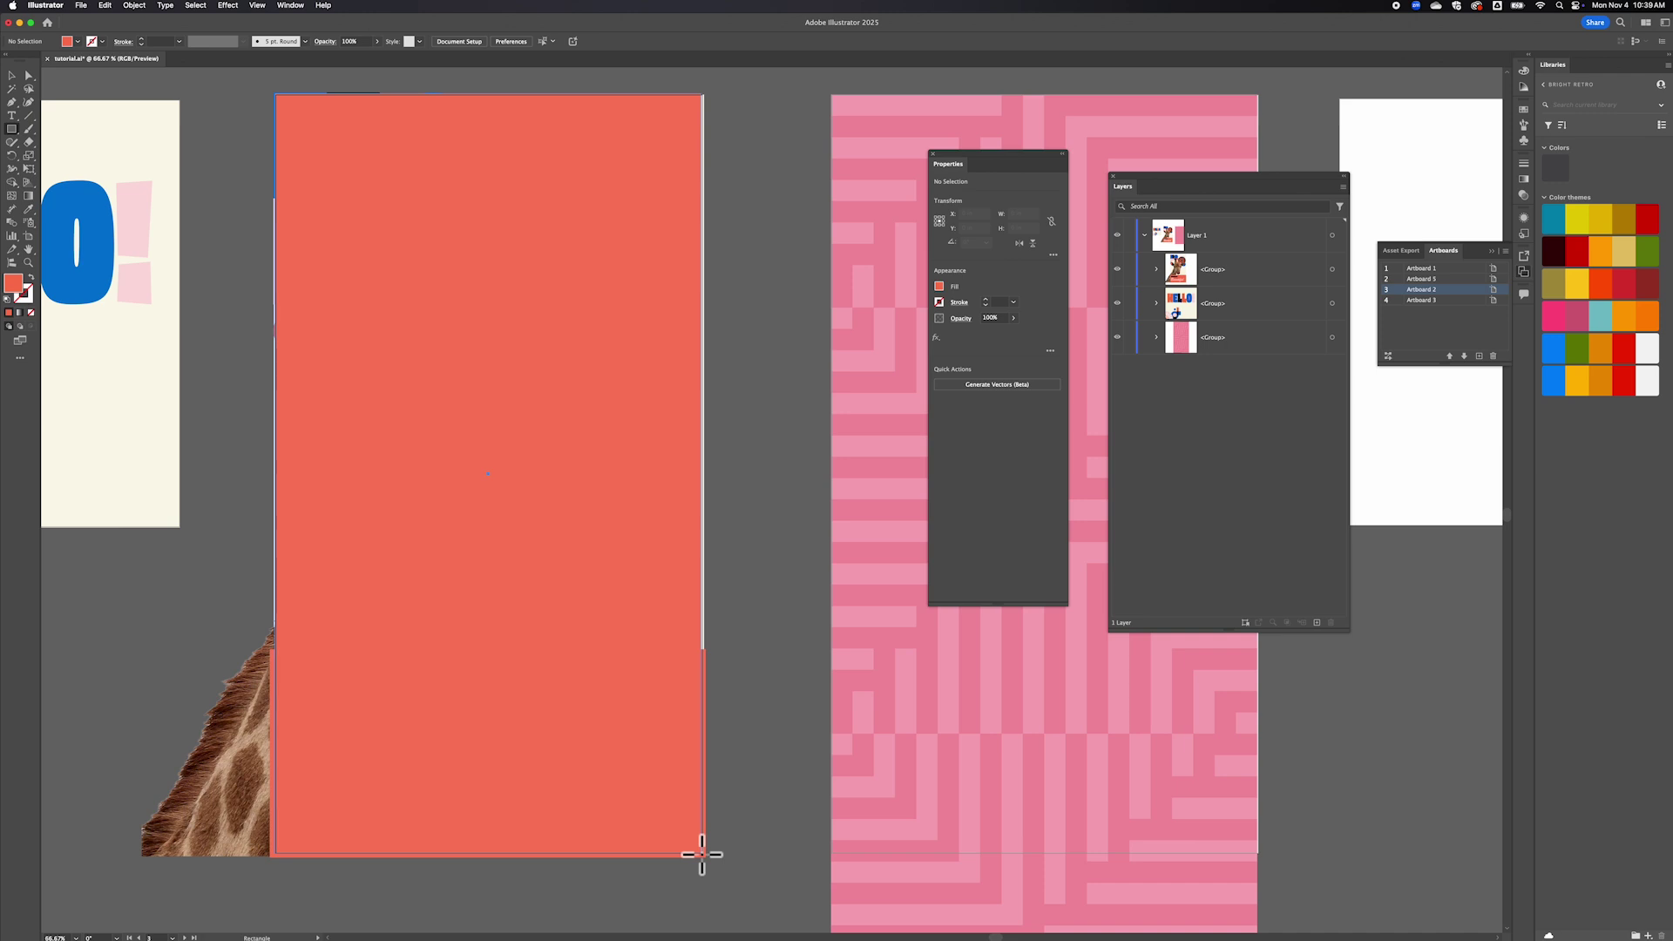
pyautogui.moveTo(701, 853); pyautogui.dragTo(701, 853)
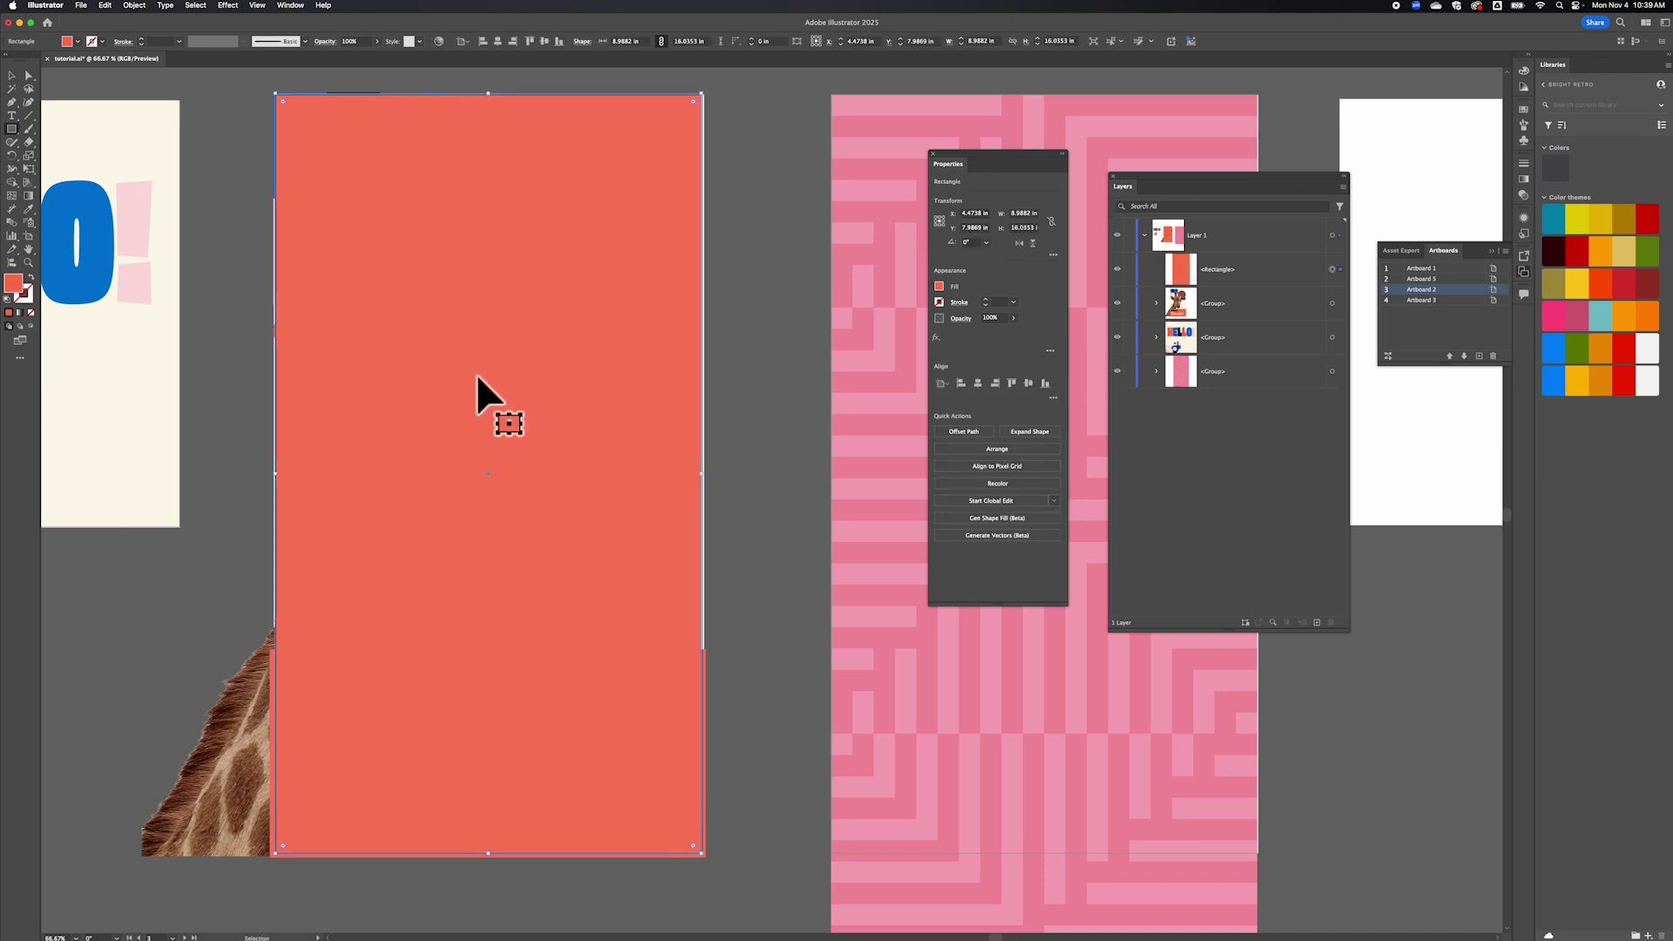
# Snap the rectangle's top, left, right and bottom edges to the artboard edges.
pyautogui.scroll(3, 476, 373)
pyautogui.scroll(3, 478, 377)
pyautogui.hscroll(-3, 478, 377)
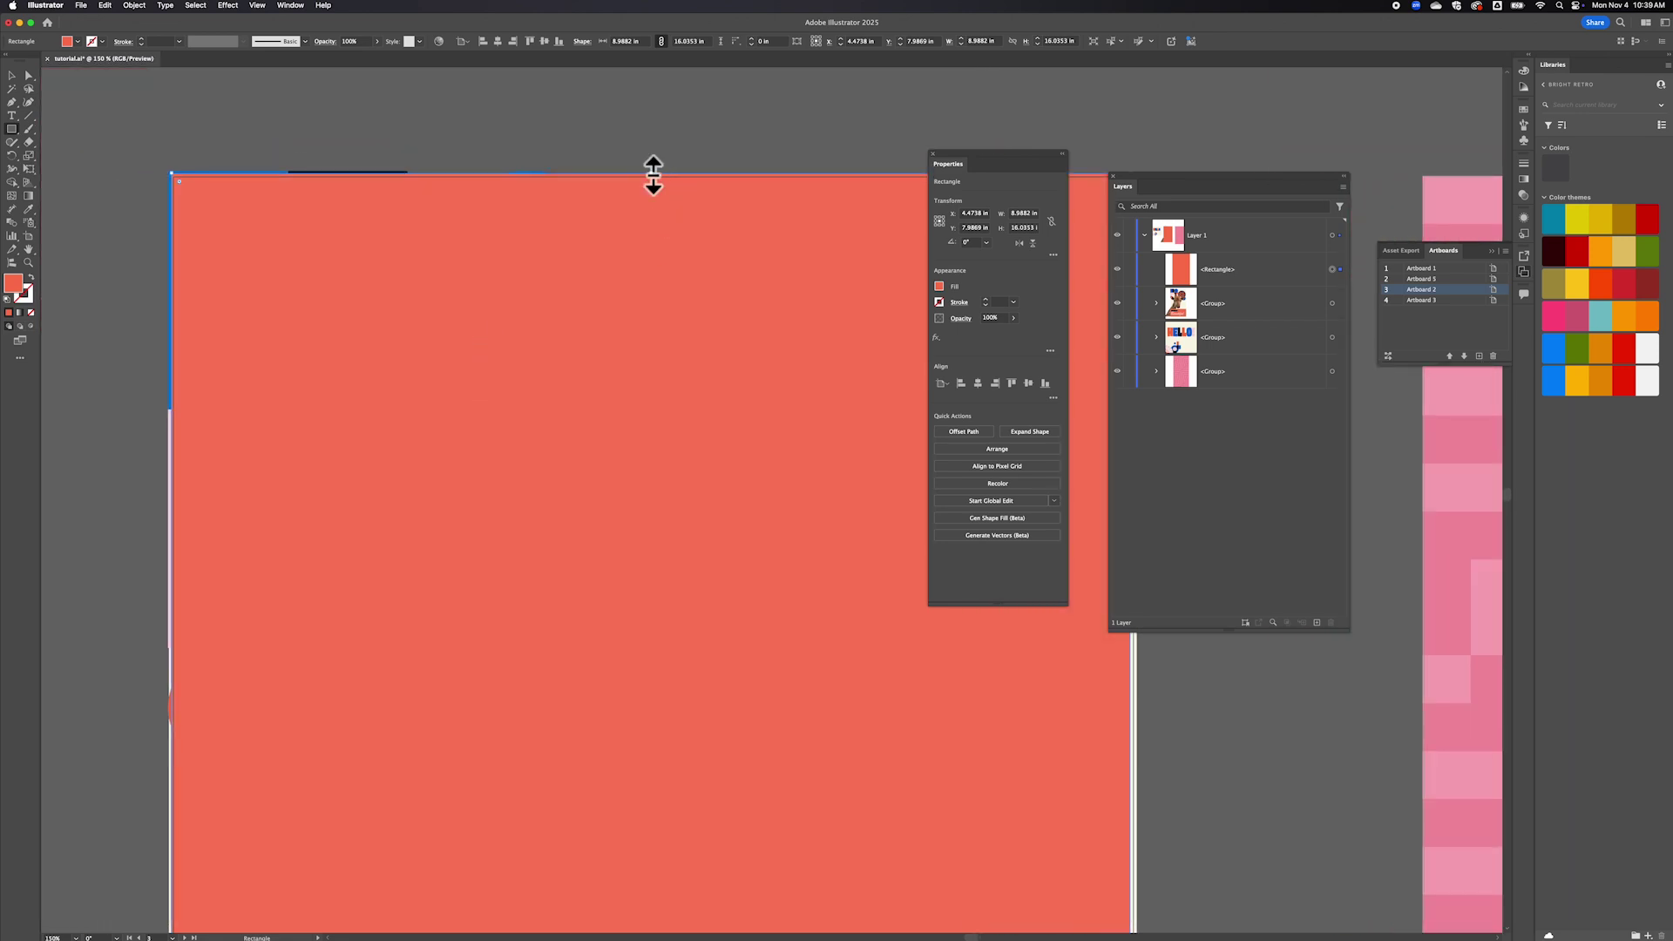
pyautogui.moveTo(653, 172); pyautogui.dragTo(654, 177)
pyautogui.scroll(-8, 328, 511)
pyautogui.hscroll(-2, 328, 512)
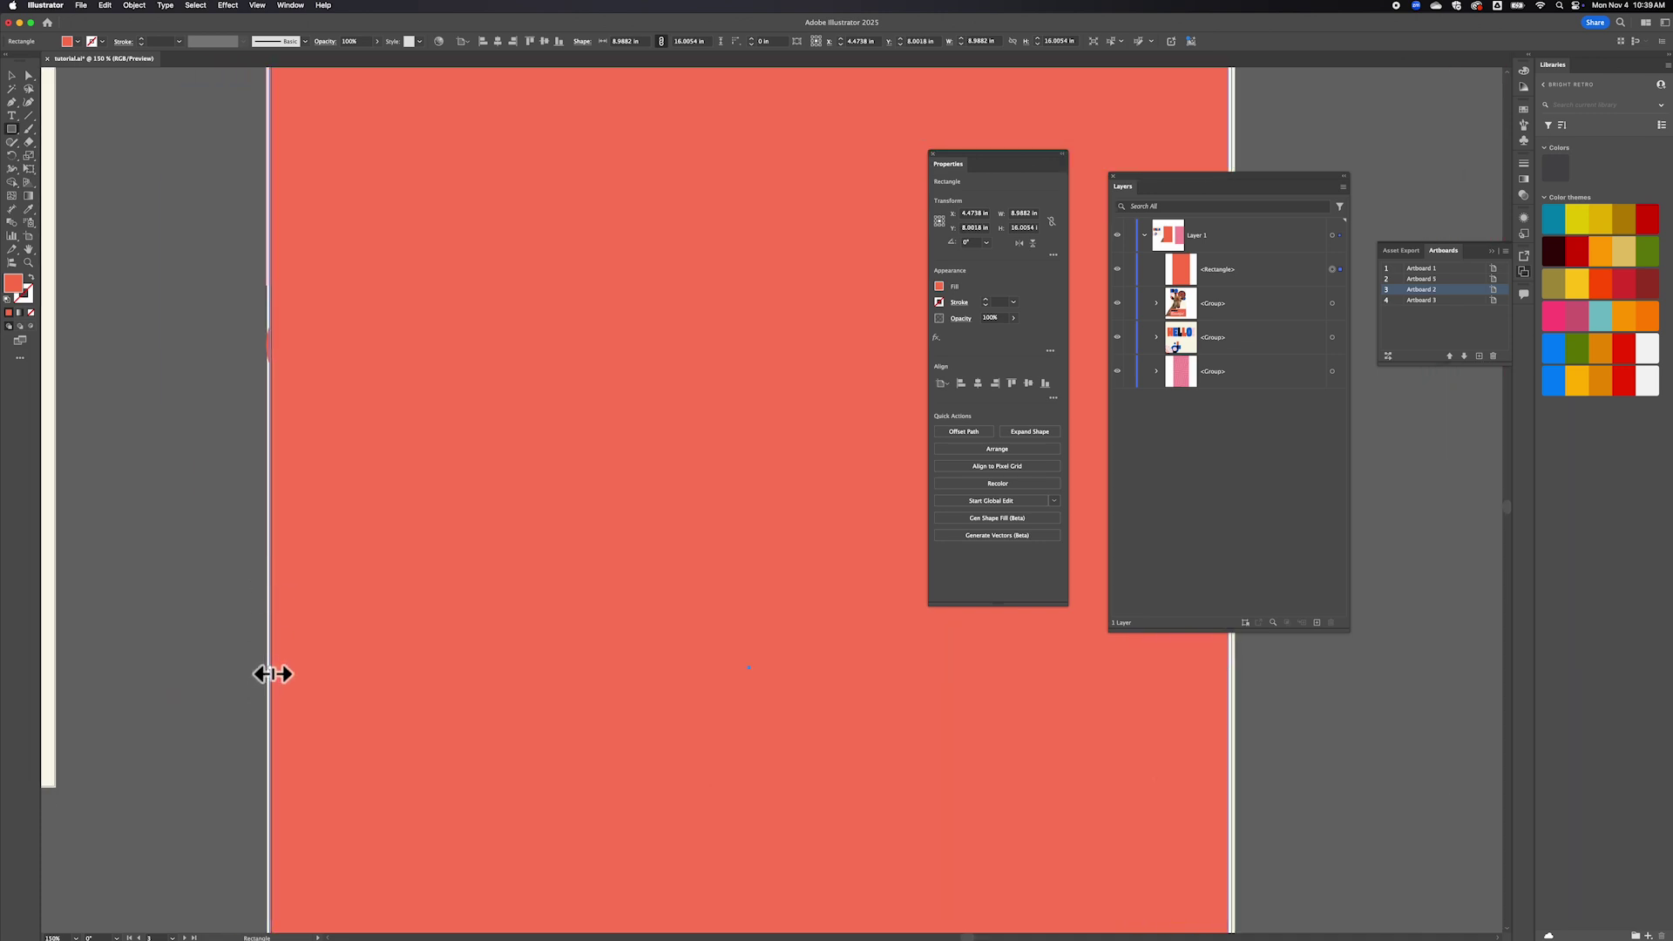
pyautogui.moveTo(273, 673); pyautogui.dragTo(273, 671)
pyautogui.hscroll(9, 648, 689)
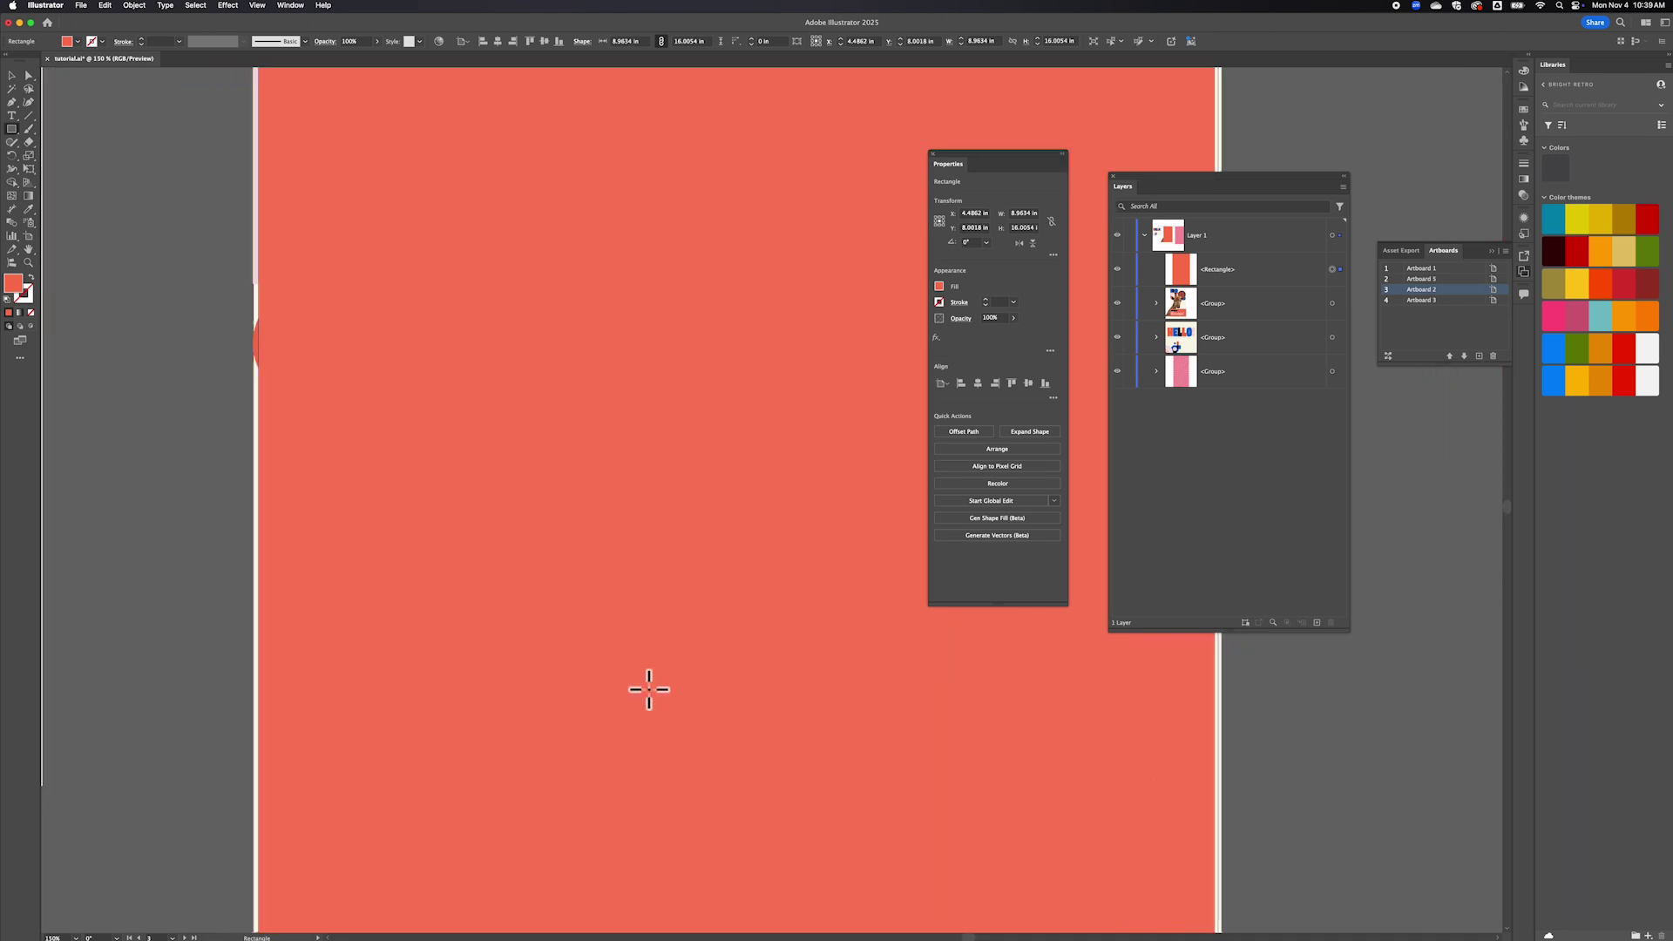
pyautogui.press('super+equal')
pyautogui.press('super+equal')
pyautogui.press('super+equal')
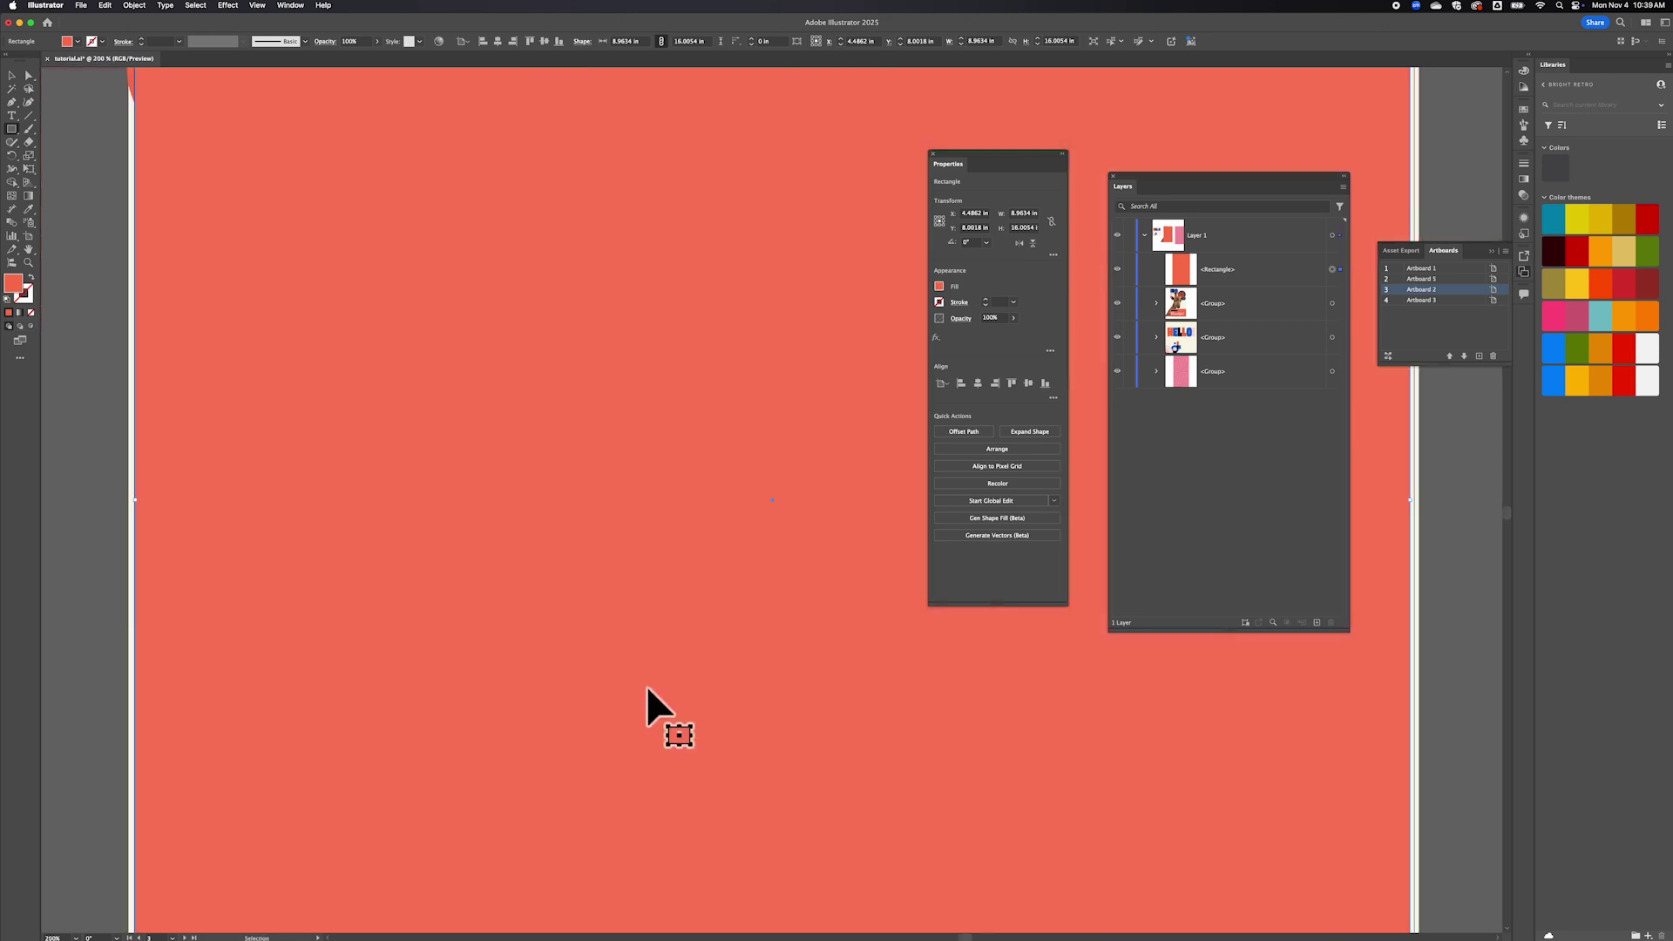
pyautogui.hscroll(15, 648, 689)
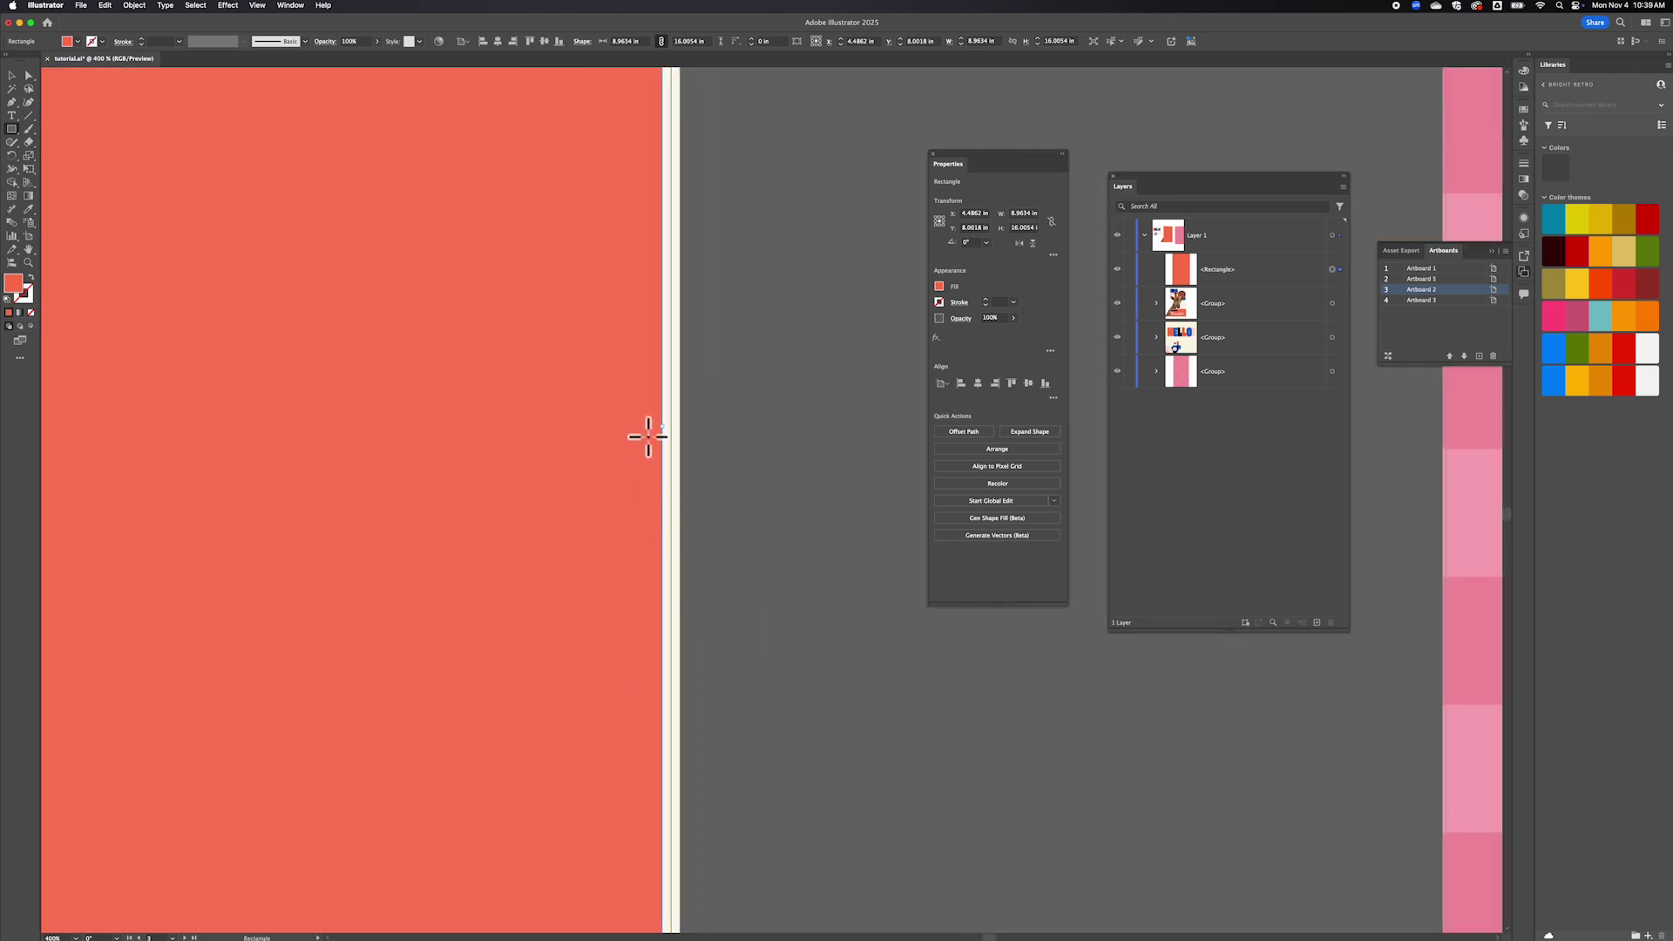
pyautogui.moveTo(662, 429); pyautogui.dragTo(676, 429)
pyautogui.hscroll(-10, 576, 676)
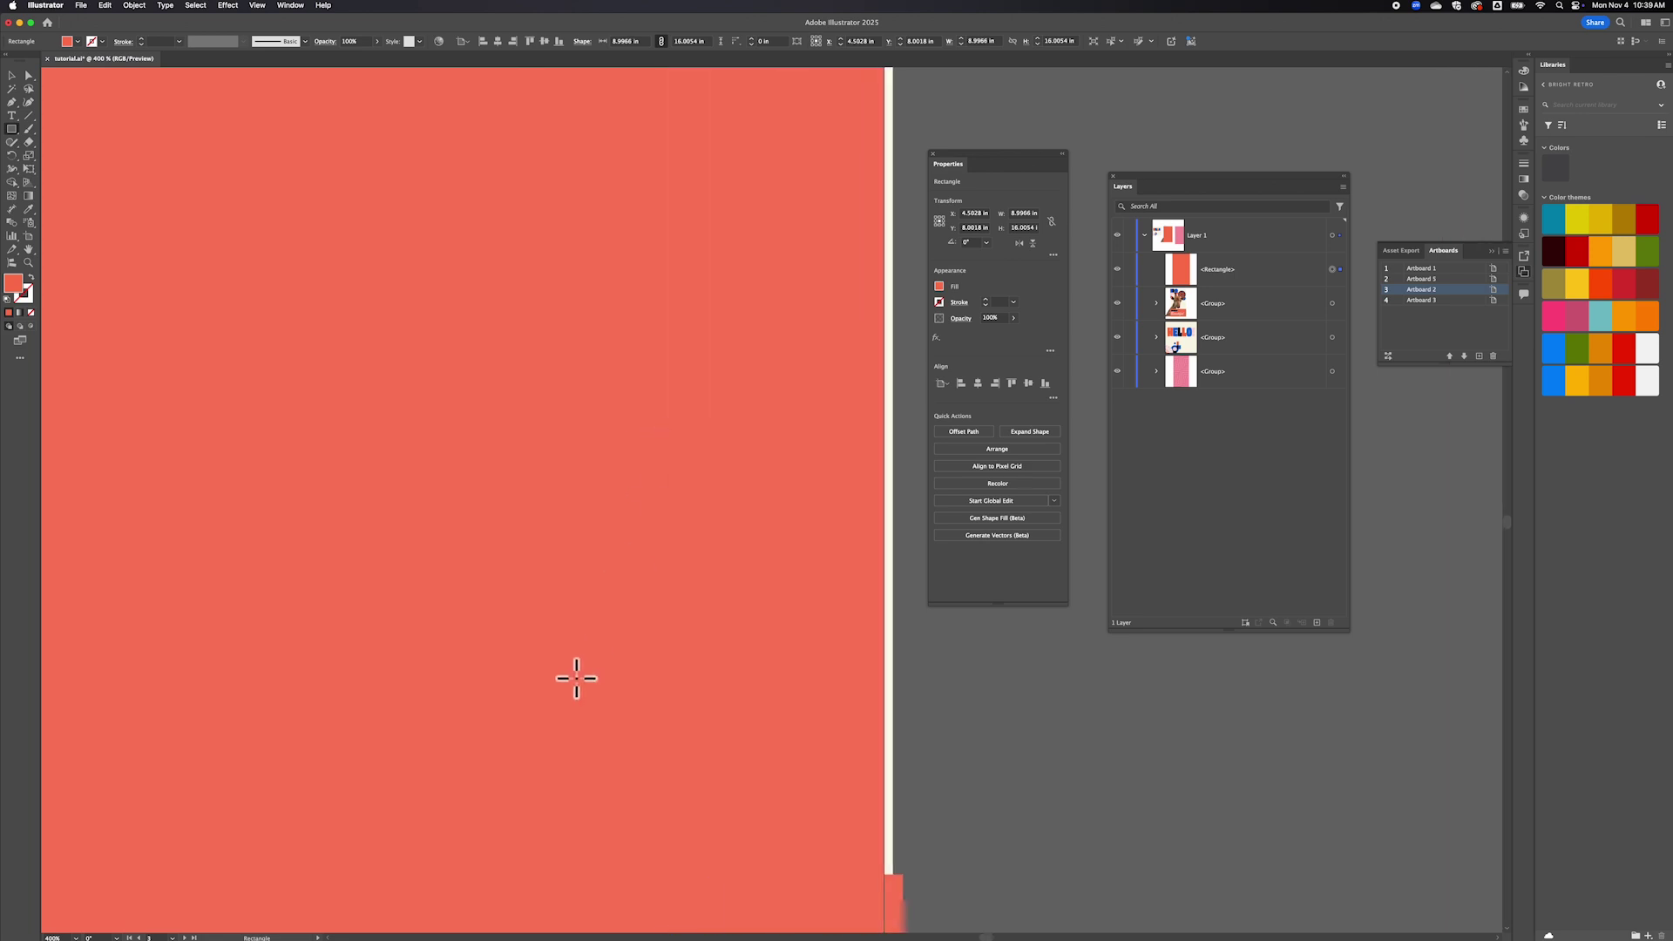
pyautogui.hscroll(-5, 576, 678)
pyautogui.scroll(-5, 575, 677)
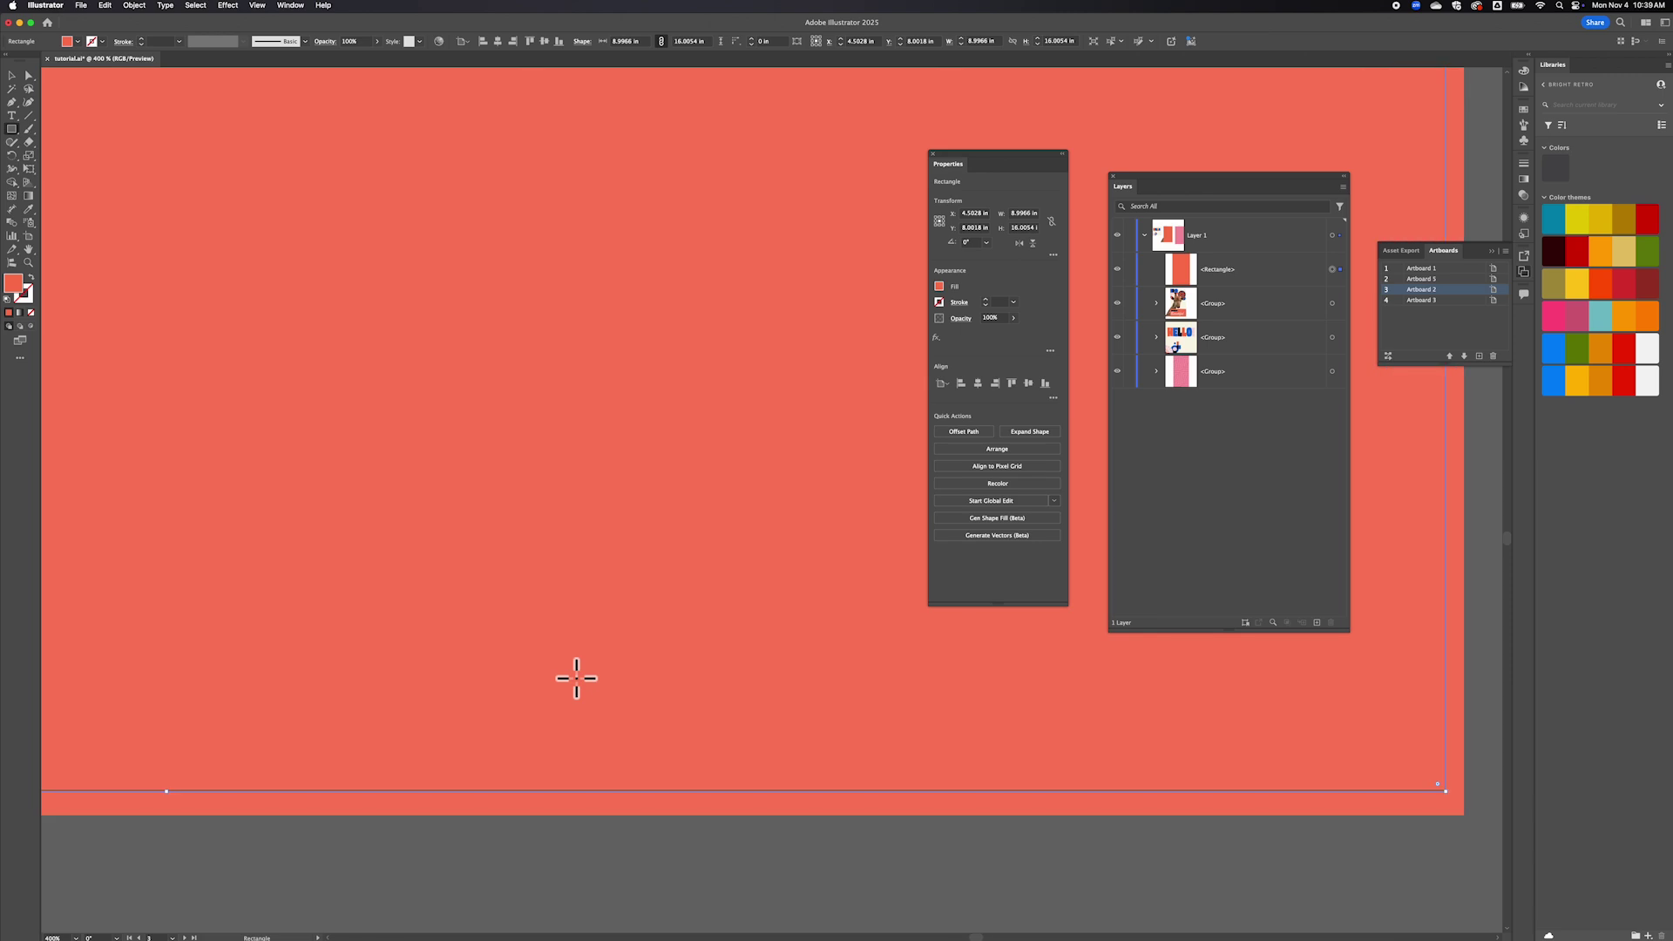
pyautogui.scroll(2, 576, 678)
pyautogui.hscroll(1, 576, 678)
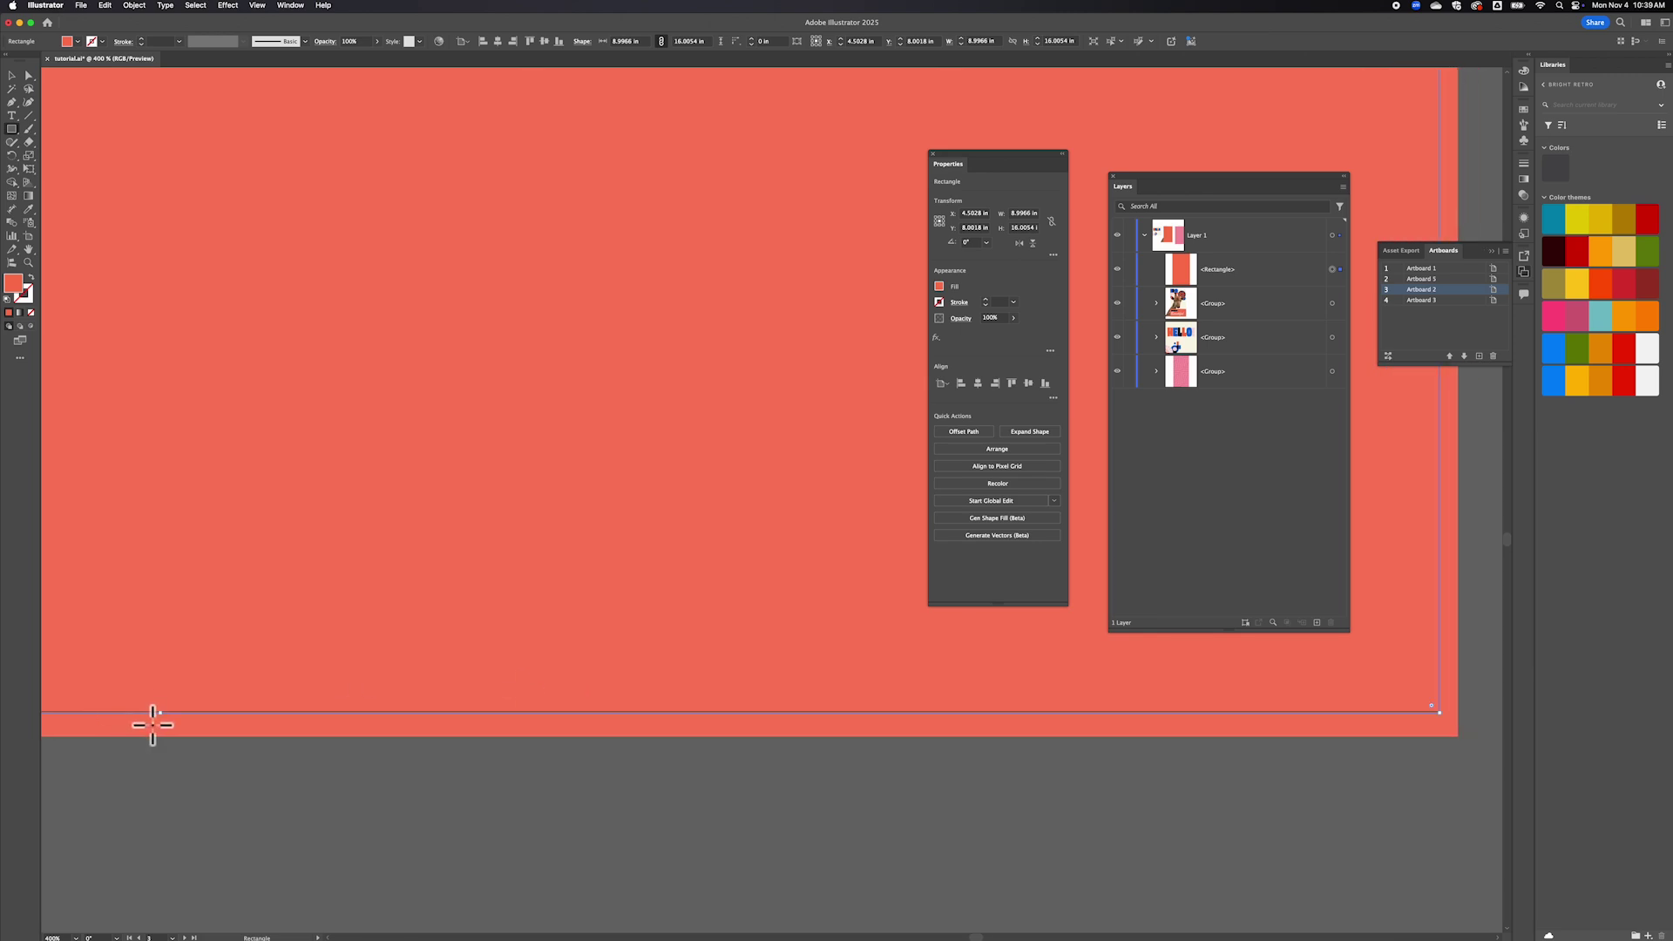
pyautogui.moveTo(163, 720); pyautogui.dragTo(162, 711)
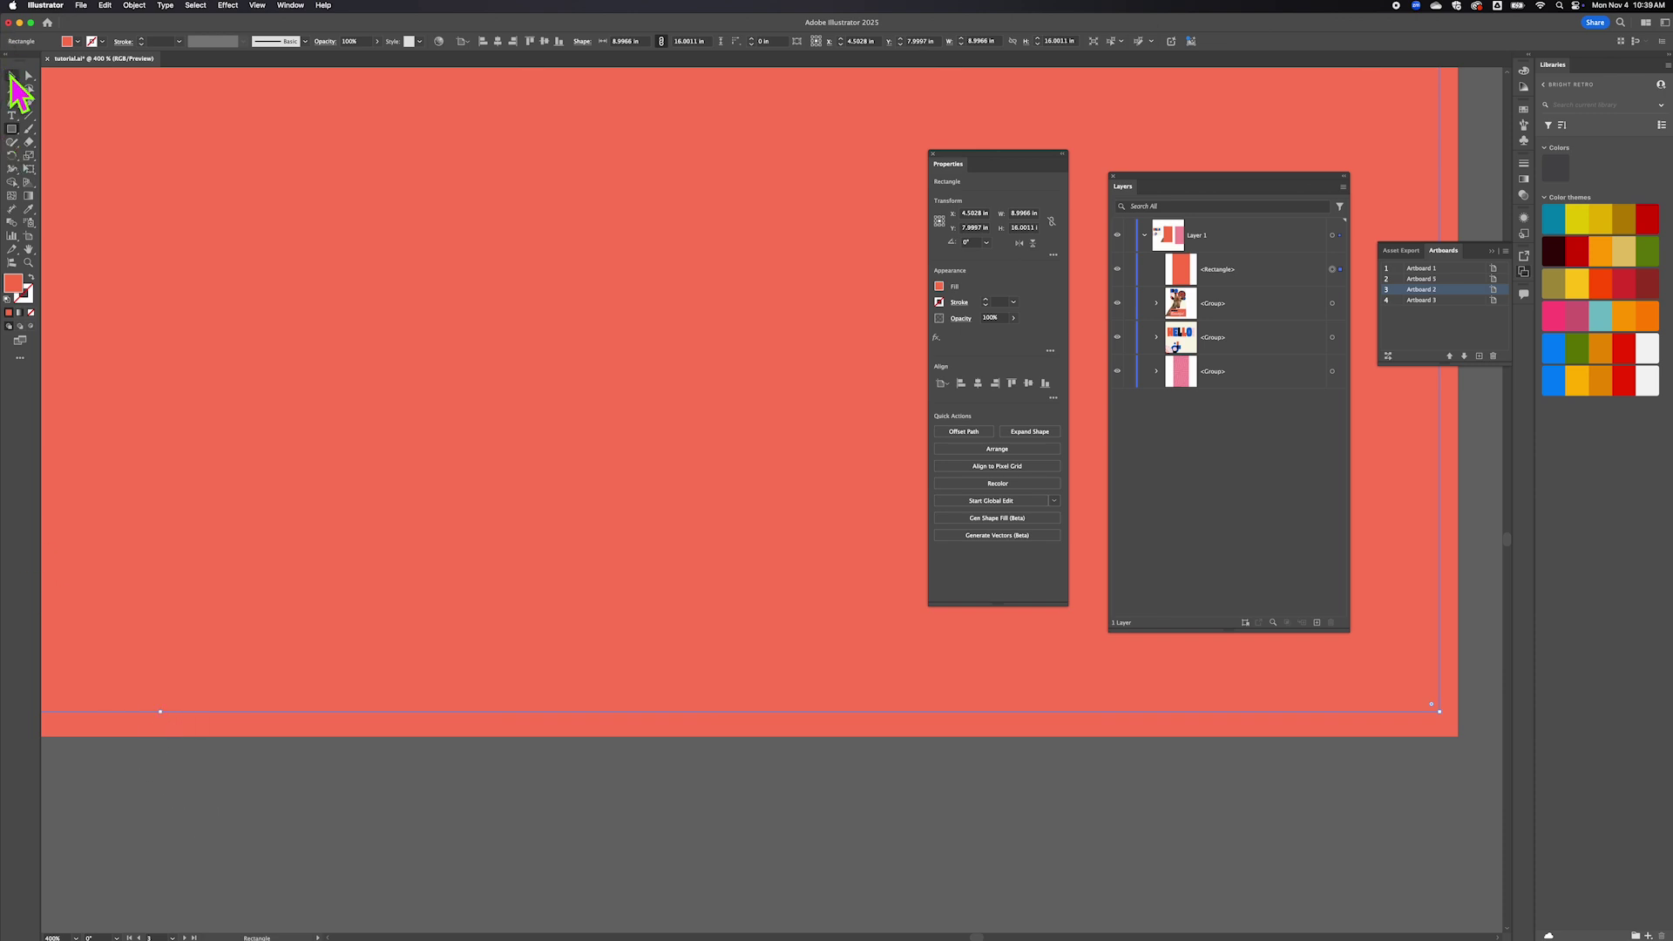
# Deselect the finished rectangle and zoom out to view the whole poster.
pyautogui.click(11, 77)
pyautogui.click(239, 809)
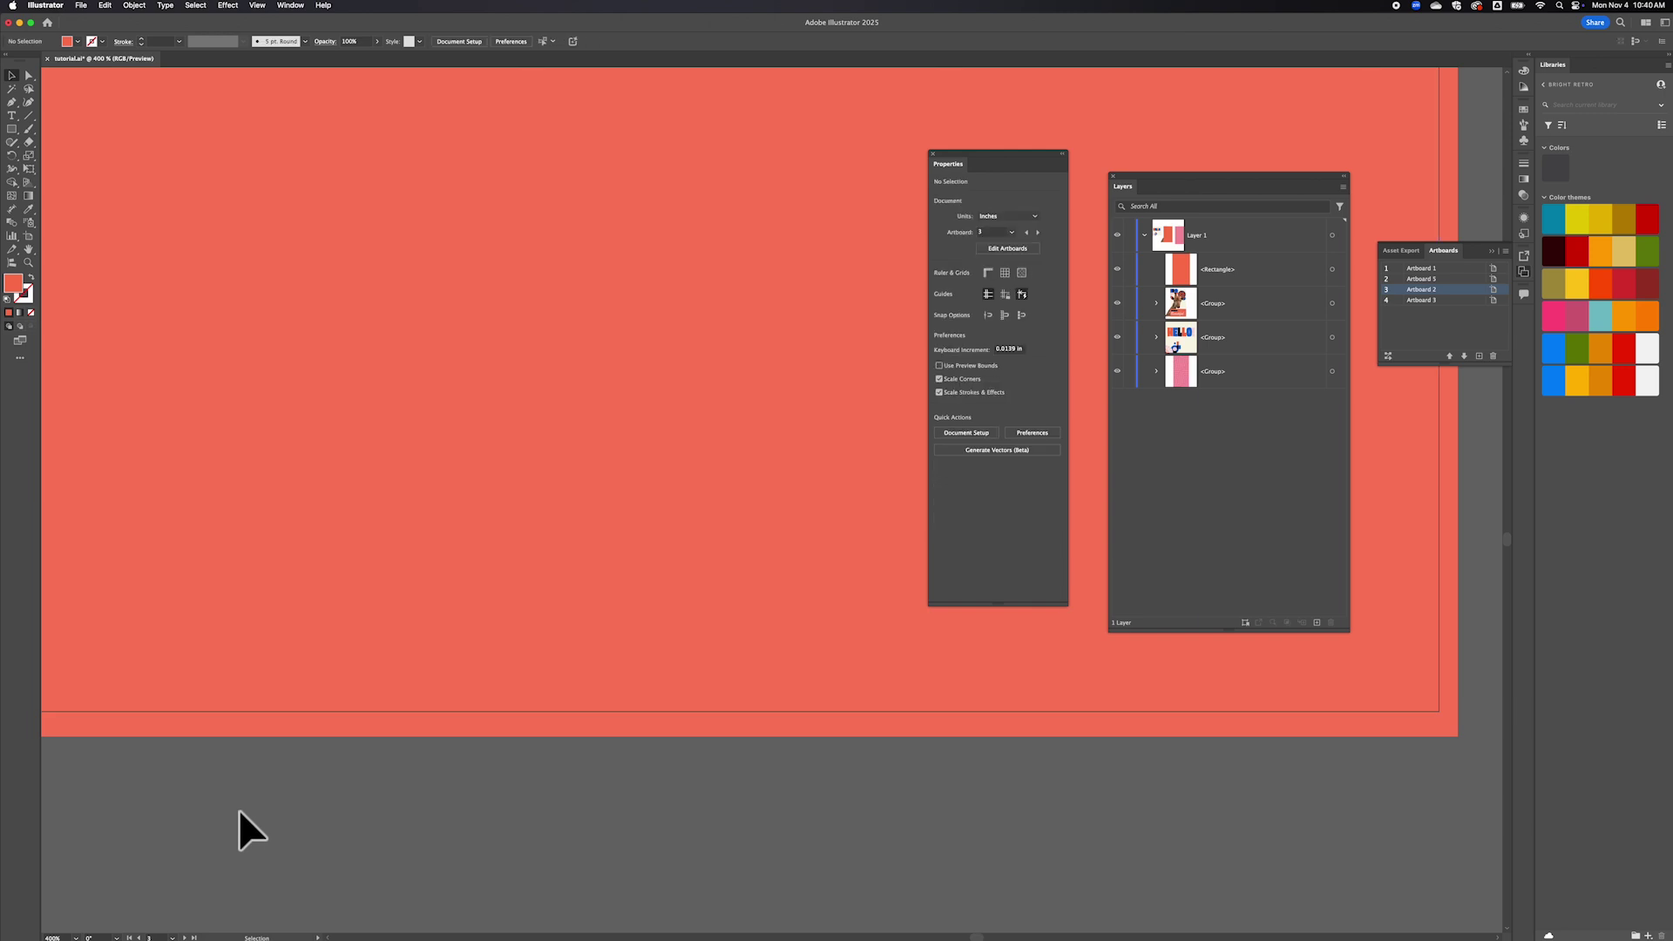
pyautogui.press('super+minus')
pyautogui.press('super+minus')
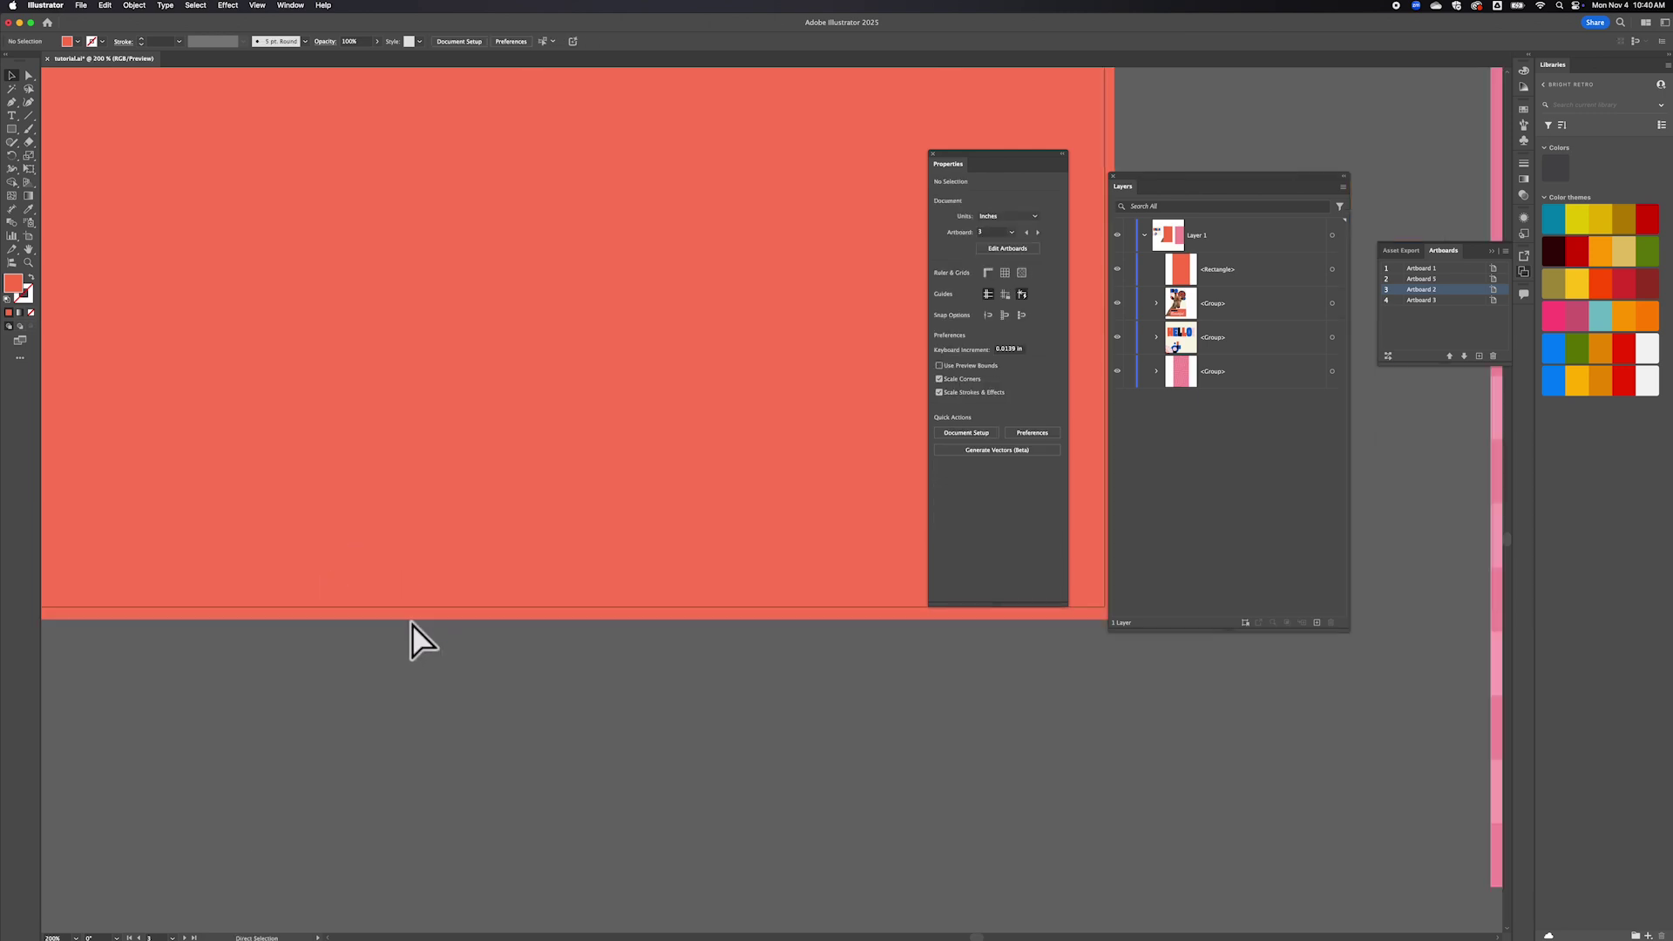
pyautogui.press('super+minus')
pyautogui.scroll(3, 410, 640)
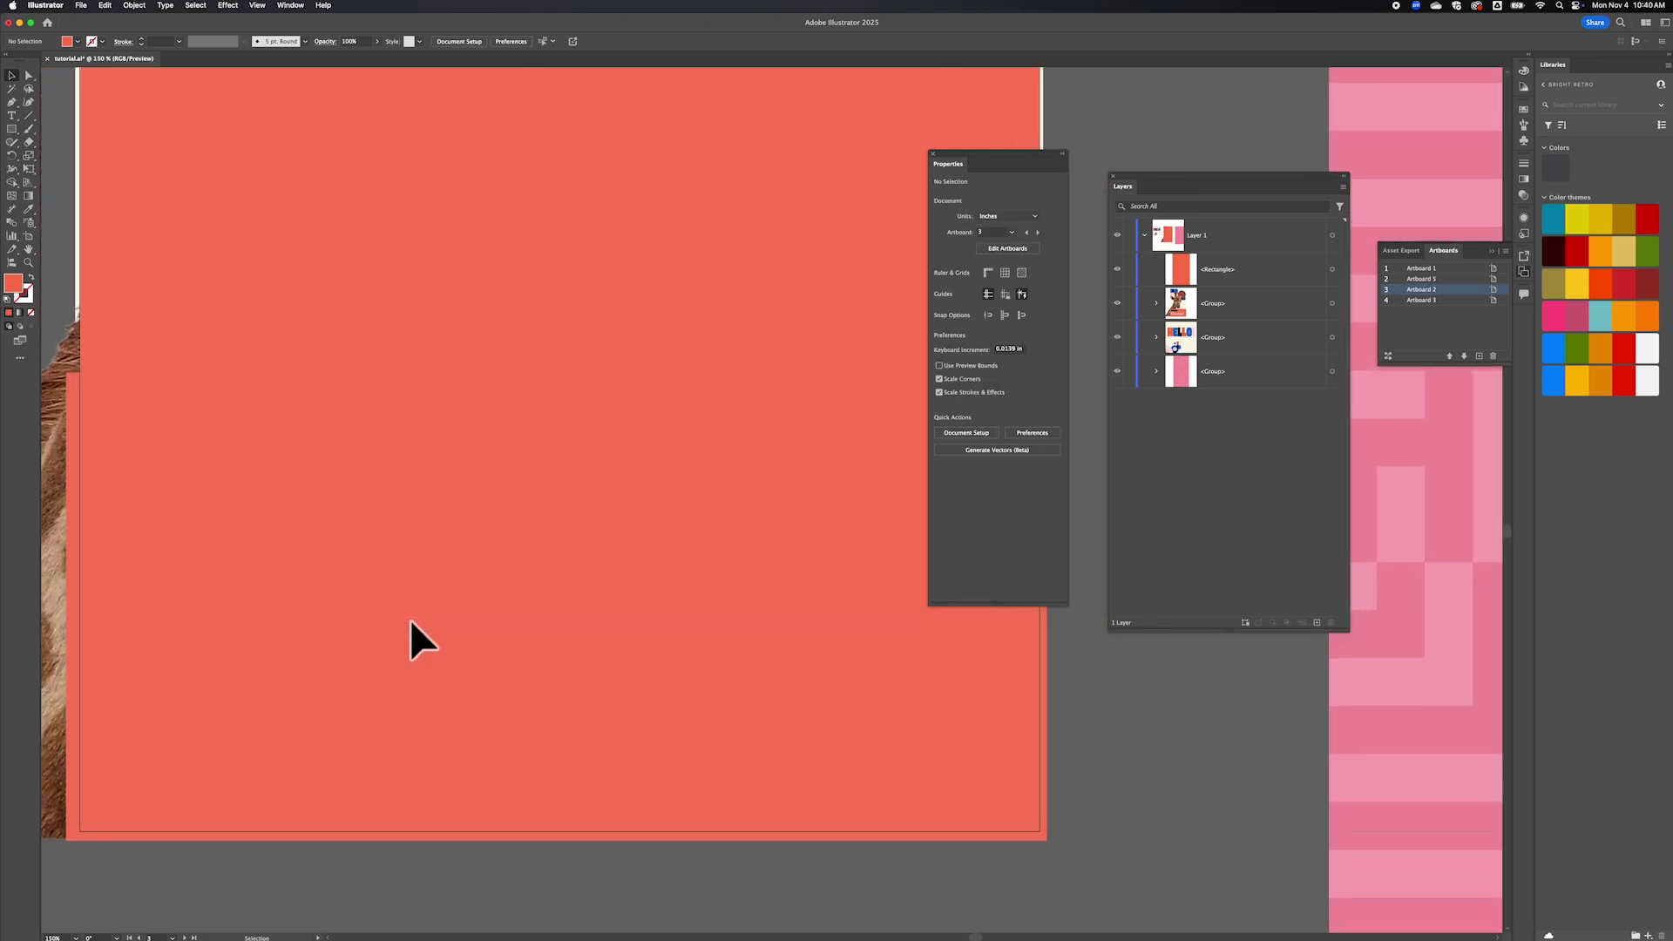
pyautogui.press('super+minus')
pyautogui.press('super+minus')
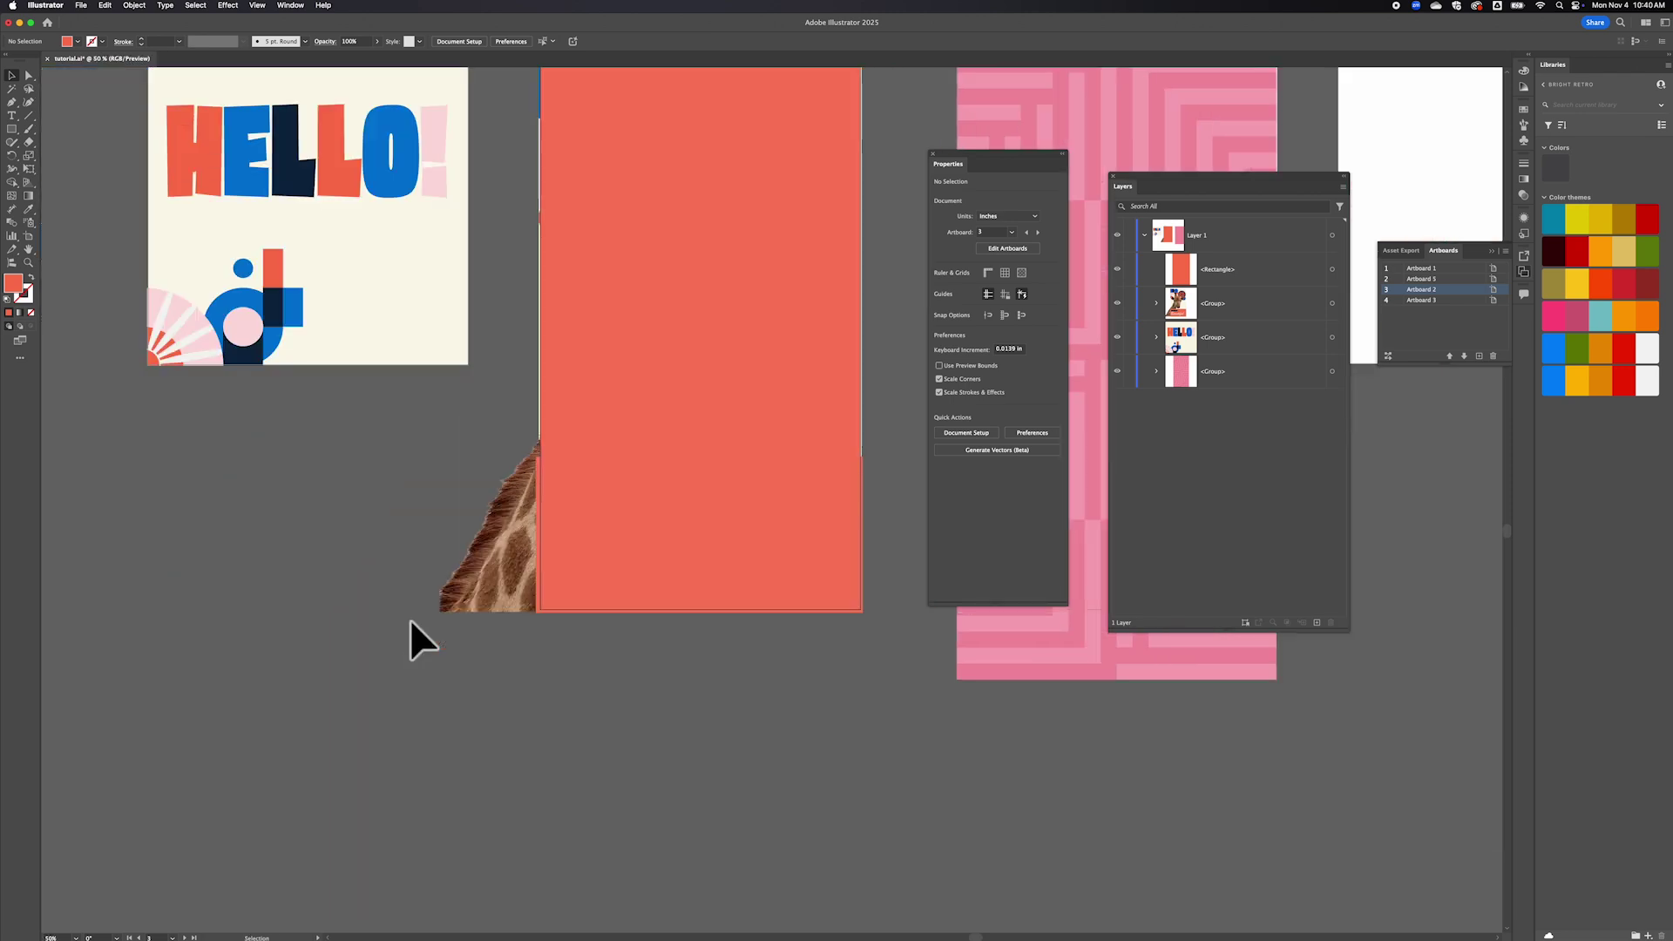
# Select the artwork group and rectangle in Layers and apply Object > Clipping Mask > Make.
pyautogui.scroll(3, 416, 640)
pyautogui.hscroll(3, 416, 640)
pyautogui.hscroll(-1, 411, 620)
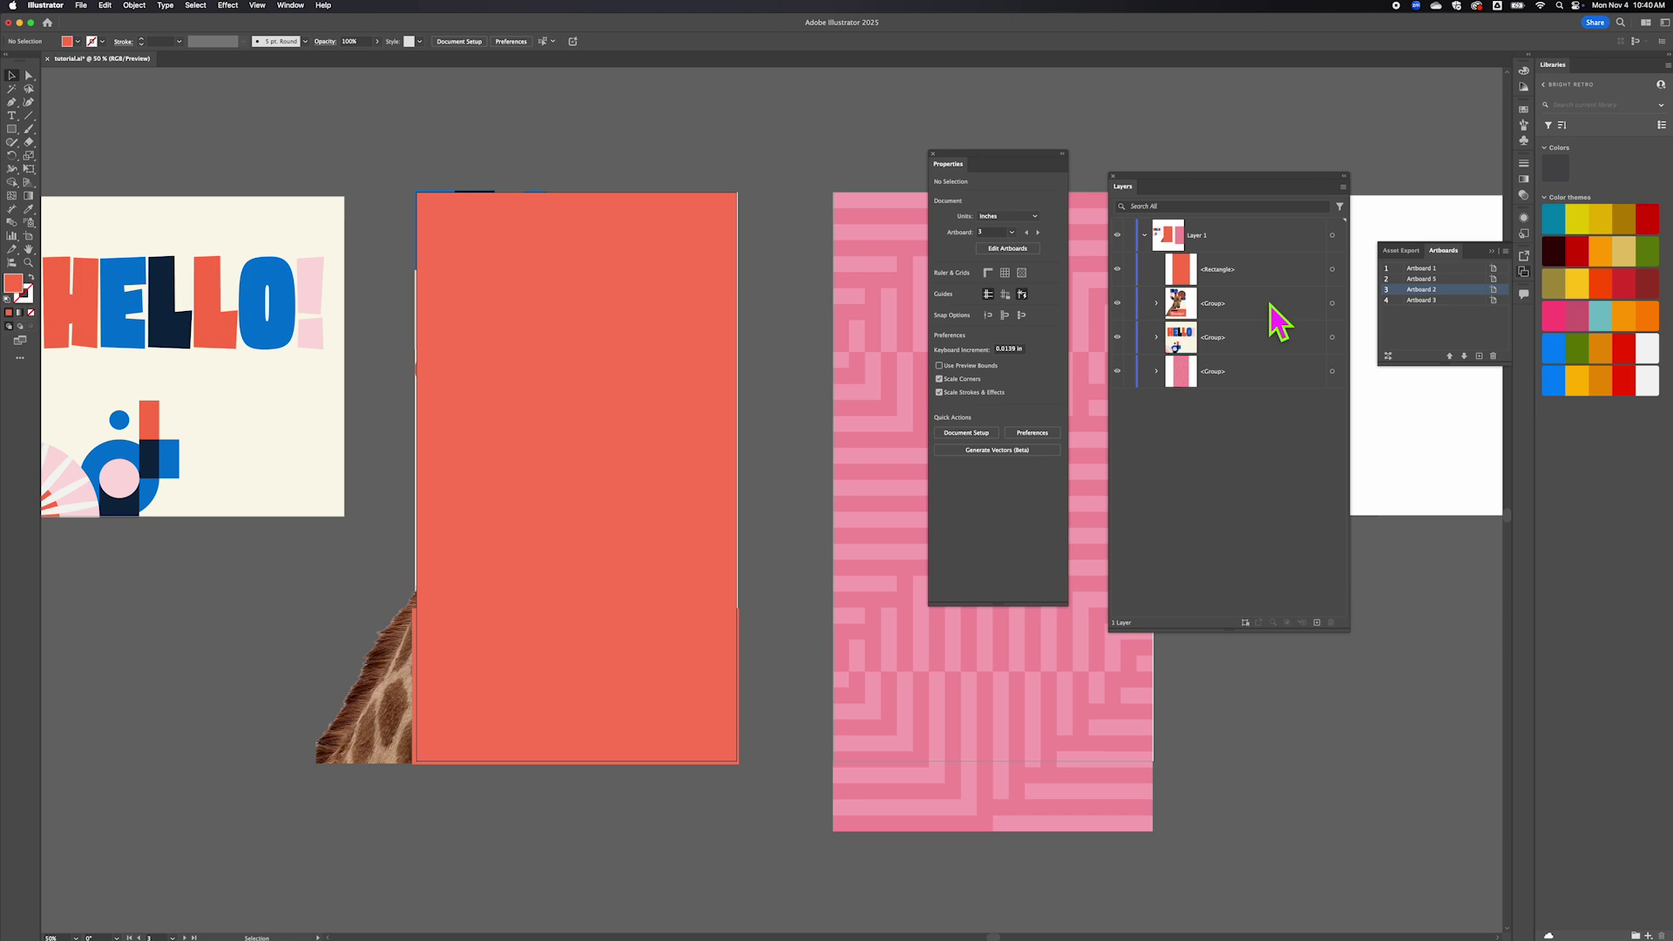
pyautogui.click(1331, 304)
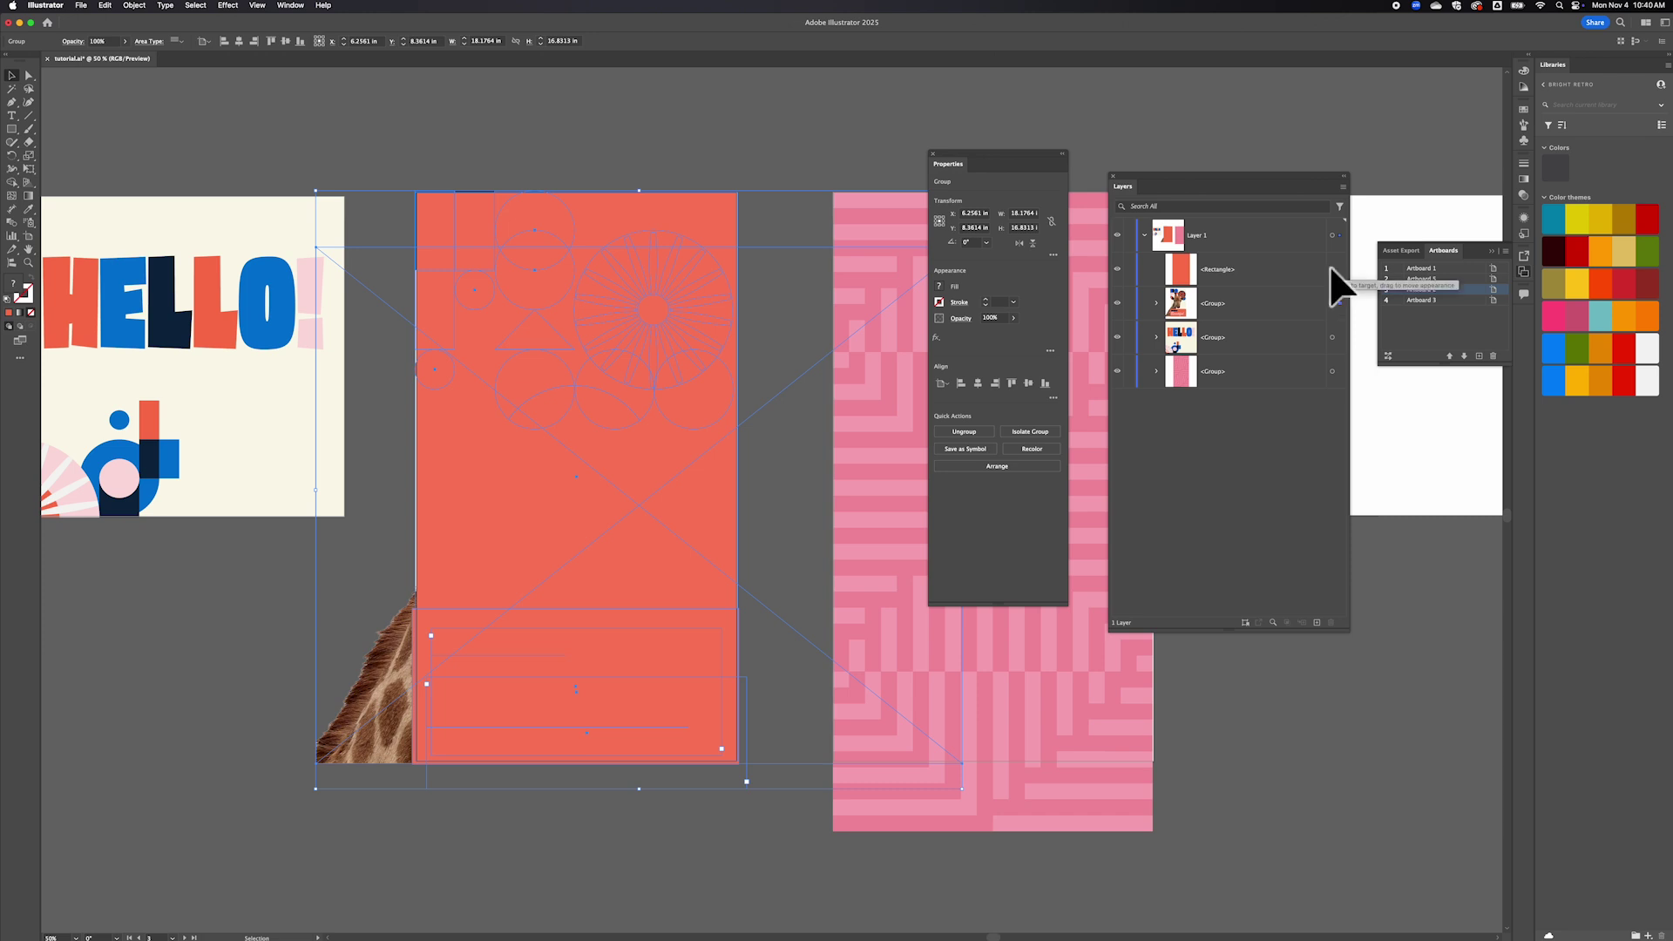
pyautogui.keyDown('shift'); pyautogui.click(1331, 270); pyautogui.keyUp('shift')
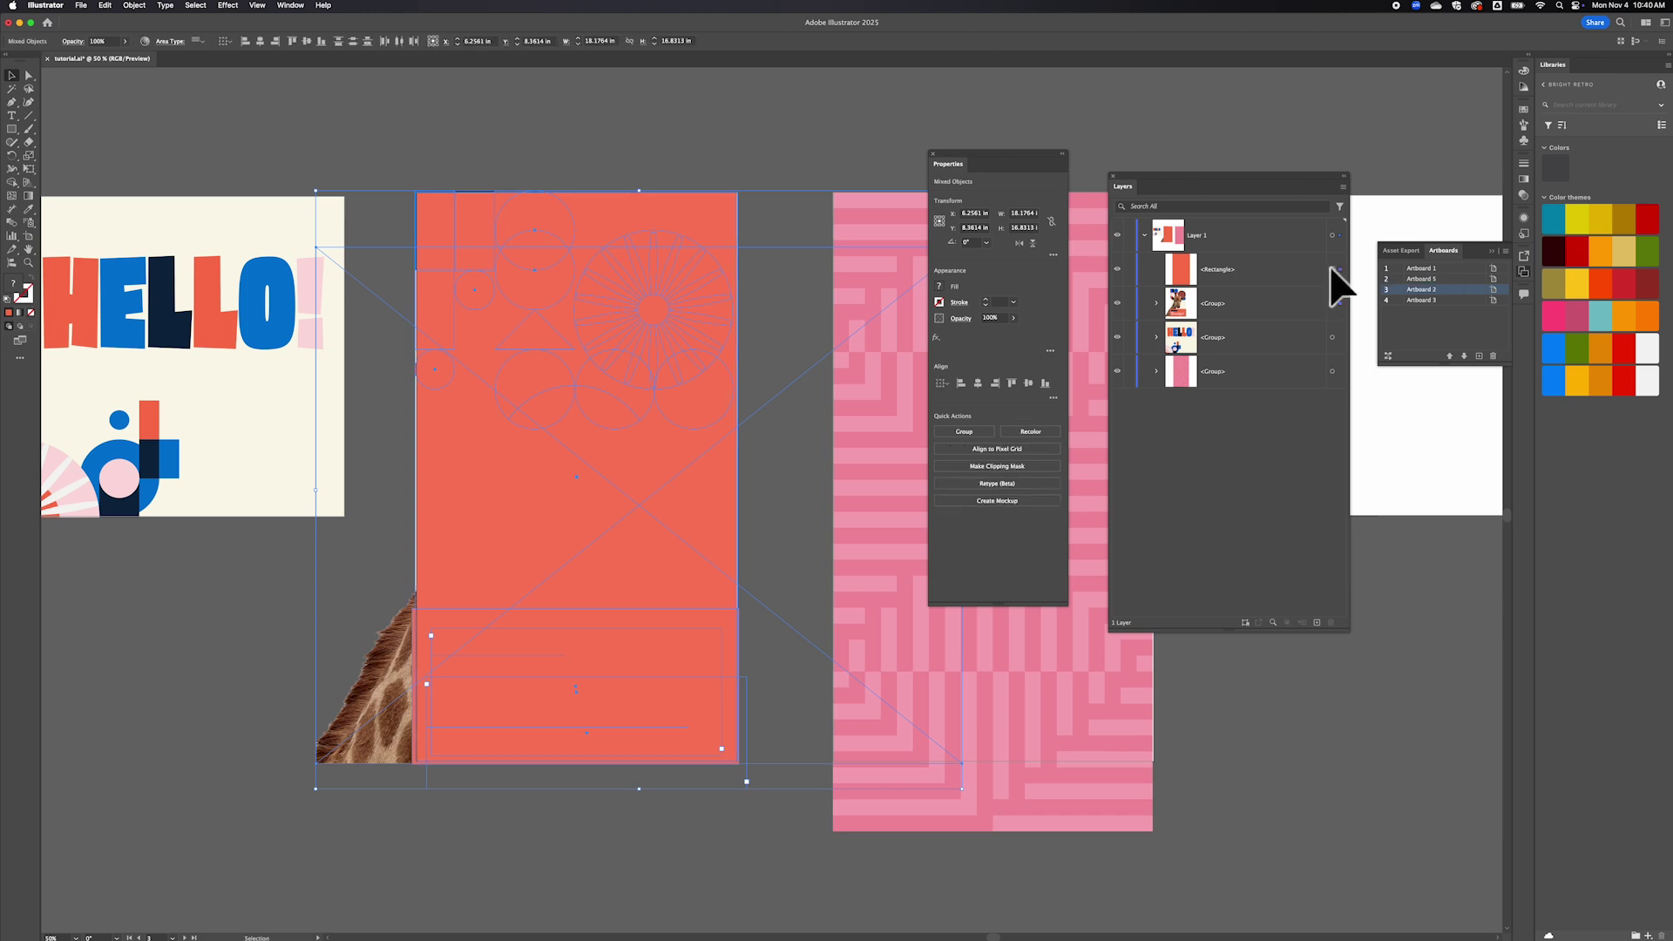
pyautogui.click(135, 6)
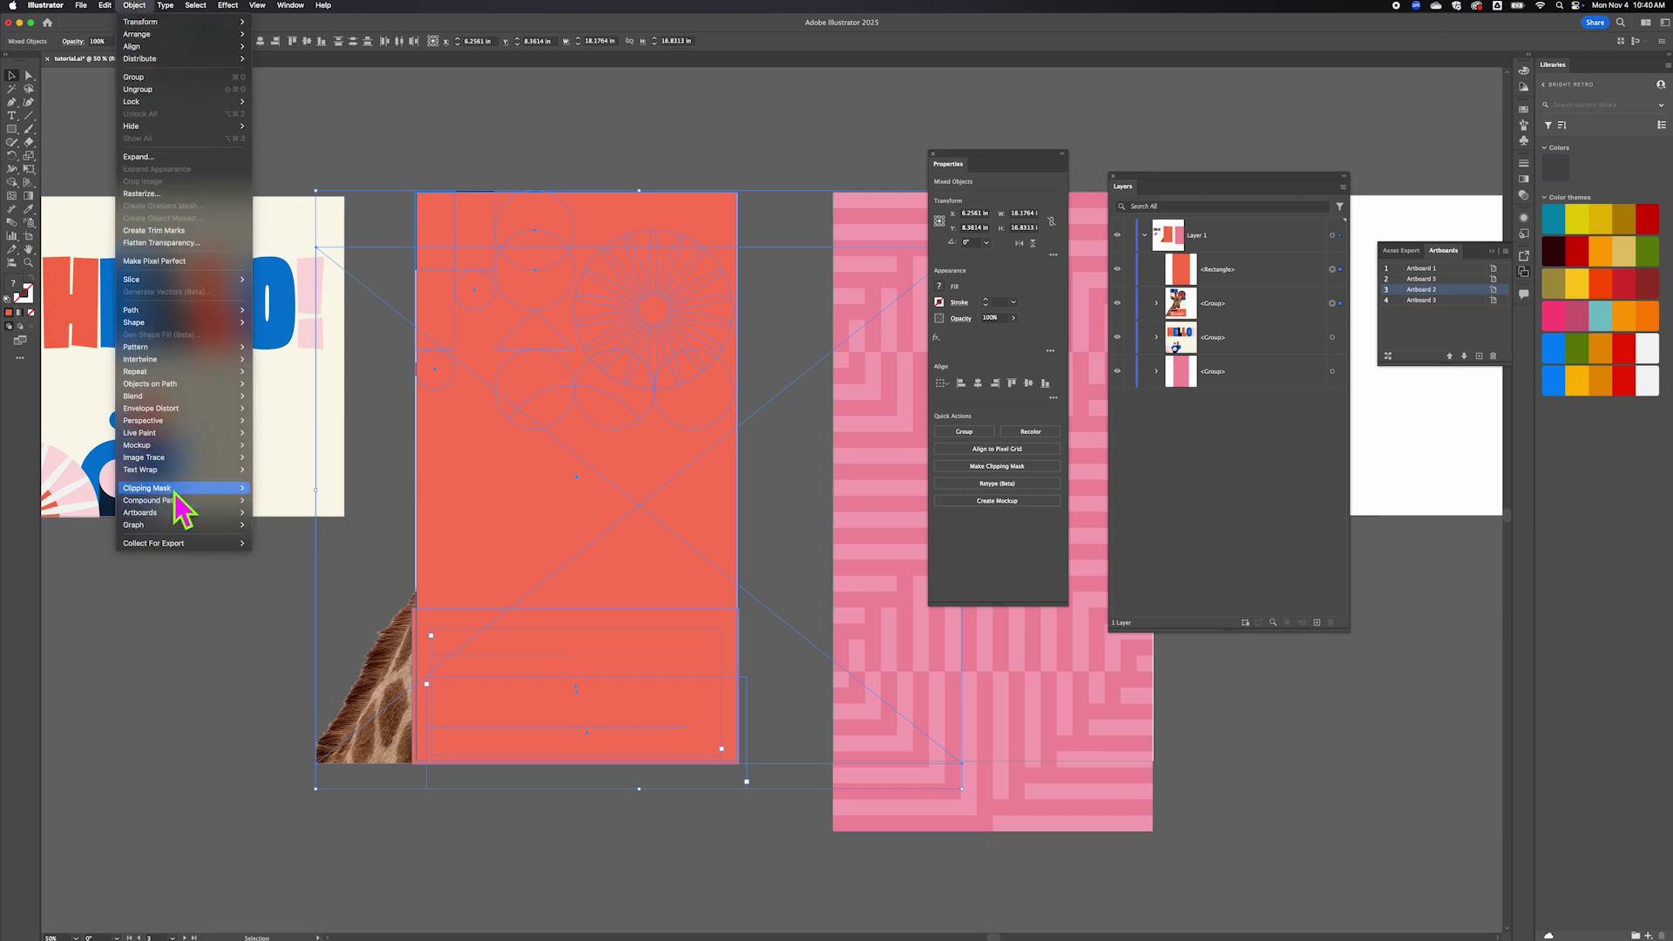
pyautogui.moveTo(174, 491)
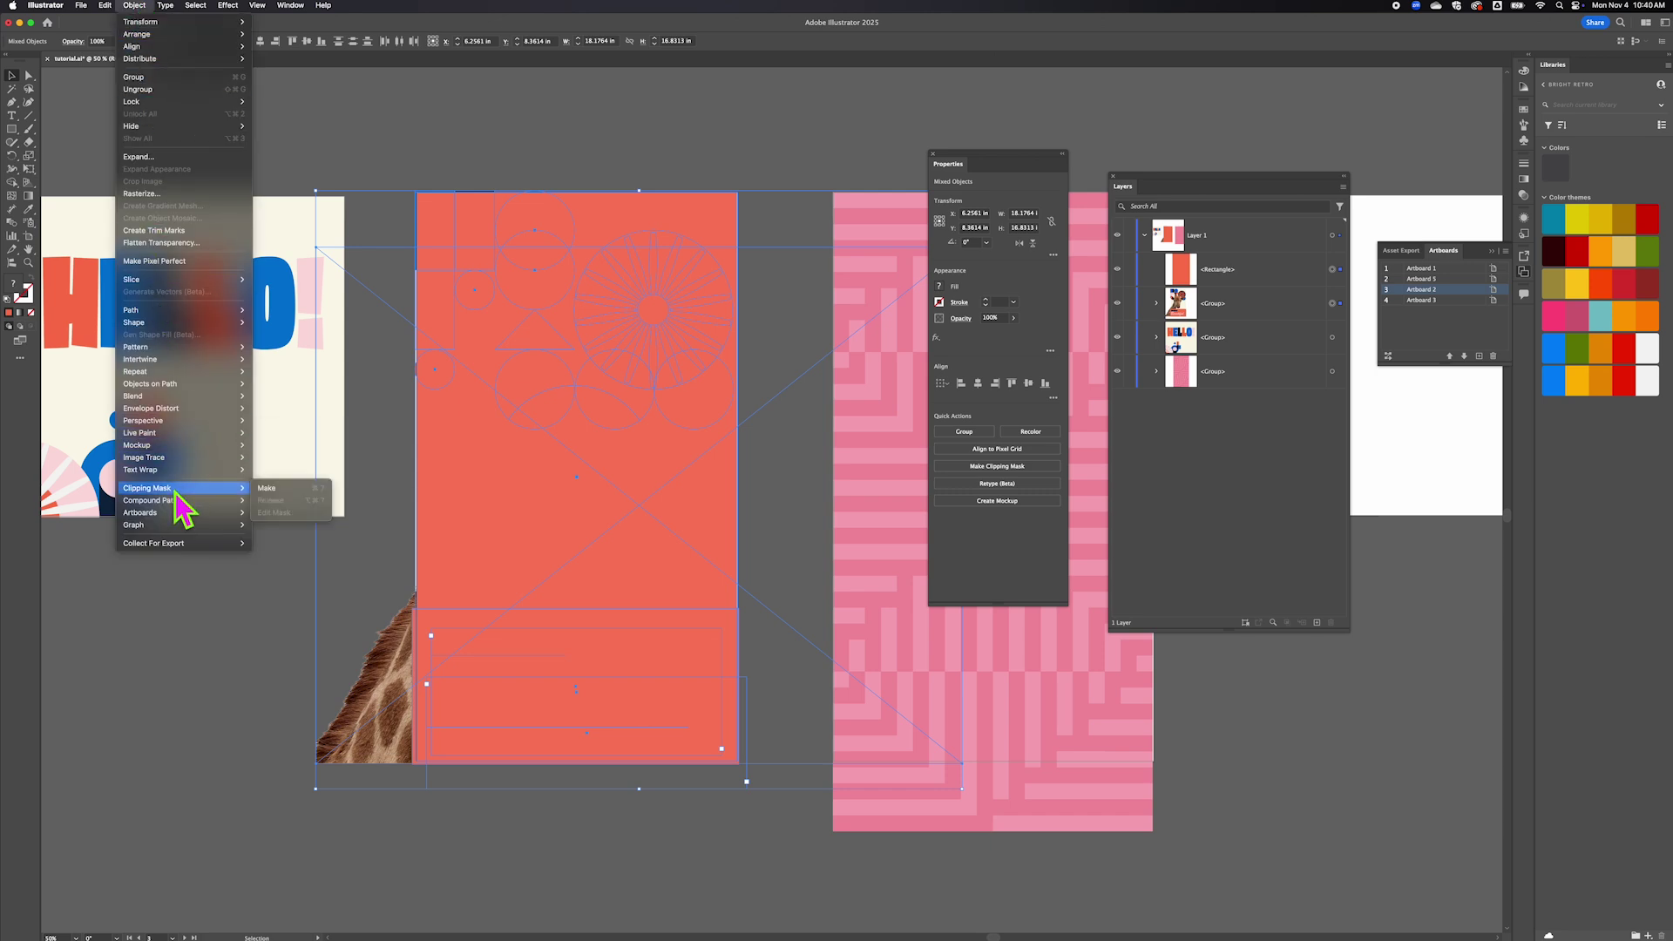
pyautogui.click(301, 489)
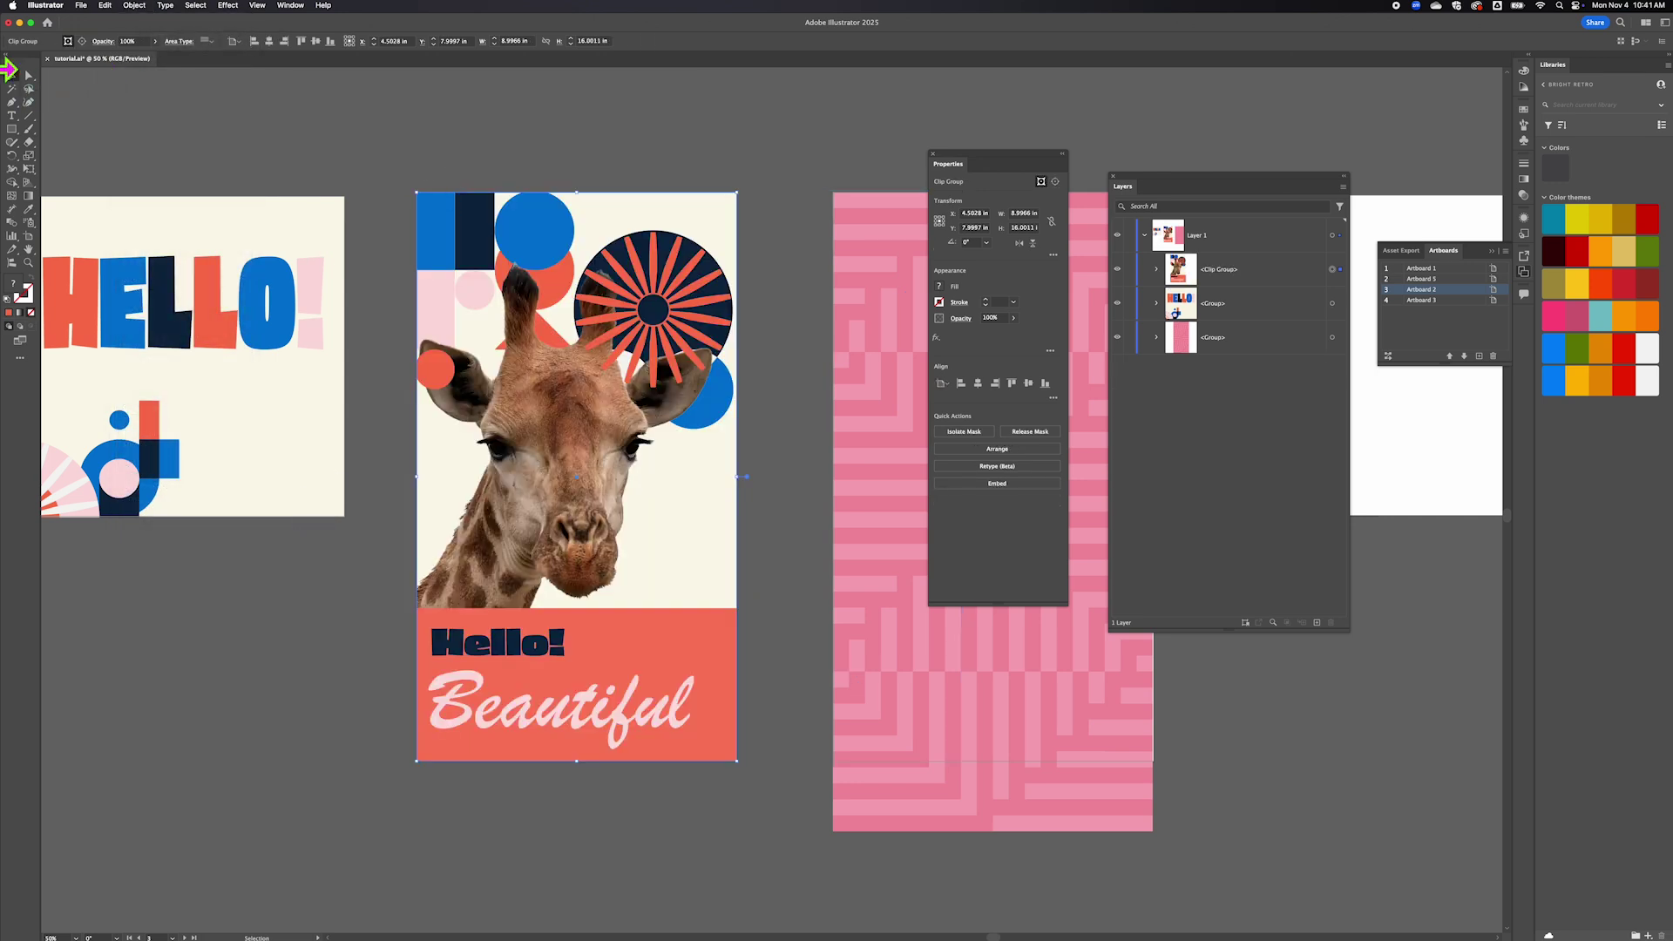
# Expand the poster's Clip Group in Layers and select its clipping Rectangle, then the giraffe artwork Group.
pyautogui.click(536, 133)
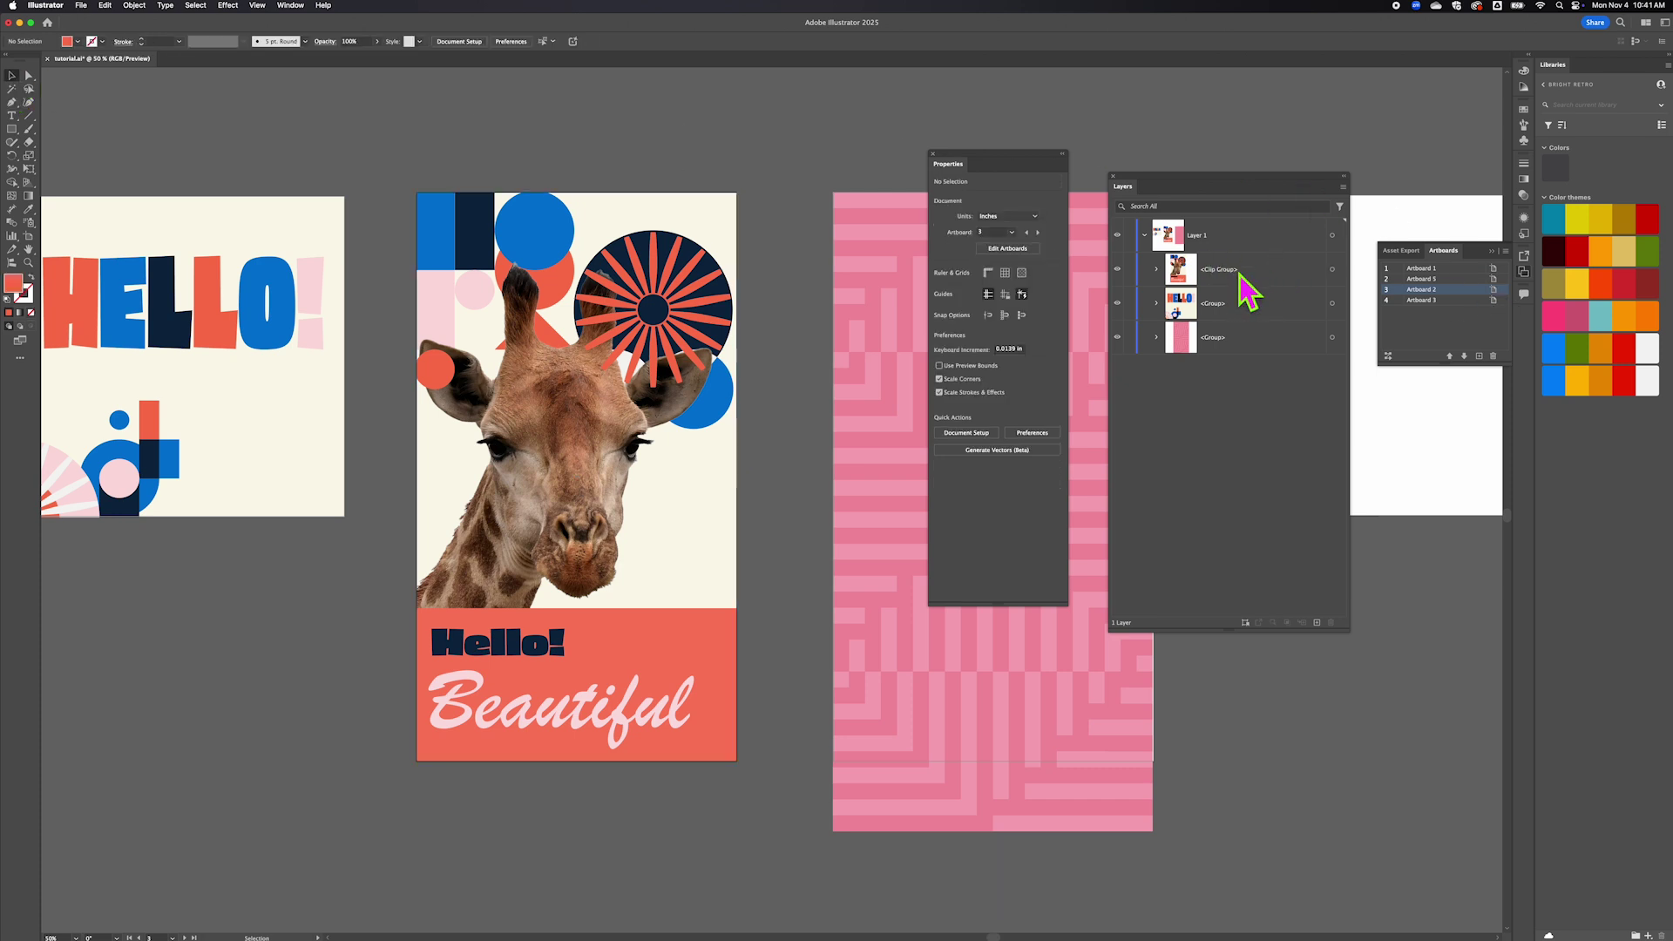
pyautogui.click(1156, 269)
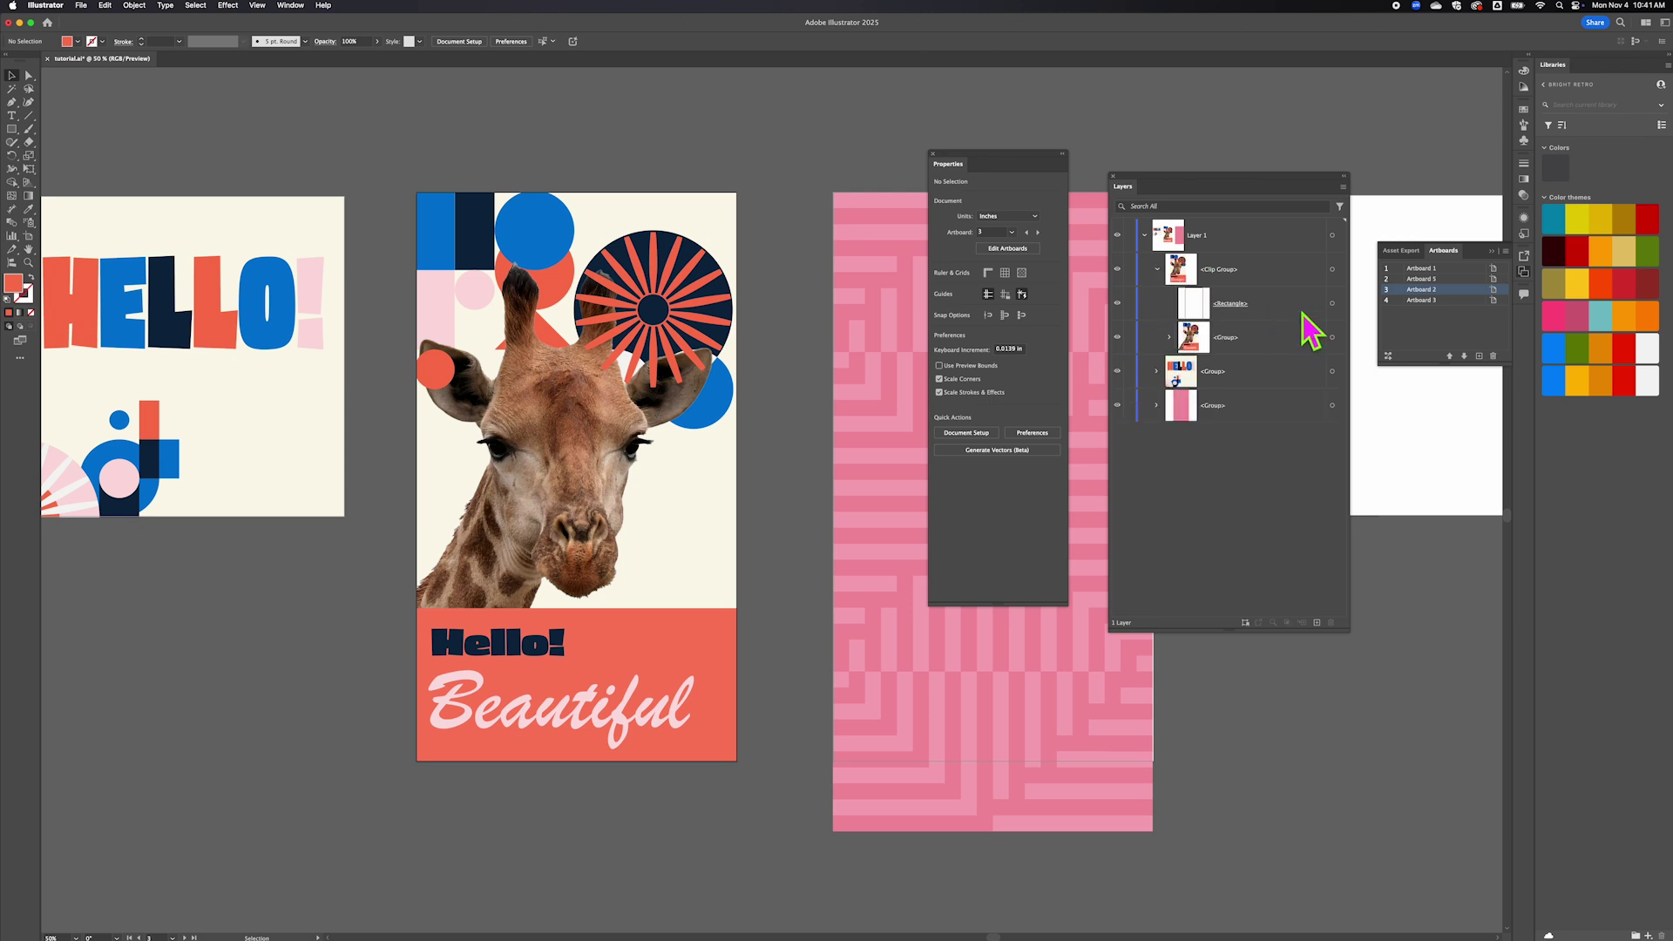
pyautogui.click(1252, 307)
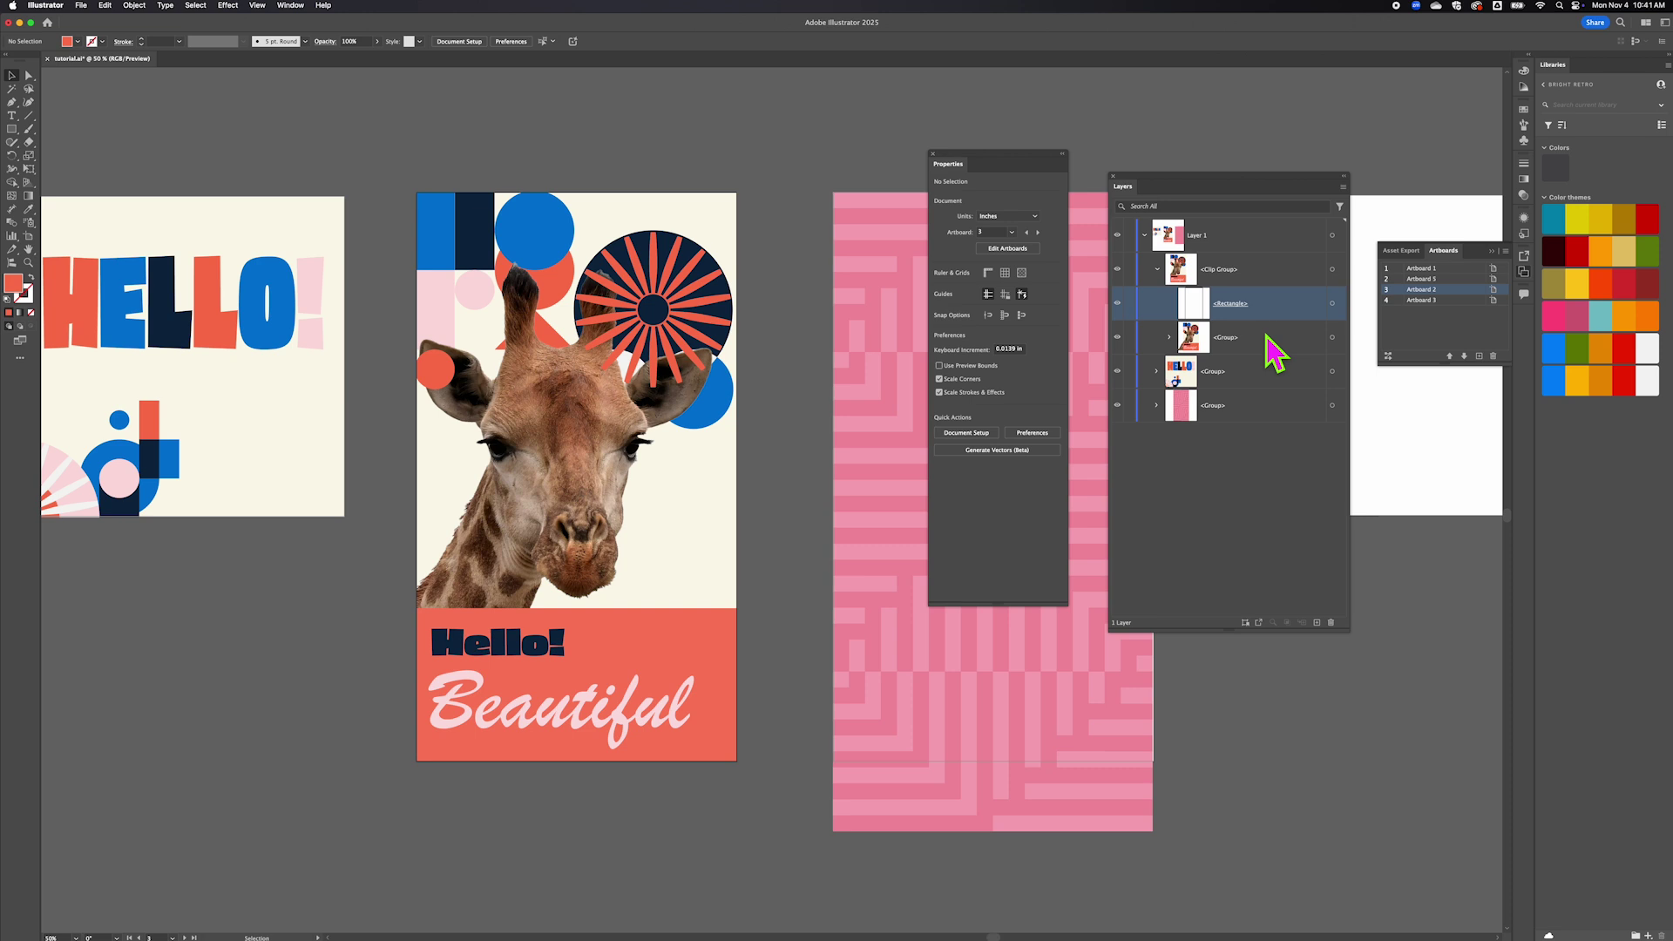
pyautogui.click(1267, 336)
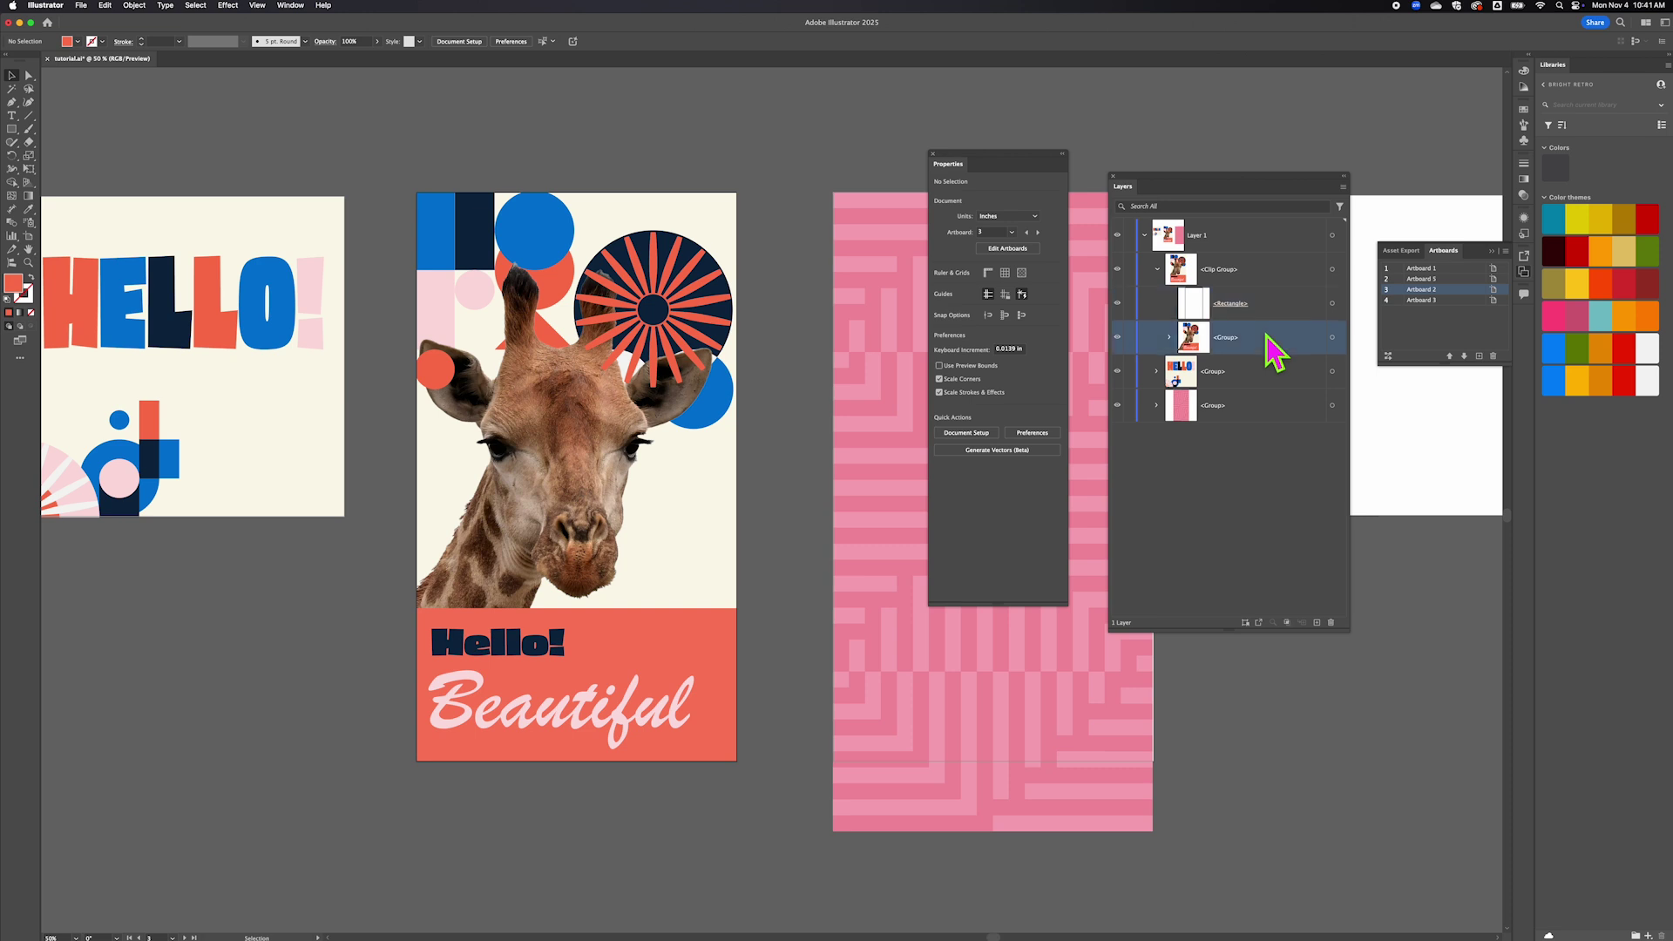